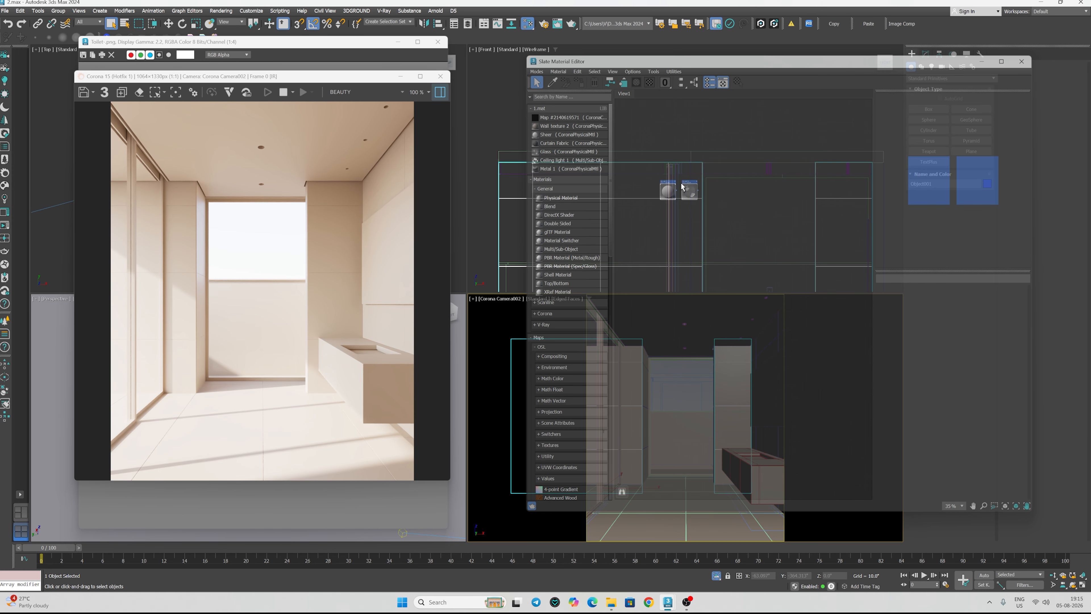
scroll(671, 185, "up", 4)
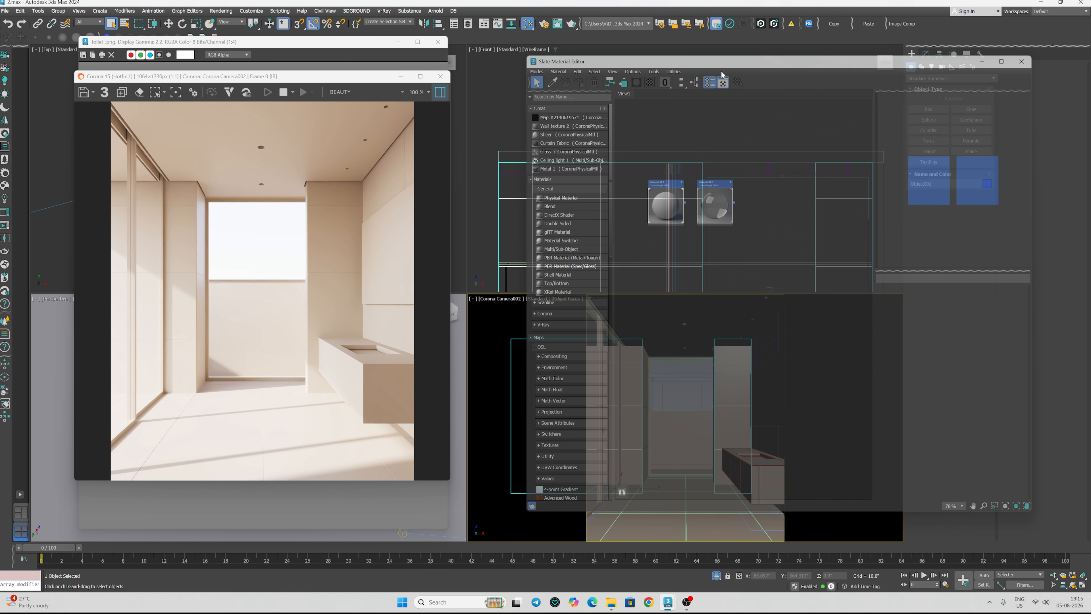
left_click_drag(721, 70, 601, 72)
scroll(600, 212, "up", 4)
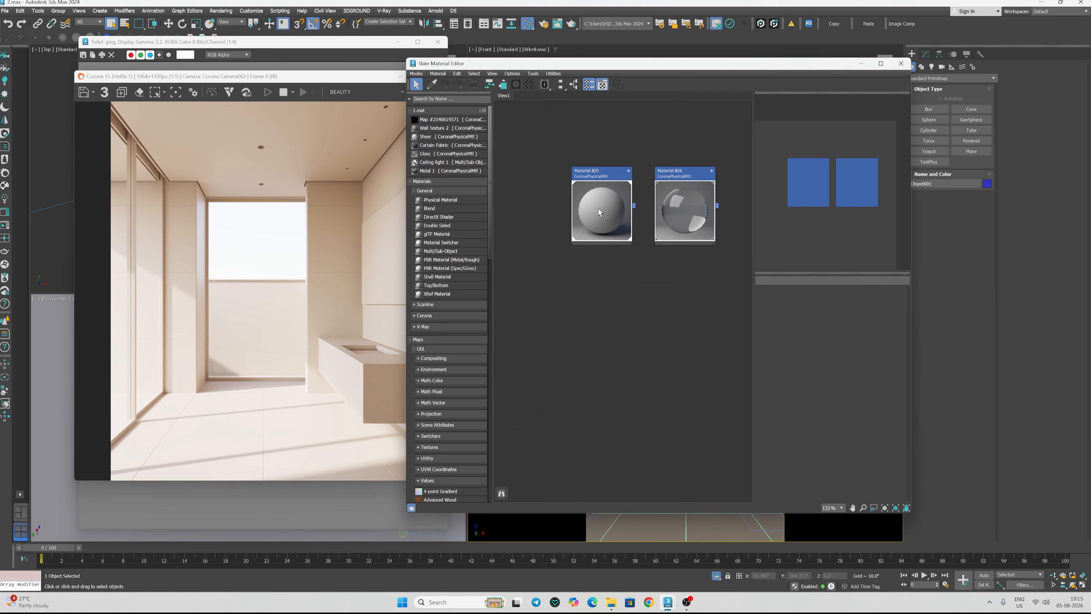
scroll(600, 212, "up", 3)
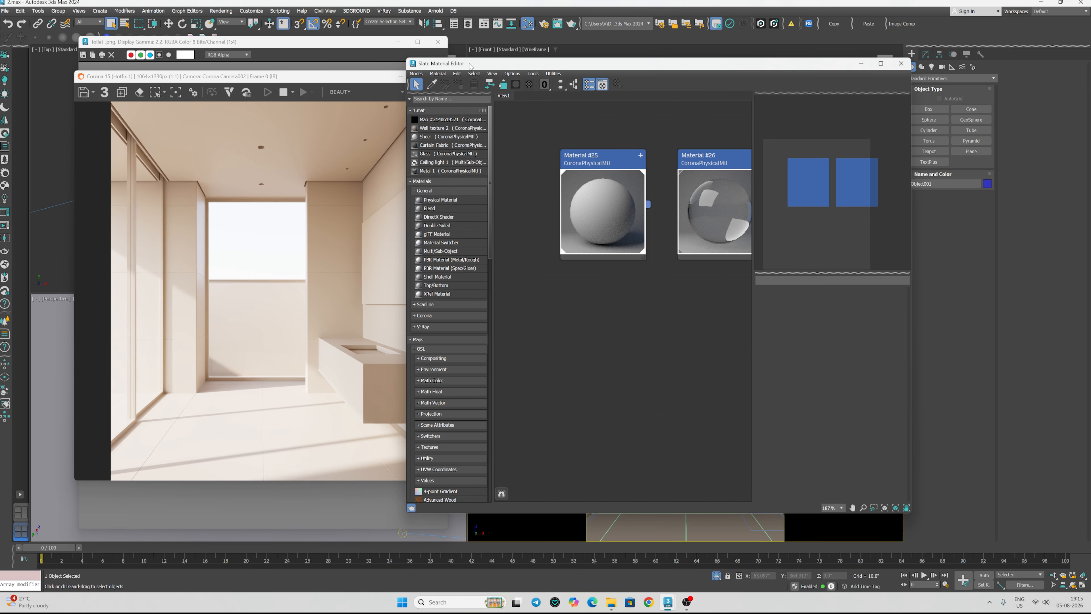
left_click_drag(470, 65, 579, 330)
left_click_drag(649, 331, 540, 520)
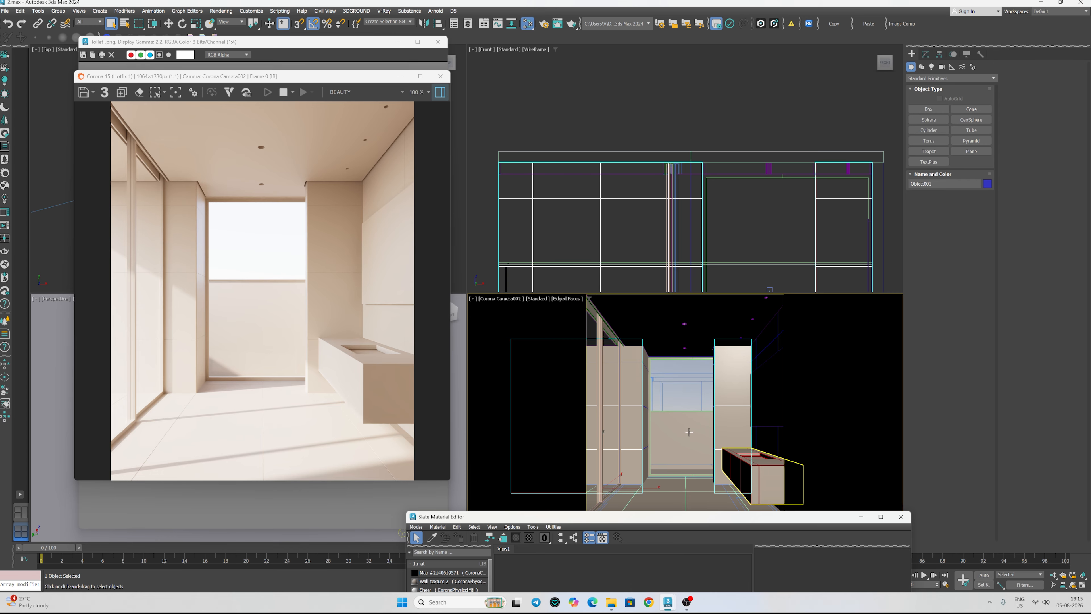
left_click_drag(610, 516, 524, 55)
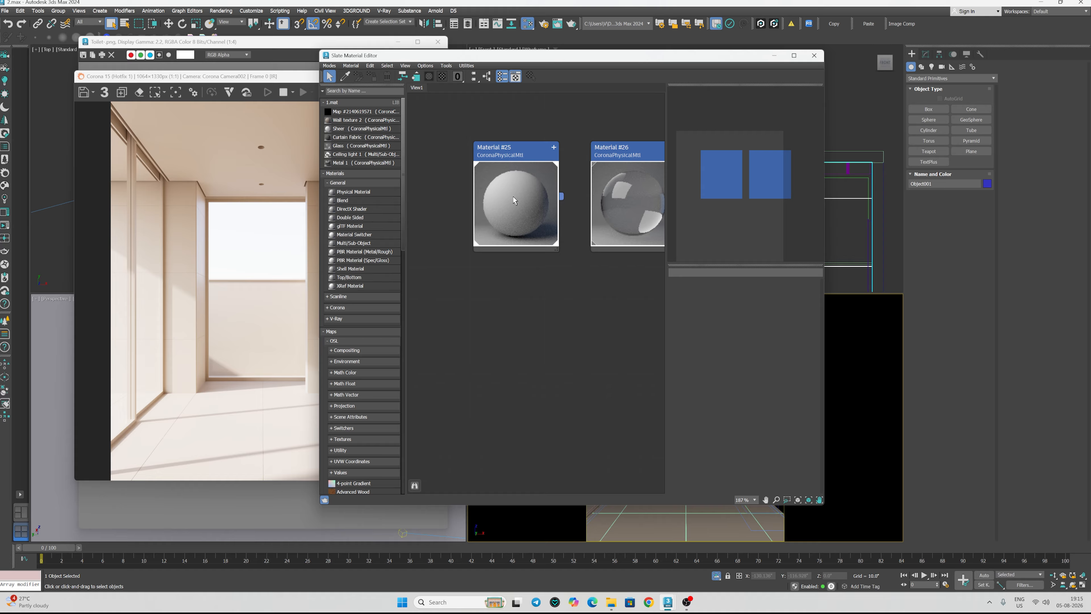
- Rename the opaque Corona material as Base and duplicate it directly below the original
right_click(514, 196)
left_click(540, 258)
double_click(516, 206)
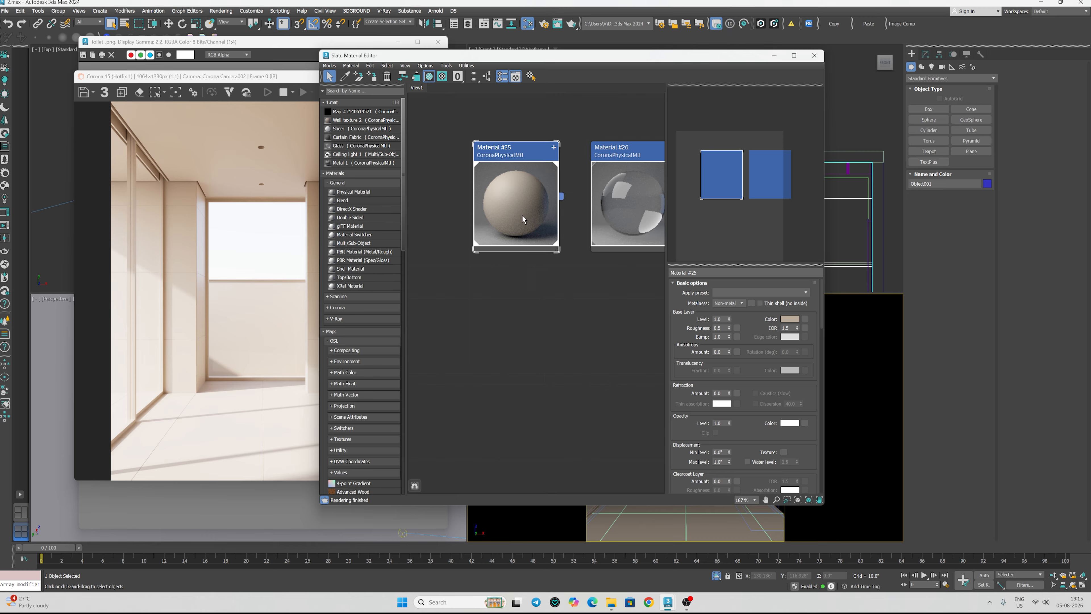
left_click(705, 273)
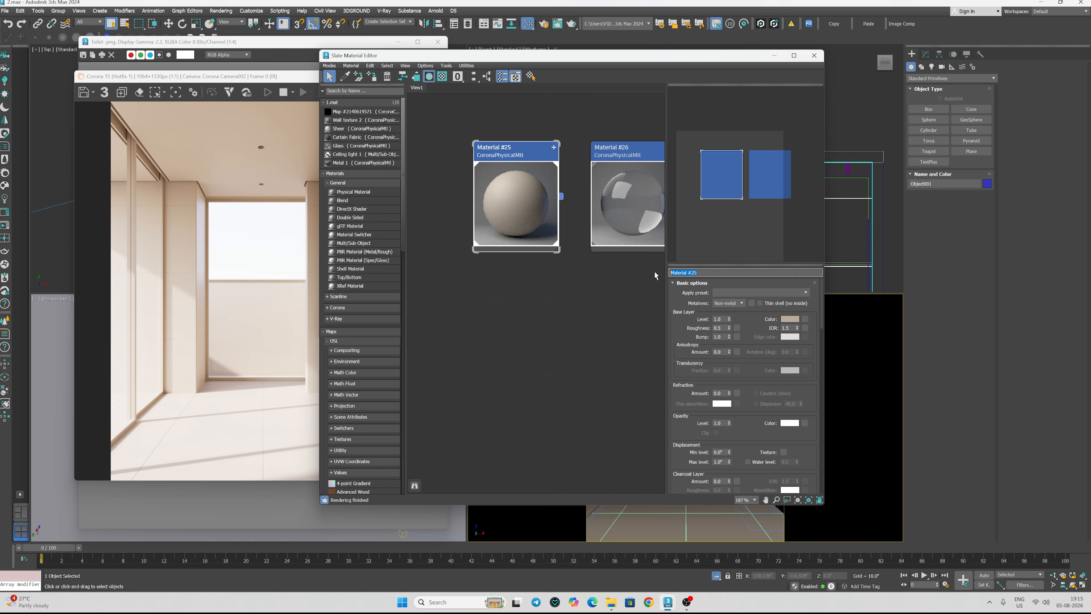
type("Base")
key("Return")
scroll(515, 195, "down", 2)
mouse_move(510, 192)
left_mouse_down("shift")
mouse_move(515, 336)
mouse_move(511, 308)
left_mouse_up("shift")
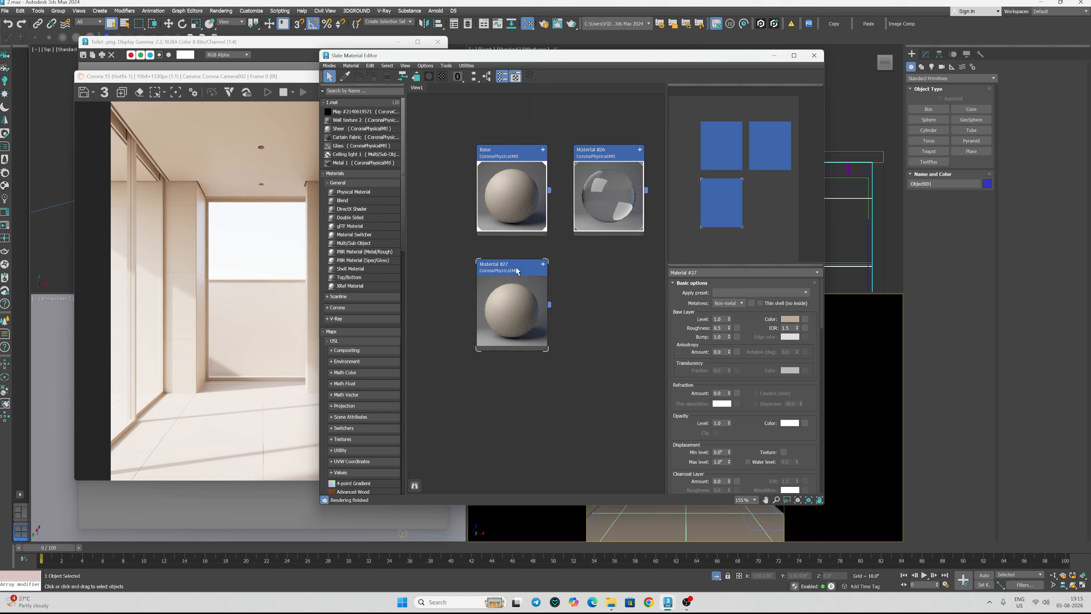
- Compare the reference image's wall and floor materials with the current render, side by side
left_click_drag(698, 55, 919, 45)
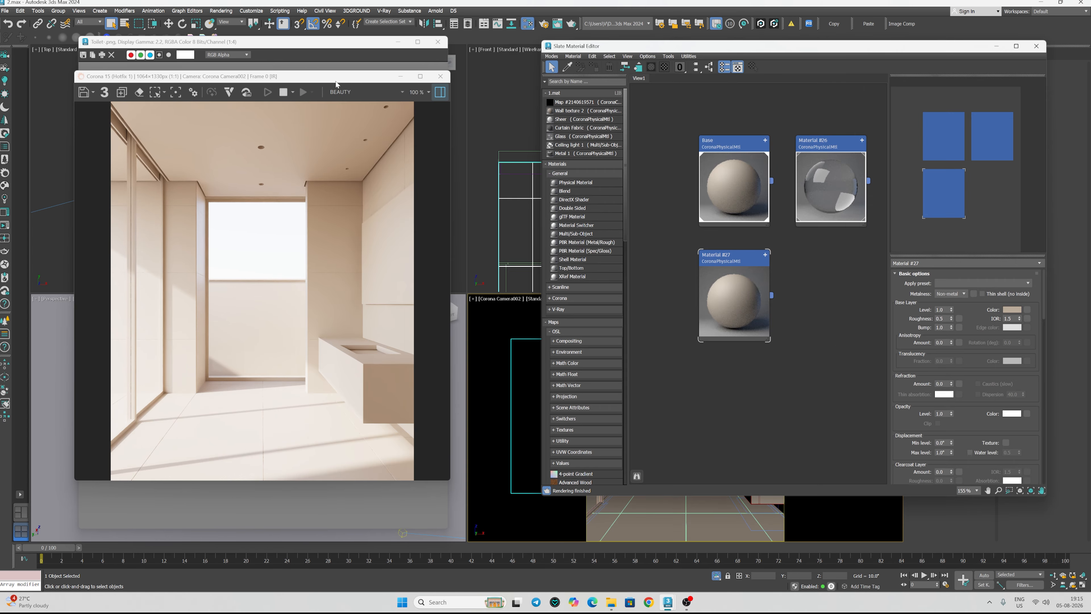
left_click(355, 79)
left_click_drag(354, 79, 785, 95)
left_click_drag(356, 44, 390, 40)
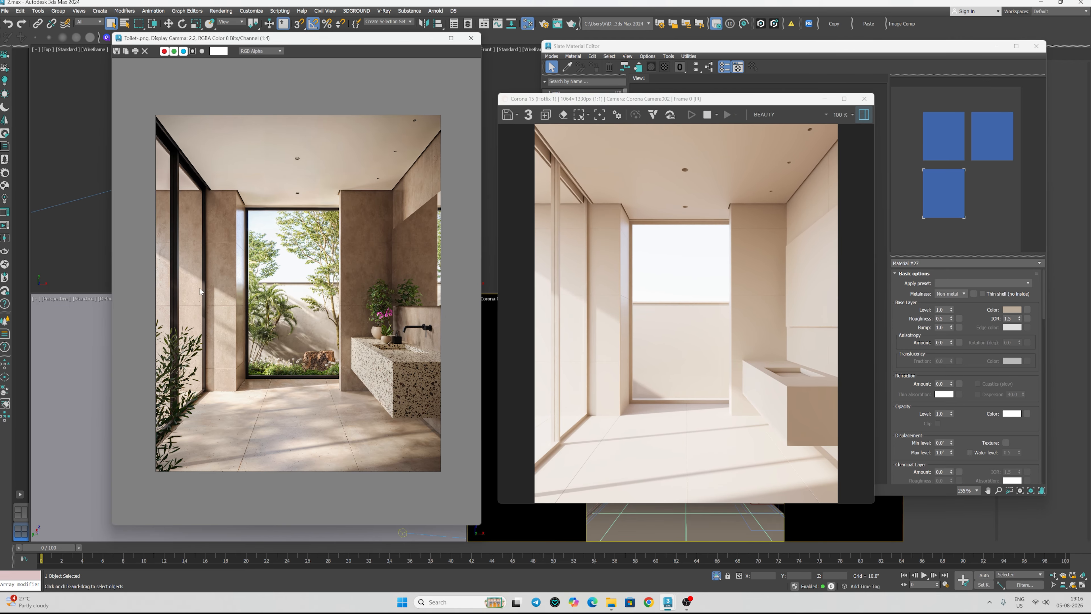
scroll(198, 280, "up", 3)
scroll(309, 262, "up", 1)
left_click(431, 38)
- Assign the duplicate of the Base material to the wall objects in the camera view
left_click_drag(748, 99, 330, 69)
left_click_drag(730, 46, 225, 177)
left_click(645, 416)
left_click(219, 424)
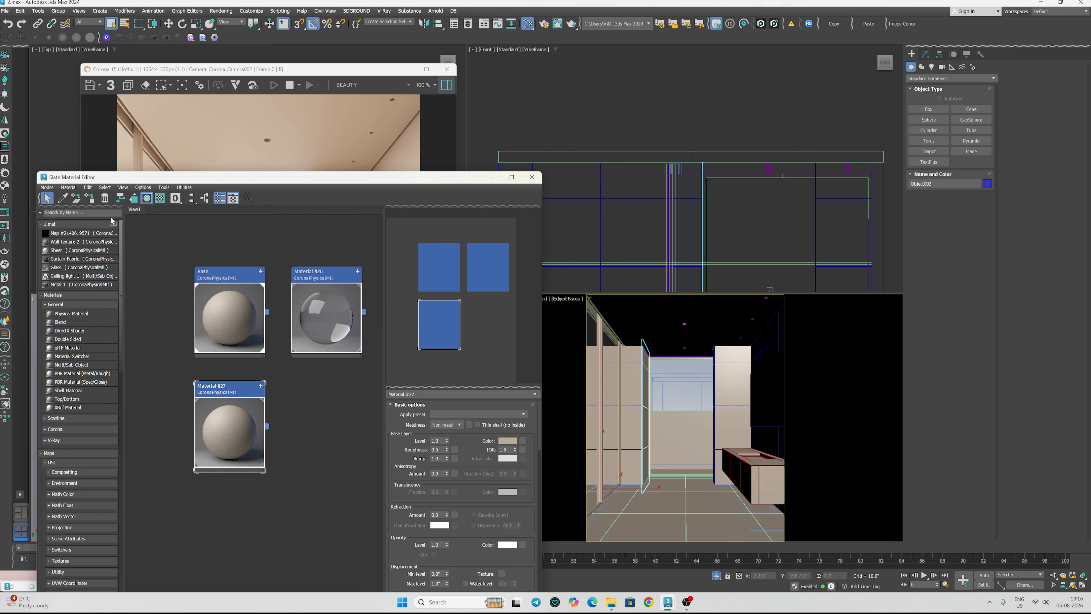
left_click(90, 198)
left_click(713, 383)
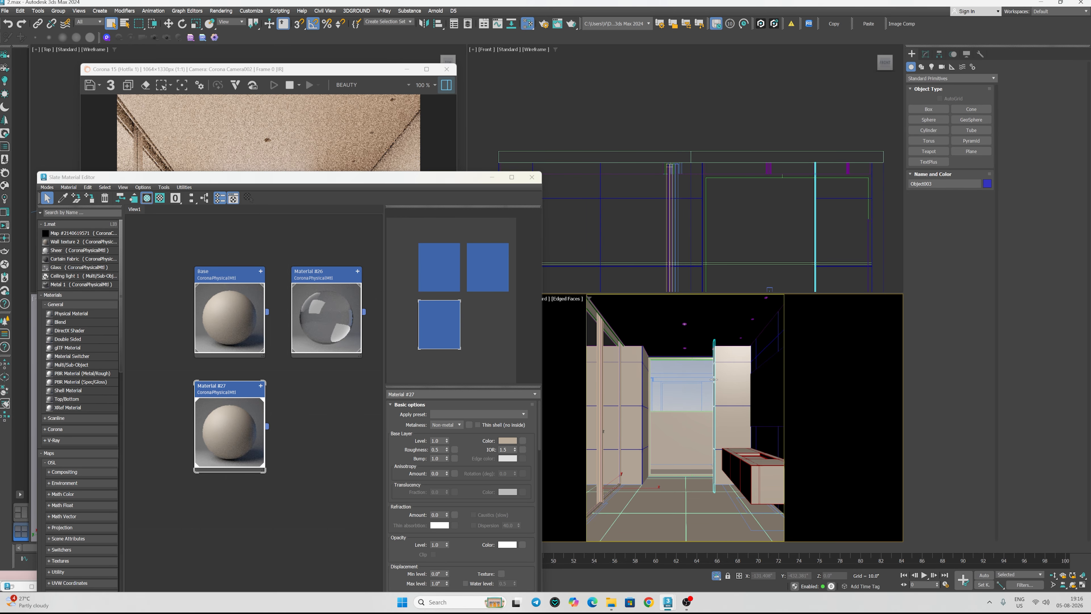
left_click(88, 198)
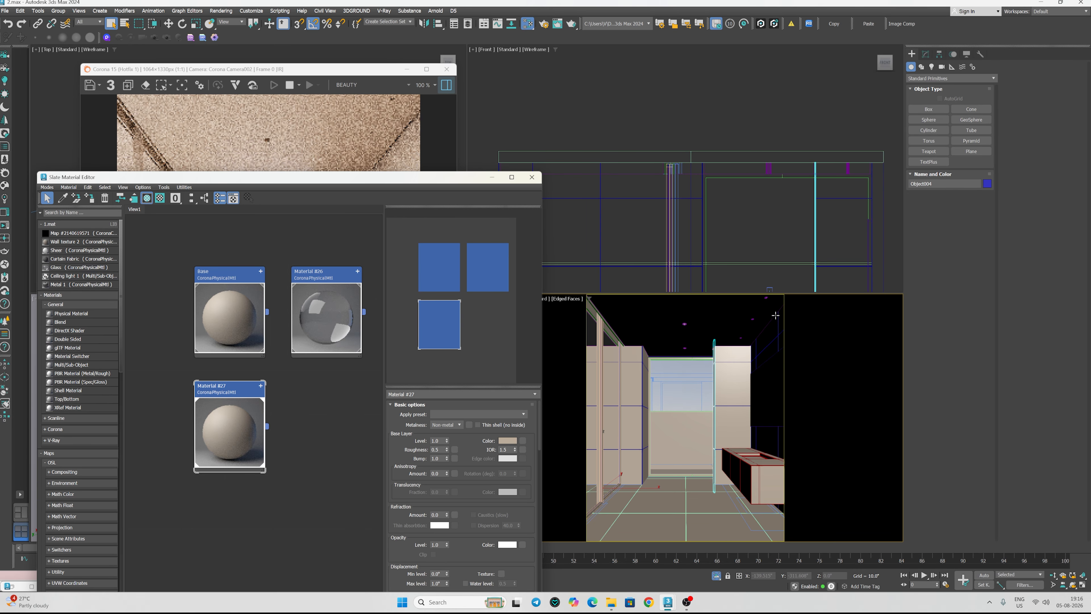
left_click(768, 324)
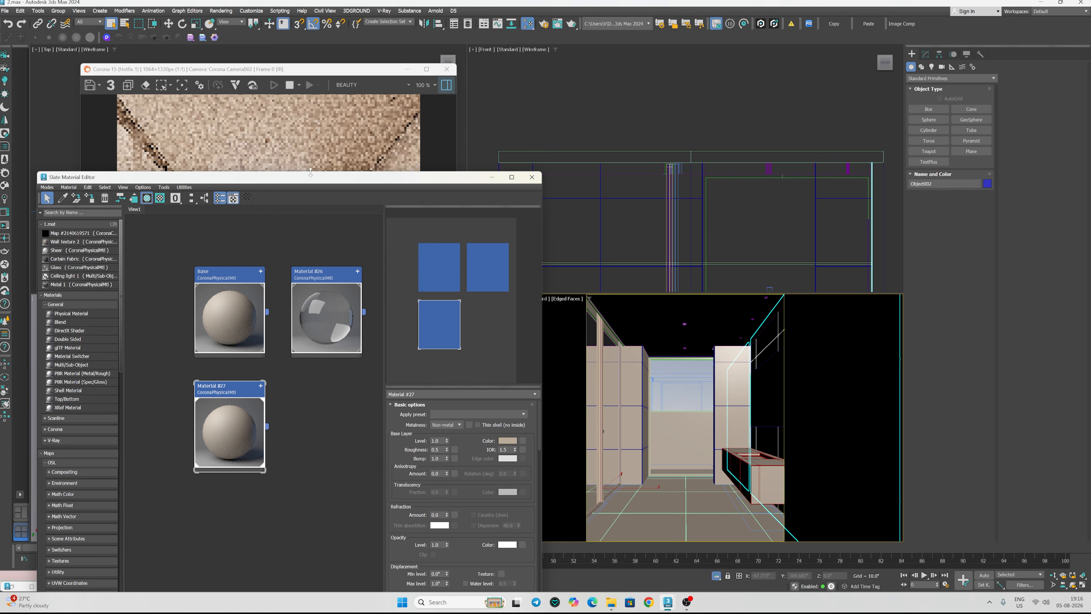
- Set the wall material's base color to hue 22, saturation 50 and value 165
left_click_drag(314, 182, 386, 78)
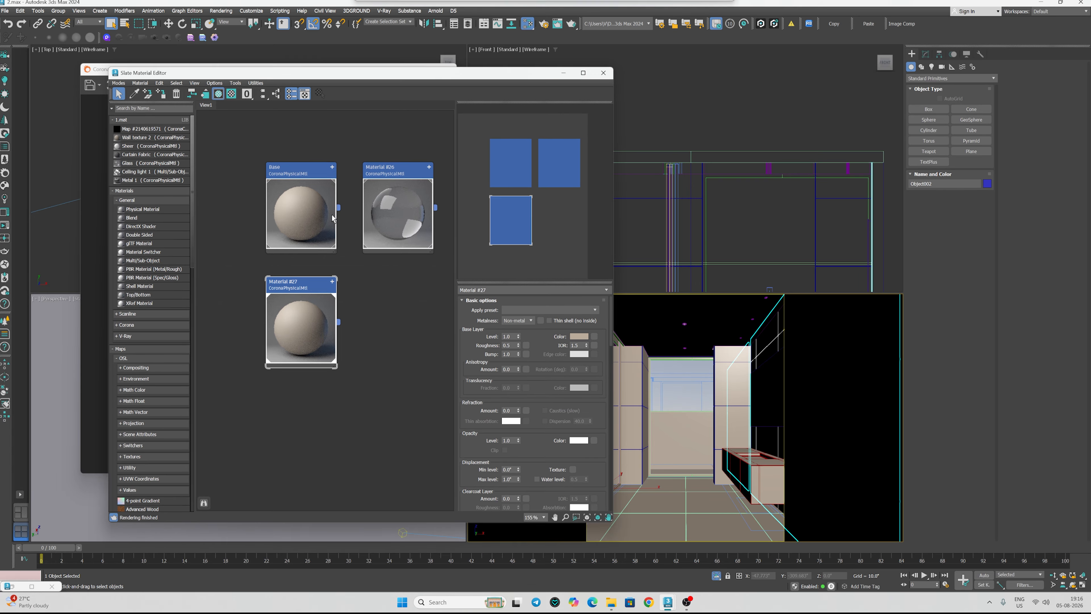
left_click(573, 337)
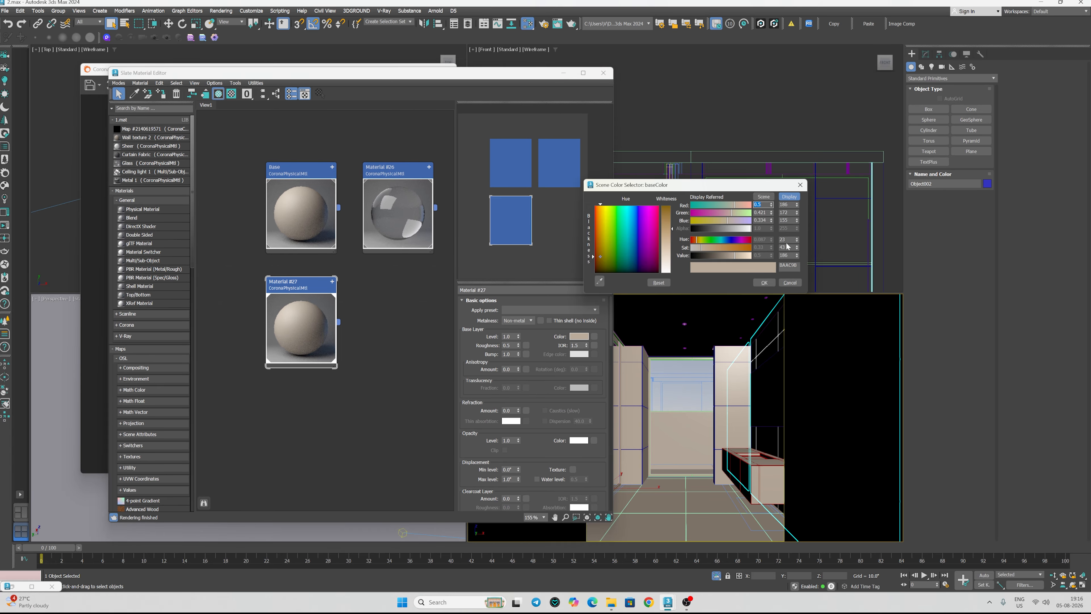
type("22")
key("Tab")
type("50")
key("Tab")
left_click_drag(378, 73, 812, 325)
left_click_drag(695, 185, 589, 88)
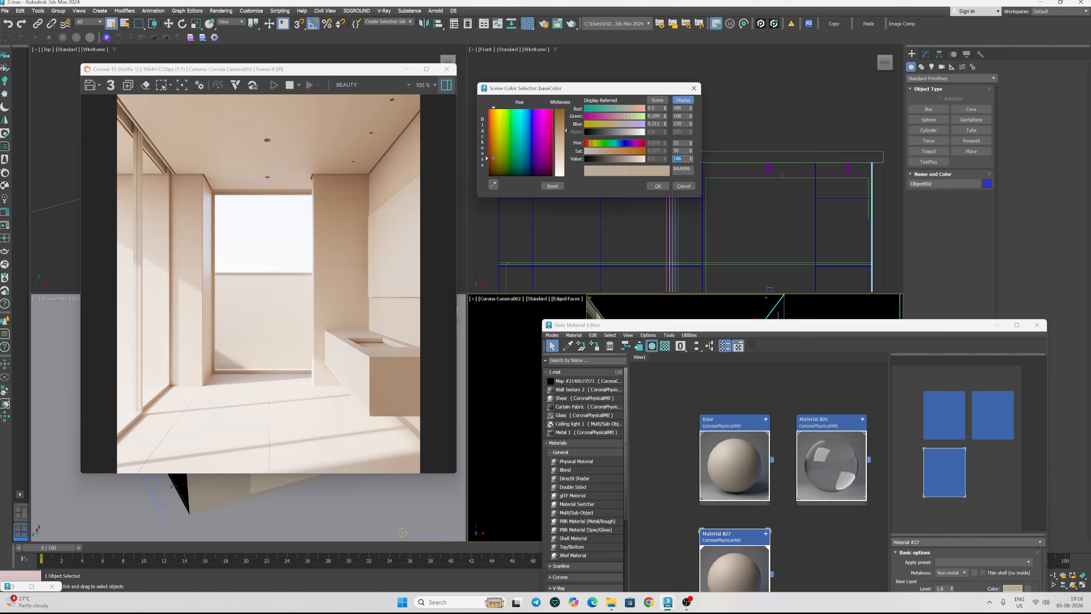
type("169")
type("5")
key("Return")
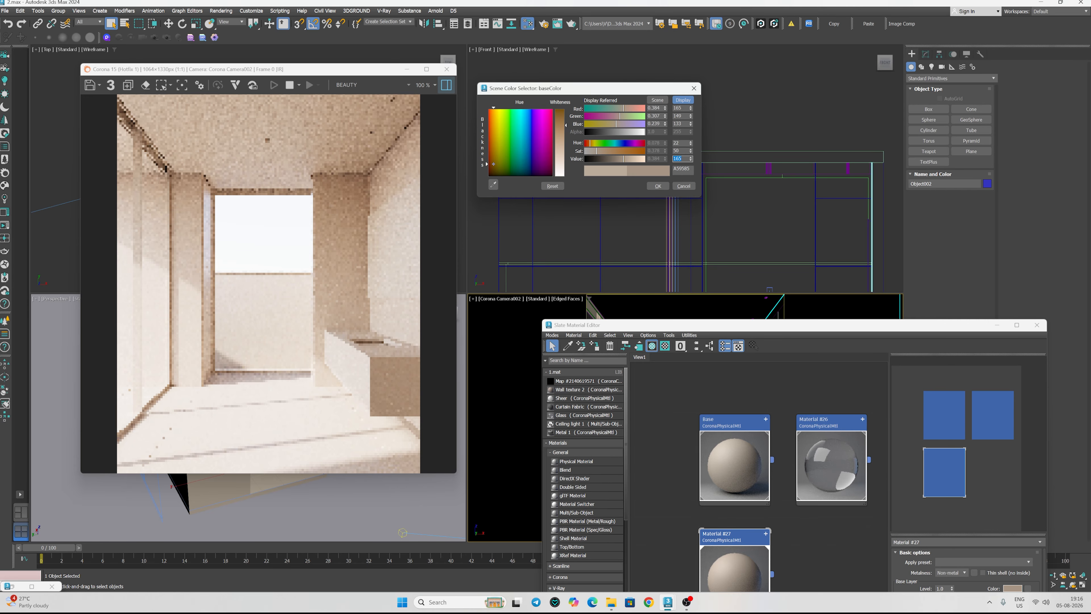
left_click(658, 185)
- Lower the render's Simple Exposure in tone mapping to -0.828
left_click_drag(687, 325, 696, 169)
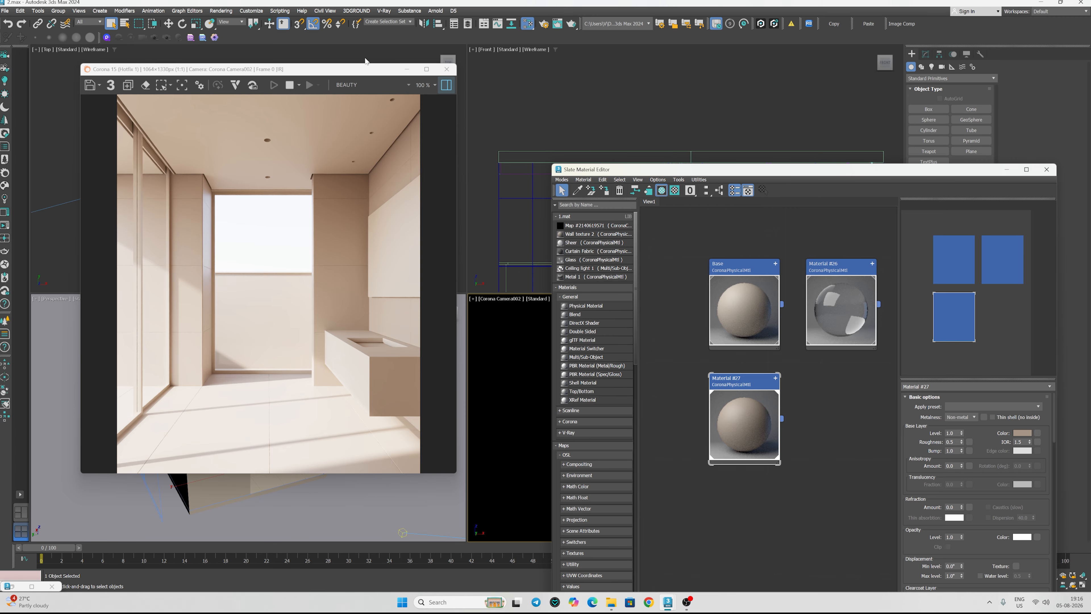
left_click(447, 85)
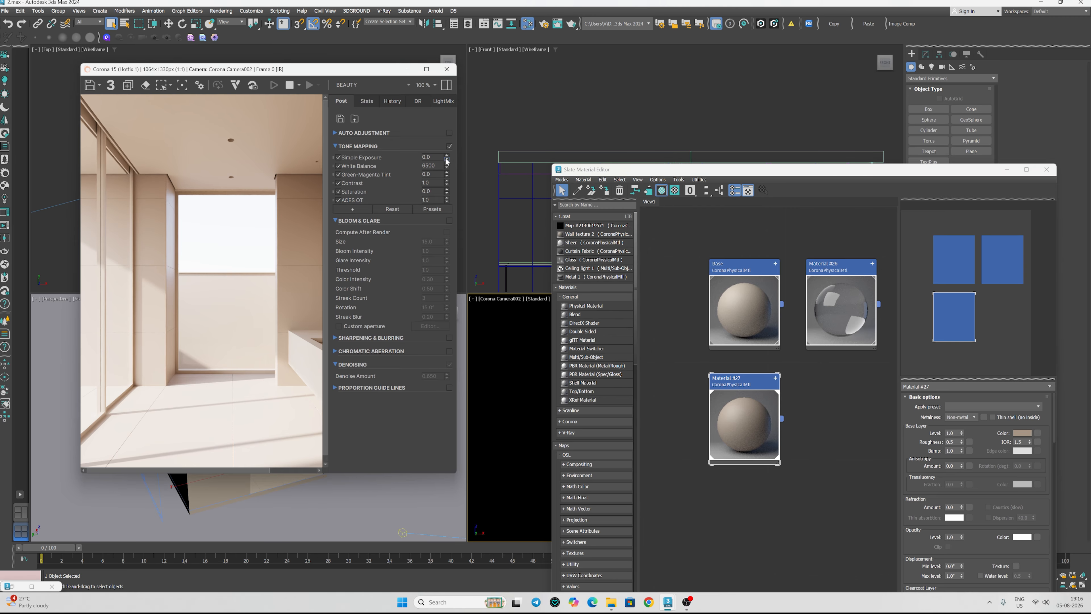
left_click_drag(447, 156, 447, 215)
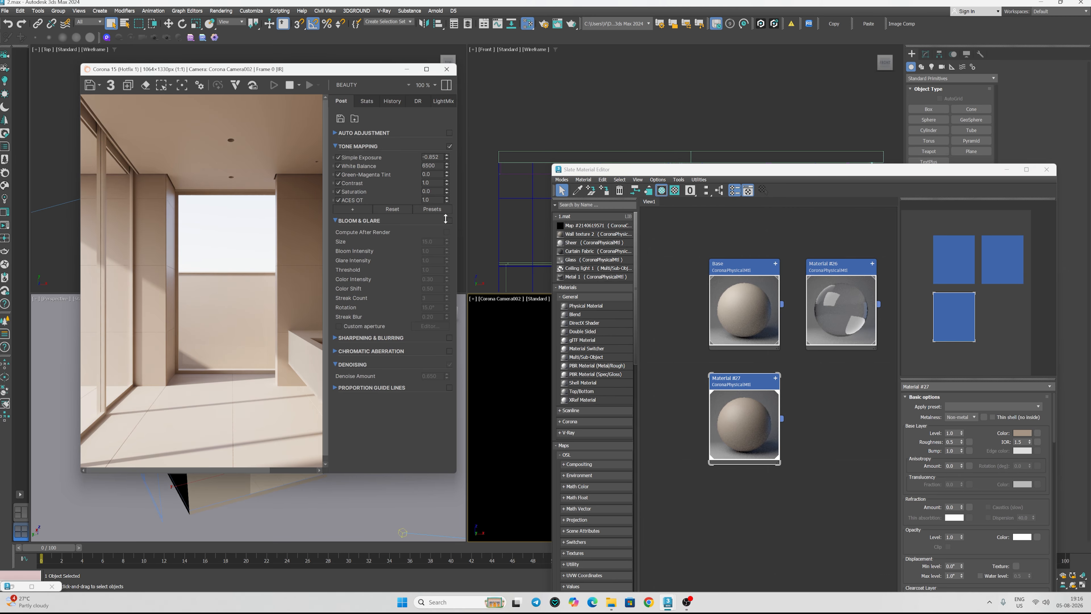
left_click_drag(348, 76, 438, 60)
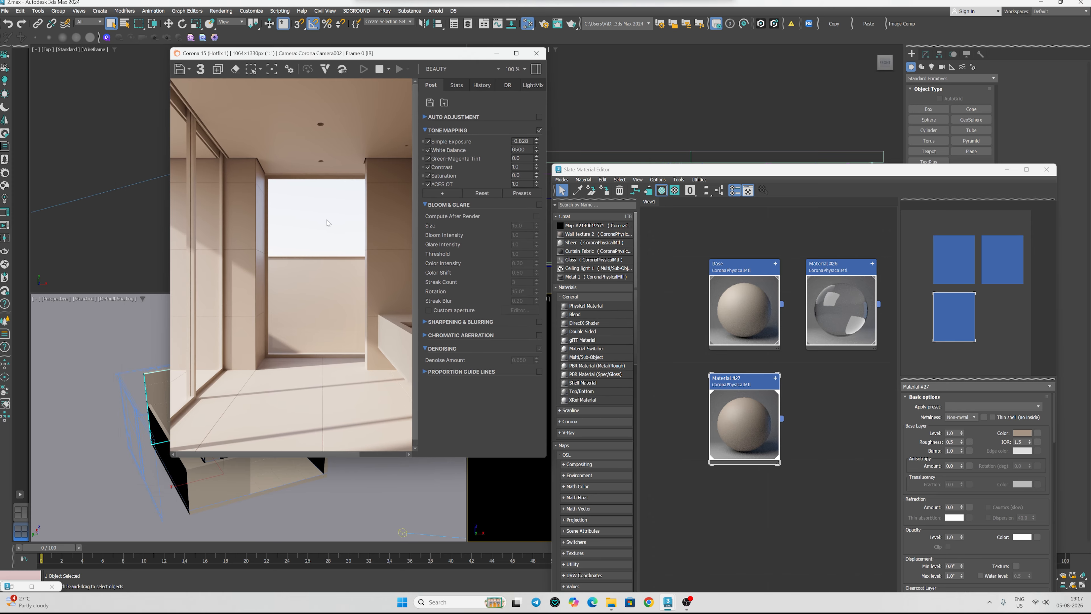
- Hide the render window's post-processing settings and enlarge the window for a closer view of the render
scroll(309, 264, "down", 2)
scroll(306, 262, "up", 1)
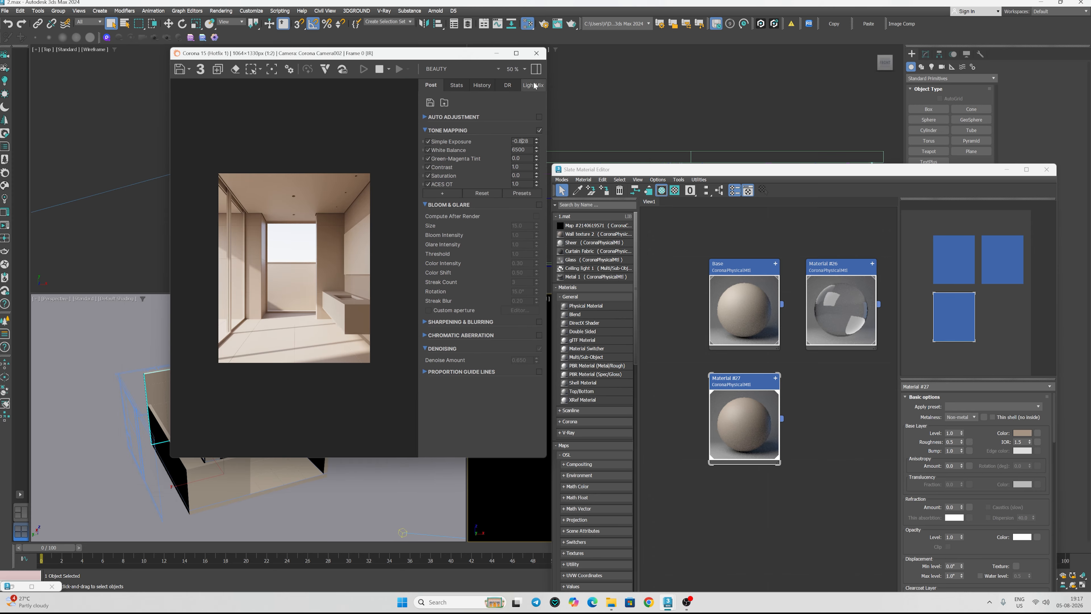
left_click(535, 69)
left_click_drag(419, 62, 402, 44)
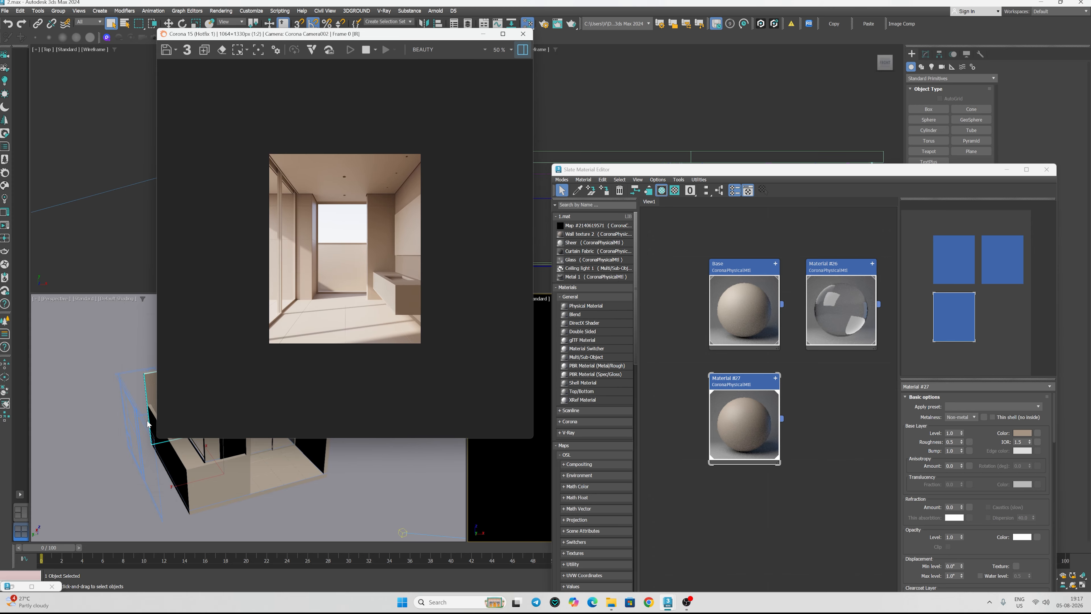
left_click_drag(155, 439, 115, 530)
scroll(295, 326, "up", 1)
left_click_drag(533, 309, 493, 310)
- Try a duplicate of the darker wall material on the floor and discard it
left_click_drag(730, 170, 543, 50)
scroll(580, 258, "down", 1)
middle_click_drag(579, 258, 561, 190)
left_click_drag(546, 223, 623, 230, "shift")
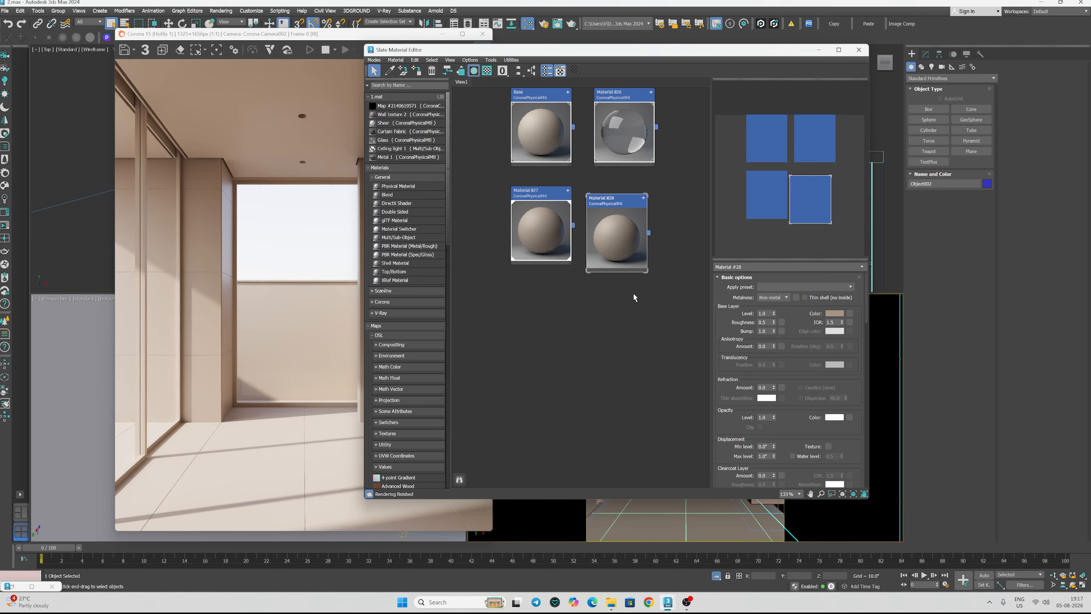
left_click_drag(633, 297, 604, 266)
left_click(623, 526)
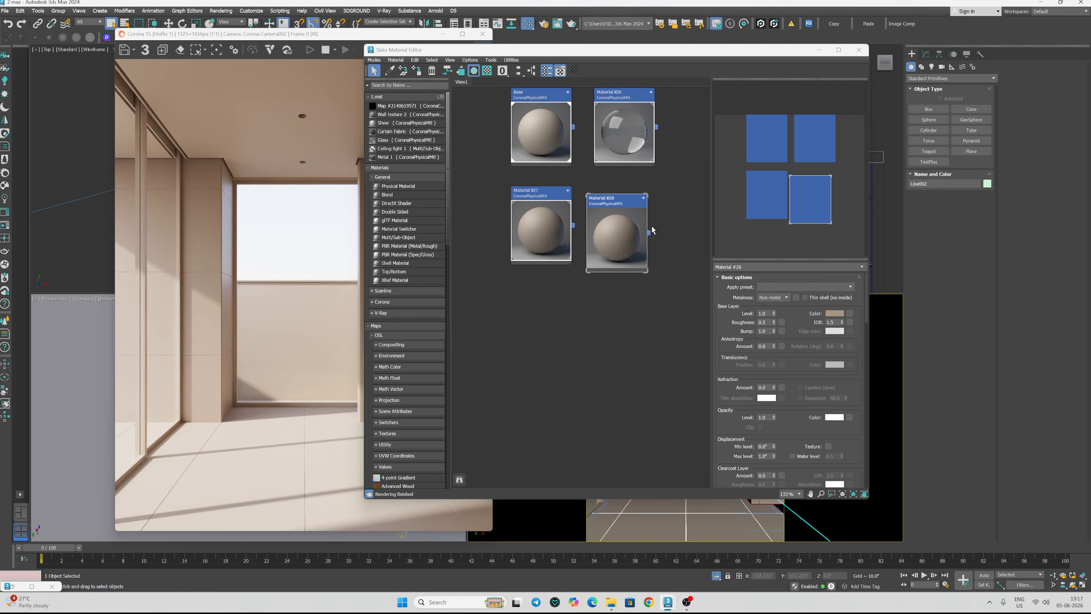
left_click(424, 76)
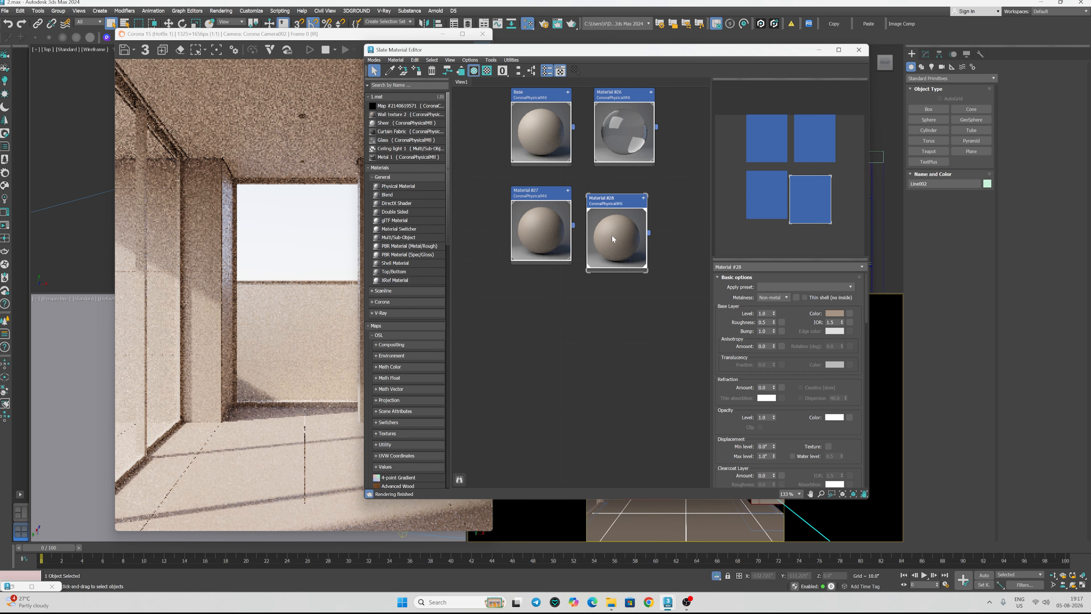
left_click_drag(611, 234, 616, 230)
key("Delete")
- Duplicate the Base material beside the wall material and assign the copy to the floor
left_click_drag(539, 129, 622, 227, "shift")
double_click(622, 227)
left_click(417, 71)
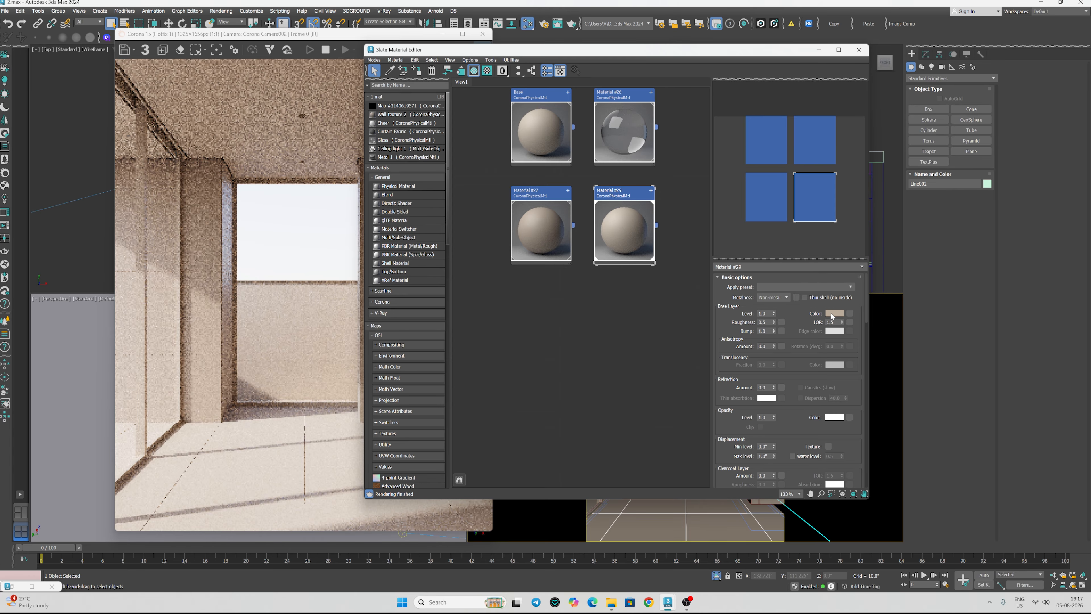
- Open the floor material's base color for editing and examine the floor tones in the reference image
left_click(833, 314)
left_click_drag(696, 202, 571, 207)
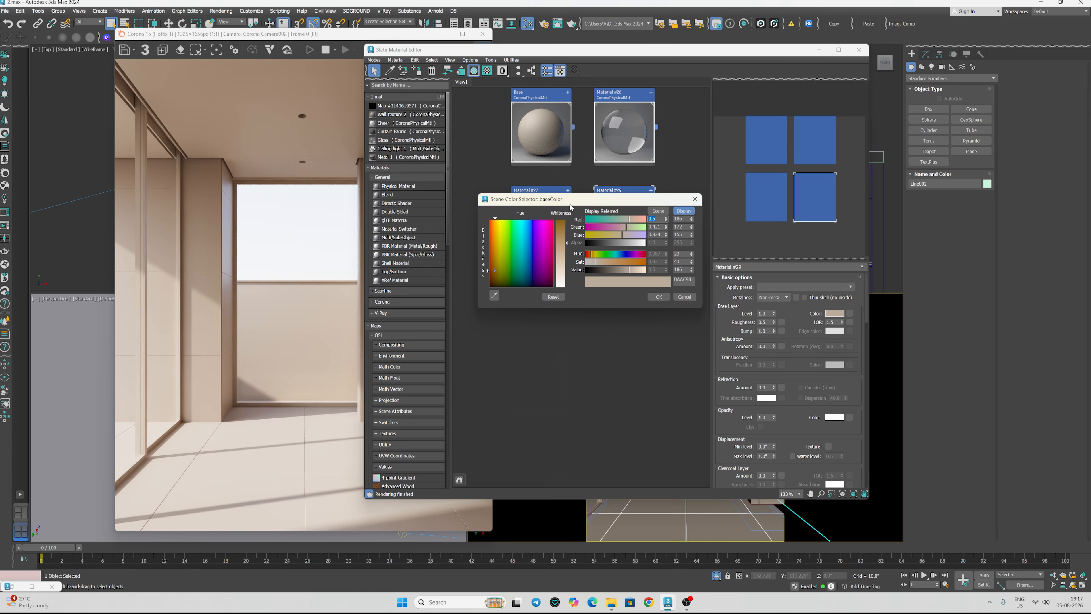
left_click(18, 583)
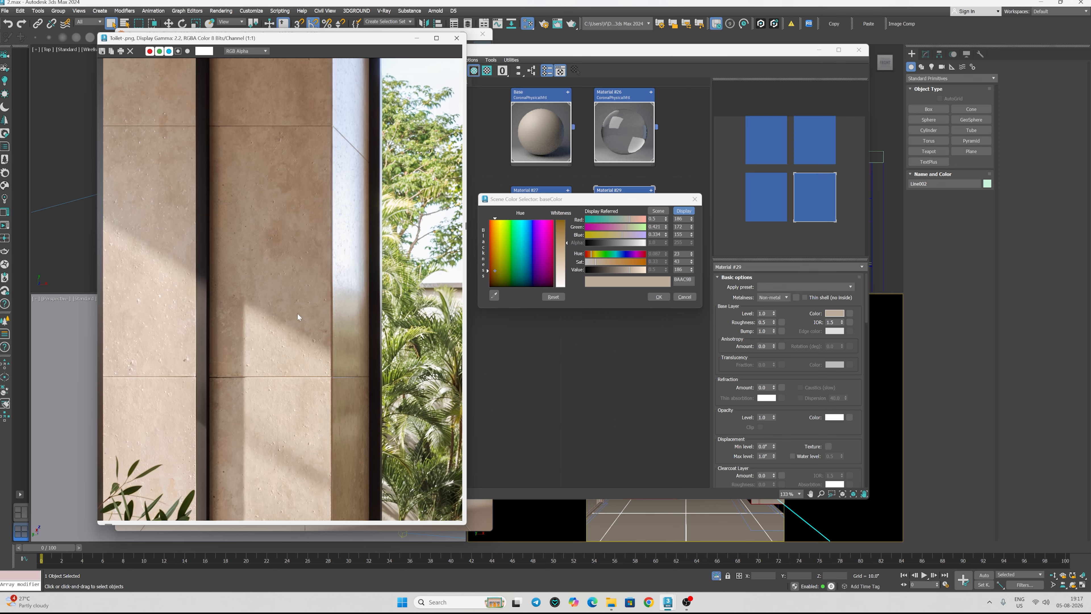
scroll(297, 316, "down", 5)
scroll(282, 348, "up", 2)
scroll(247, 435, "up", 1)
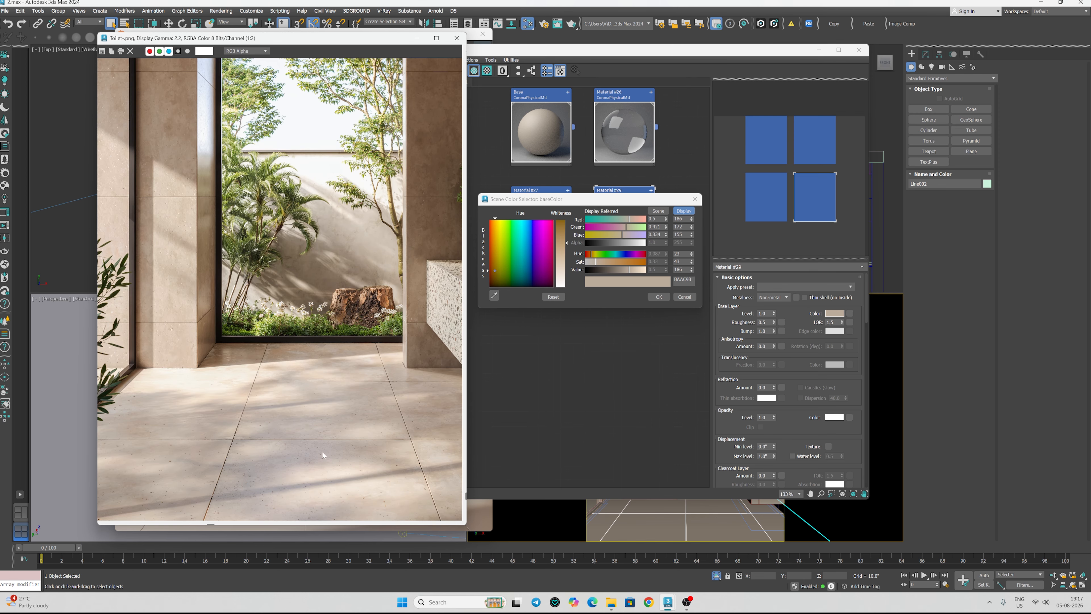
left_click(416, 38)
left_click_drag(583, 200, 408, 204)
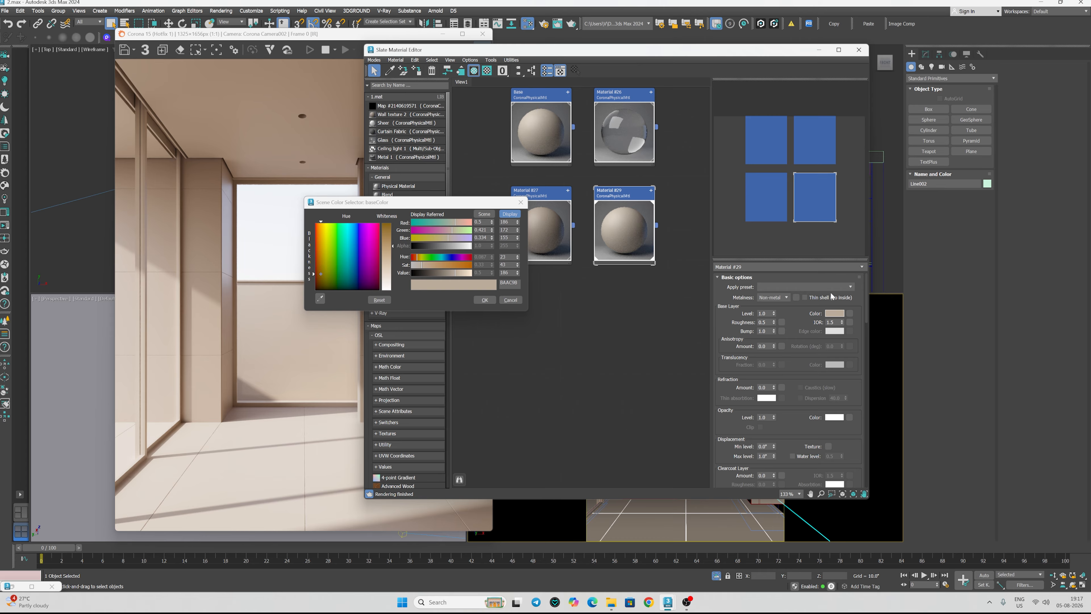
- Set the floor material's base color to hue 22 and saturation 50, and darken it
left_click(506, 257)
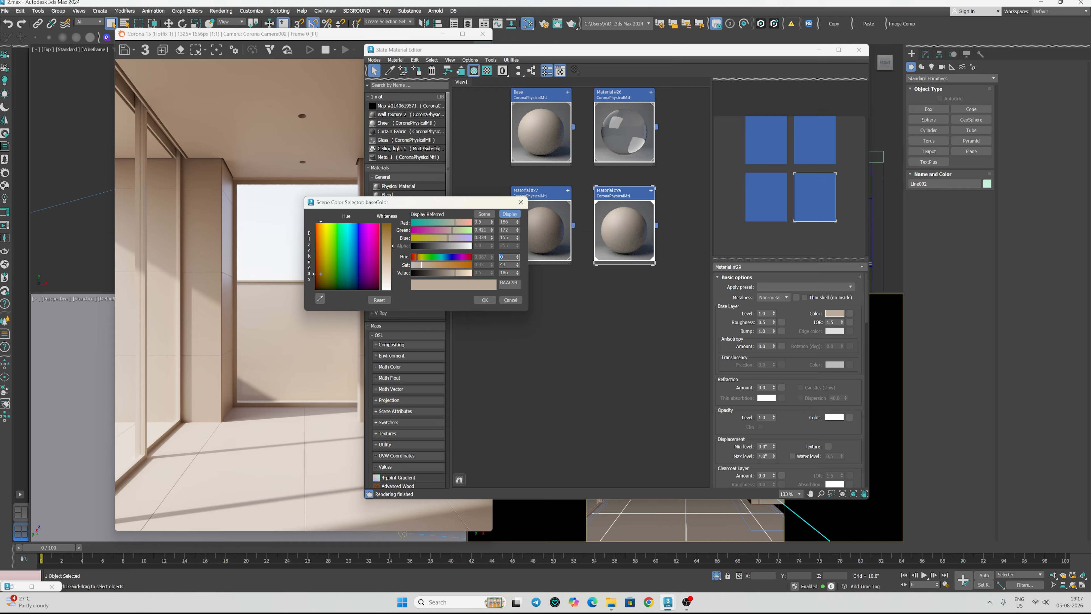
key("Tab")
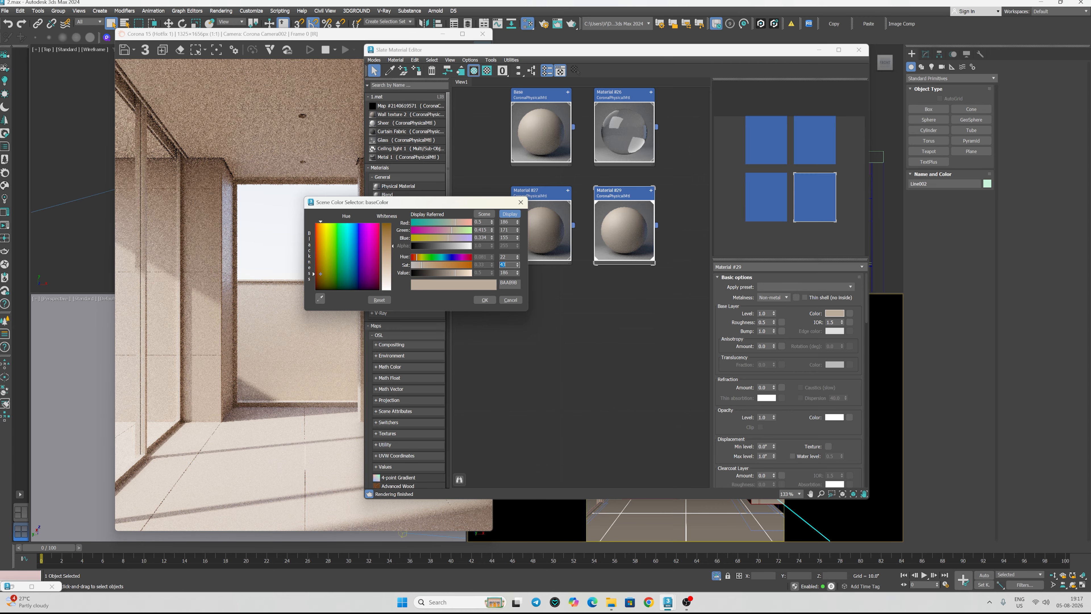
type("49")
key("Return")
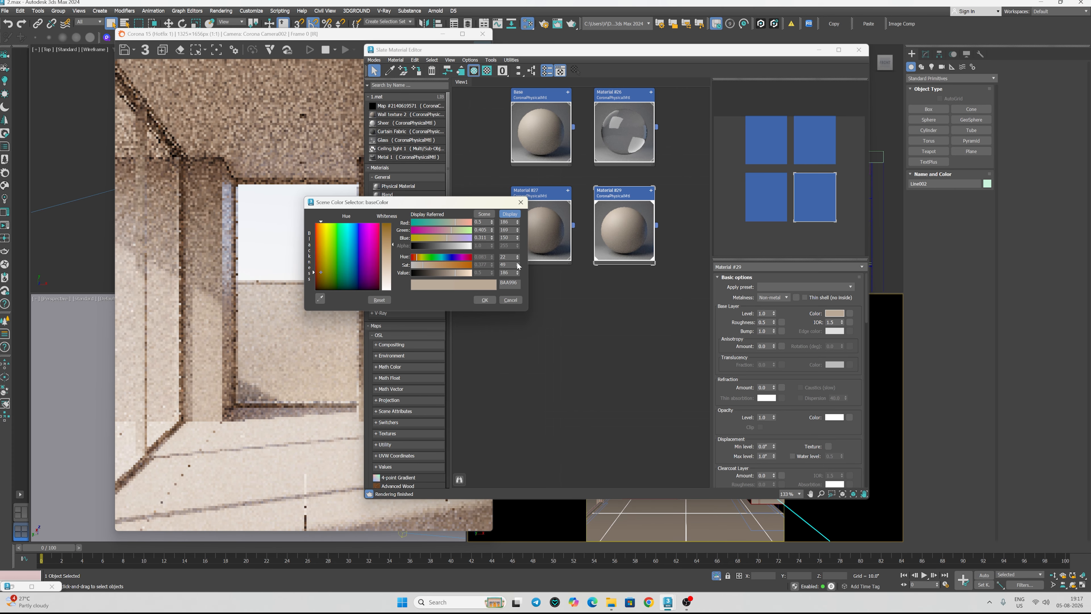
left_click(518, 263)
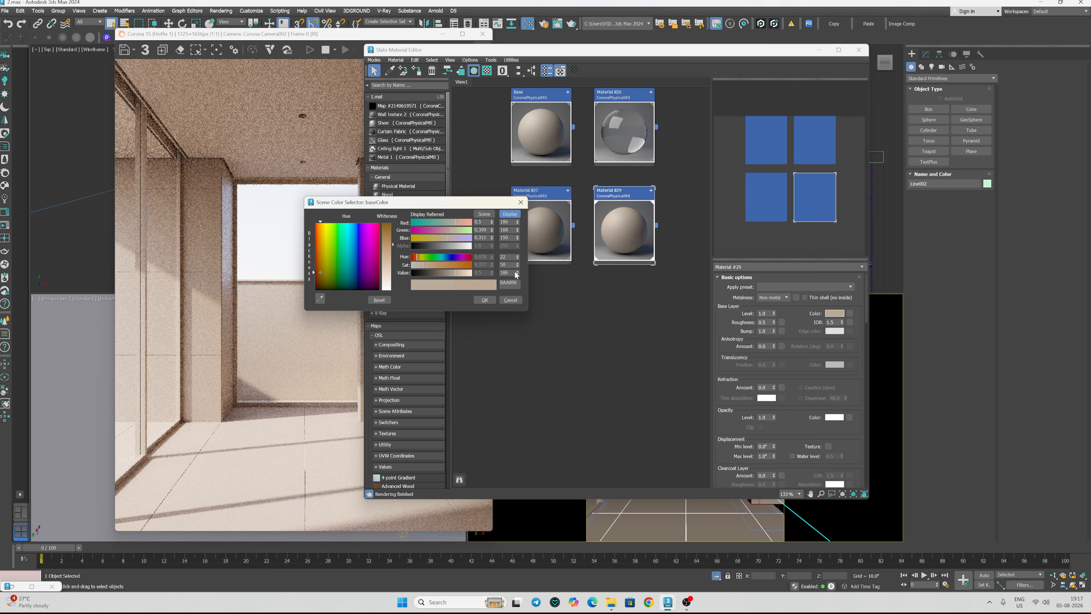
left_click(485, 300)
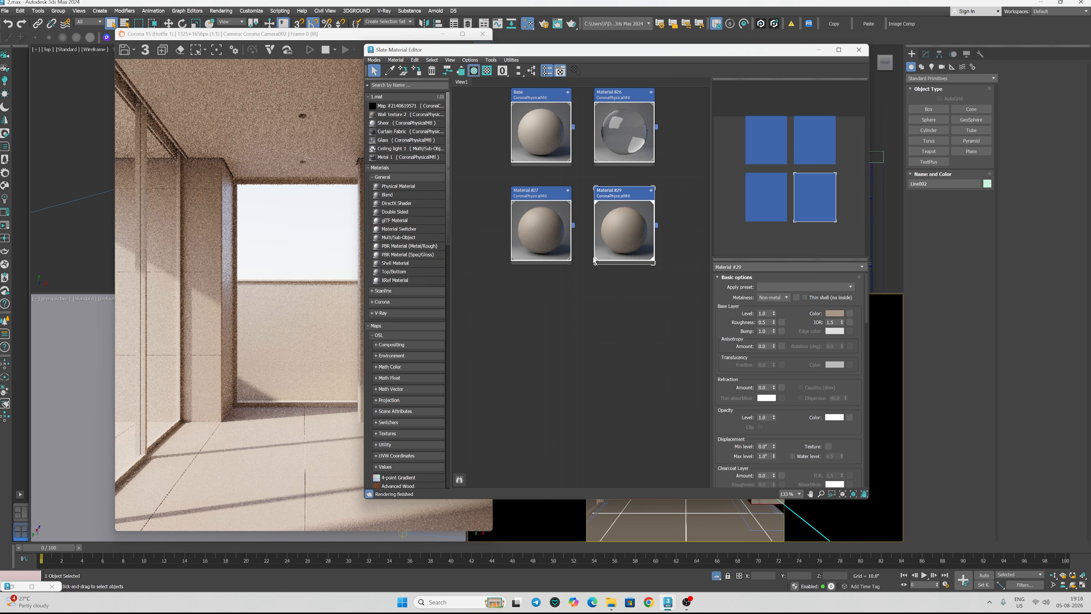
- Check the wall material's base color for comparison and reselect the floor material
left_click(541, 228)
left_click(837, 314)
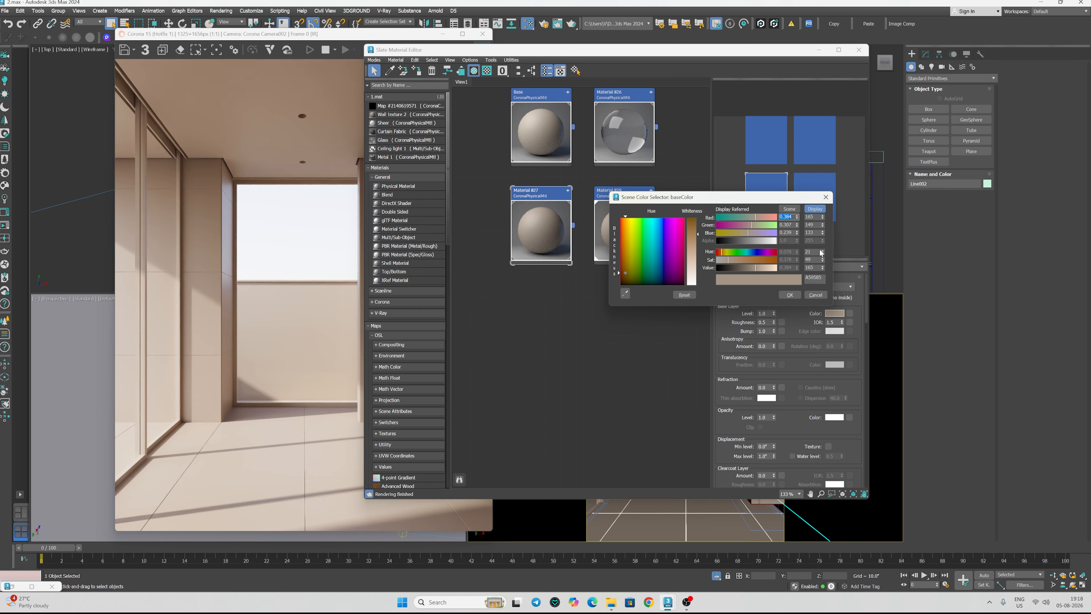
left_click(789, 294)
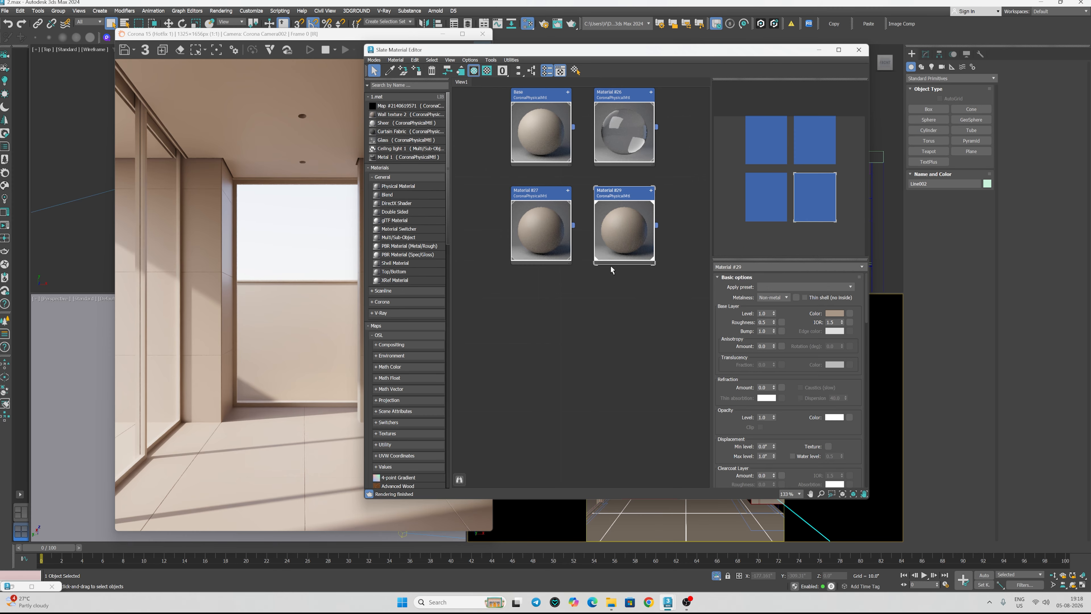
left_click(601, 258)
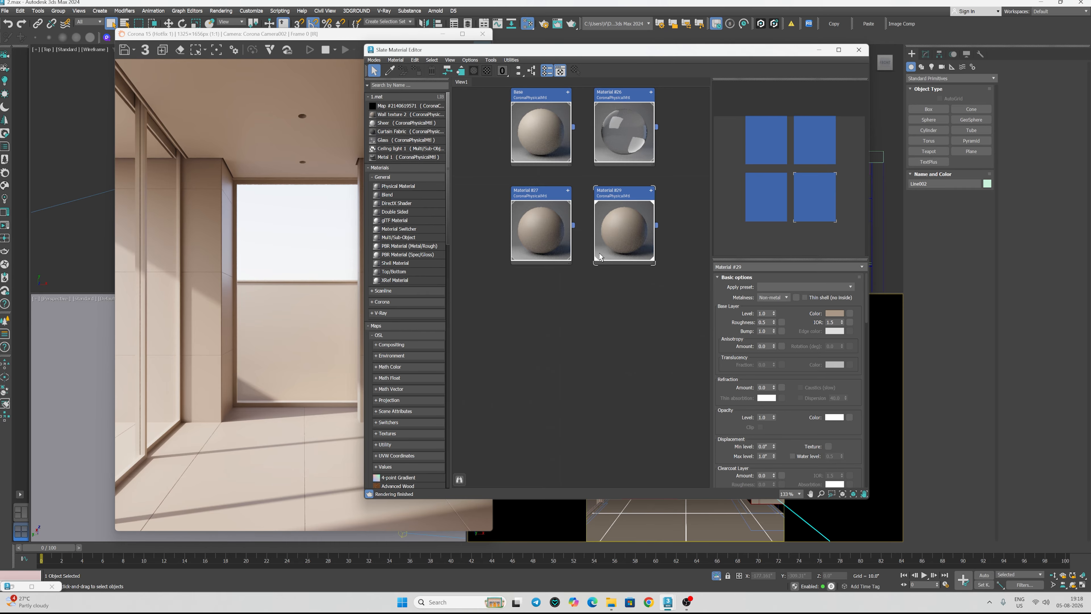
- Duplicate the Base material below the wall material, check the vanity in the reference image, and assign the copy to the vanity counter
left_click_drag(531, 54, 277, 50)
left_click(749, 446)
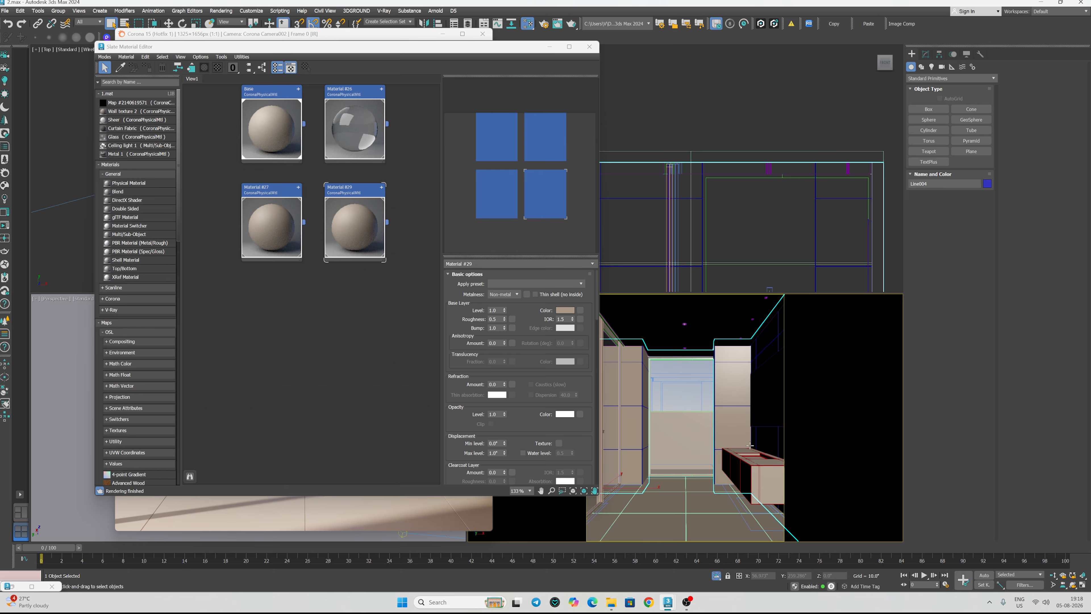
left_click(751, 460)
left_click_drag(263, 144, 270, 370, "shift")
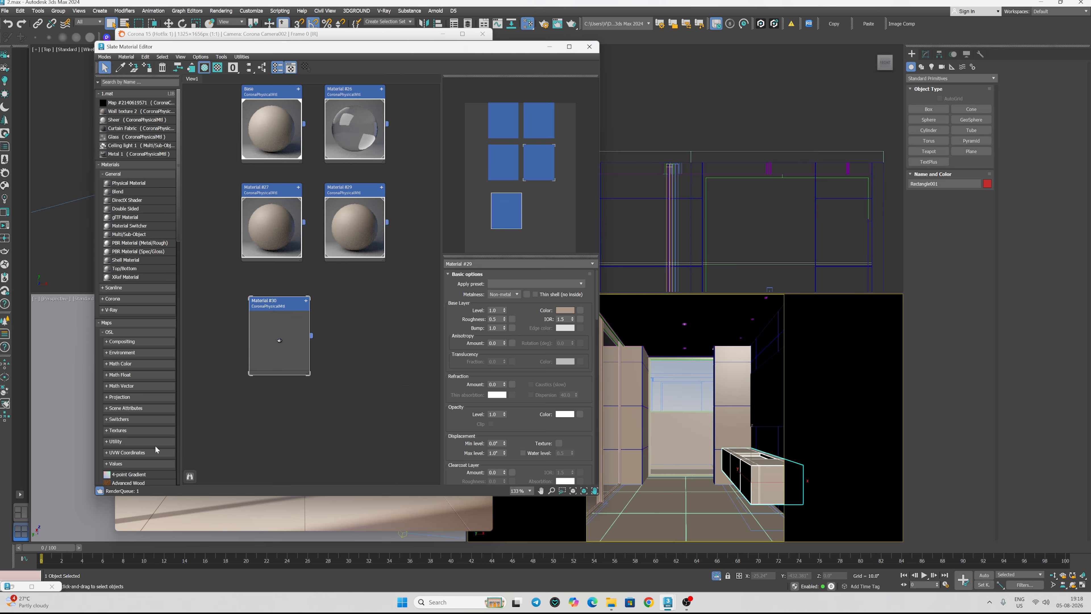
left_click(12, 586)
scroll(411, 357, "down", 1)
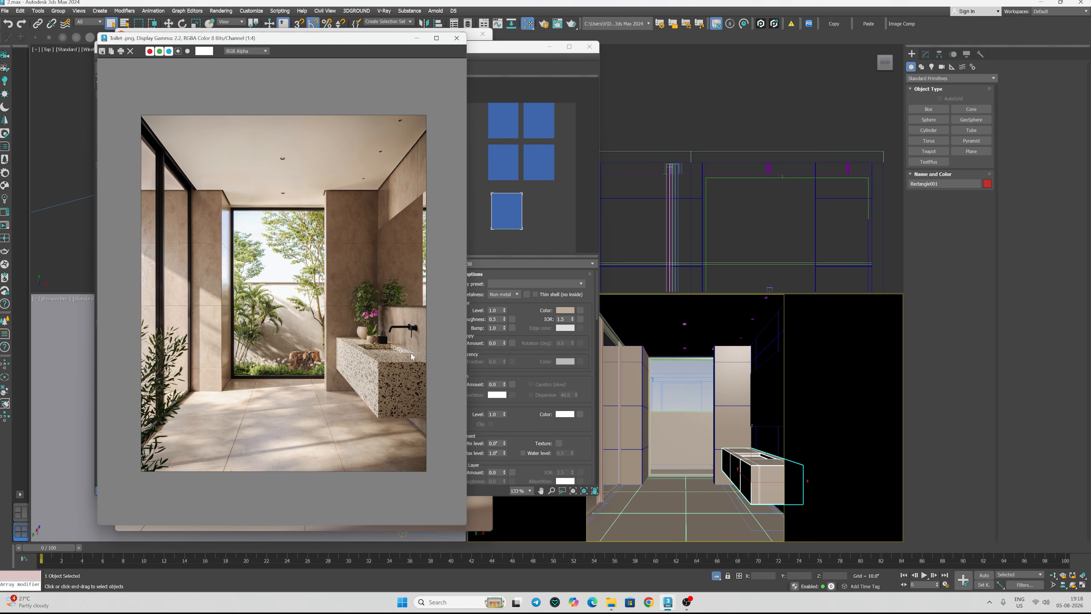
scroll(411, 356, "up", 3)
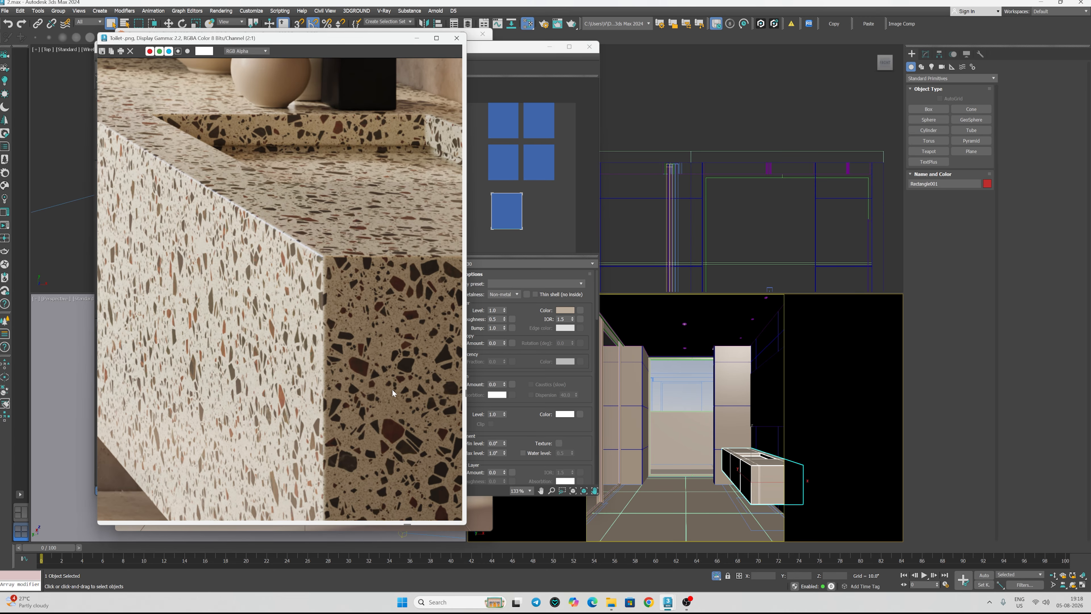
left_click(417, 37)
left_click_drag(272, 354, 257, 331)
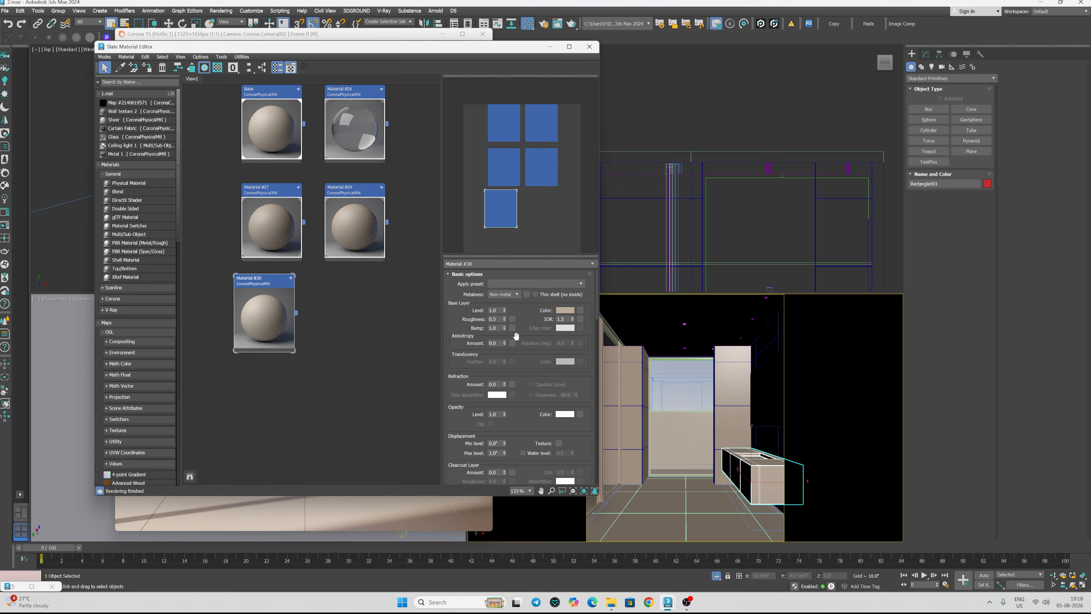
left_click(148, 69)
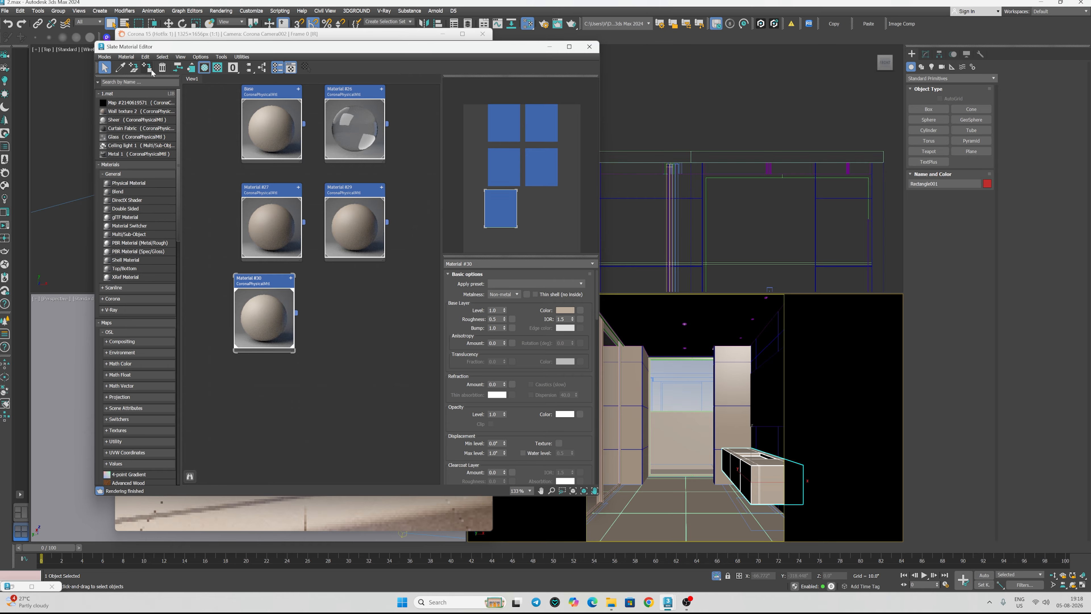
- Lighten the vanity material's base color and uncover the render to compare it
left_click(564, 312)
left_click_drag(486, 271, 496, 271)
left_click(513, 296)
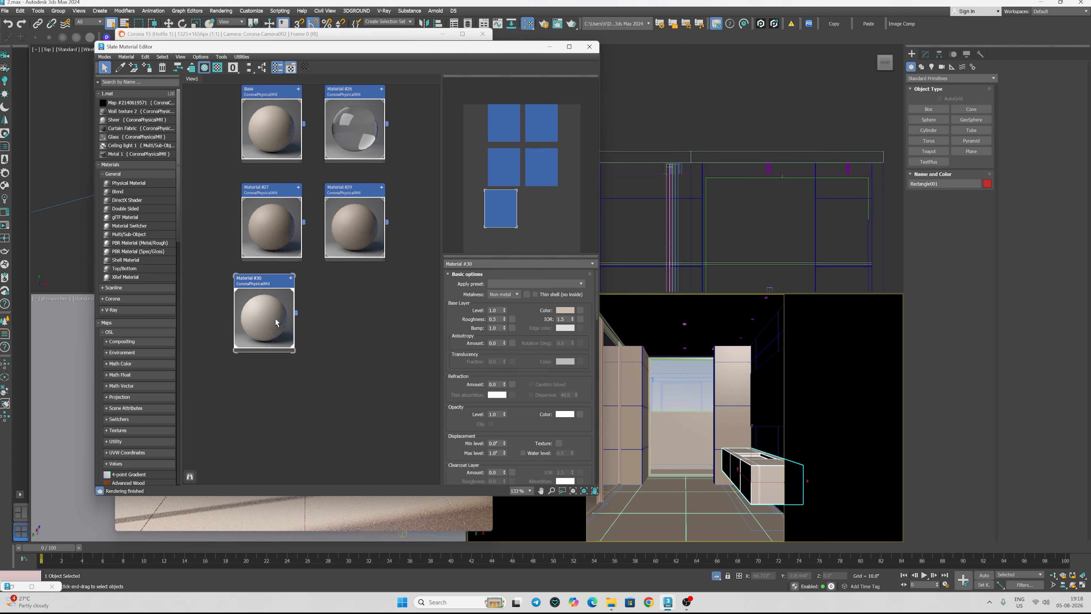
left_click_drag(416, 46, 900, 38)
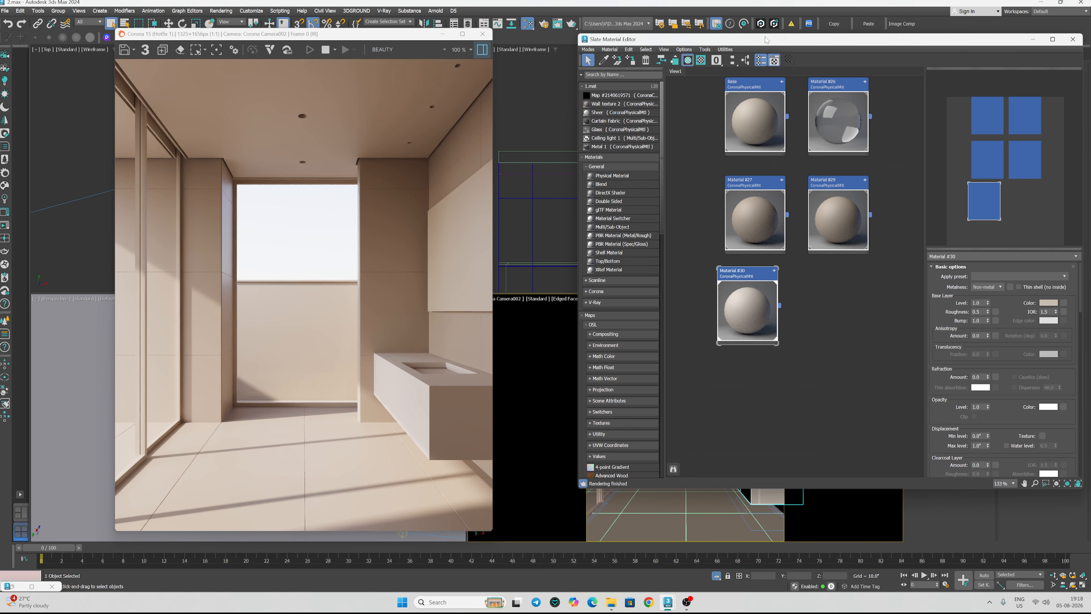
- Select the ceiling and duplicate the Base material for it beside the vanity material
left_click_drag(687, 39, 193, 174)
left_click(665, 333)
left_click_drag(259, 256, 335, 459, "shift")
scroll(343, 408, "up", 1)
middle_click_drag(365, 386, 352, 344)
double_click(322, 423)
- Set the ceiling material's base color to hue 24, saturation 25 and value 240
left_click(555, 438)
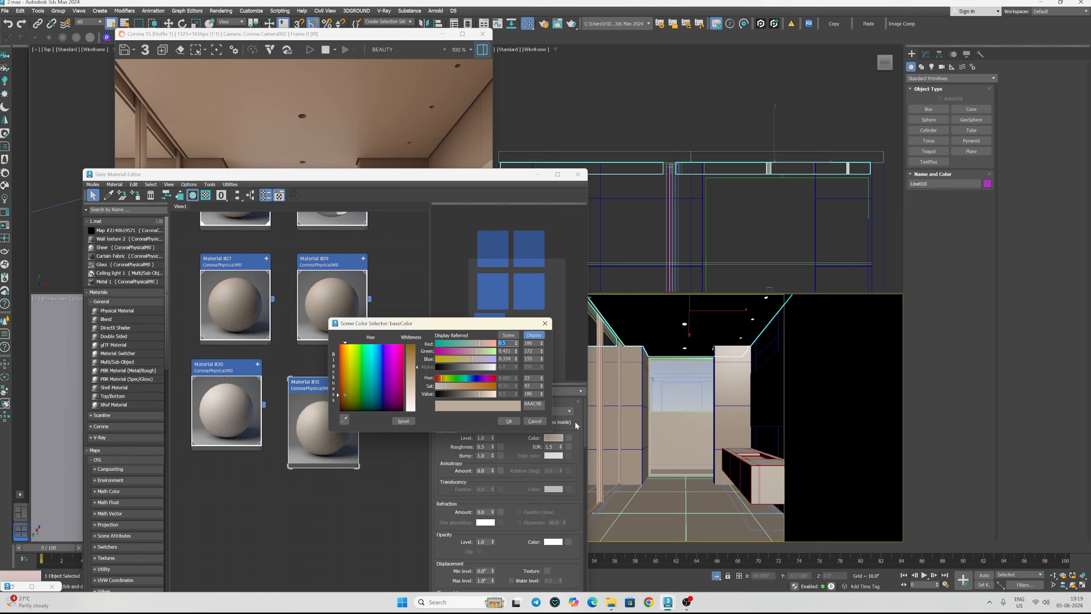
left_click(541, 376)
left_click_drag(541, 386, 541, 394)
left_click_drag(326, 175, 729, 216)
double_click(529, 394)
type("24")
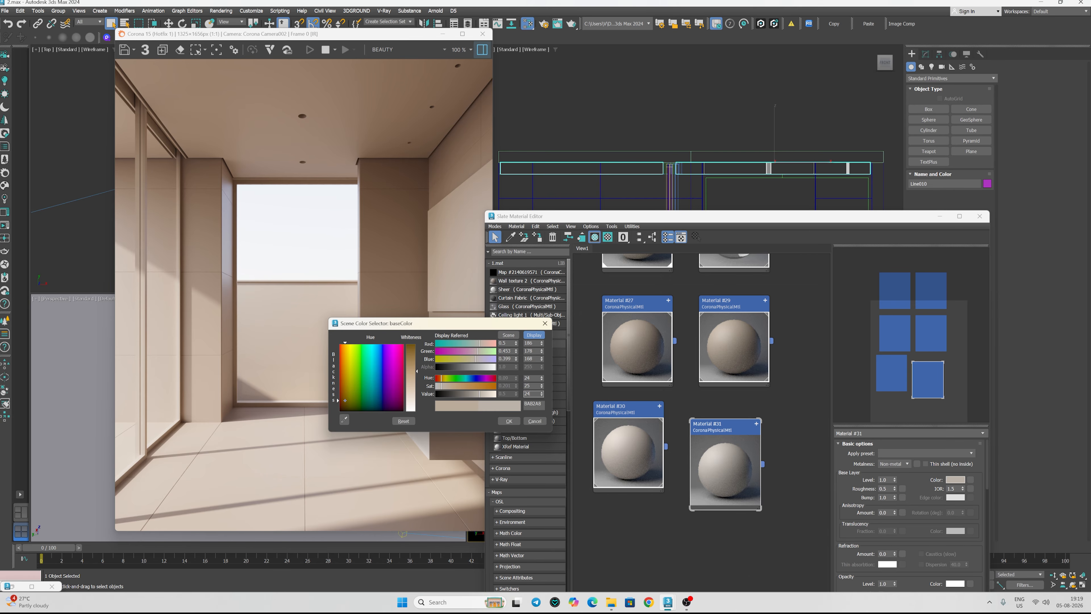
type("0")
left_click(509, 420)
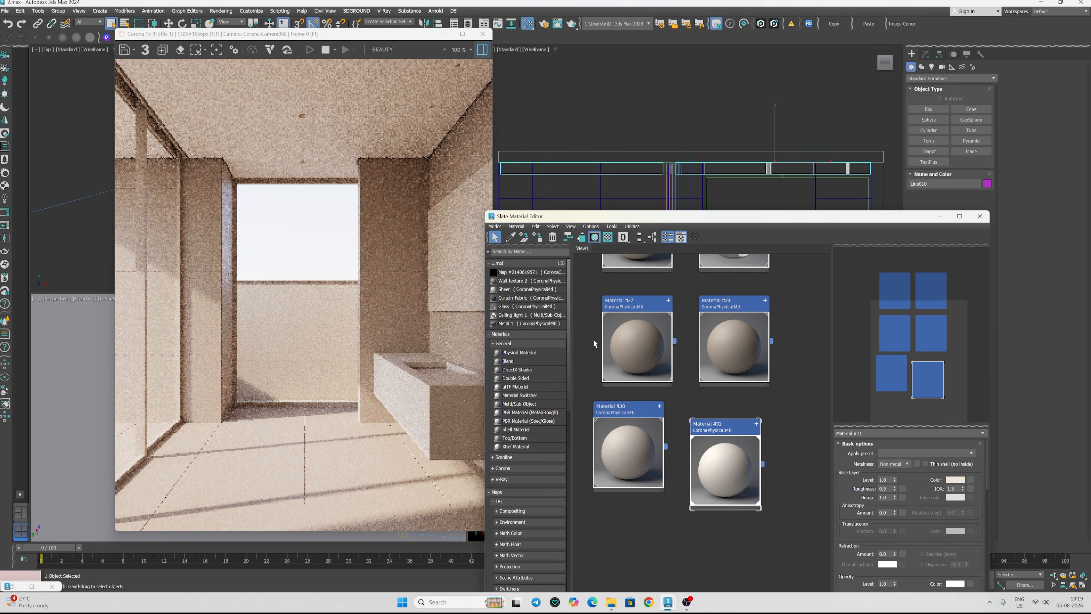
left_click_drag(749, 217, 628, 82)
scroll(620, 258, "down", 2)
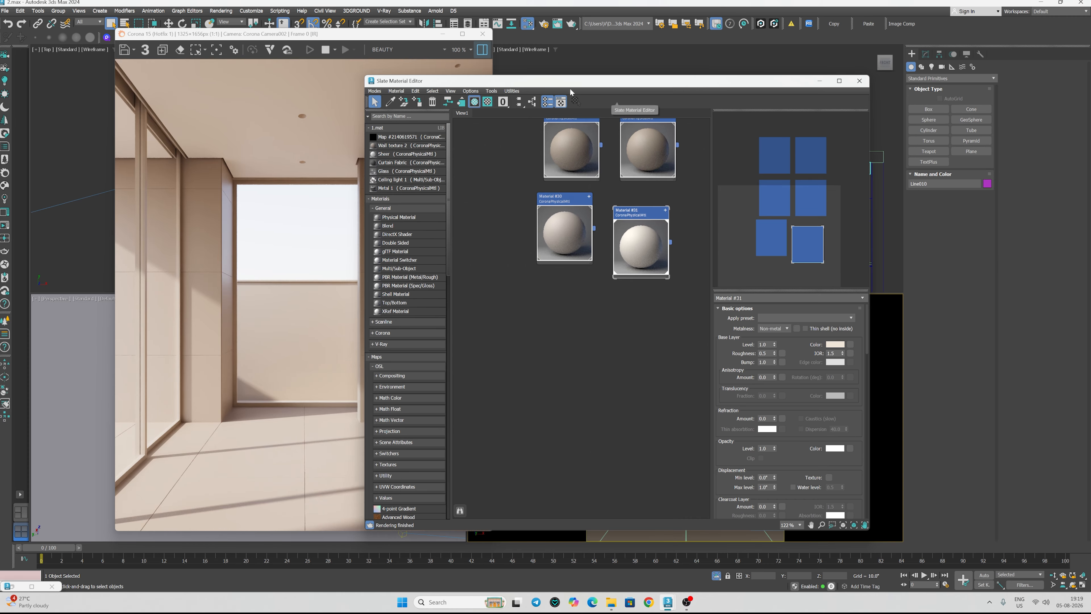
- Select the window frame and duplicate the Base material beside the glass material for it
left_click_drag(582, 80, 218, 37)
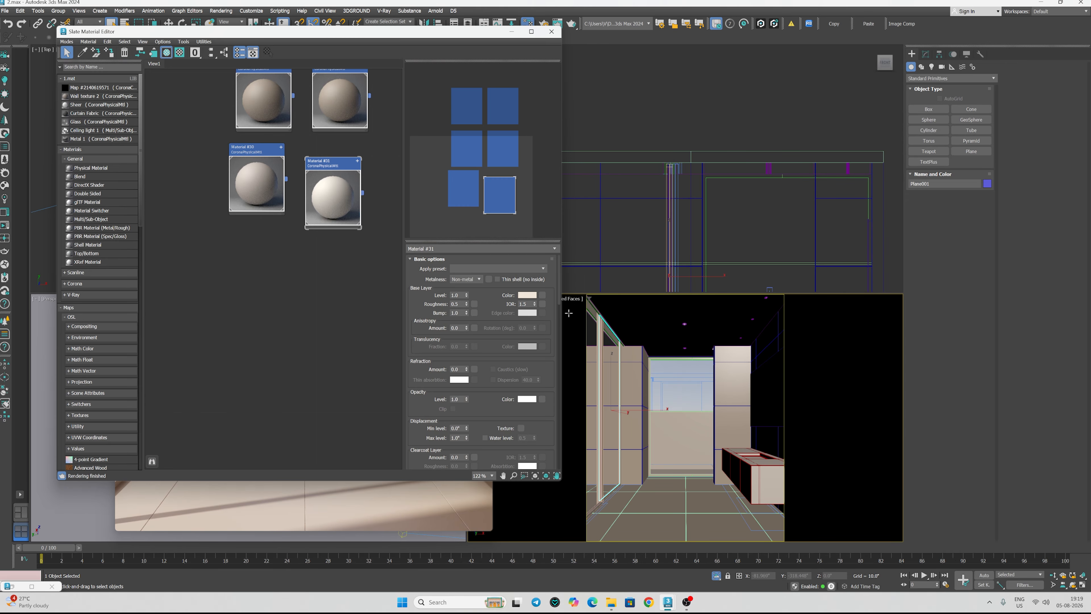
left_click(593, 303)
left_click(594, 303)
middle_click_drag(335, 258, 241, 430)
scroll(266, 214, "up", 1)
left_click_drag(232, 258, 323, 168, "shift")
- Switch the new frame material's metalness to Metal and assign it to the window frame
left_click(468, 280)
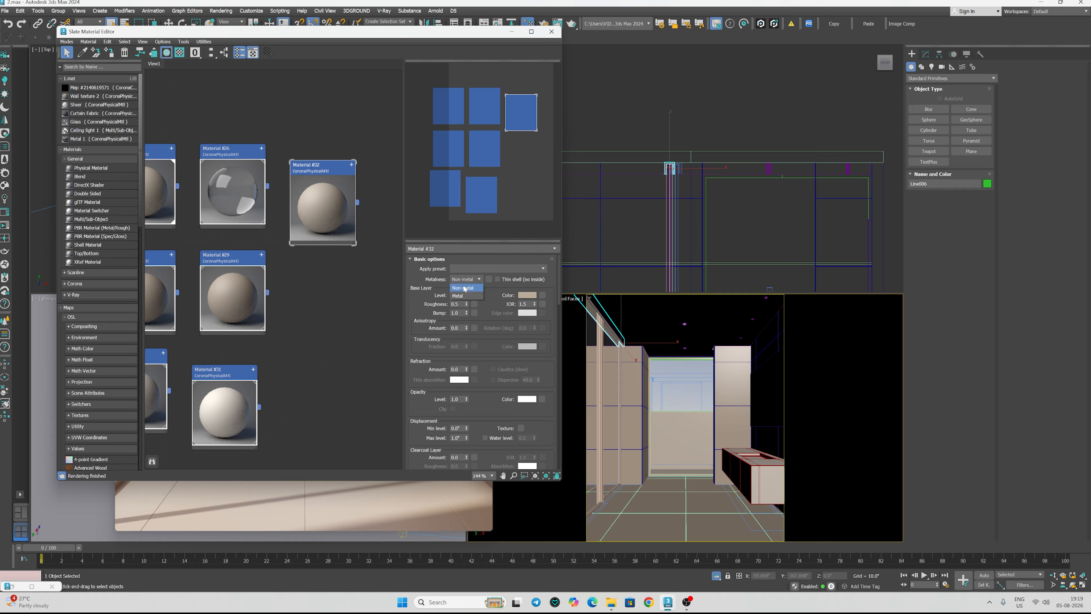
left_click(463, 296)
left_click(109, 52)
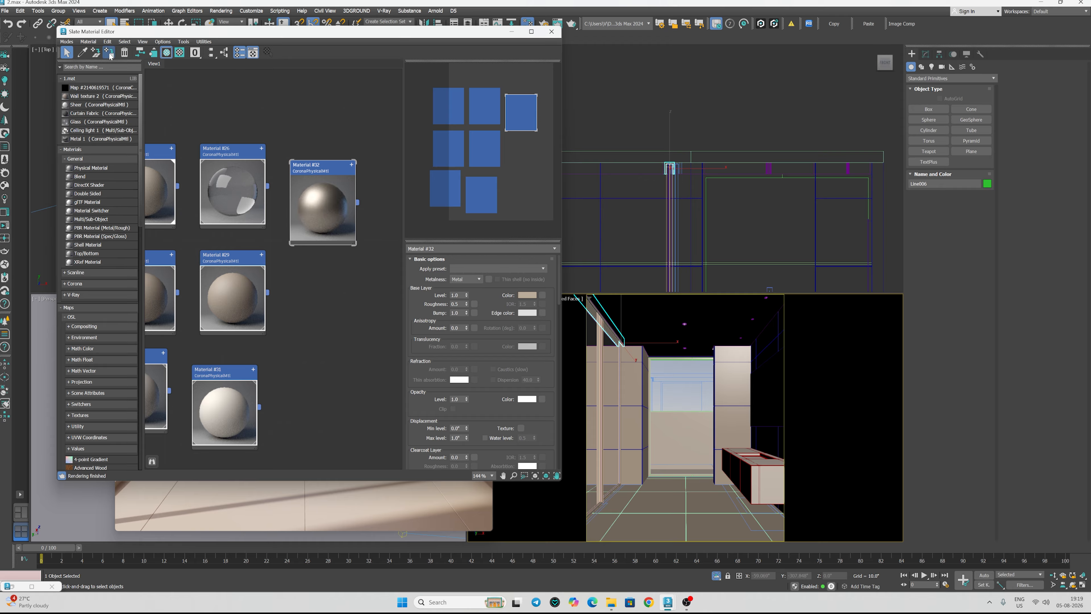
- Set the frame material's base color to a dark grey with saturation 0 and value 60
left_click_drag(292, 38, 762, 46)
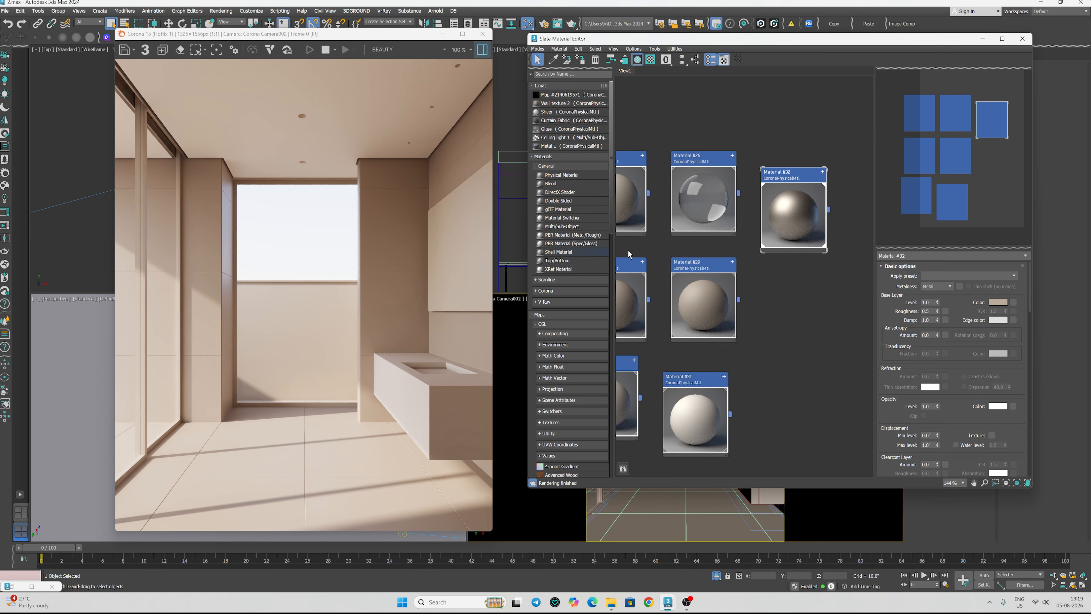
left_click(993, 304)
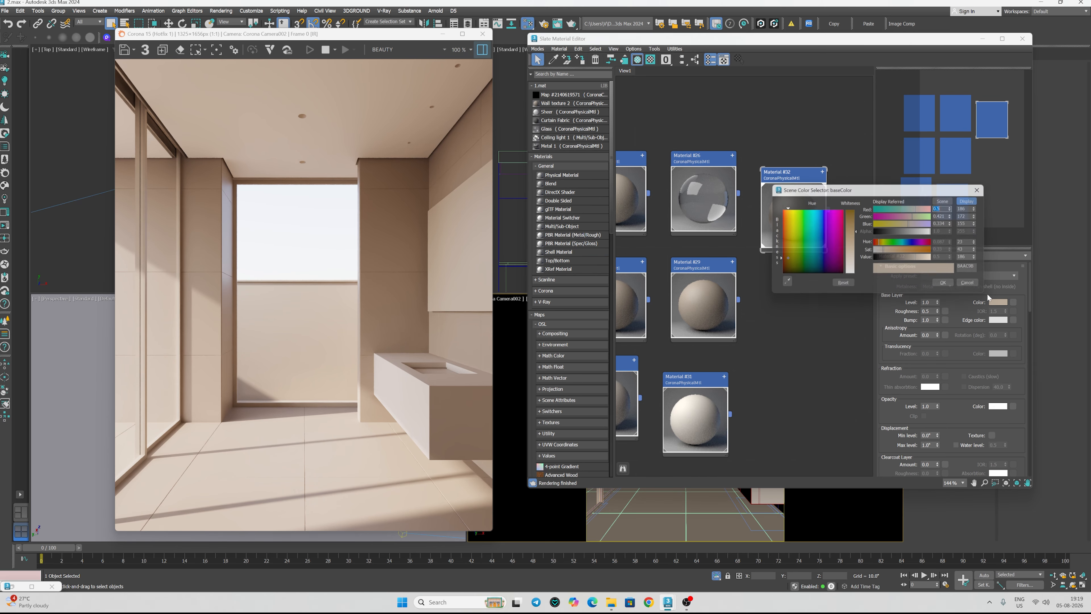
double_click(968, 259)
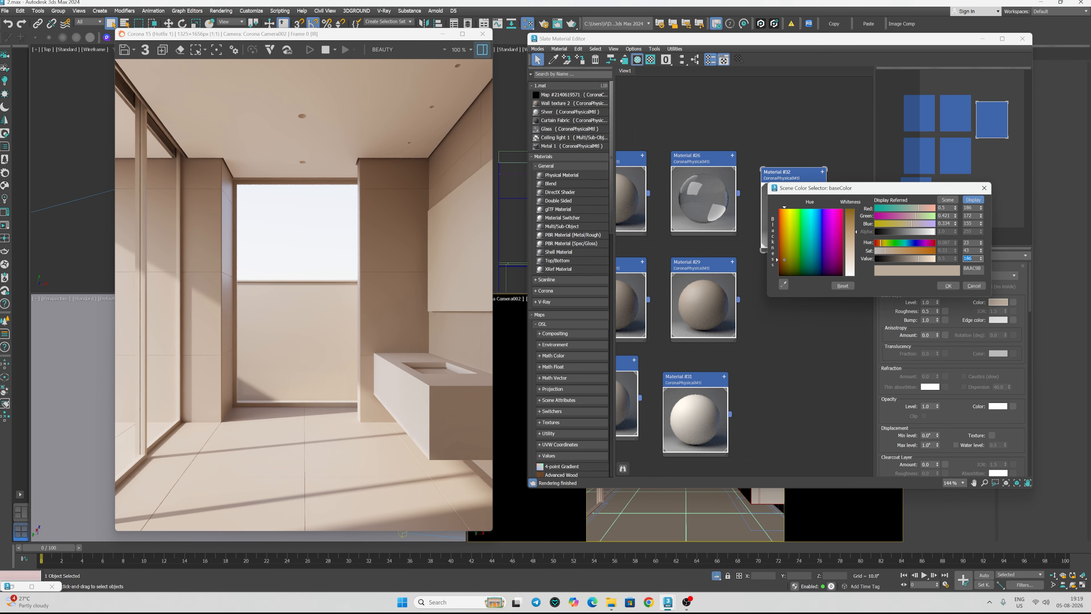
type(".")
key("Return")
type("60")
key("Return")
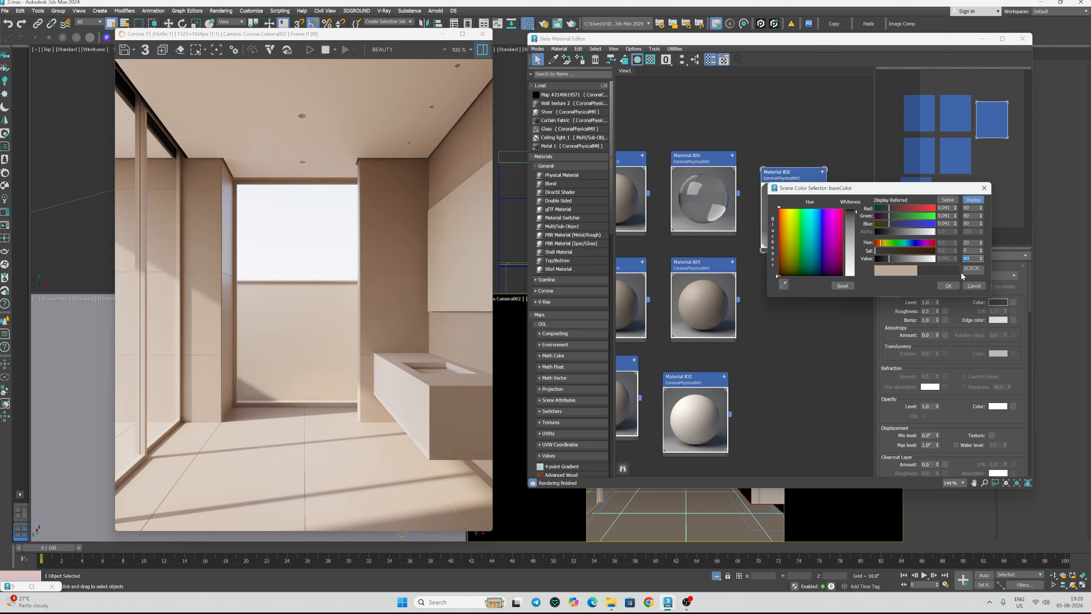
left_click(950, 286)
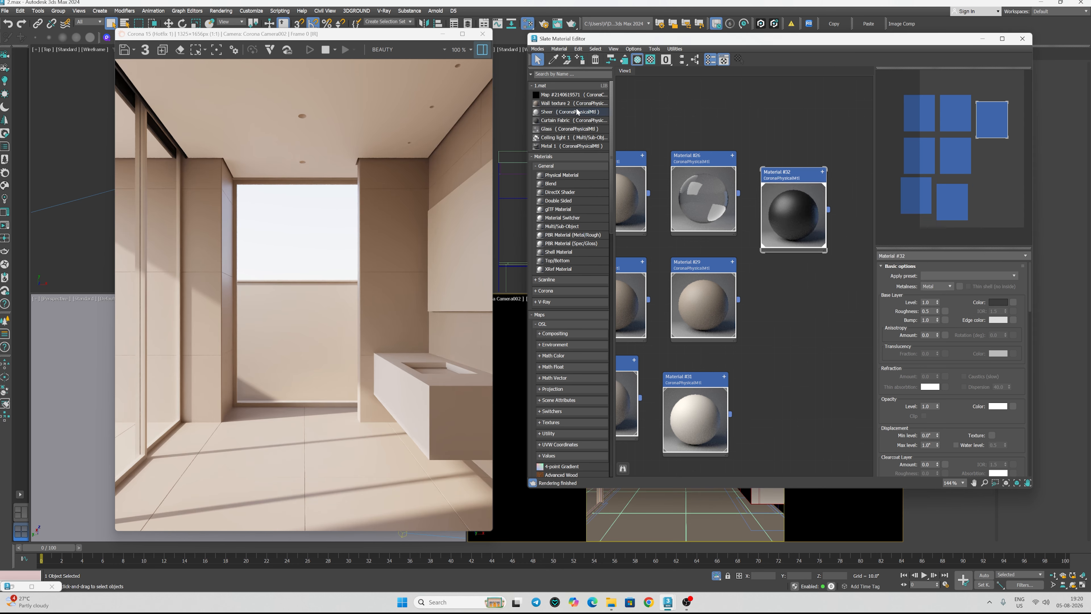
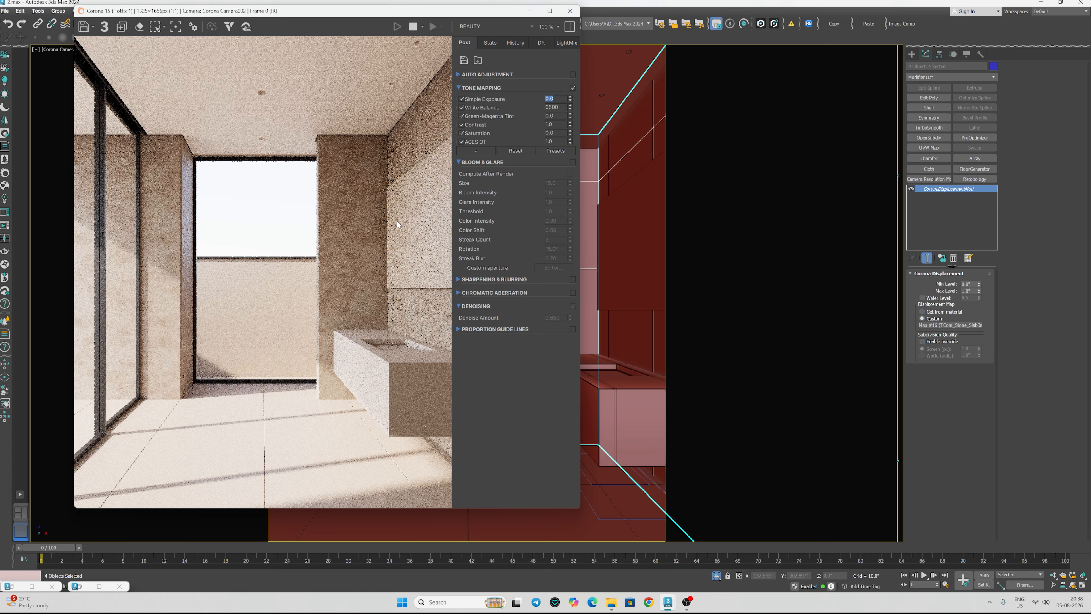
- Examine the stone texture of the wall up close in the render
scroll(156, 251, "up", 2)
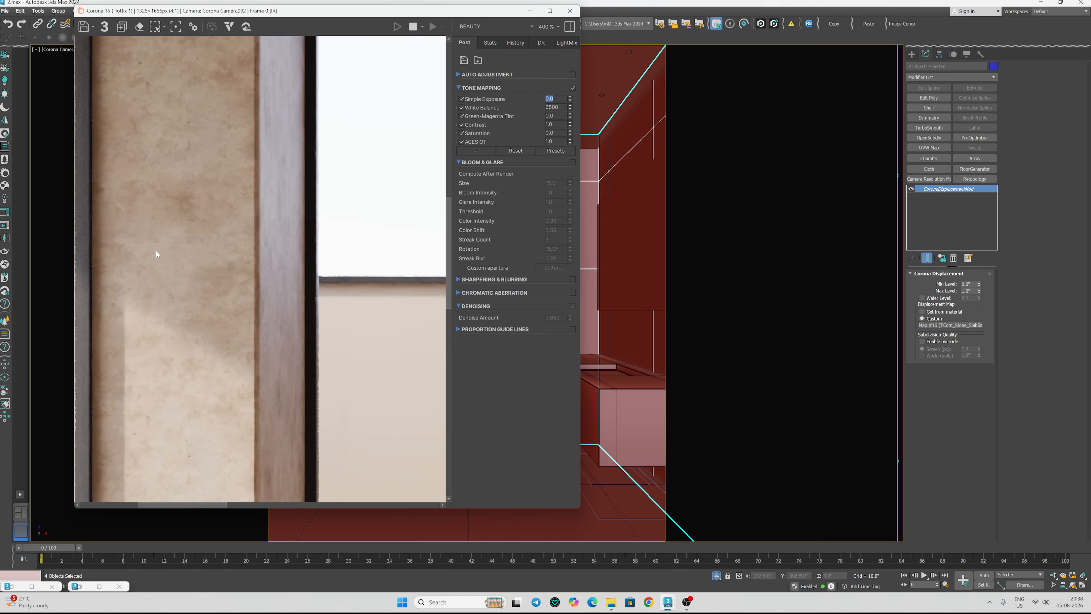
scroll(206, 248, "down", 1)
scroll(267, 327, "down", 1)
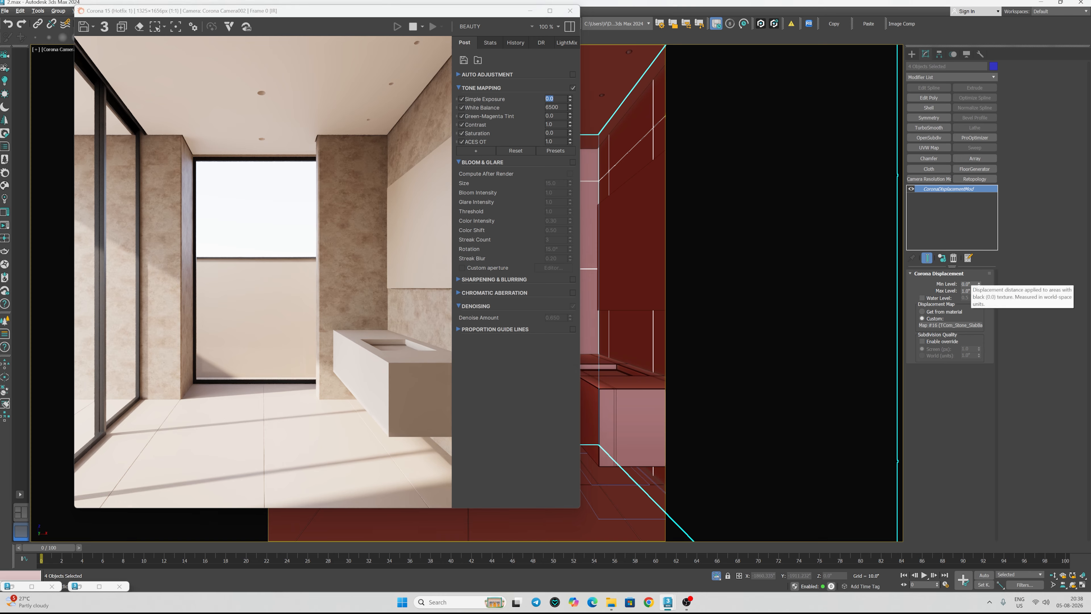
- Try a max level of 5 inches for the walls' Corona displacement
left_click(968, 291)
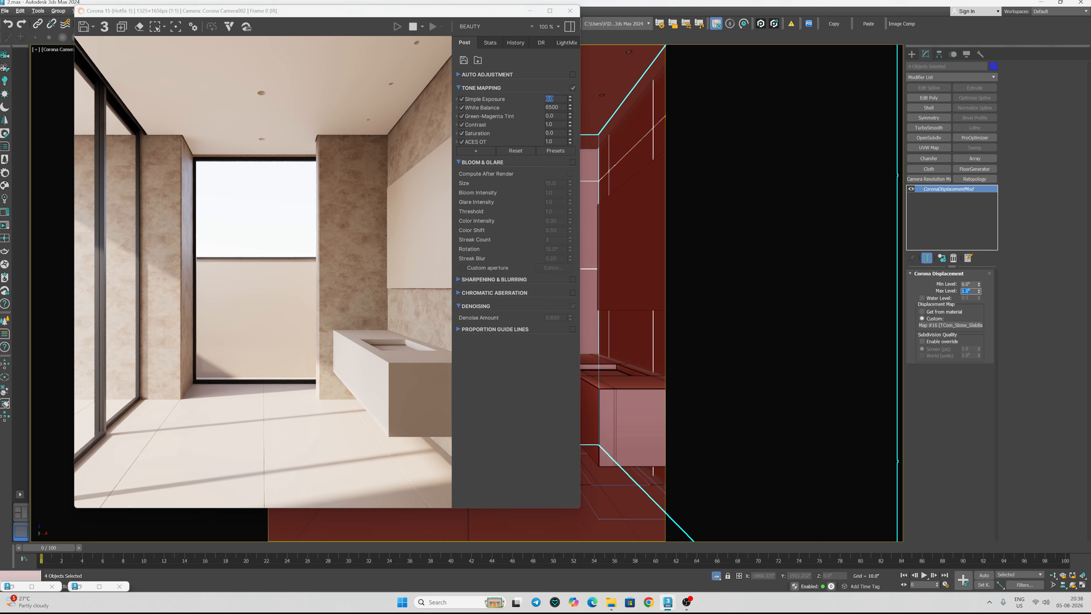
type("5")
key("Return")
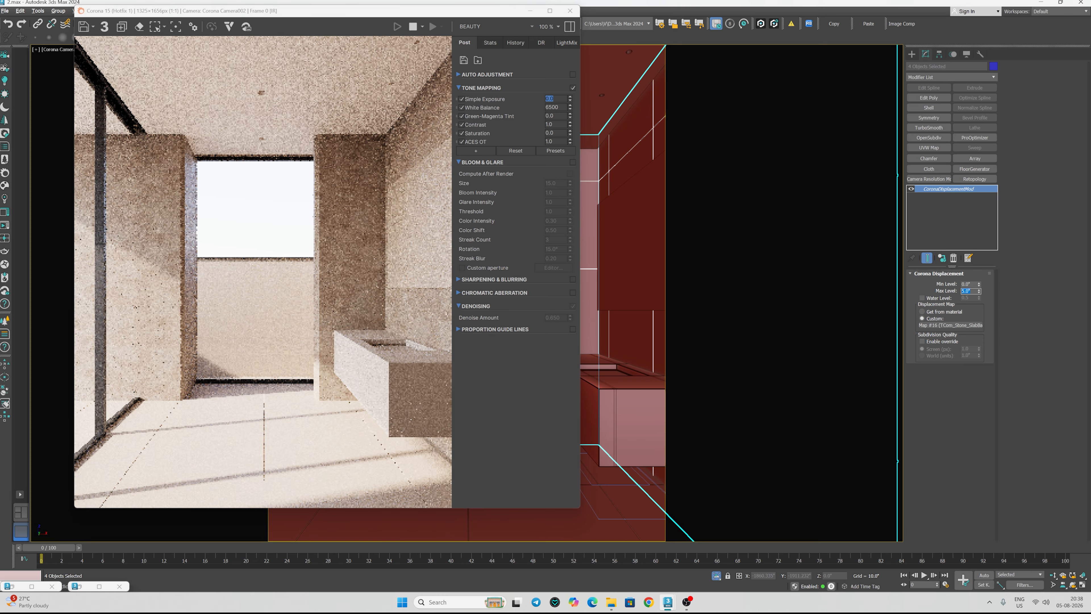
- Set the walls' Corona displacement to a min level of -0.1 and a max level of 0.1 inches, and check the render
left_click(978, 286)
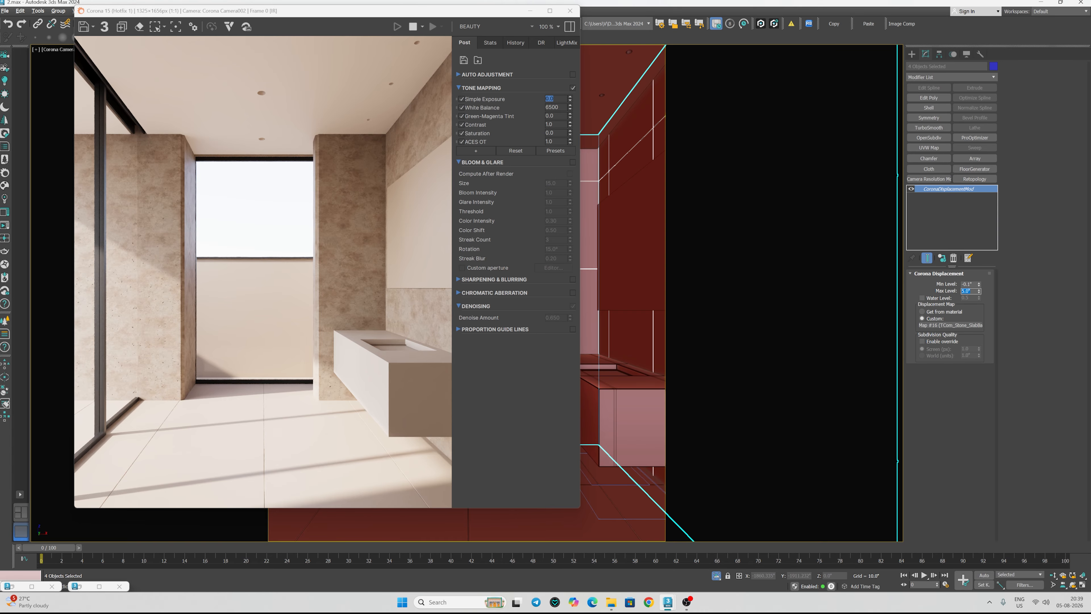
type("0.1")
key("Return")
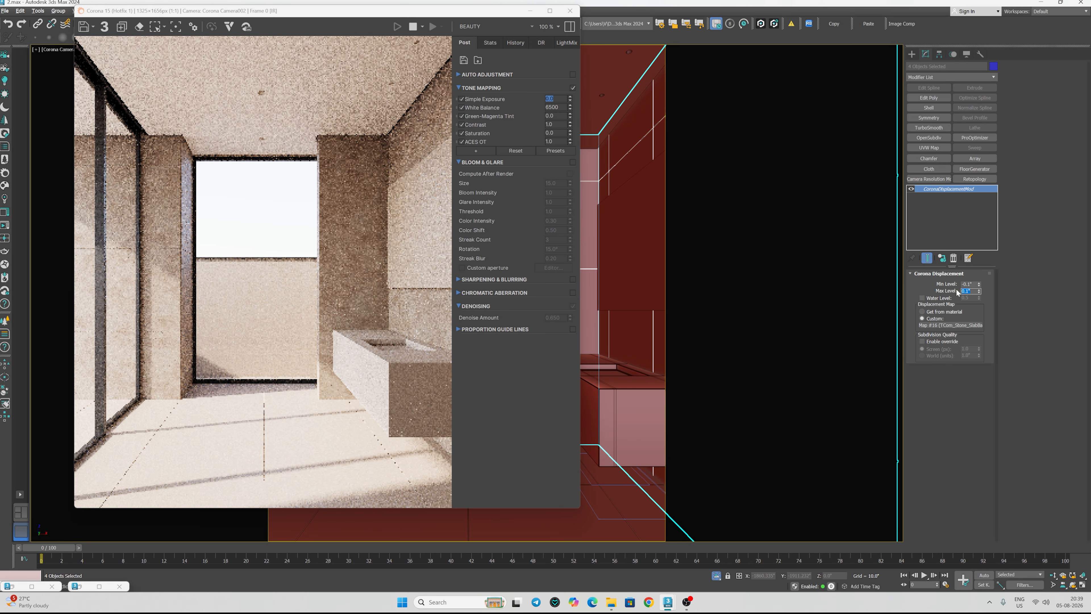
scroll(152, 245, "up", 2)
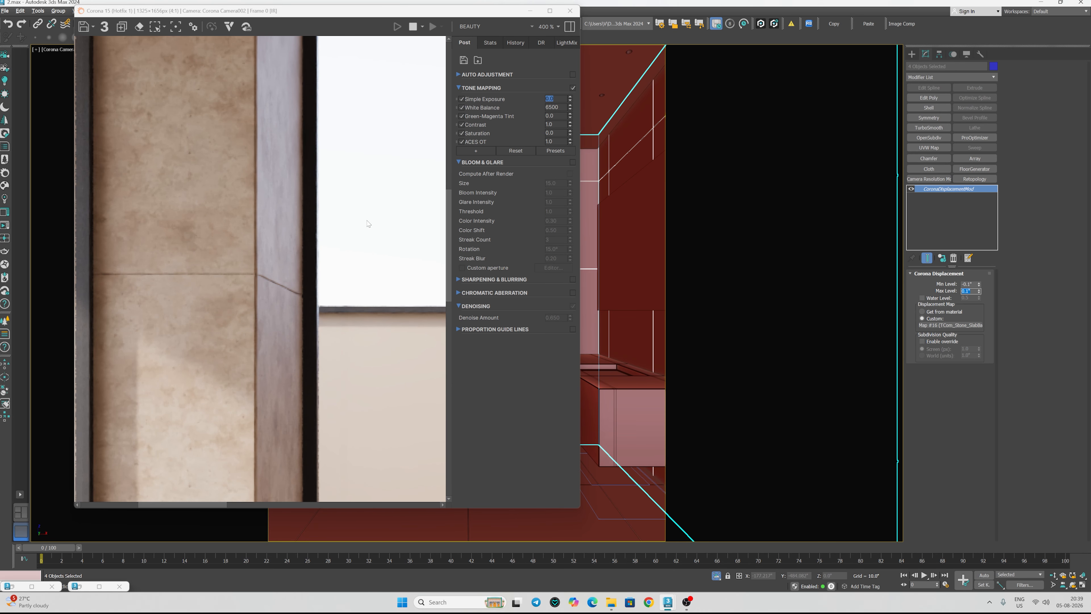
scroll(368, 223, "down", 4)
- Open the basic options of the stone wall material, Material #42, in the material editor
left_click_drag(342, 14, 351, 138)
key("m")
scroll(487, 233, "down", 2)
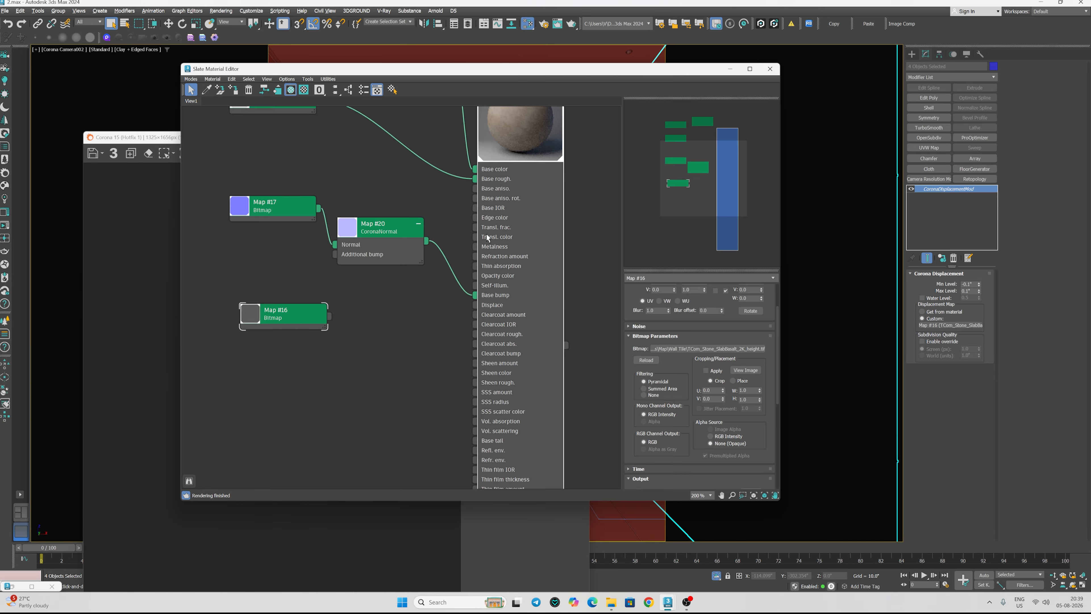
middle_click_drag(430, 216, 431, 252)
scroll(506, 145, "up", 1)
double_click(507, 150)
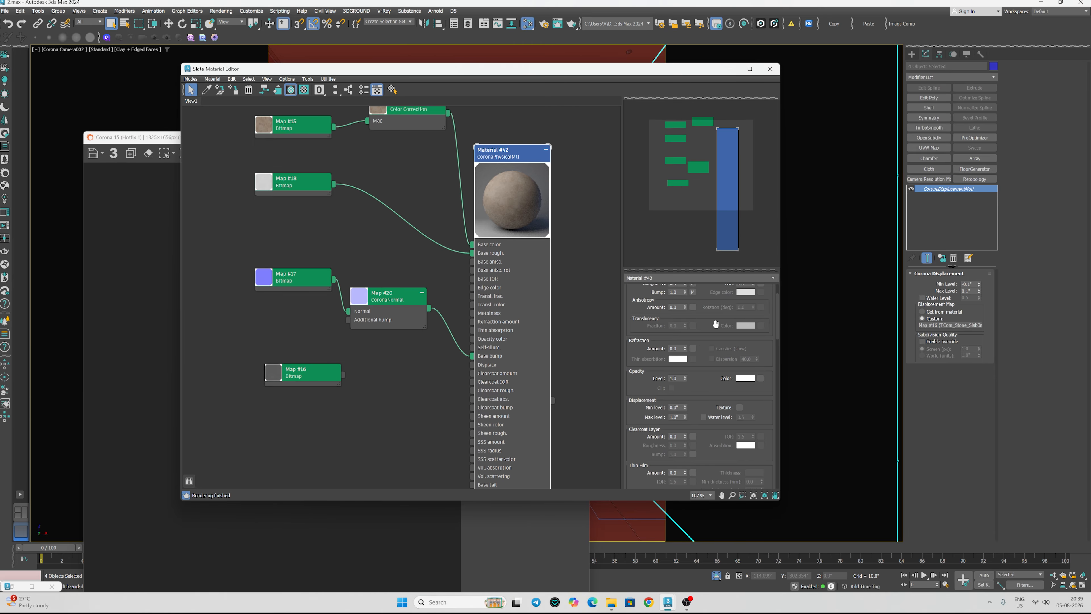
scroll(709, 316, "up", 2)
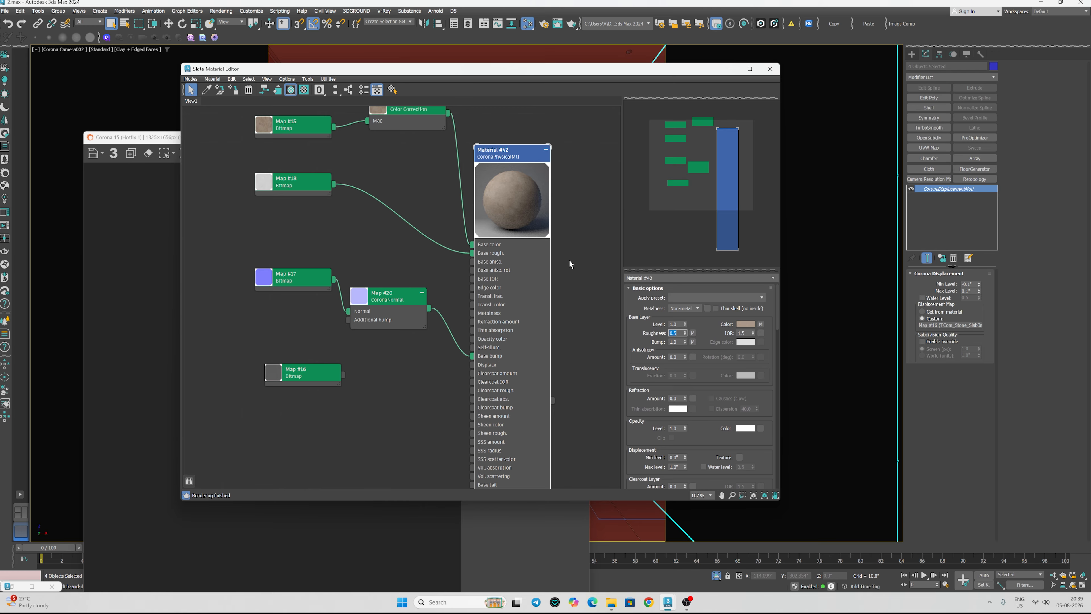
- Compare the wall's reflections in the render with the reference image side by side
left_click_drag(167, 137, 108, 73)
double_click(189, 317)
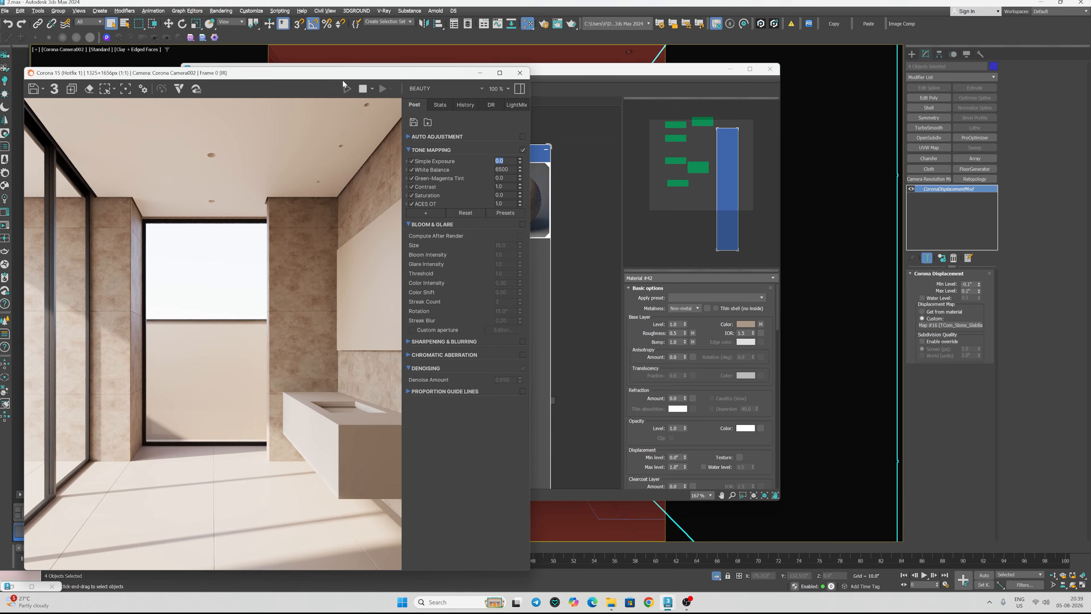
left_click_drag(342, 80, 690, 84)
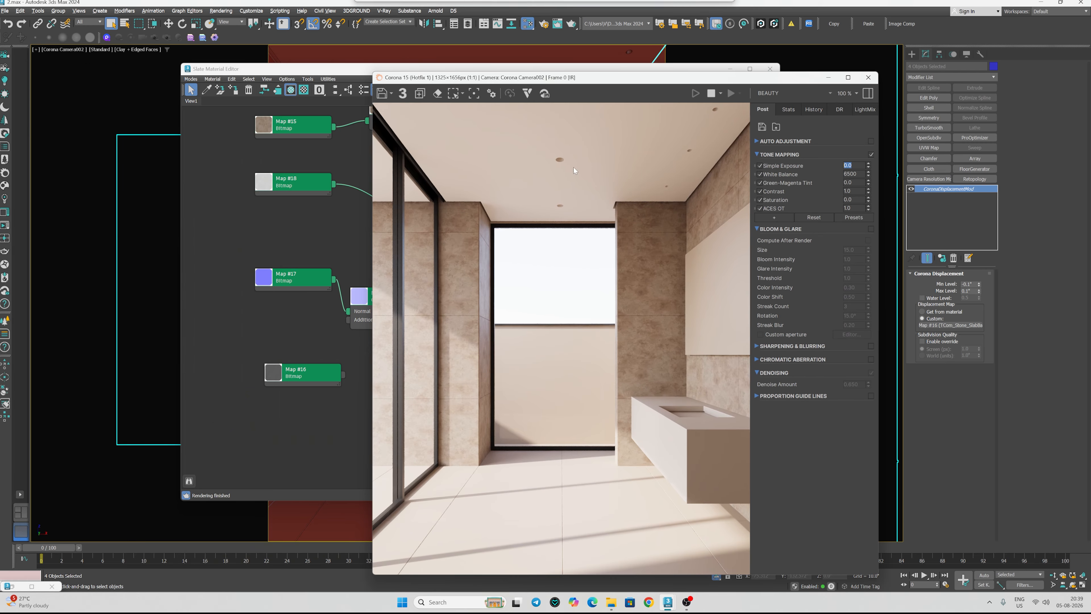
double_click(15, 587)
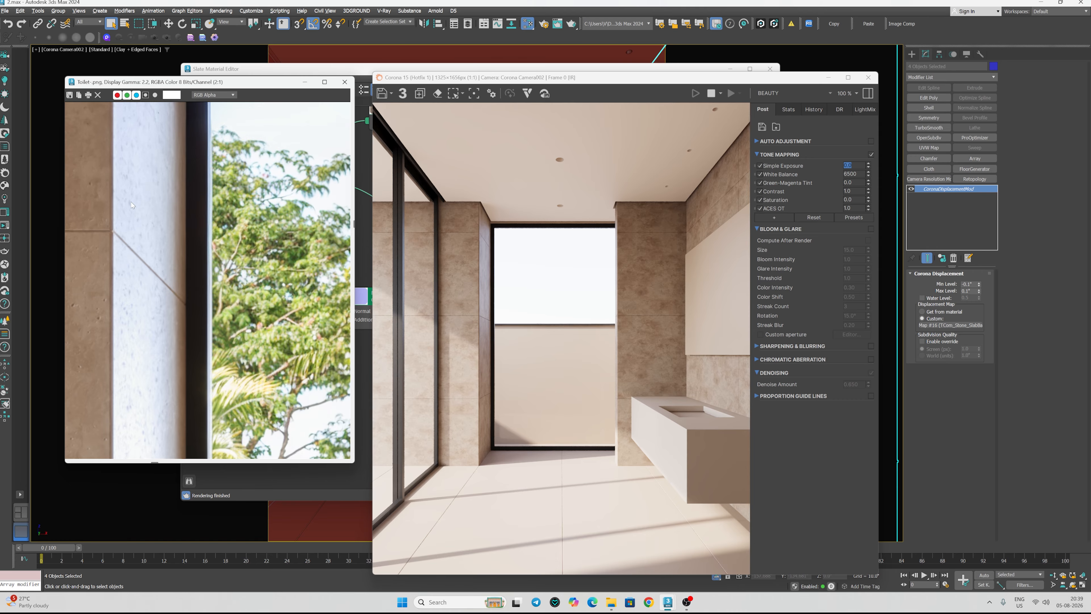
scroll(196, 219, "down", 1)
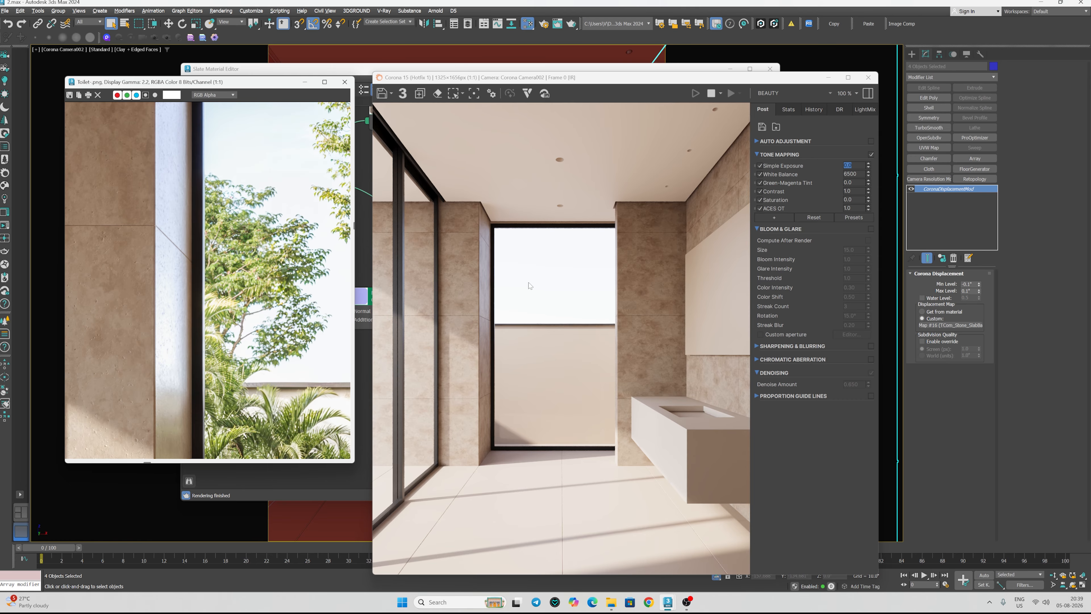
- Set the stone wall material's base roughness to 0.1, keeping a close-up of the wall in the render
scroll(530, 285, "up", 2)
left_click_drag(614, 79, 275, 42)
left_click(601, 69)
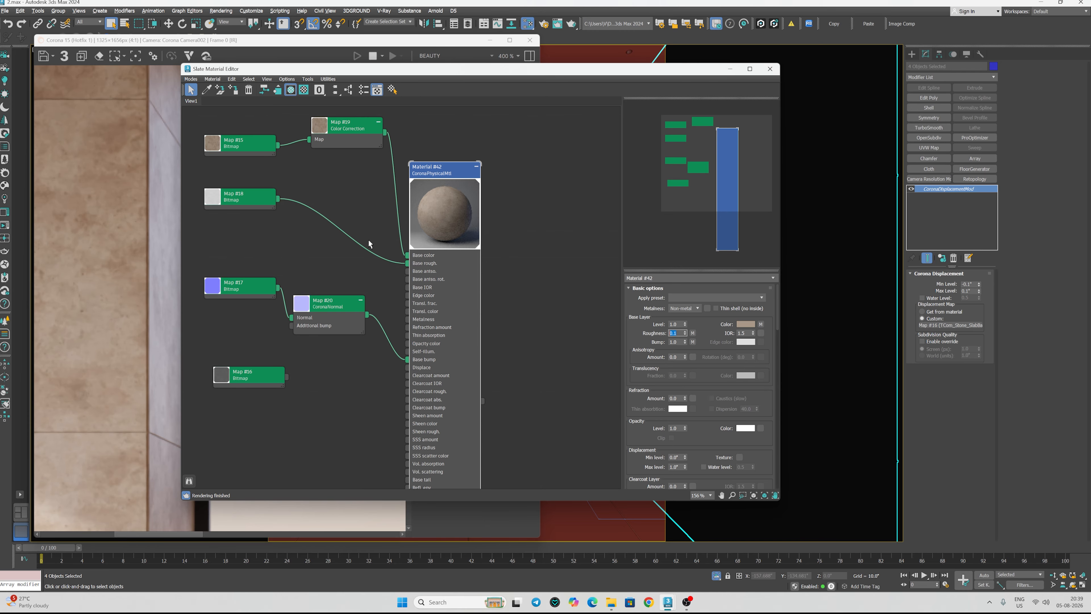
- Disconnect Map #18 from the wall material's base roughness to test the reflection, and reconnect it
left_click(362, 248)
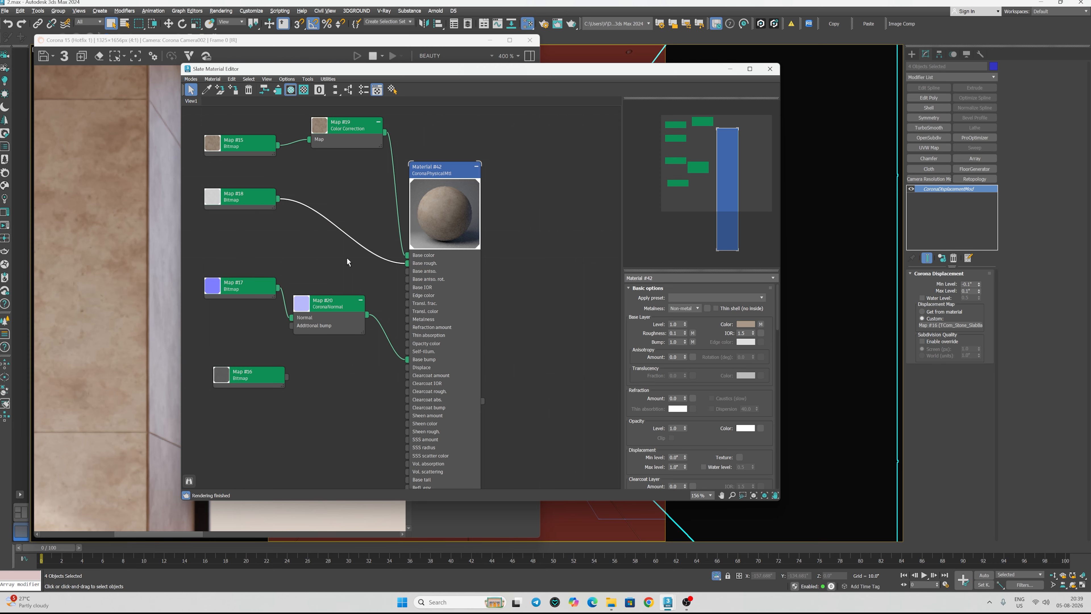
key("Delete")
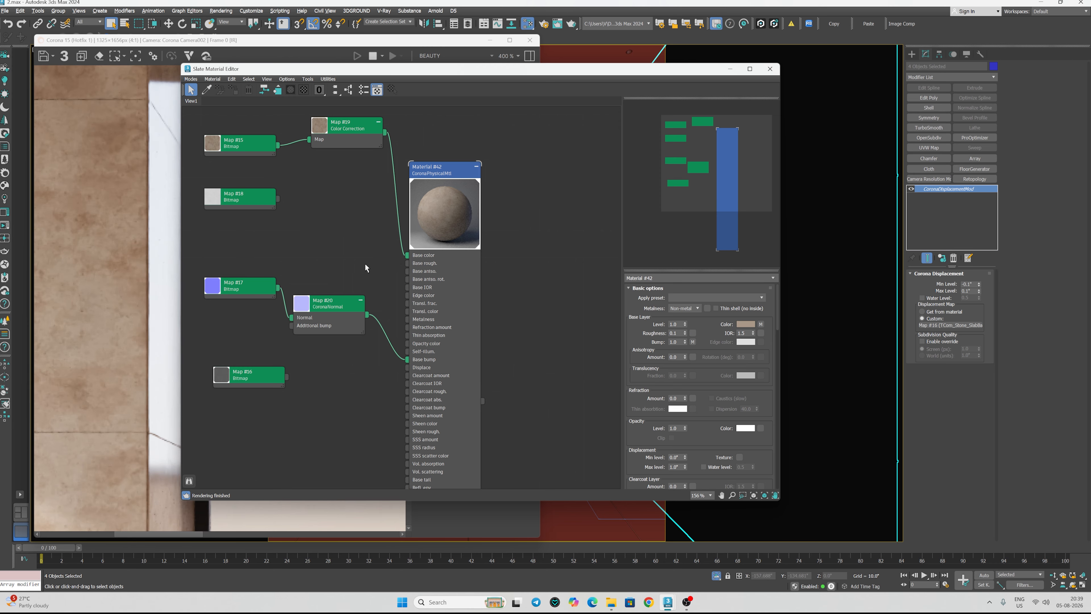
scroll(441, 215, "up", 2)
right_click(445, 206)
left_click(468, 270)
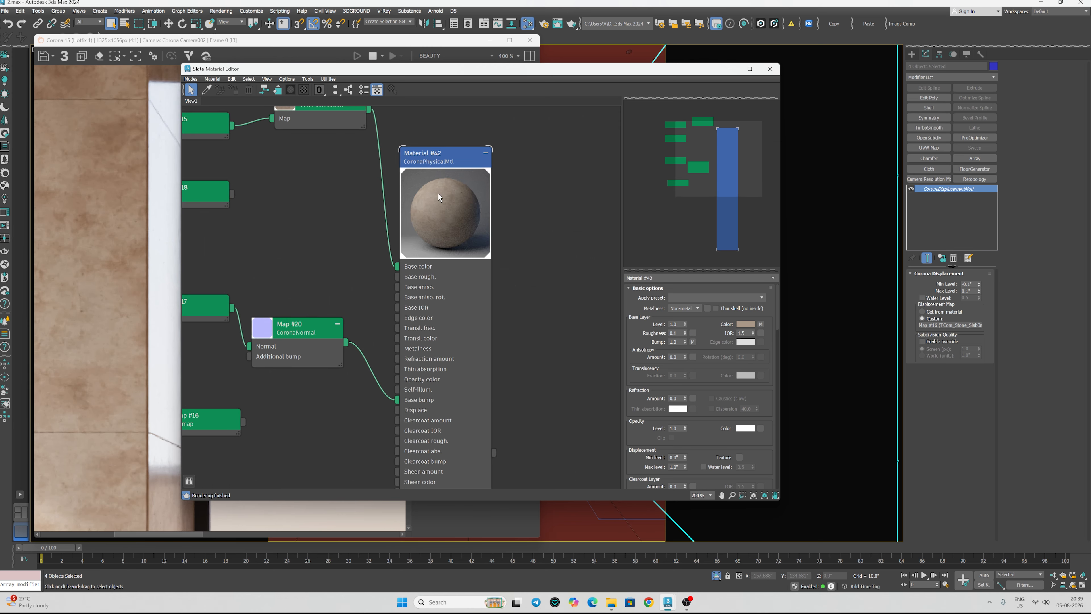
left_click_drag(232, 194, 397, 277)
right_click(444, 205)
left_click(469, 269)
- Lower the wall material's base roughness map amount to 50, and reduce it further to 20
left_click_drag(777, 314, 775, 433)
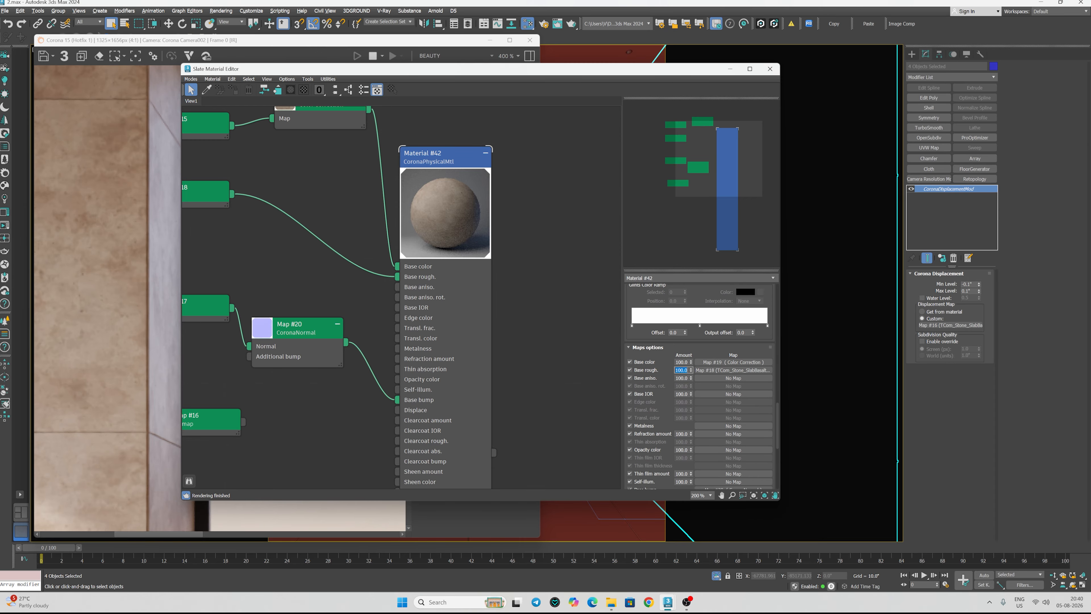
type("50")
key("Return")
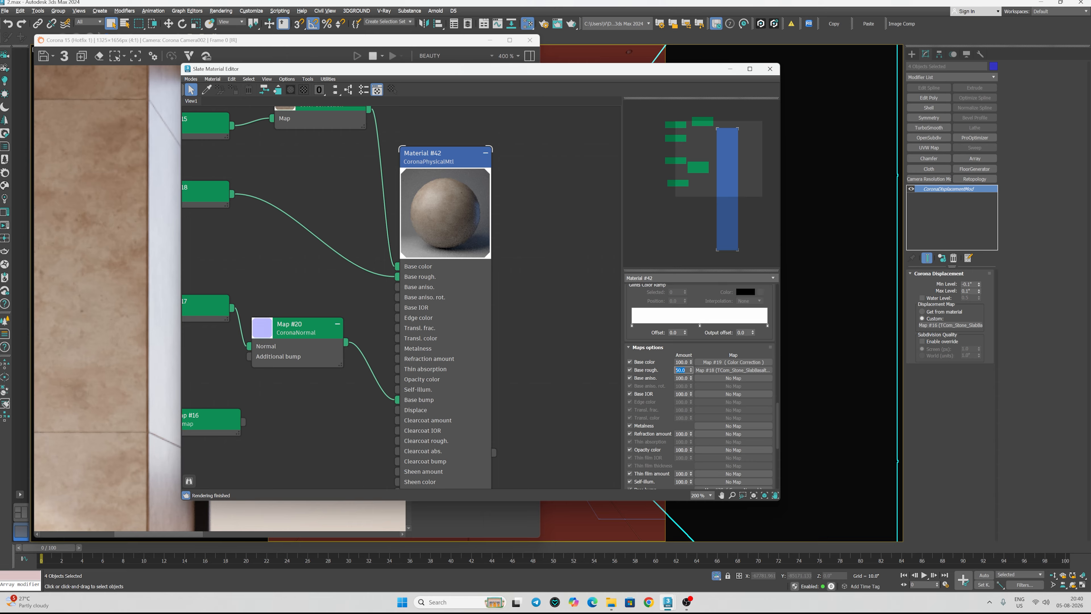
type("20")
key("Return")
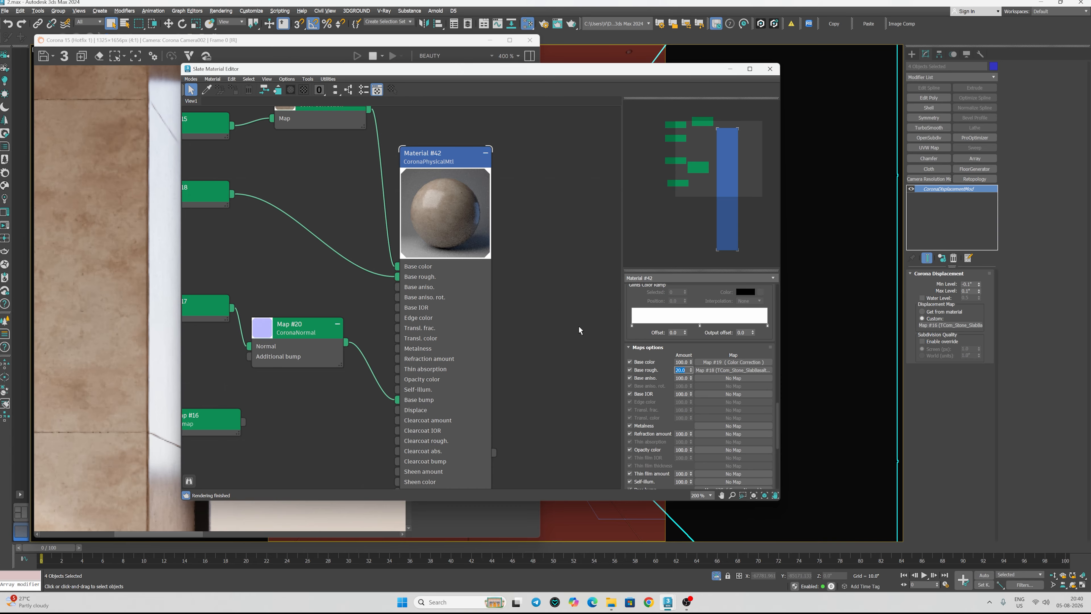
- Open the color and lightness settings of the wall material's Color Correction map
scroll(517, 225, "down", 2)
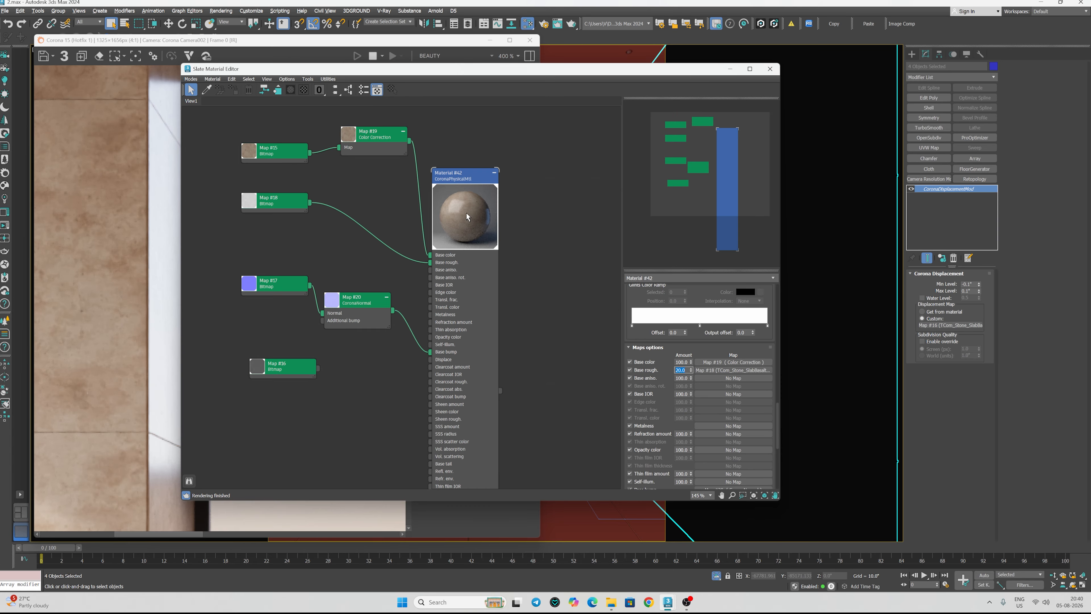
middle_click_drag(467, 222, 491, 260)
scroll(402, 187, "up", 2)
double_click(390, 170)
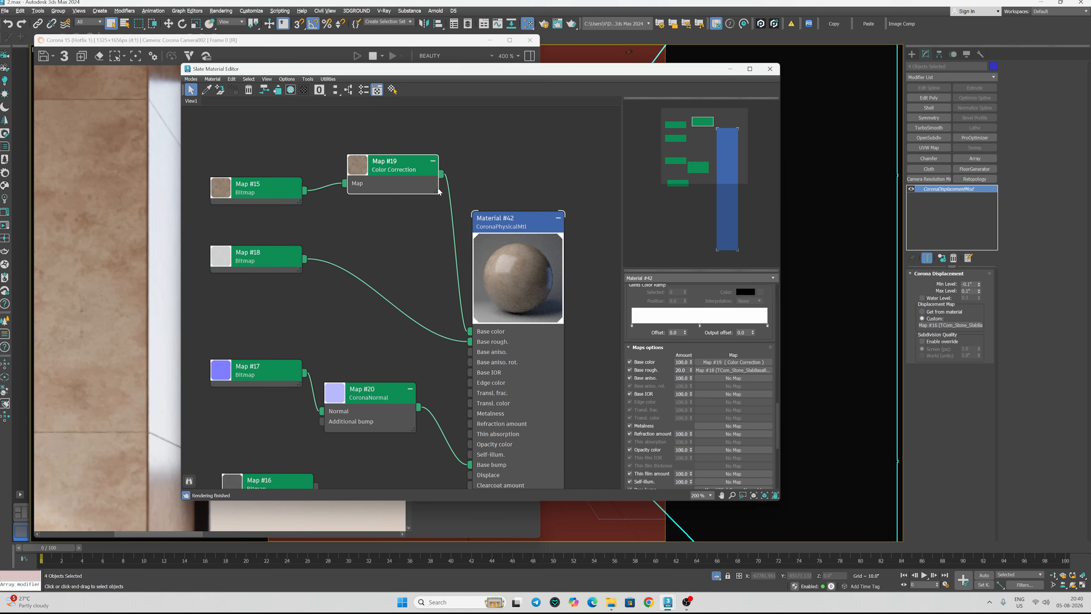
scroll(116, 227, "down", 1)
- Place the render and the reference image next to each other for comparing the wall stone
left_click(116, 227)
scroll(114, 210, "down", 2)
scroll(116, 314, "up", 2)
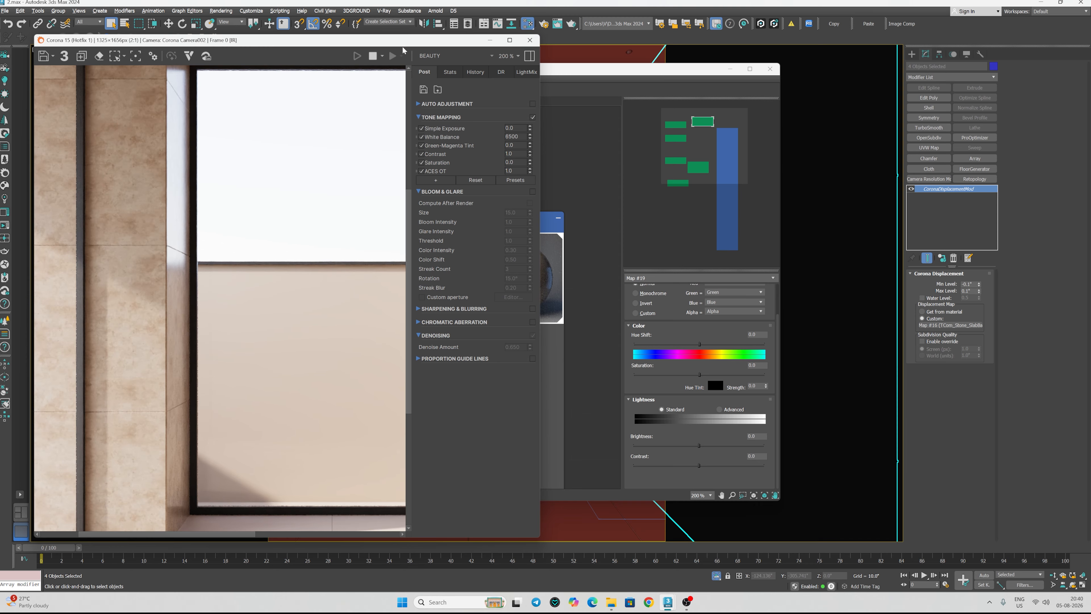
left_click_drag(403, 43, 867, 49)
left_click(163, 82)
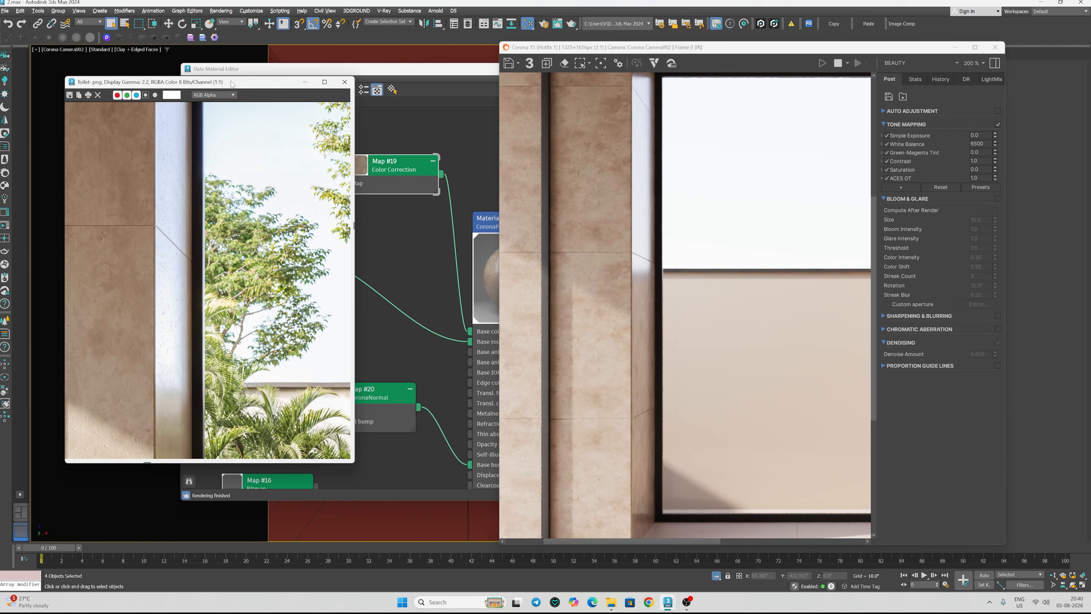
left_click_drag(231, 81, 490, 63)
- Examine the wall stone's color, brightness and surface detail in the reference image and the render up close
scroll(390, 265, "up", 1)
scroll(430, 274, "down", 2)
scroll(412, 287, "up", 1)
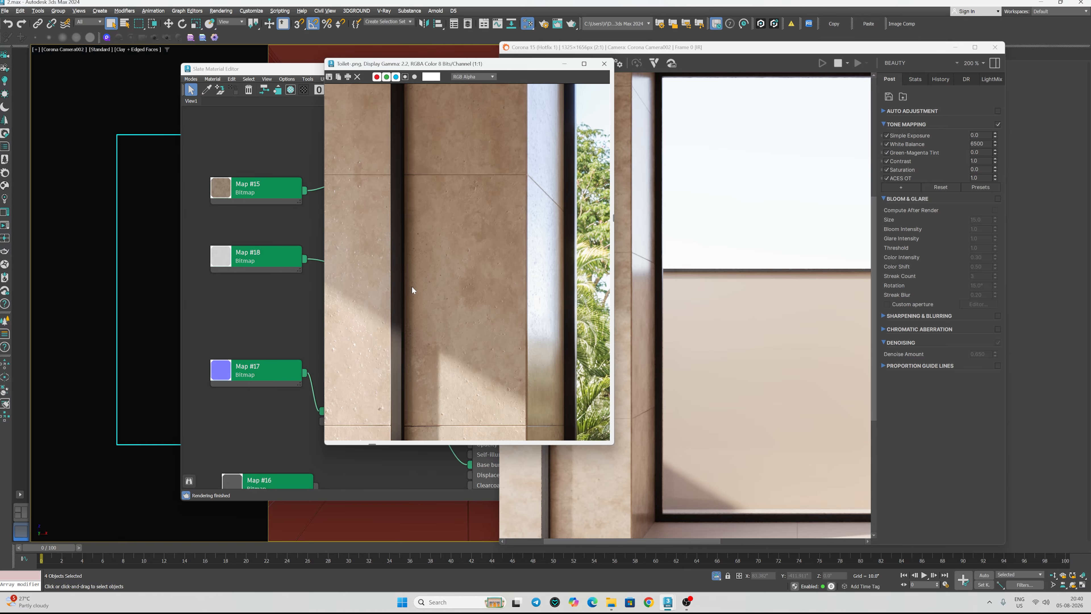
scroll(411, 286, "up", 1)
left_click(709, 50)
scroll(589, 236, "up", 1)
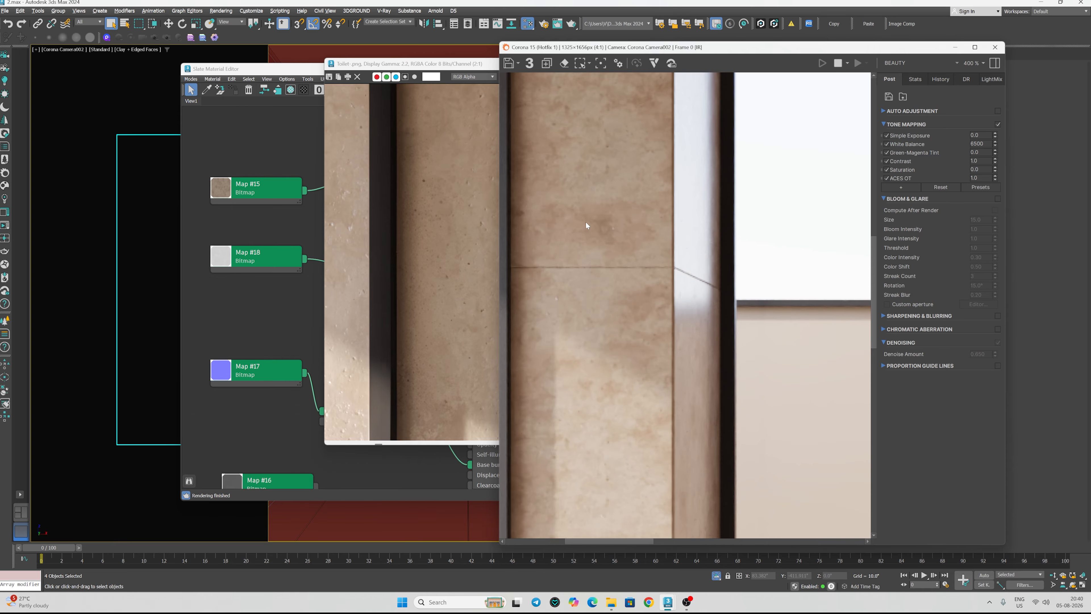
scroll(433, 257, "down", 1)
scroll(594, 236, "up", 2)
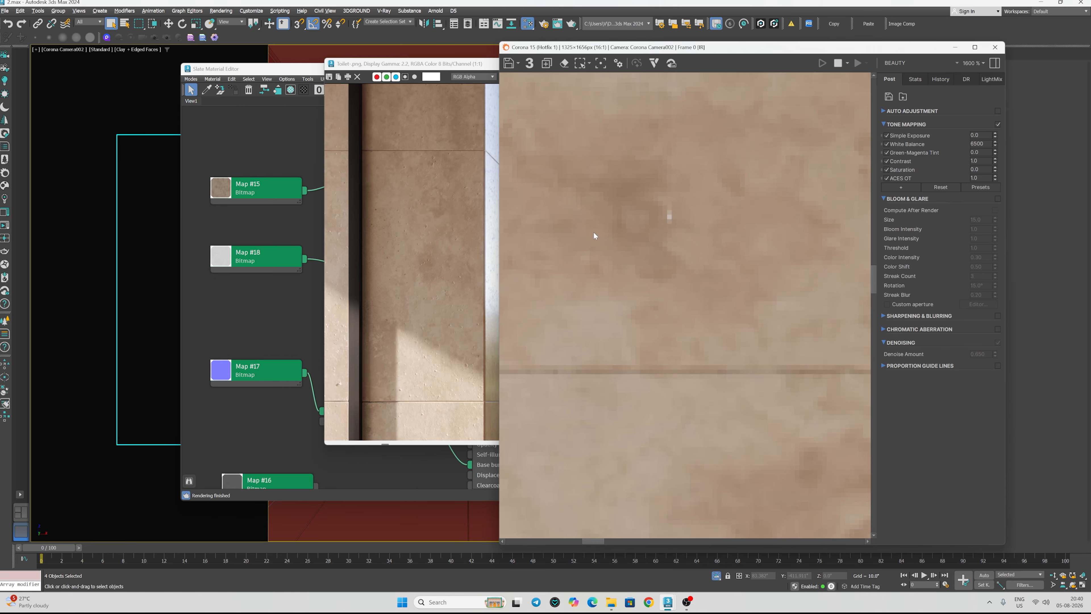
scroll(389, 210, "down", 1)
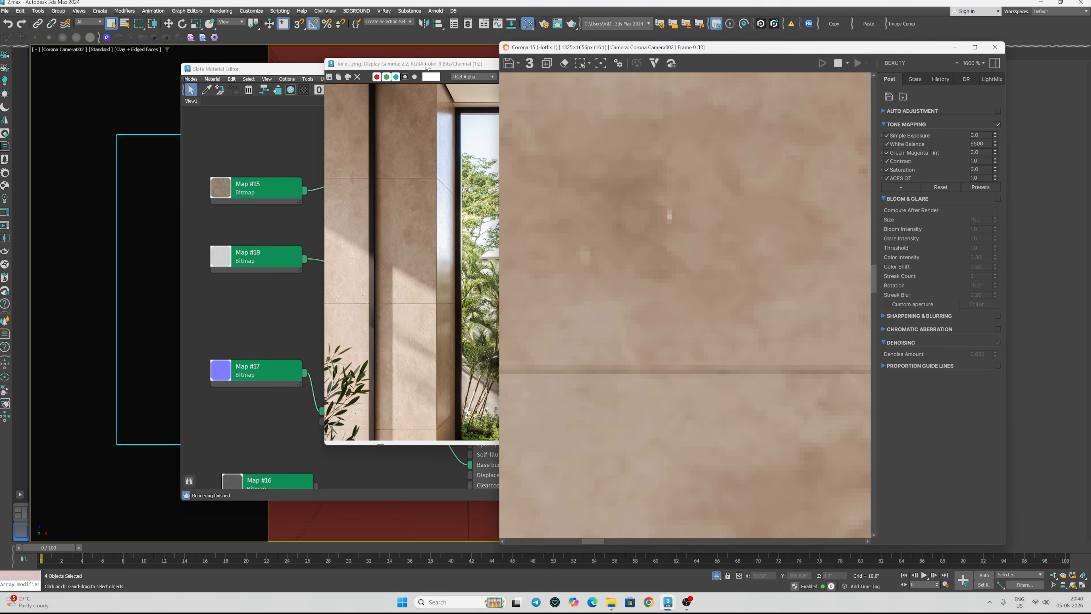
left_click_drag(425, 65, 325, 56)
scroll(689, 197, "down", 1)
scroll(688, 197, "down", 1)
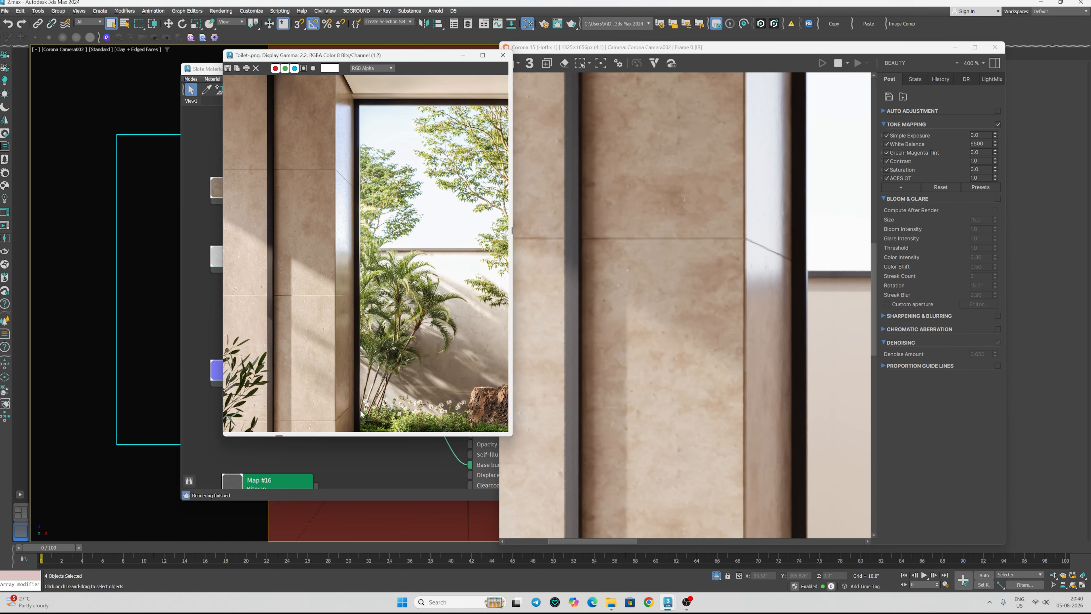
- Set the Color Correction map's saturation to -20 and check the wall in the render
left_click(412, 460)
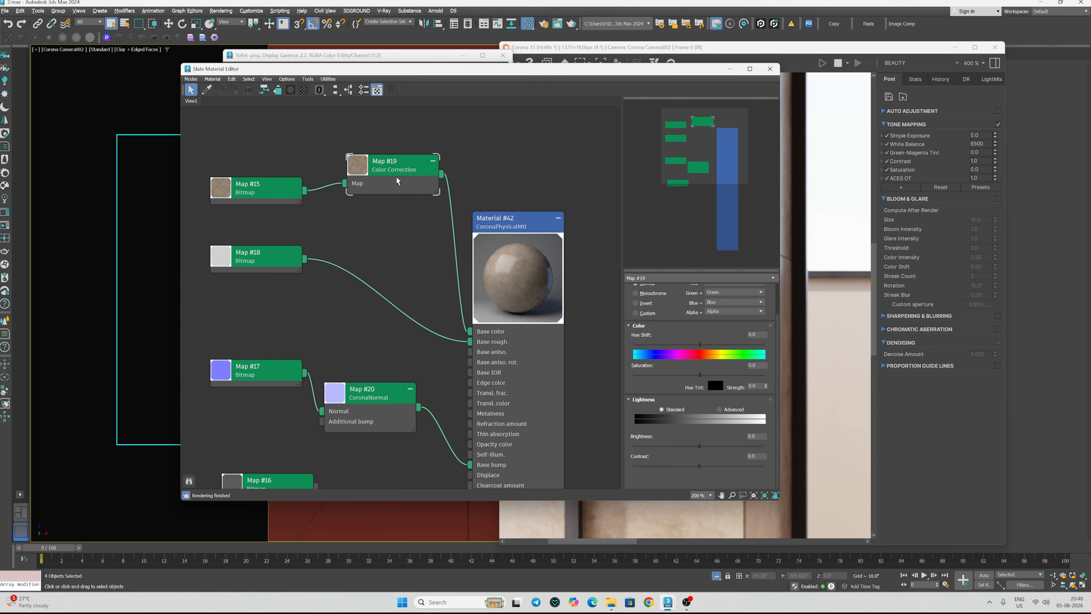
double_click(755, 366)
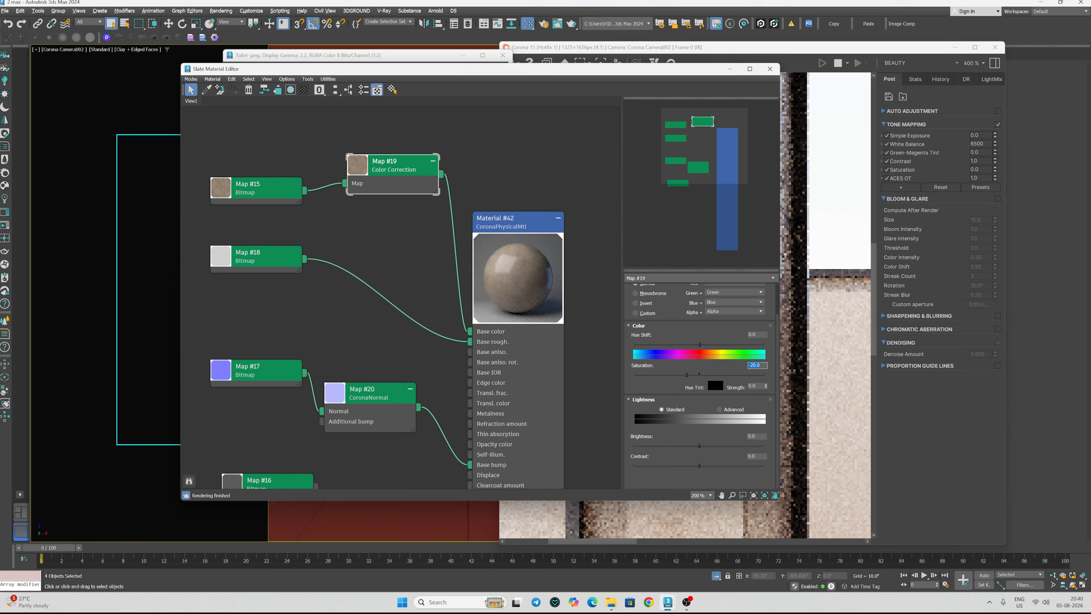
left_click(787, 55)
left_click_drag(786, 52, 853, 48)
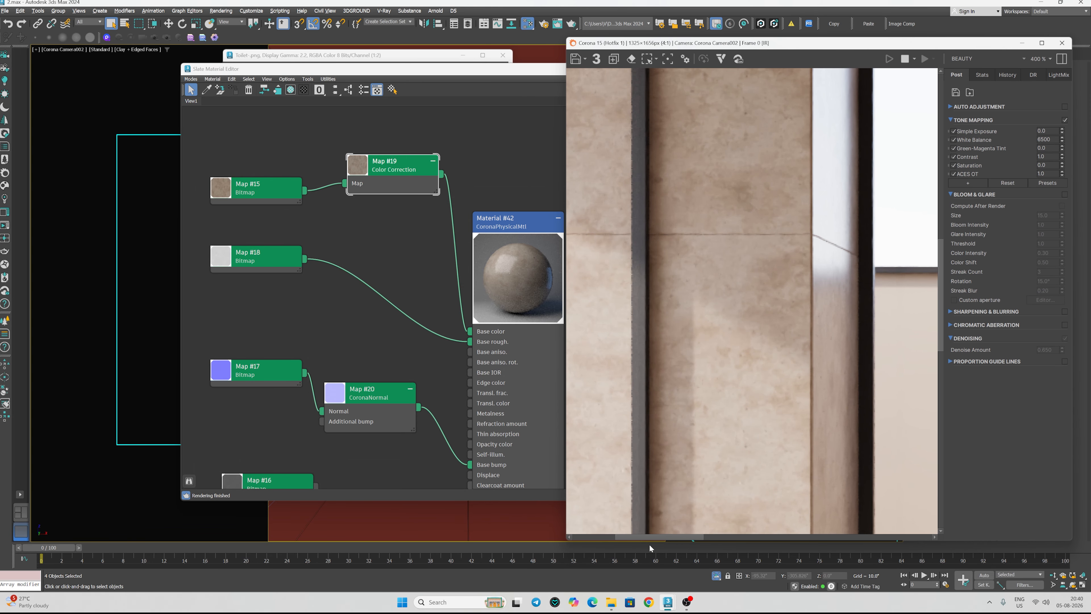
- Darken the Color Correction map with brightness -5 and Advanced lightness at an RGB gamma/contrast of 0.85, and check the render
left_click(405, 459)
double_click(755, 436)
type("-5")
key("Return")
left_click(808, 47)
scroll(650, 266, "down", 2)
scroll(636, 233, "up", 2)
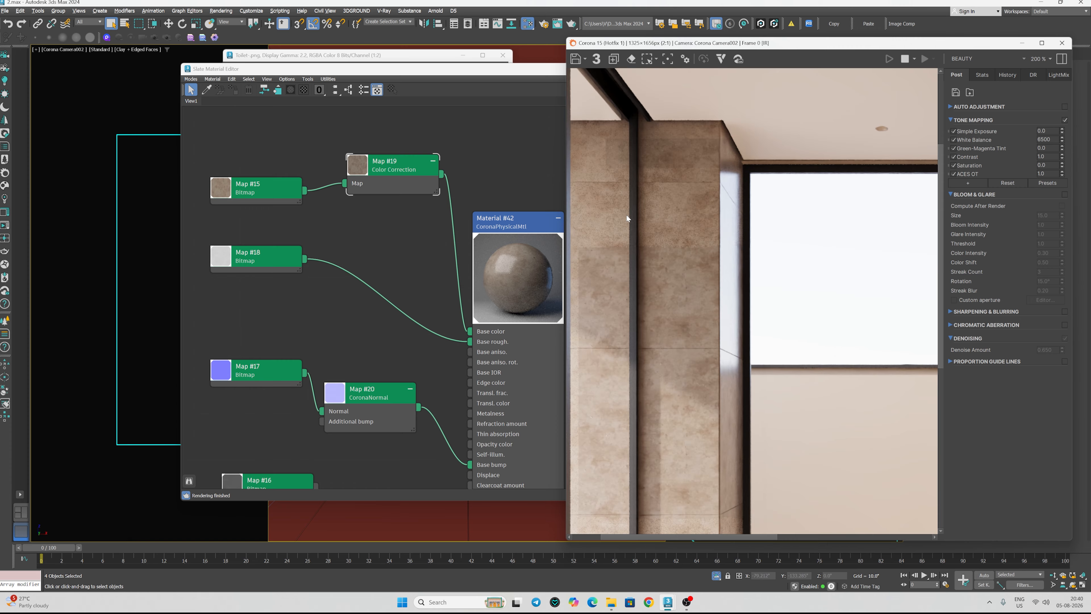
scroll(692, 258, "down", 1)
- Set the wall stone material's Base color map amount to 50 and check the wall in the render
left_click(396, 185)
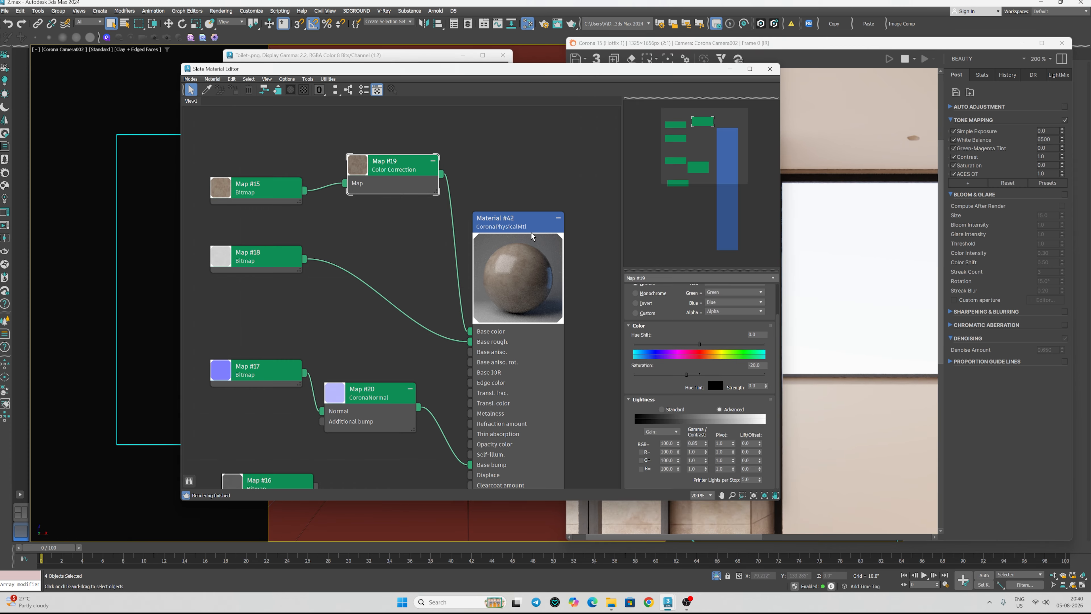
left_click_drag(562, 67, 447, 44)
double_click(379, 194)
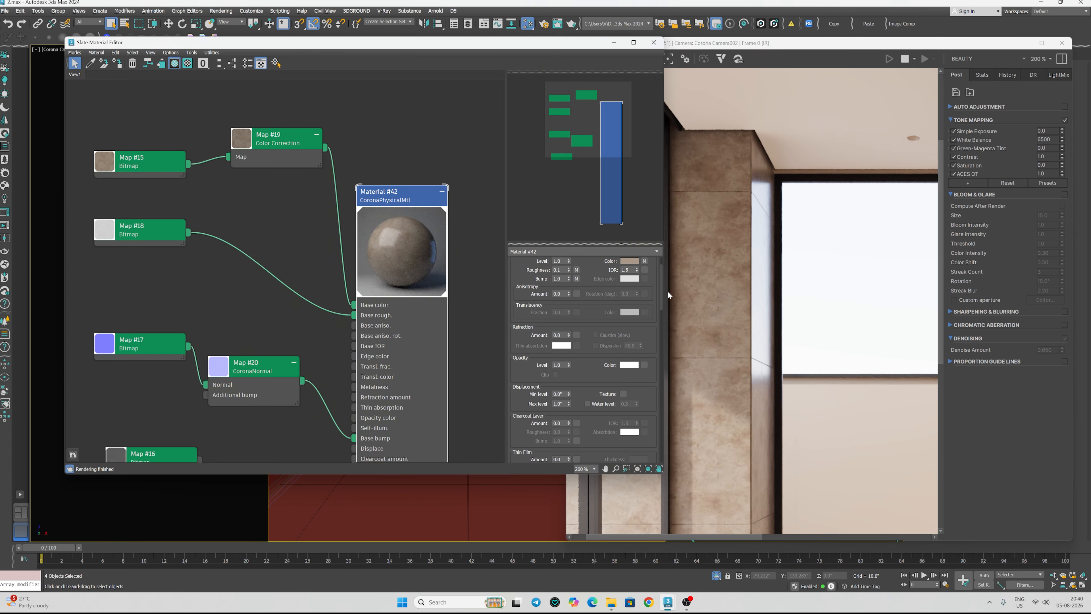
left_click_drag(661, 283, 662, 386)
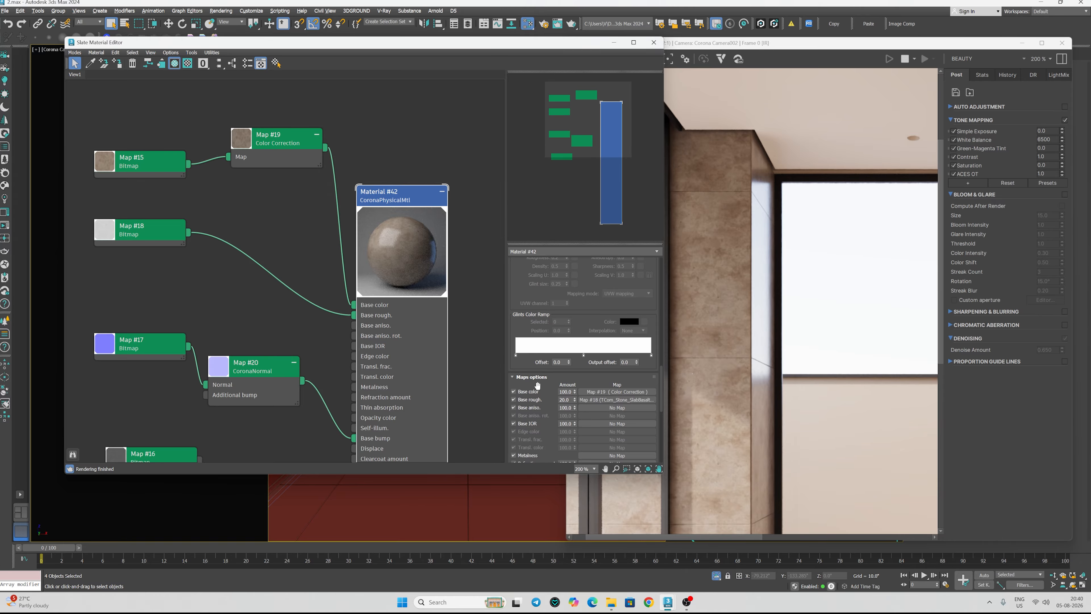
double_click(565, 391)
left_click(565, 391)
type("50")
key("Return")
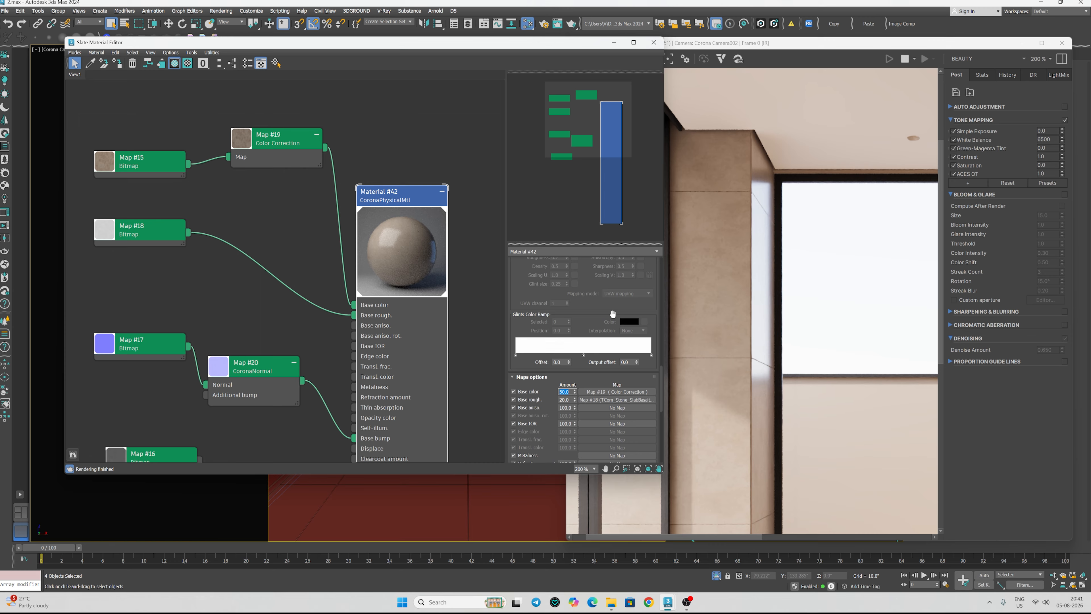
scroll(738, 260, "up", 1)
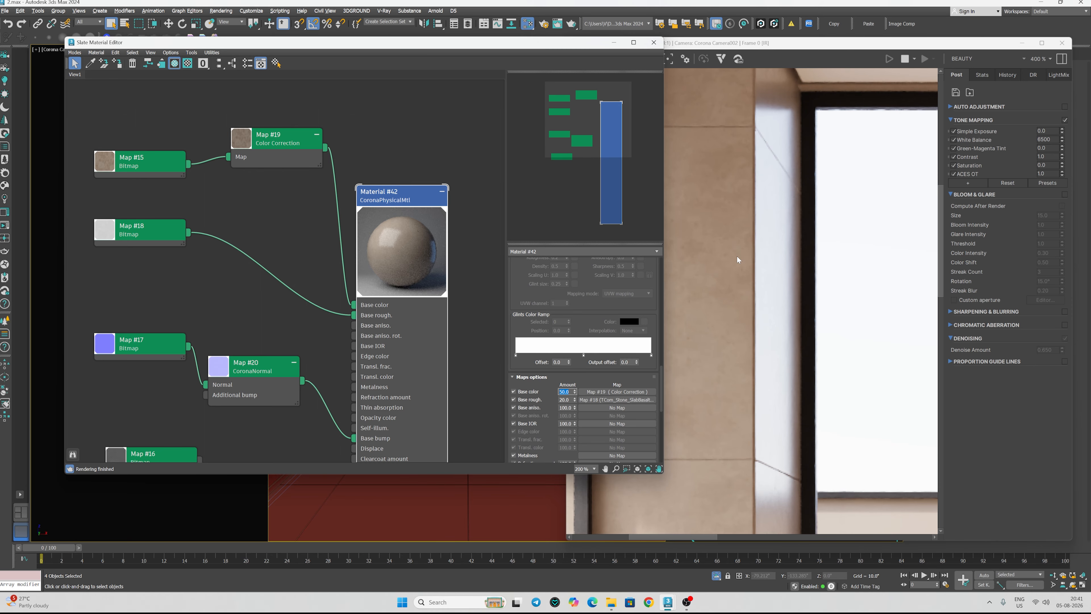
scroll(721, 219, "down", 1)
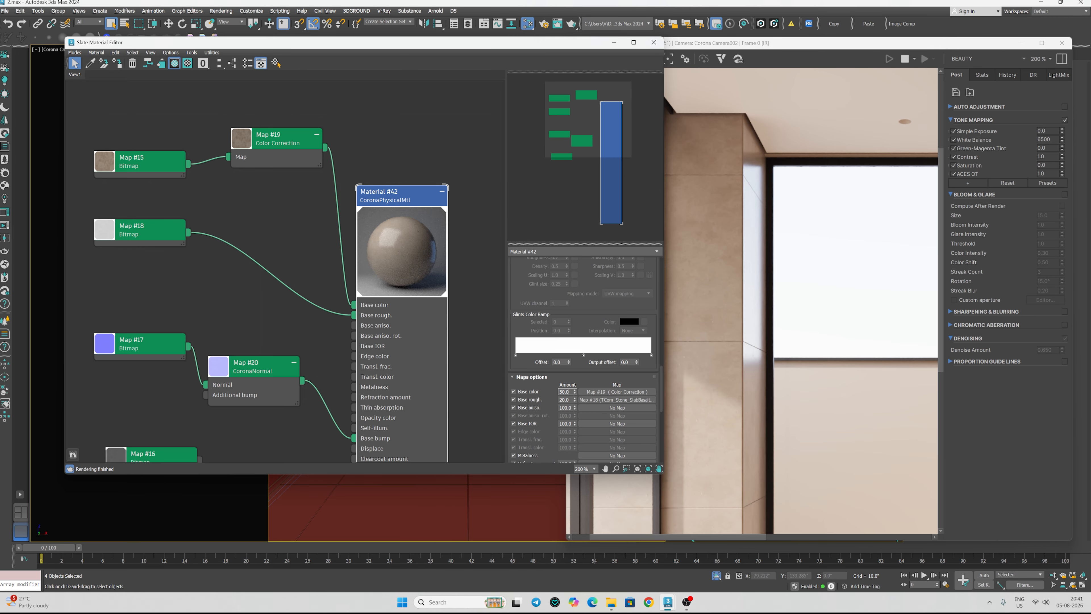
- Raise the wall stone's Base color map amount above 50 and check the stone in the render
key("Return")
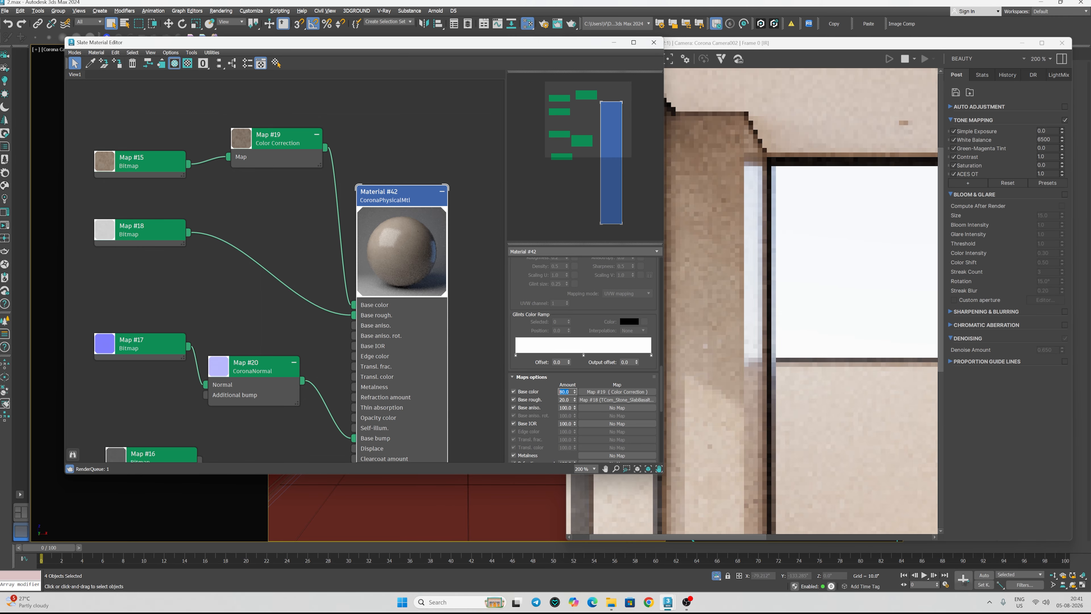
left_click(813, 277)
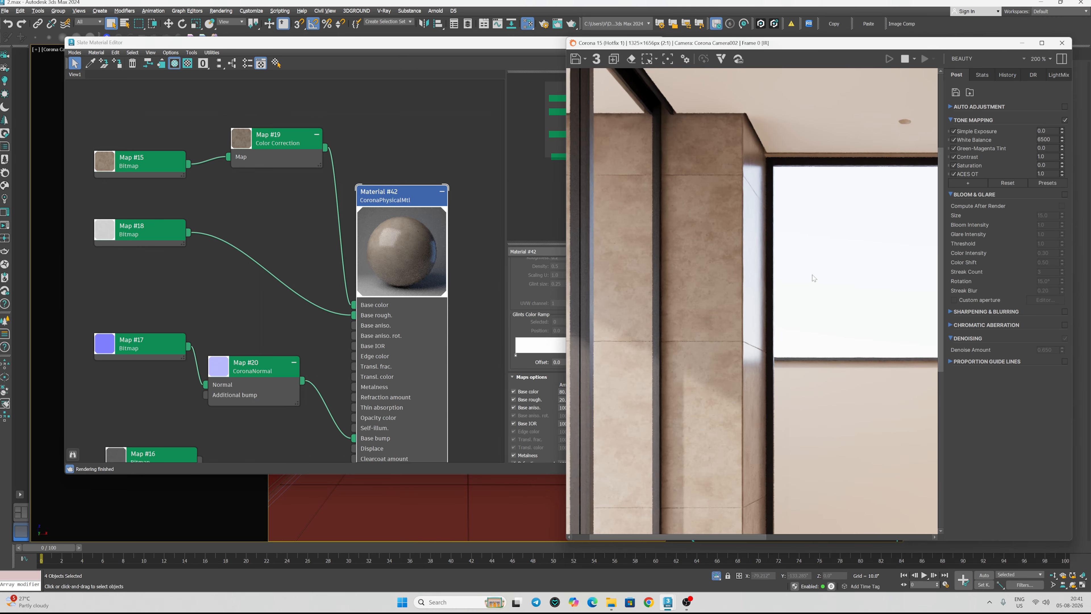
scroll(811, 280, "down", 1)
scroll(661, 334, "up", 1)
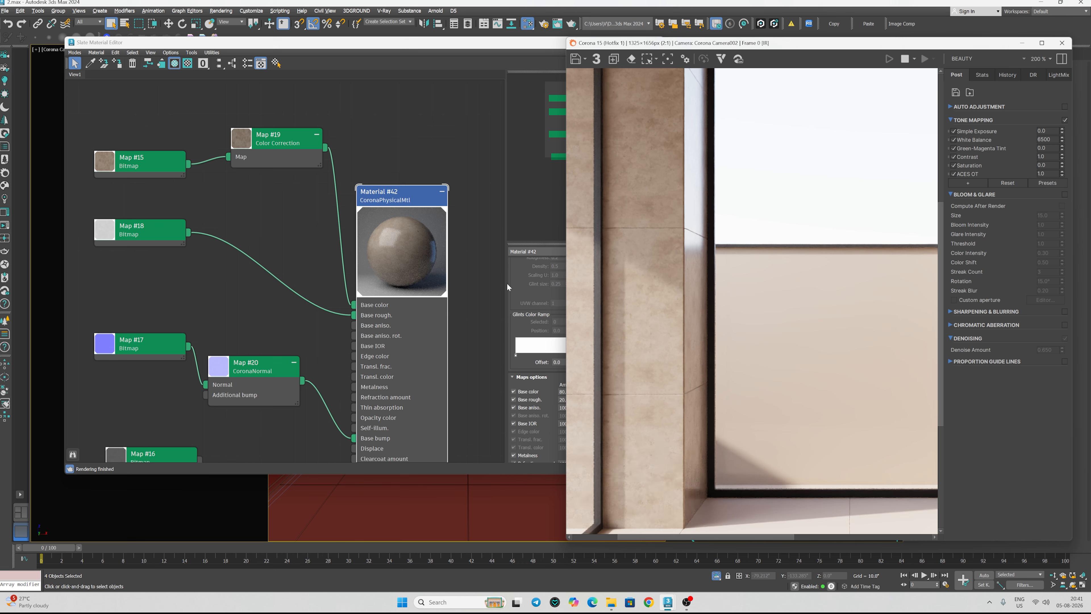
- Set the Base color map amount of the wall stone material to 70
left_click(565, 379)
scroll(558, 378, "up", 2)
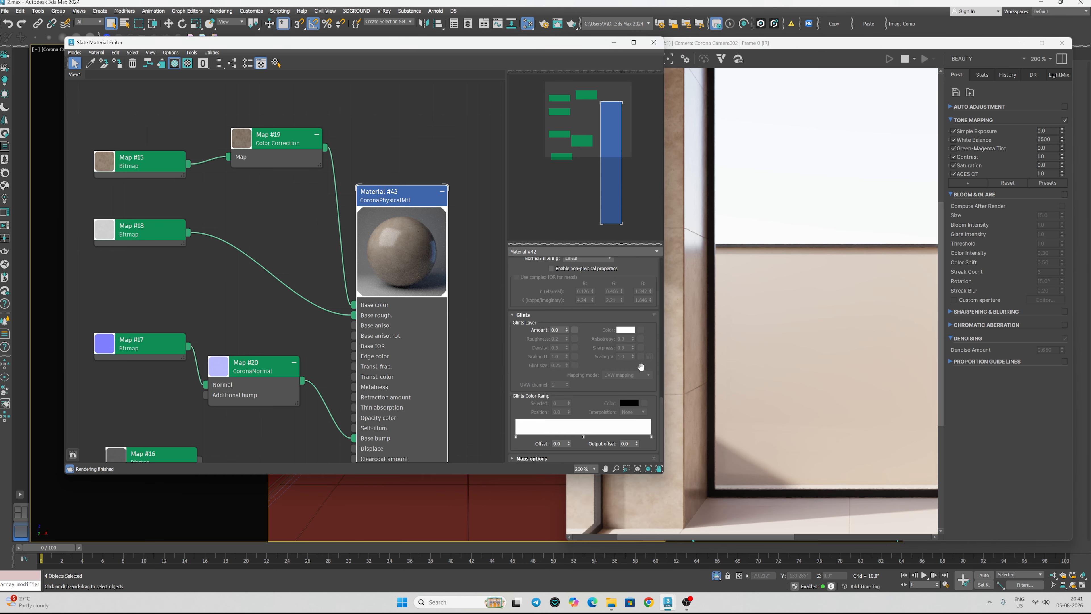
scroll(660, 403, "up", 2)
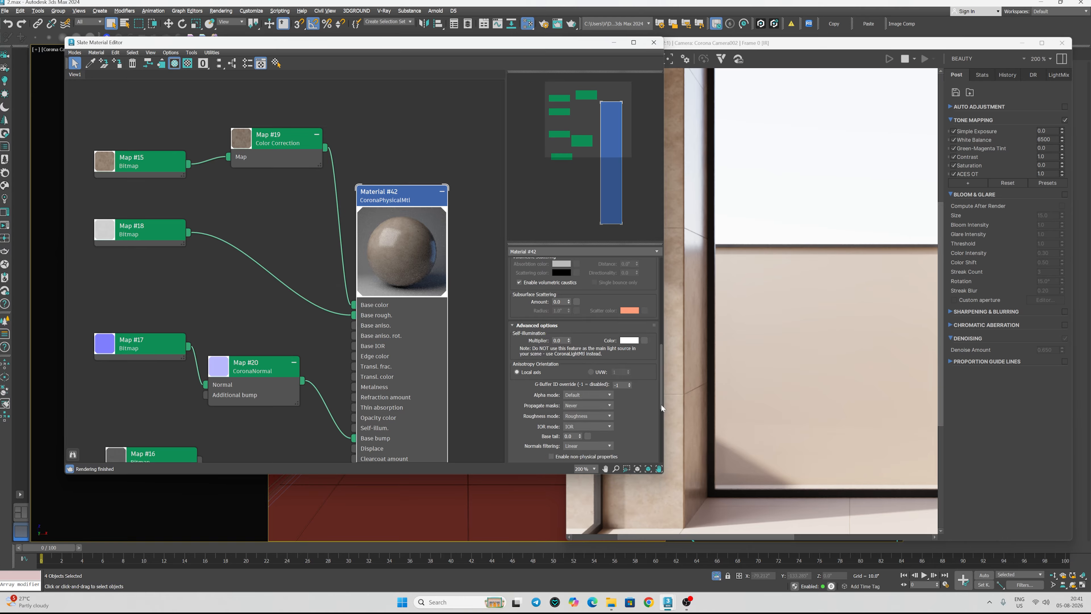
scroll(586, 404, "down", 5)
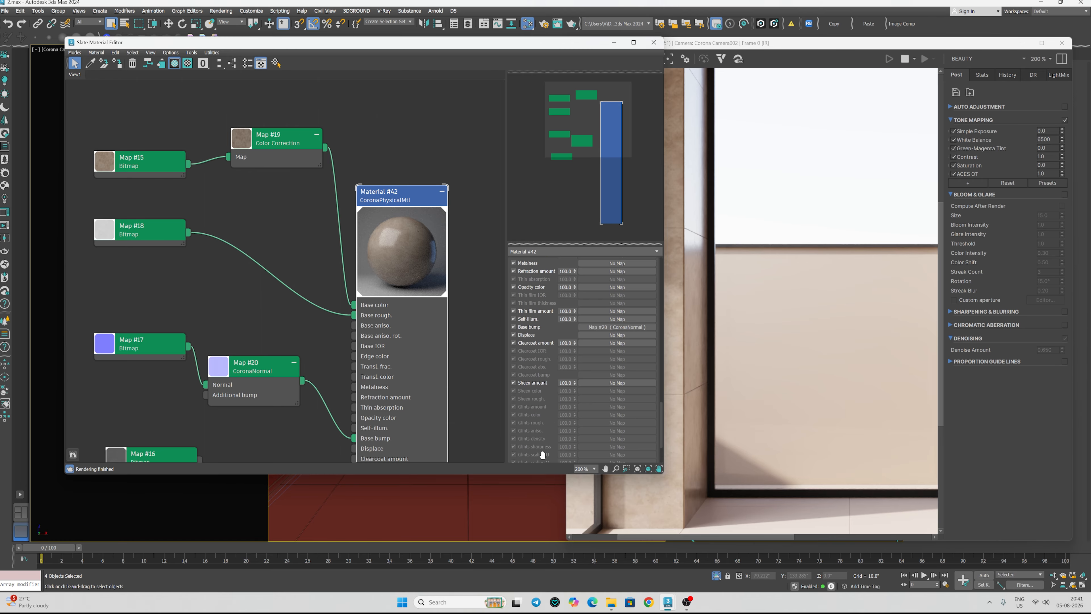
scroll(564, 334, "up", 3)
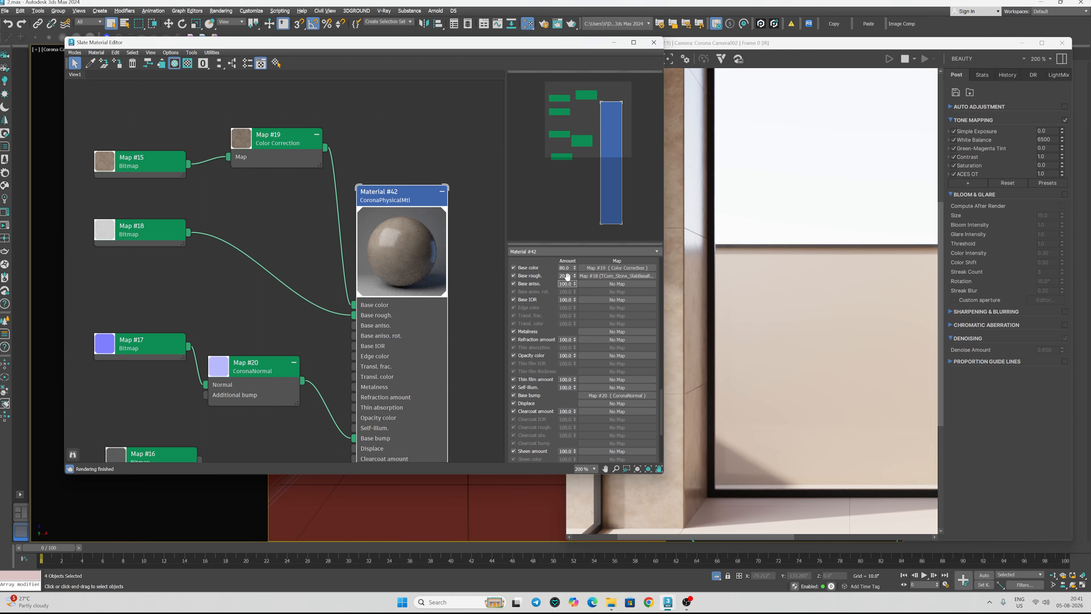
type("70")
key("Return")
- Inspect the wall stone in the render up close and compare its color and surface detail with the reference image
left_click(854, 258)
scroll(855, 258, "down", 1)
scroll(855, 258, "up", 2)
scroll(722, 222, "down", 2)
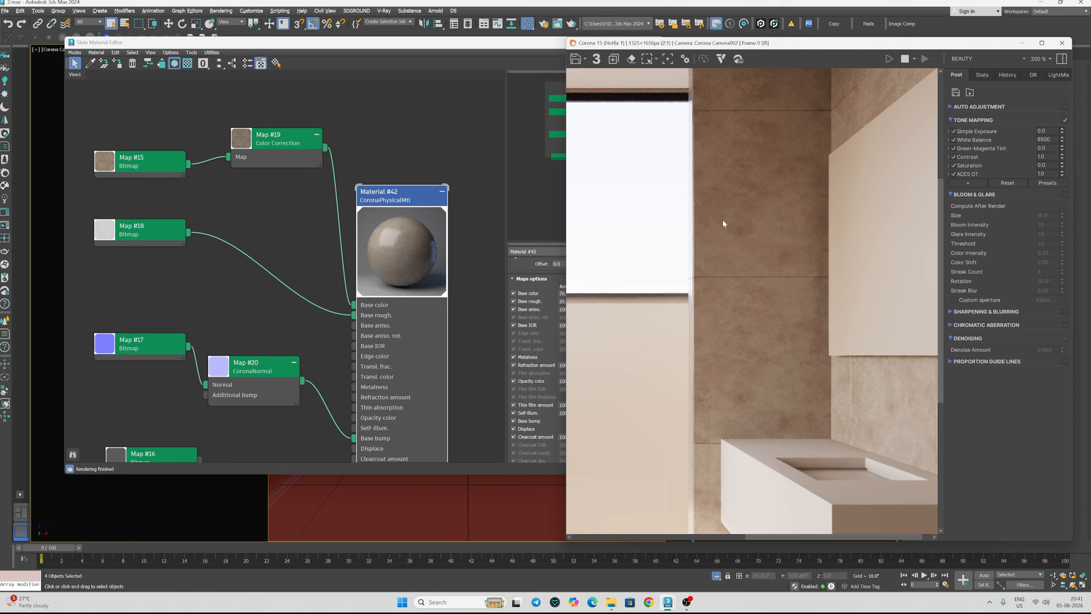
scroll(657, 275, "up", 1)
scroll(655, 275, "down", 1)
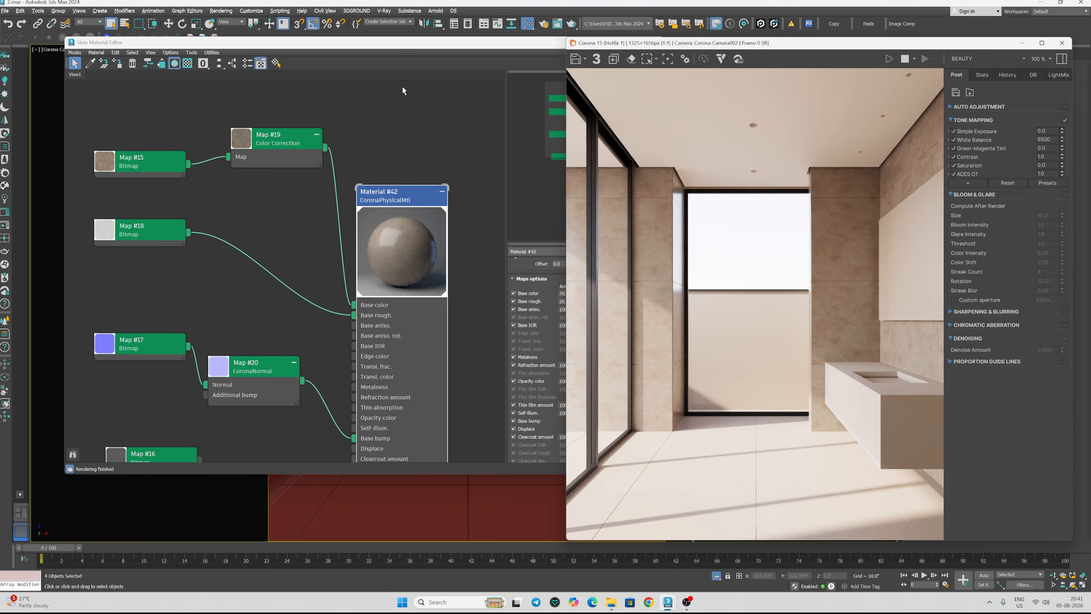
left_click(541, 186)
left_click_drag(300, 55, 385, 58)
scroll(385, 191, "up", 1)
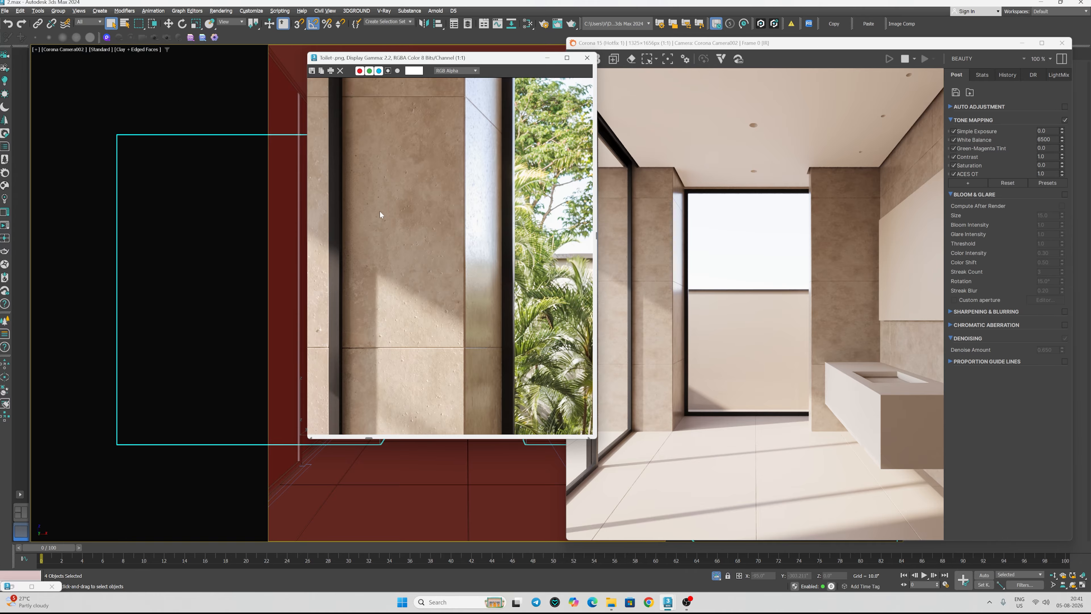
scroll(661, 264, "up", 4)
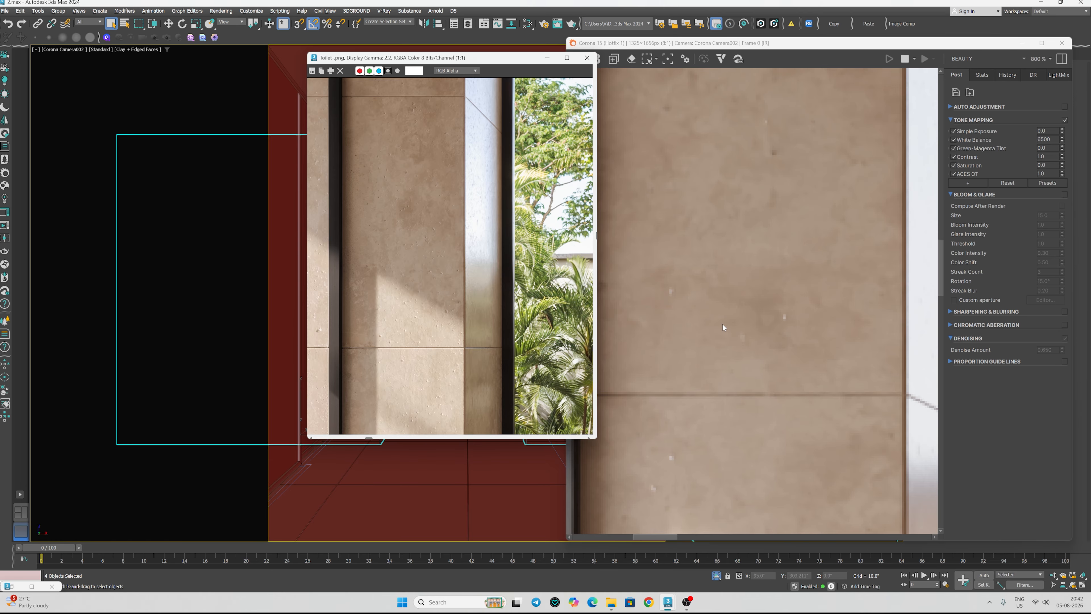
scroll(722, 323, "down", 2)
scroll(722, 323, "down", 1)
scroll(447, 266, "down", 4)
- Select the floor, bring its material into the Slate Material Editor and place the collapsed node apart from the wall stone network
left_click(385, 503)
key("m")
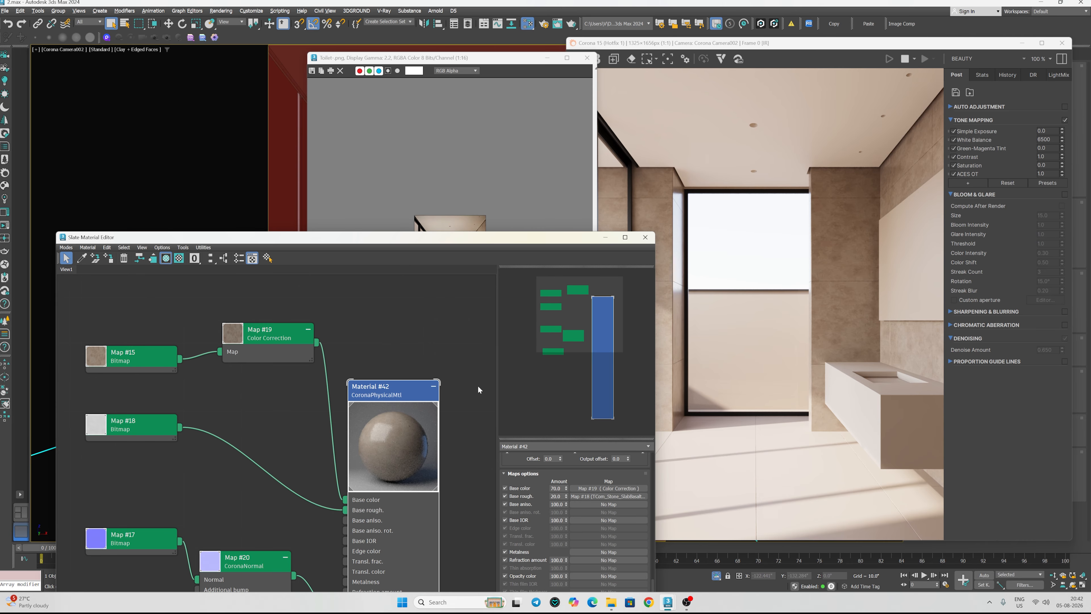
scroll(329, 325, "down", 3)
left_click(91, 249)
left_click(98, 265)
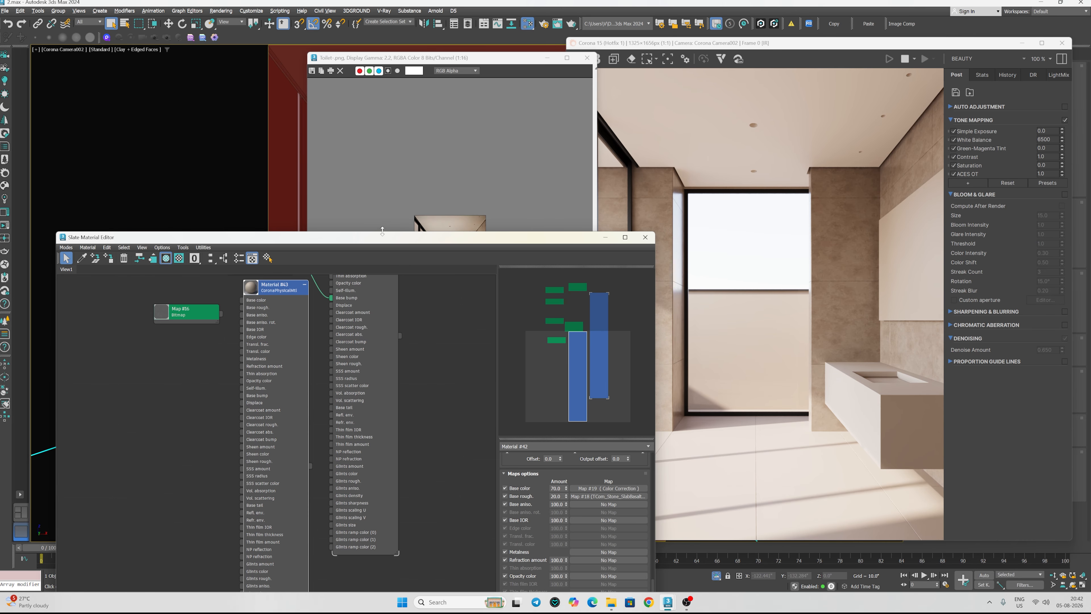
left_click_drag(376, 241, 550, 32)
scroll(439, 224, "down", 3)
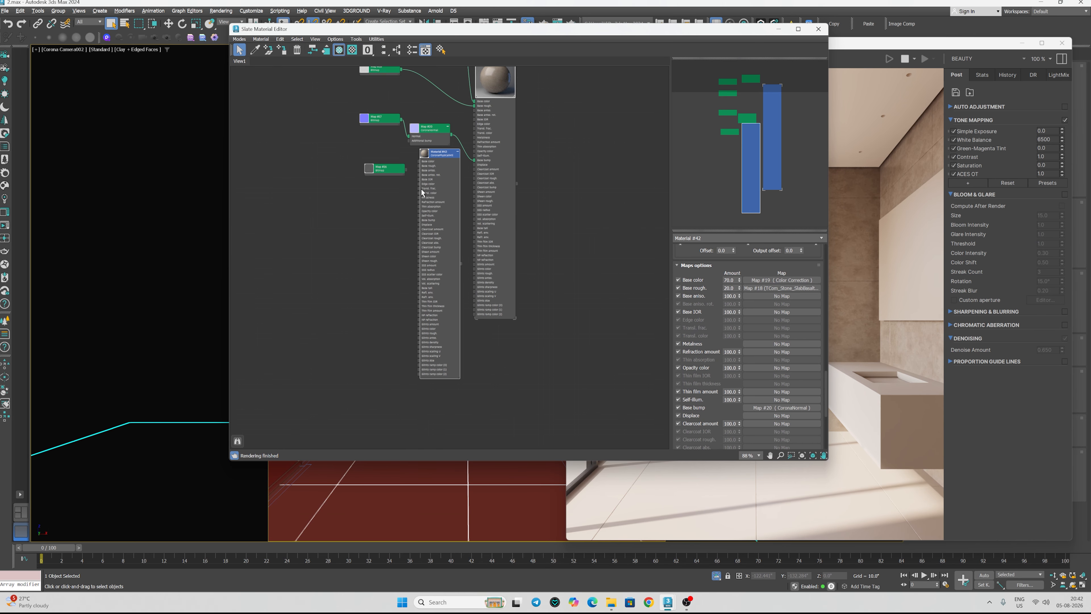
double_click(425, 160)
left_click(457, 151)
left_click_drag(438, 153, 654, 73)
- Duplicate the wall stone network, delete the copied material node and place the copied maps beside the floor material
middle_click_drag(558, 194, 344, 378)
left_click_drag(266, 164, 468, 369)
left_click_drag(280, 256, 638, 181, "shift")
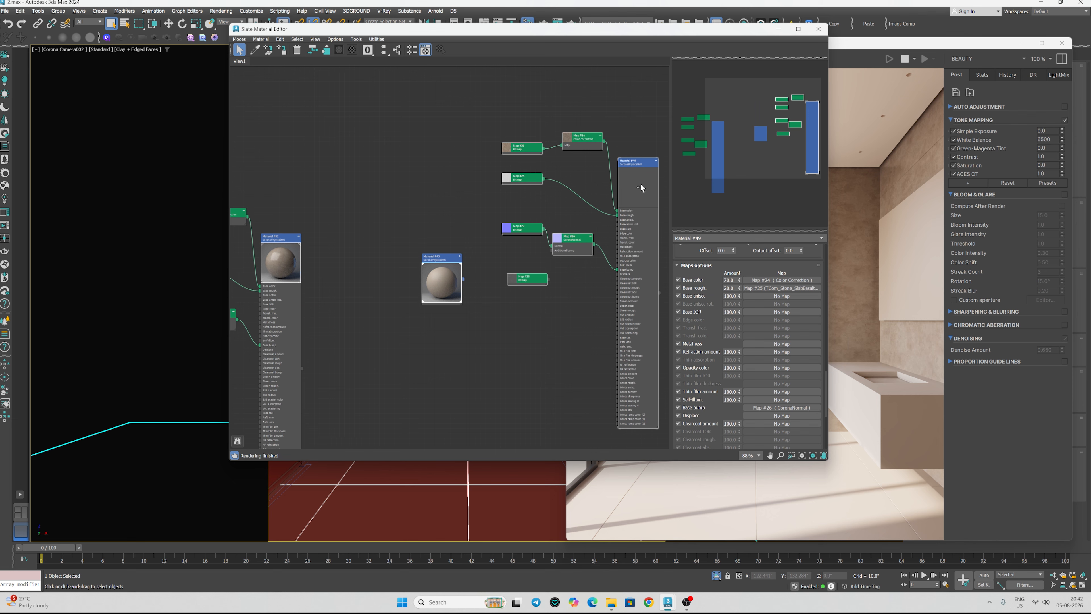
left_click(653, 114)
left_click(645, 184)
key("Delete")
left_click_drag(591, 106, 504, 344)
left_click_drag(581, 145, 398, 156)
left_click_drag(442, 258, 486, 150)
- Connect the copied Color Correction to the floor material's Base color, the roughness bitmap to Base rough. and the CoronaNormal map to Base bump
scroll(448, 135, "up", 5)
left_click_drag(510, 195, 499, 231)
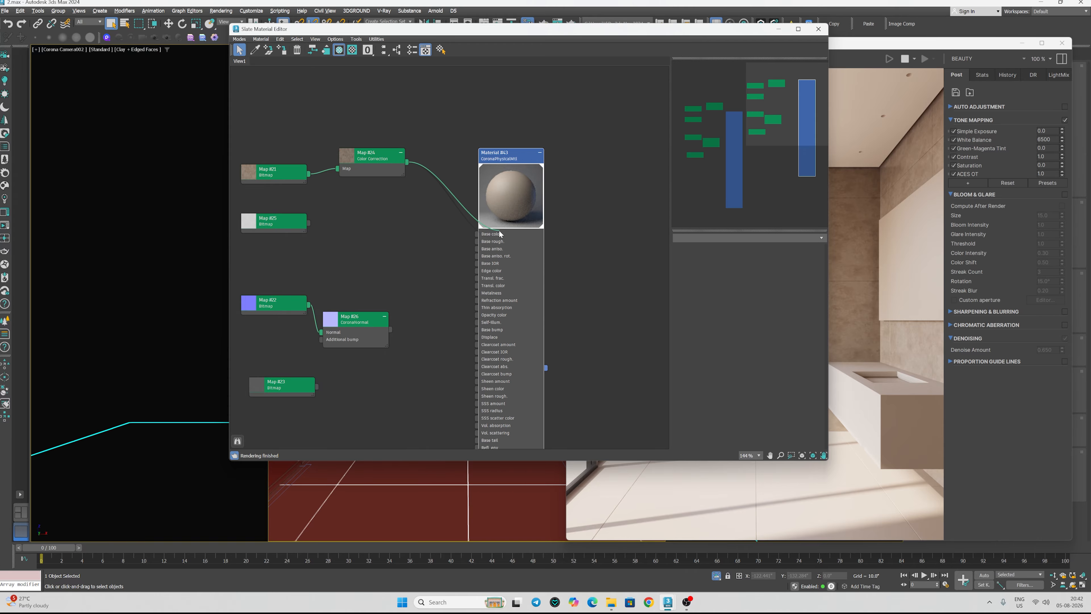
left_click_drag(309, 223, 492, 244)
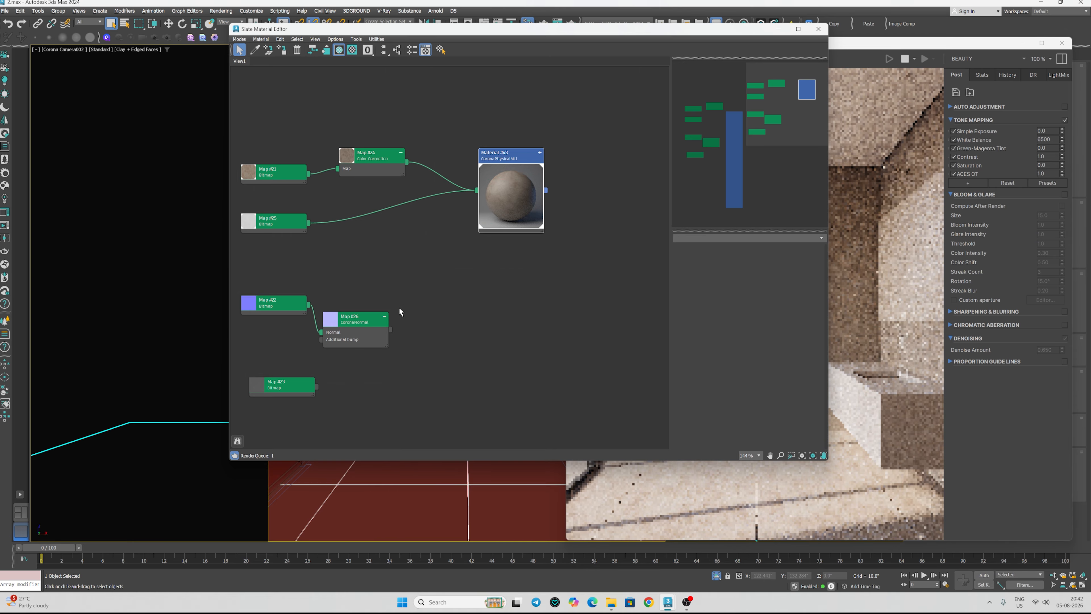
left_click_drag(390, 329, 496, 333)
- Assign the copied height bitmap as the custom displacement map of the floor's CoronaDisplacementMod modifier
double_click(301, 389)
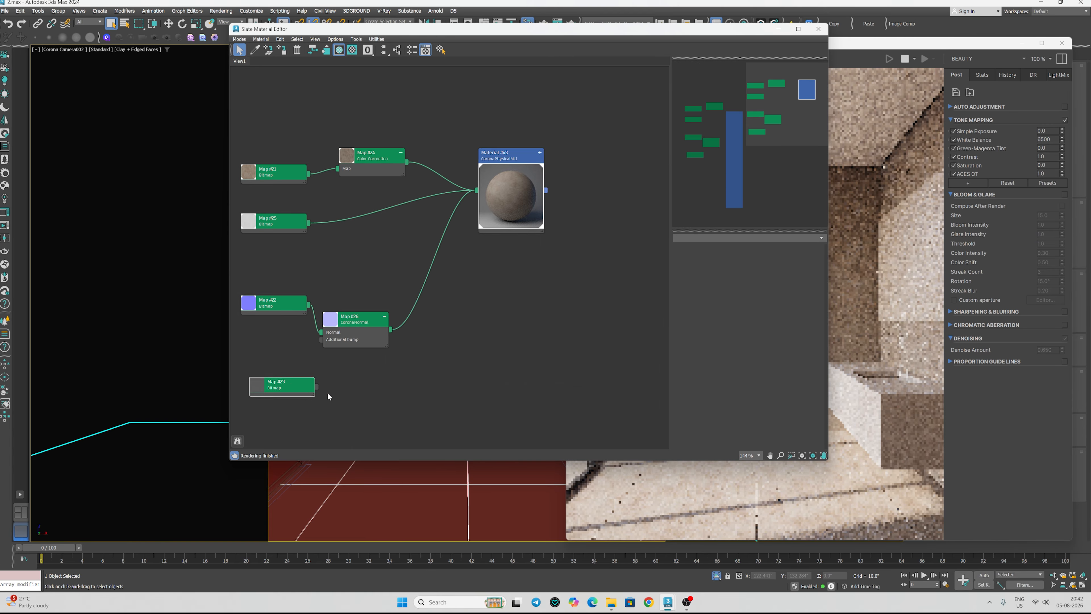
left_click_drag(988, 45, 624, 277)
left_click(932, 77)
left_click(516, 29)
left_click_drag(317, 387, 950, 326)
- Set the floor displacement's maximum level to 0.1" and minimum level to -0.1"
double_click(968, 291)
type("0.1")
double_click(967, 284)
type("-0.1")
key("Return")
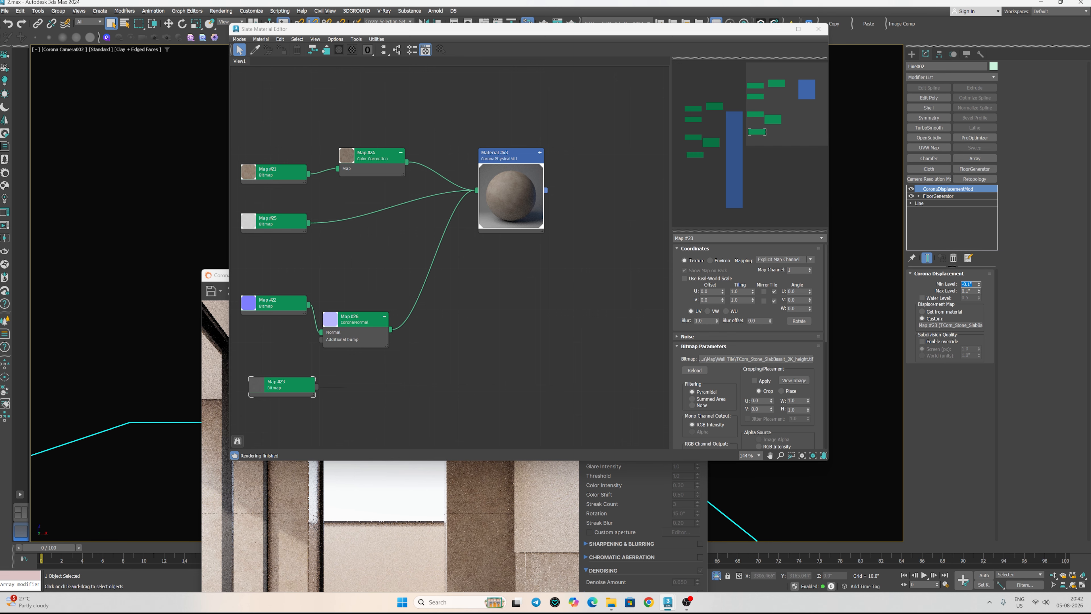
- Set the floor displacement's minimum level to -0.5" and maximum level to 0.75", and check the floor in the render
type("-0.5")
key("Tab")
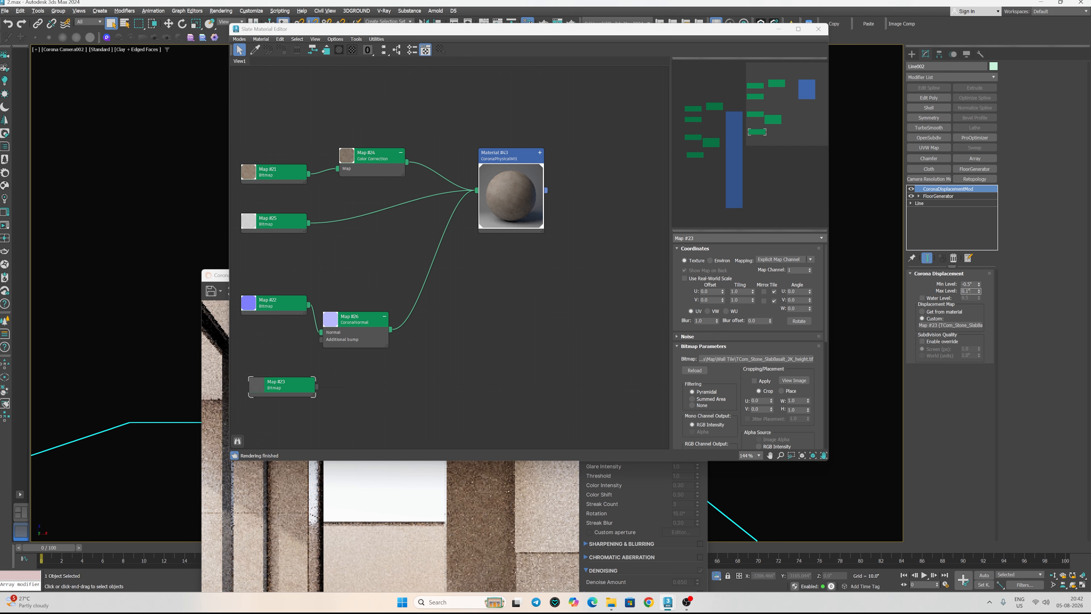
type("0.75")
key("Return")
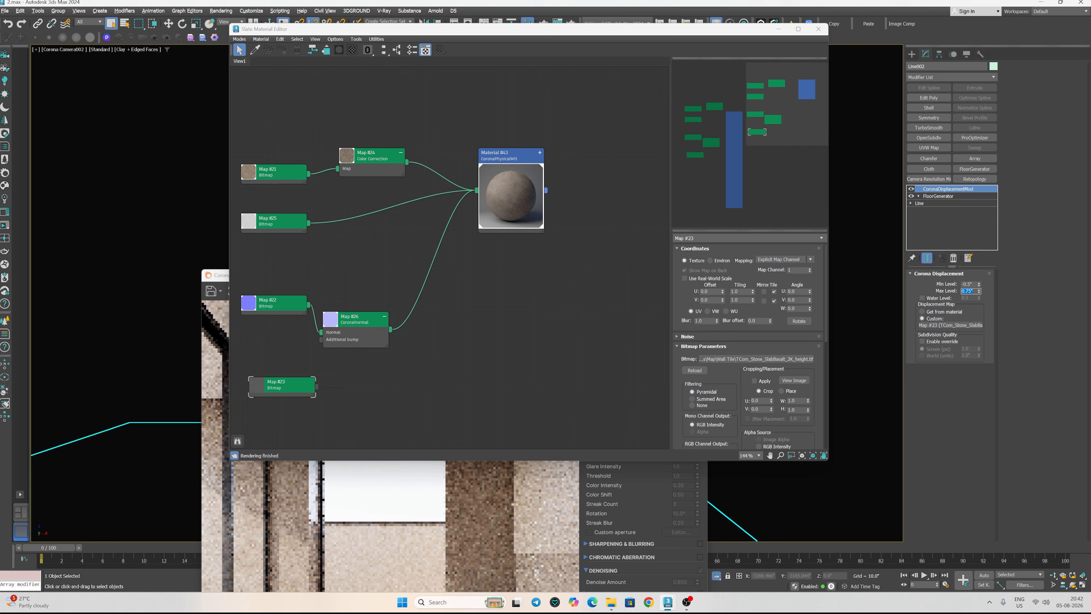
left_click(421, 477)
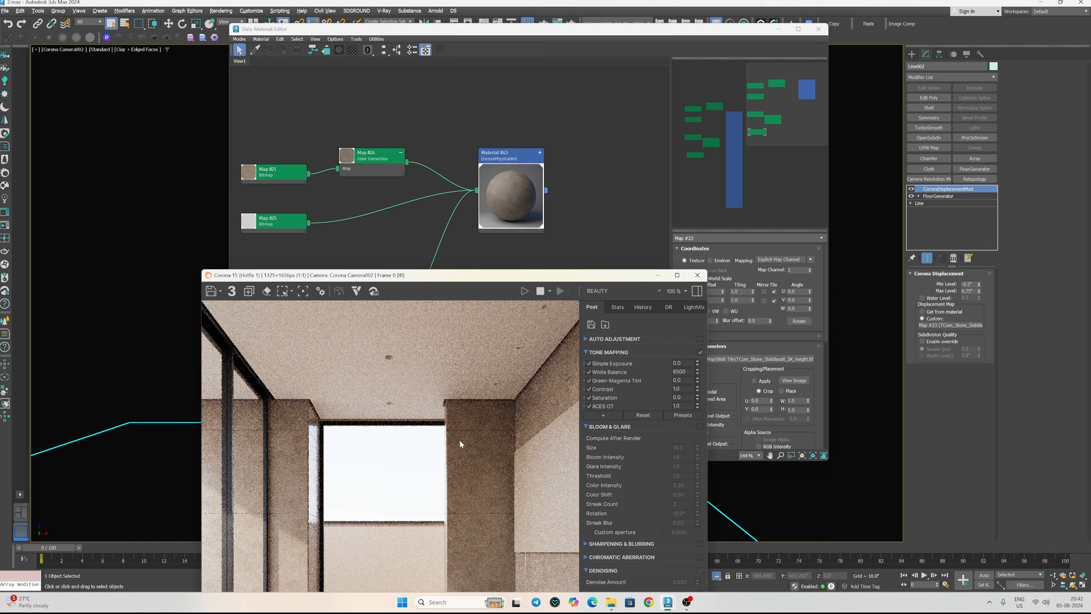
left_click_drag(429, 275, 335, 33)
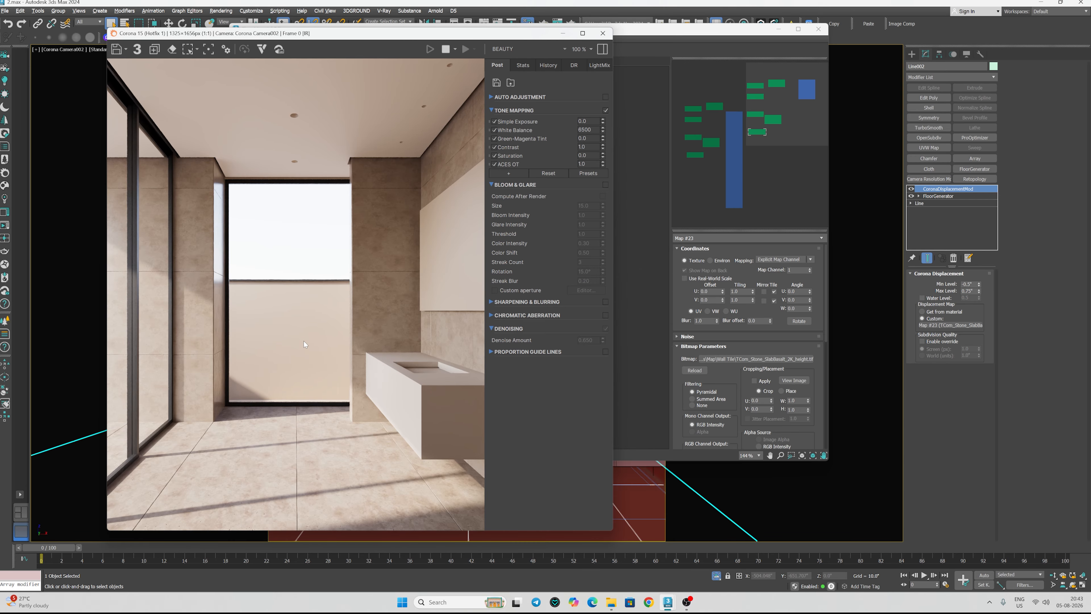
scroll(442, 498, "up", 1)
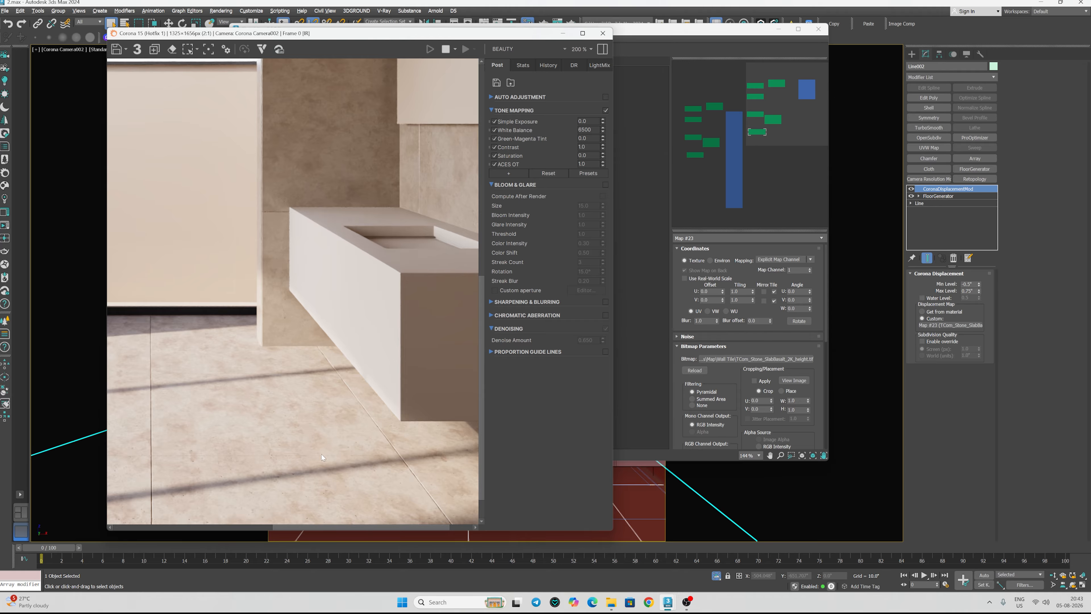
scroll(261, 456, "down", 1)
- Open the settings of the floor's Color Correction map and reposition the render window behind the material editor
left_click(629, 368)
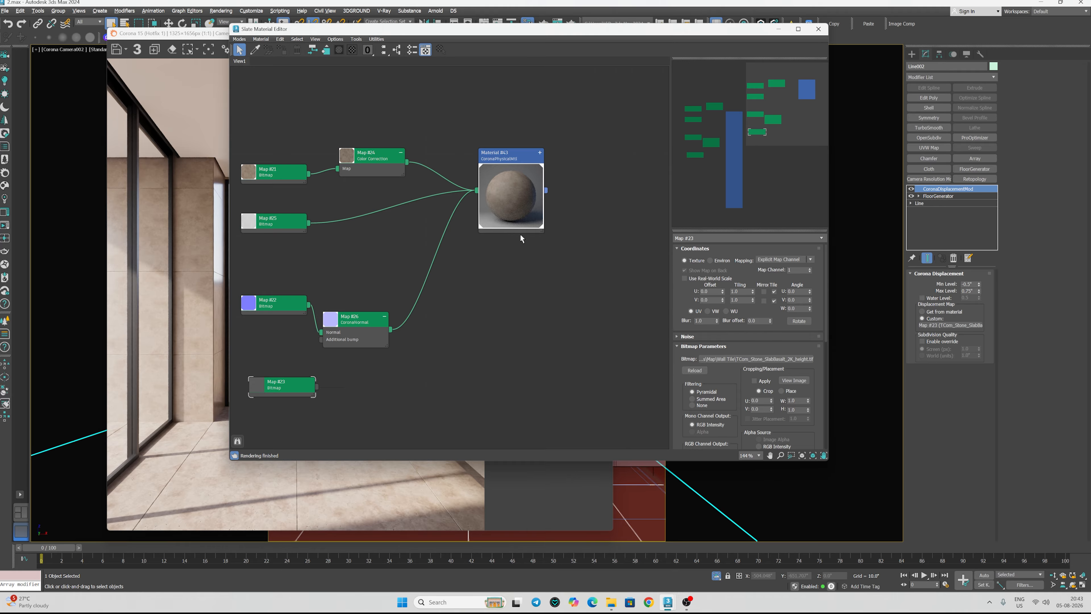
double_click(384, 169)
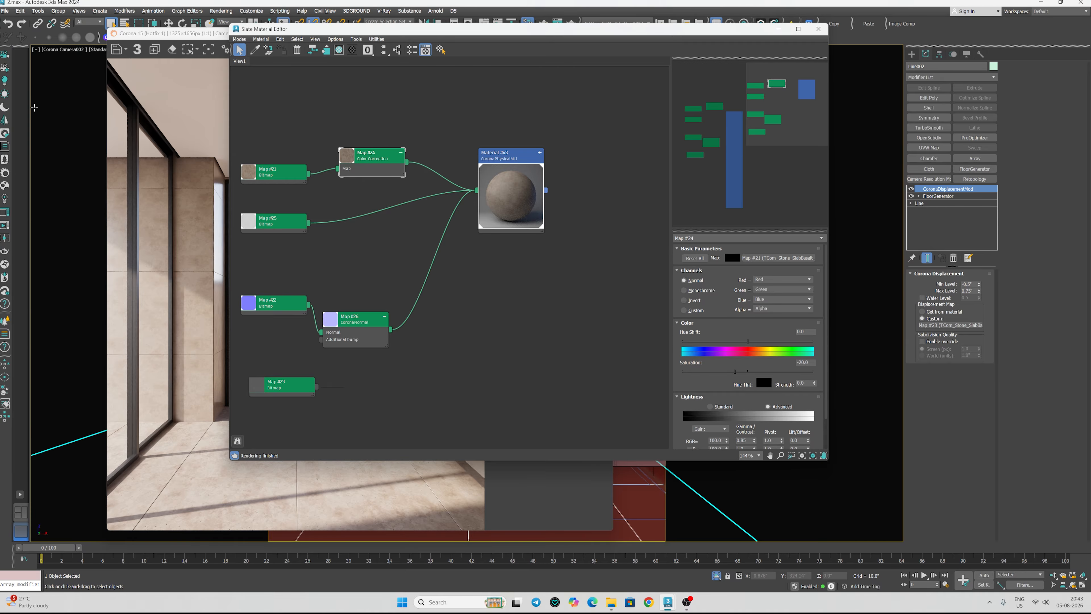
left_click(476, 485)
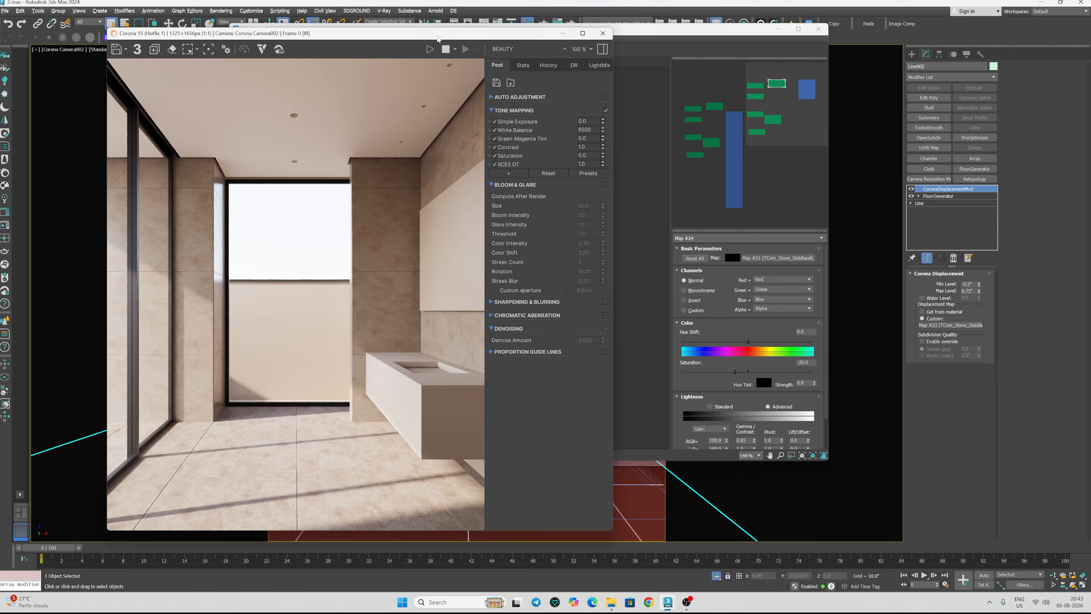
left_click_drag(437, 38, 590, 183)
left_click(597, 31)
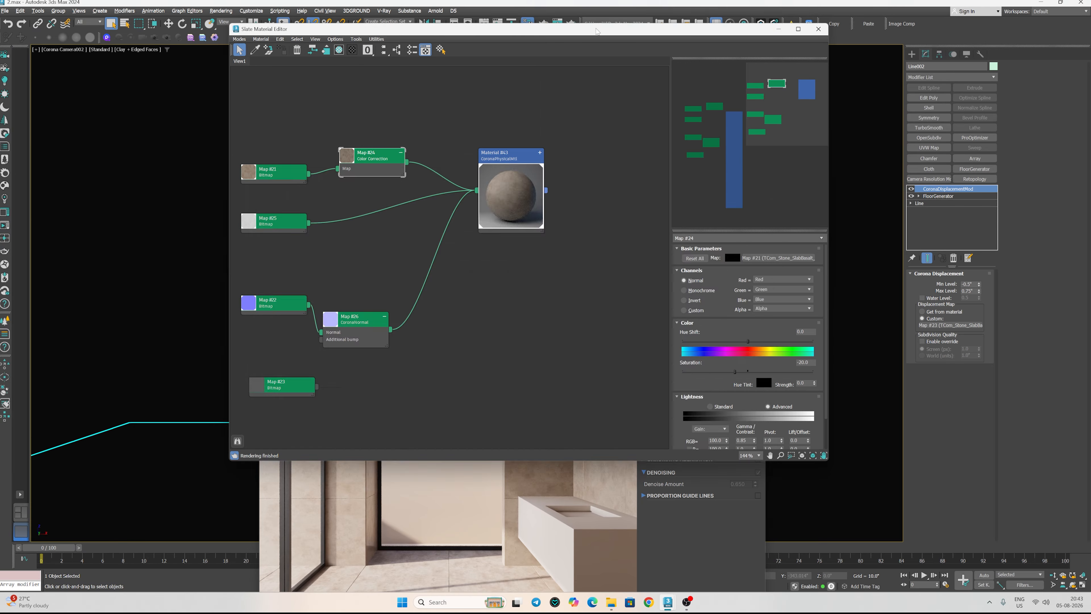
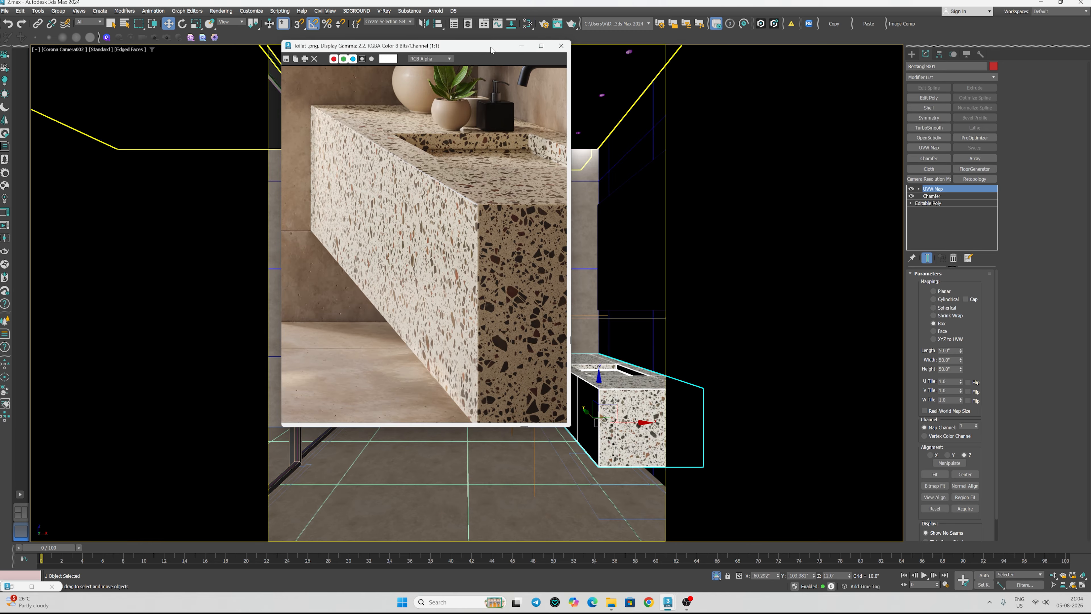
- Set the length, width and height of the vanity's box UVW mapping to 40", checking the terrazzo scale against the reference image
left_click_drag(488, 46, 511, 208)
scroll(560, 446, "up", 1)
scroll(433, 475, "down", 2)
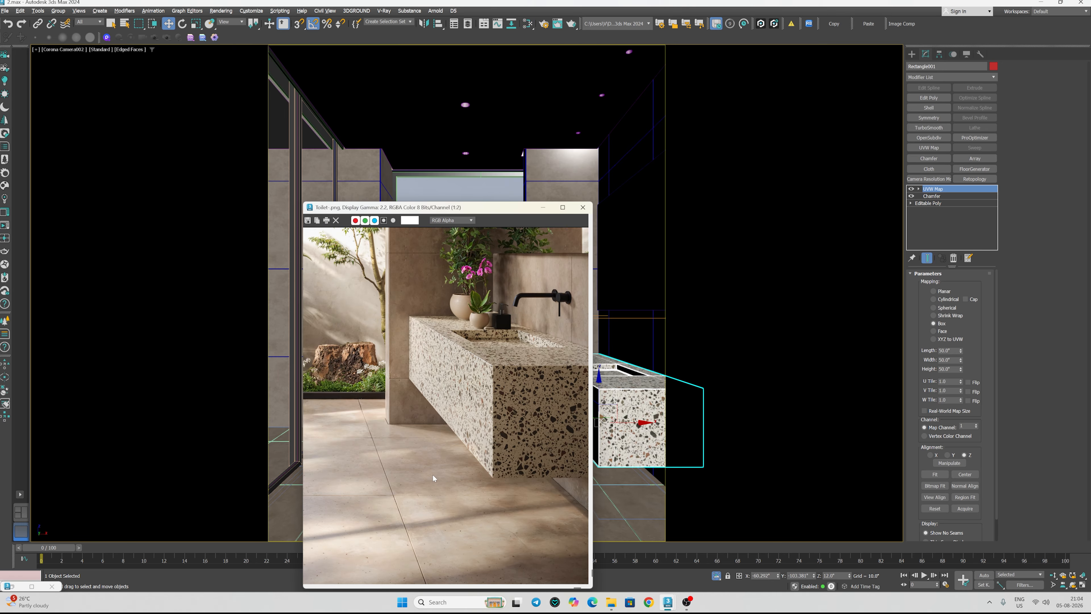
scroll(529, 445, "up", 1)
left_click(948, 350)
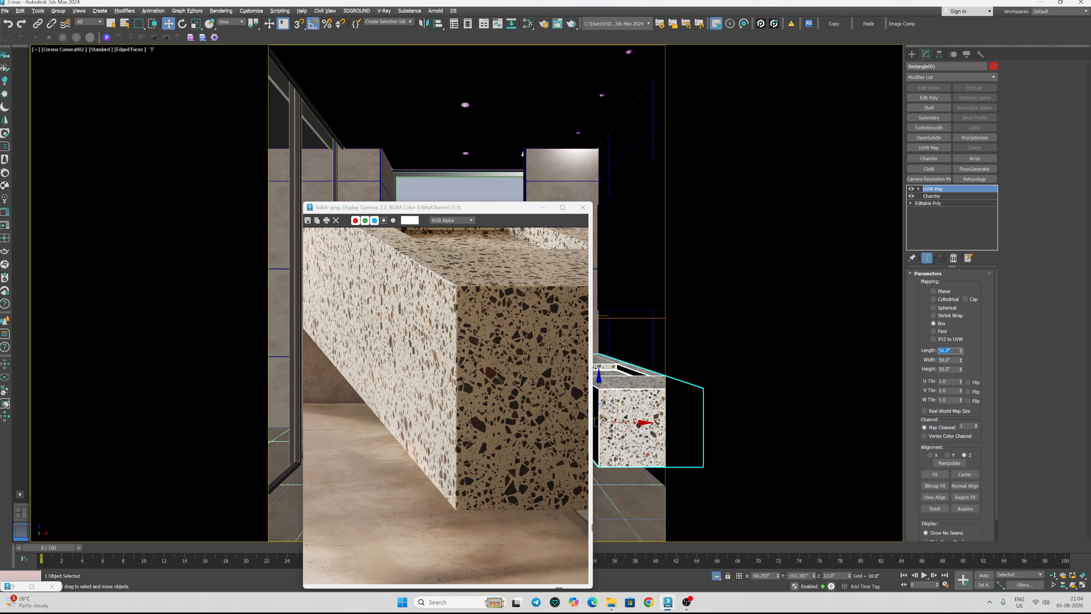
type("40")
key("Tab")
type("40")
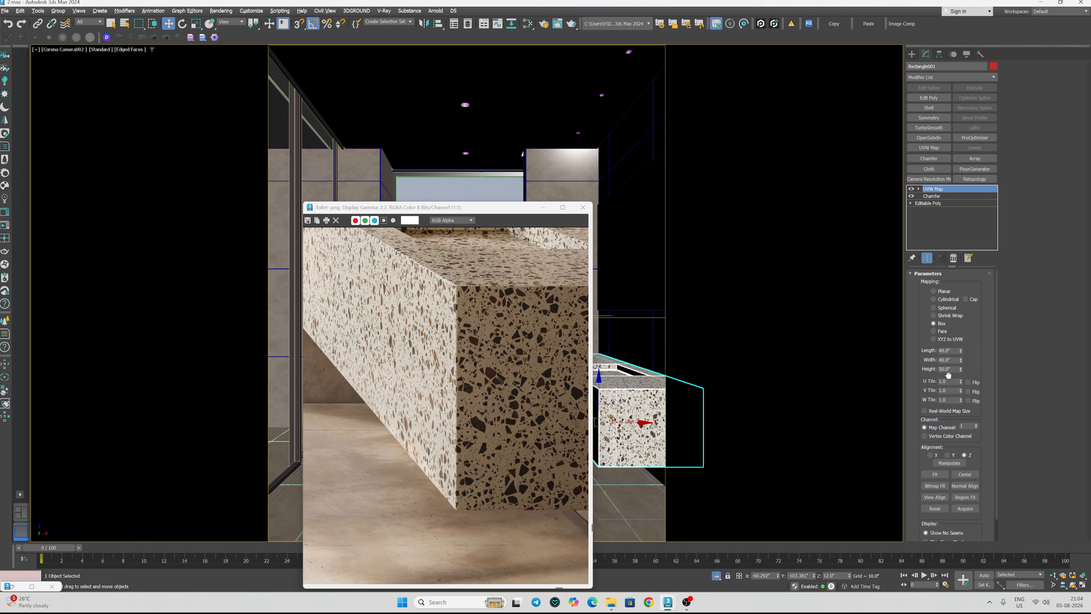
key("Tab")
type("04")
key("Return")
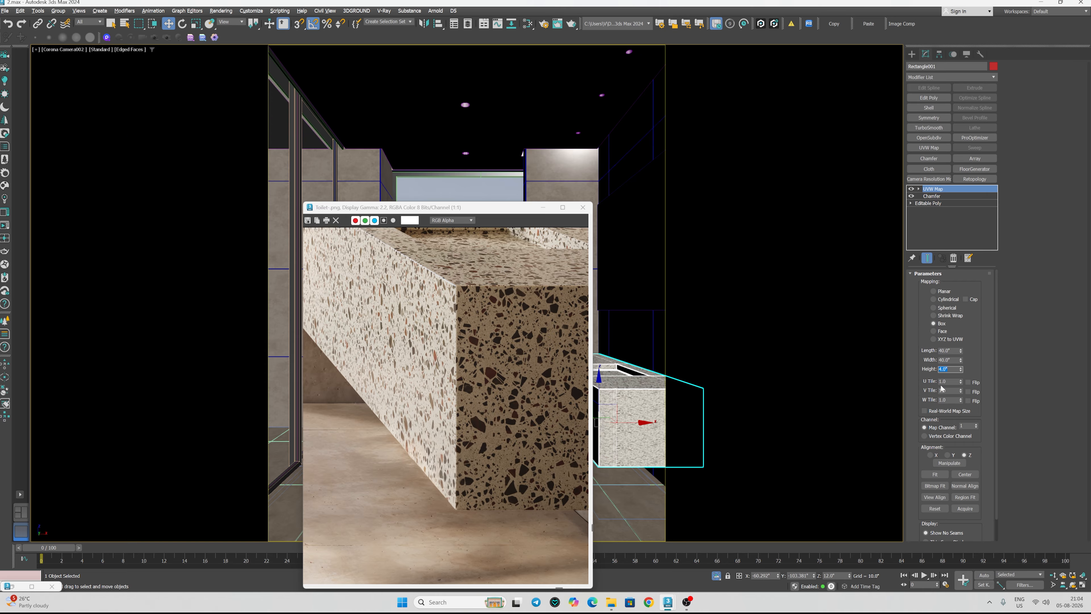
type("40")
key("Return")
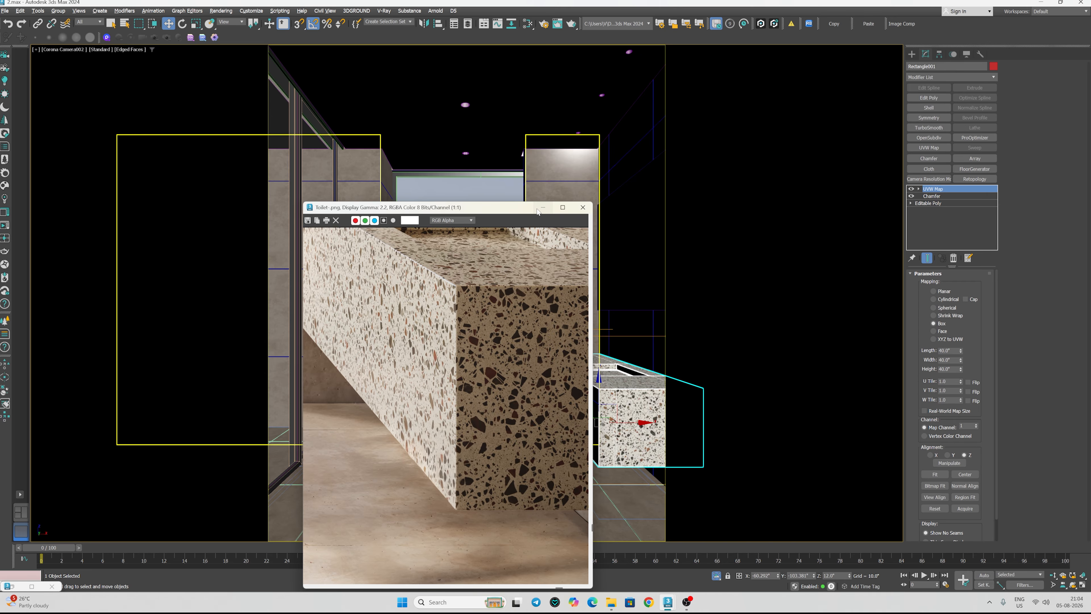
- Start the interactive Corona render and examine the terrazzo on the vanity up close
left_click(543, 207)
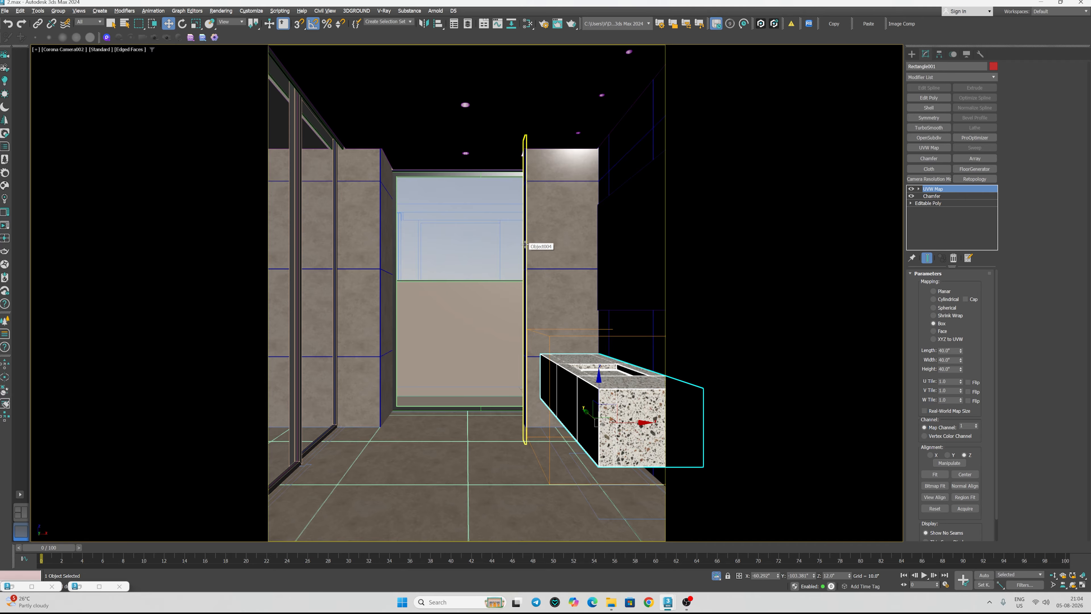
key("m")
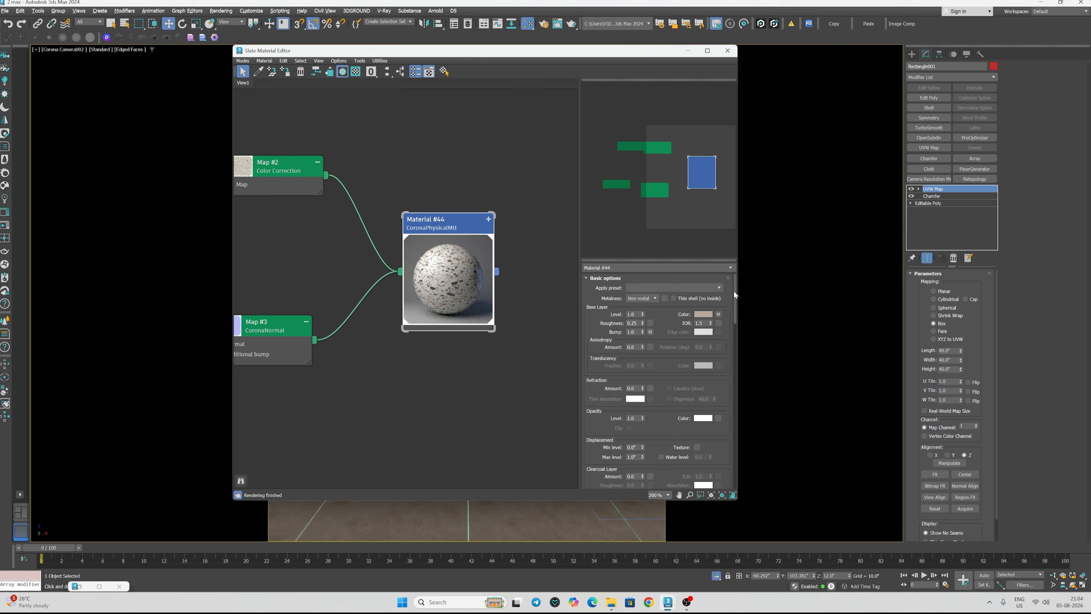
left_click(688, 51)
left_click(5, 211)
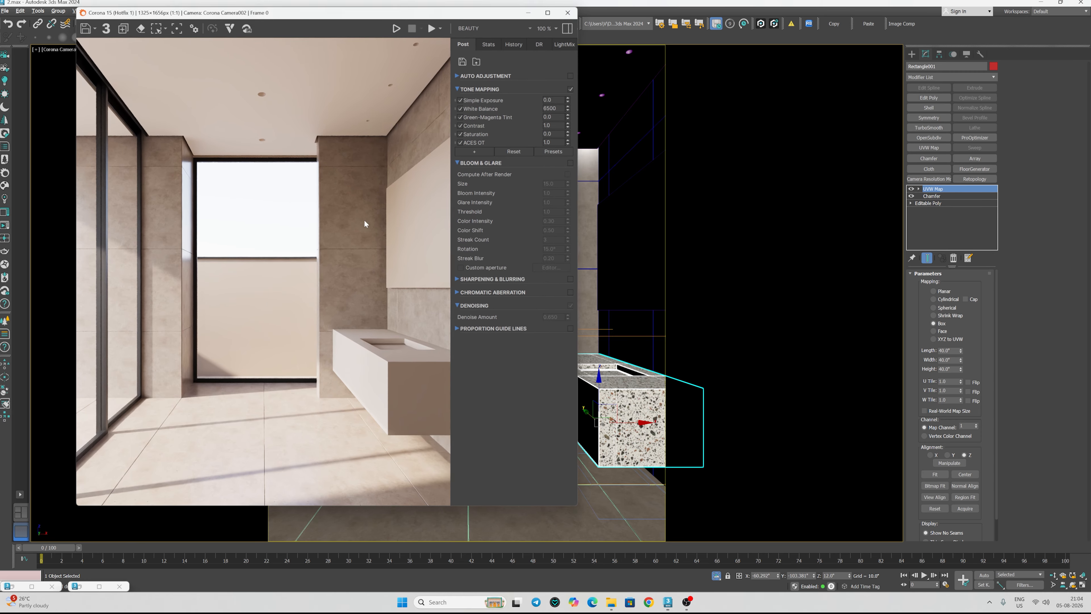
left_click(397, 27)
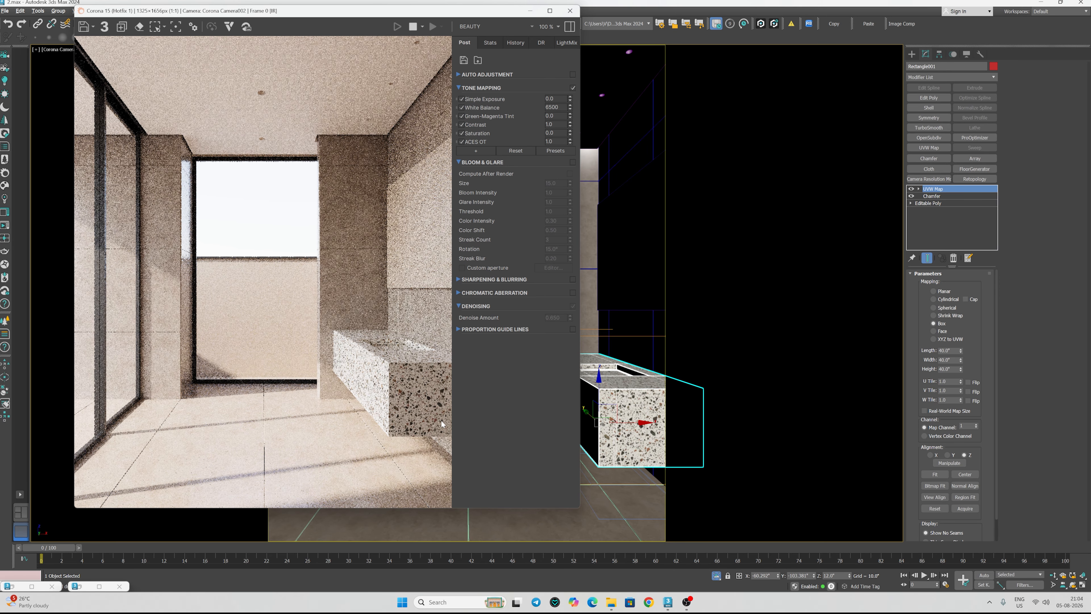
scroll(376, 379, "up", 1)
scroll(376, 379, "up", 1)
scroll(333, 316, "down", 1)
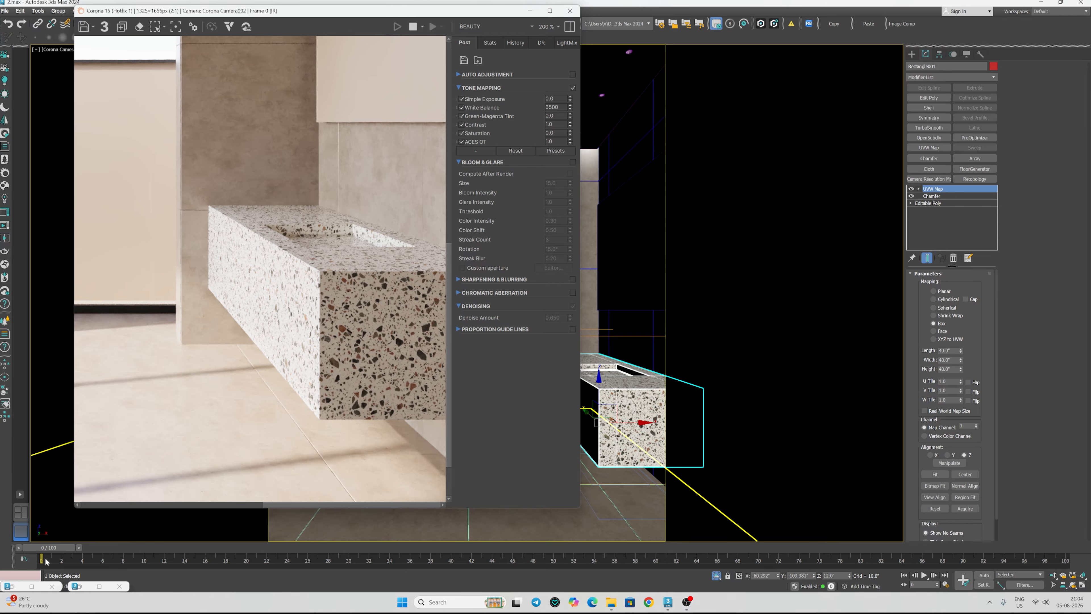
- Compare the rendered terrazzo vanity with the reference image
left_click(18, 586)
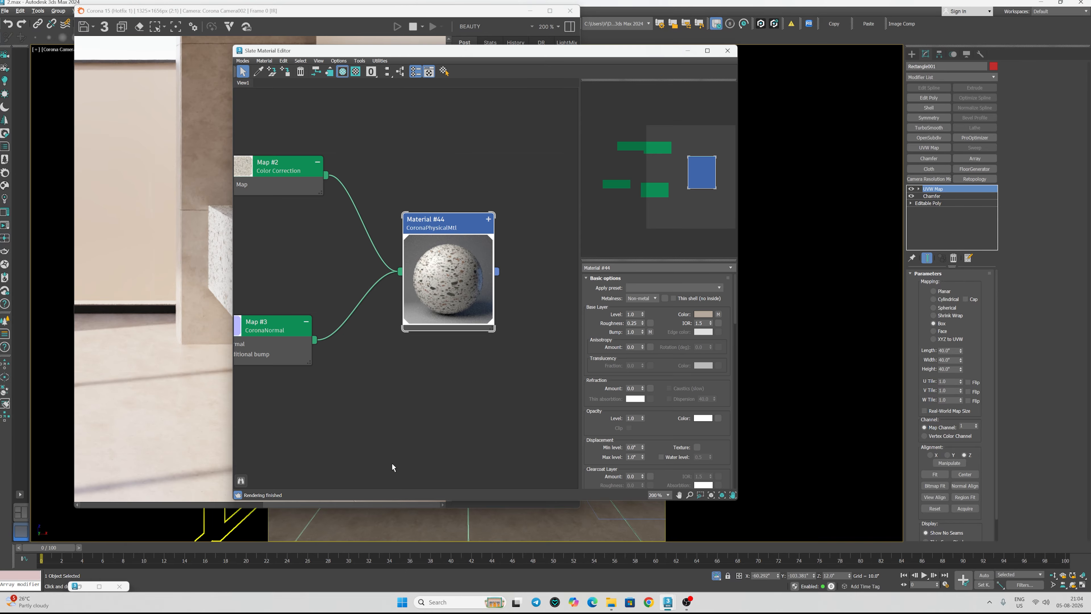
left_click(687, 51)
left_click(81, 586)
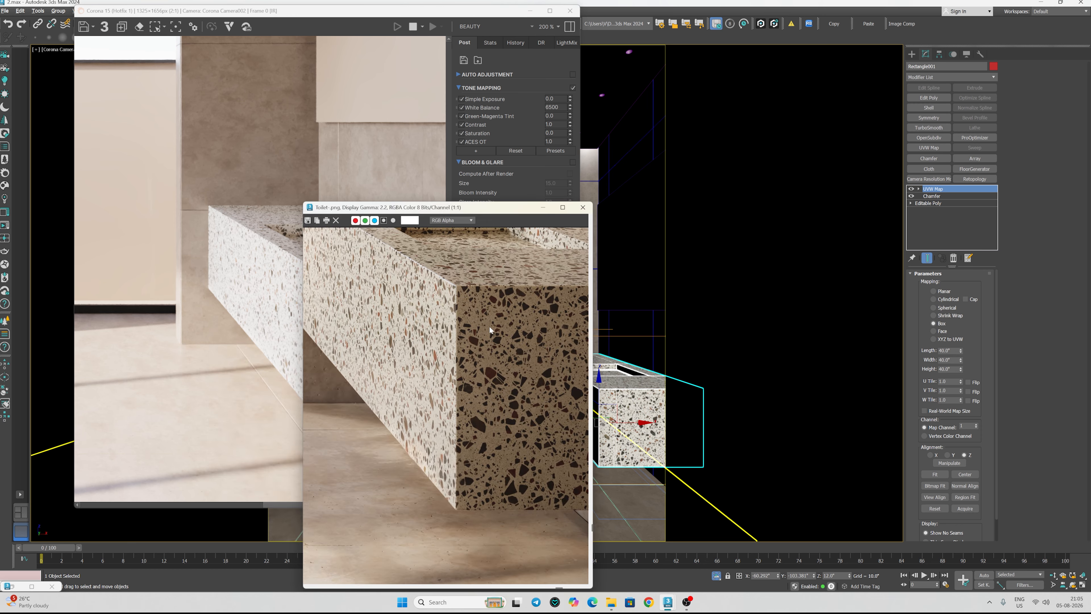
scroll(484, 323, "down", 3)
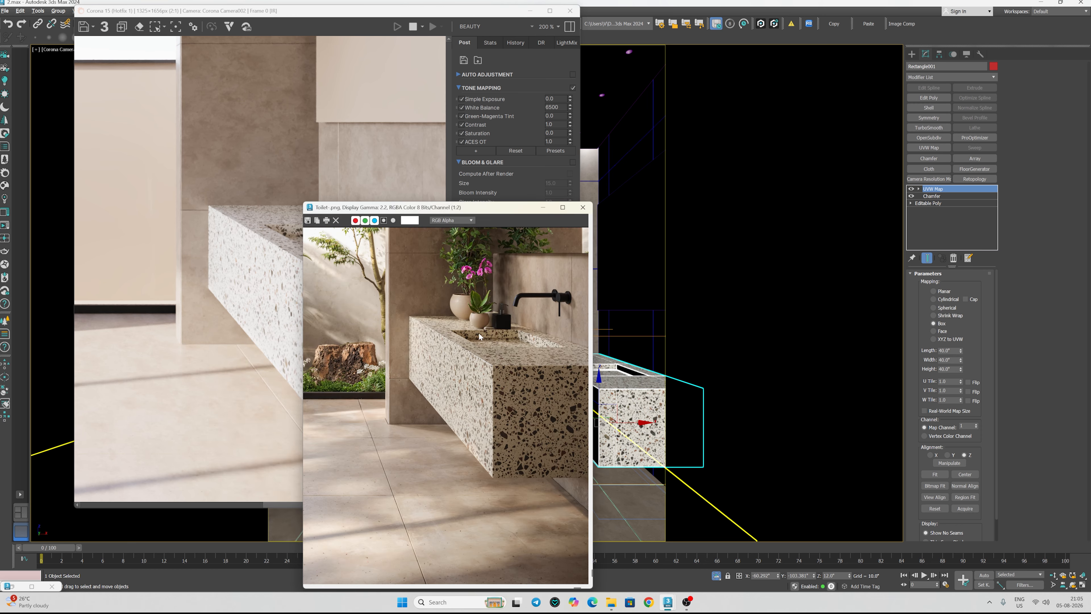
left_click(542, 207)
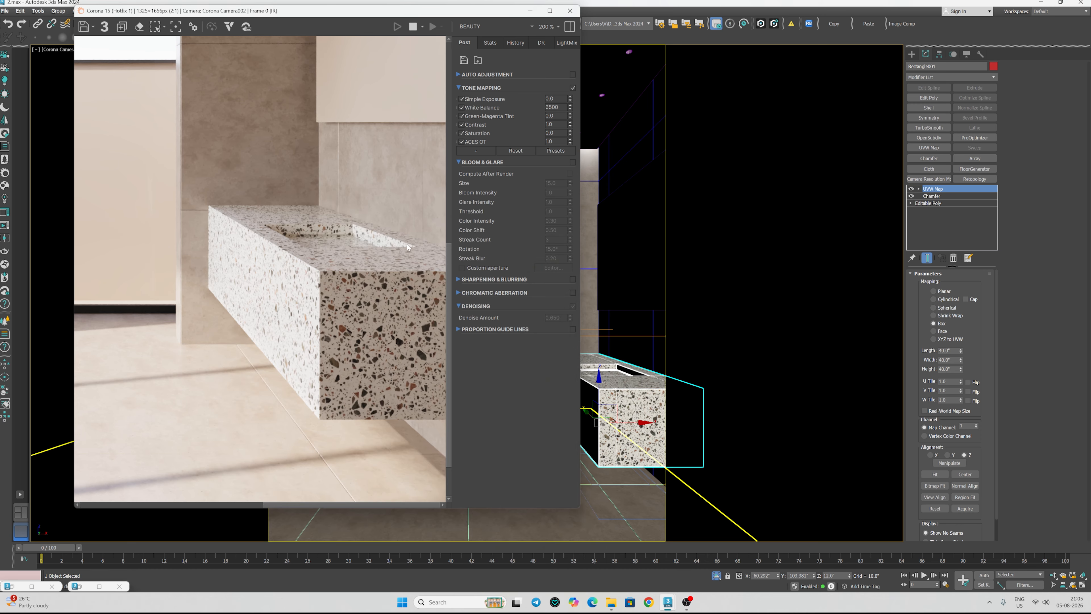
- Set the terrazzo material's Base color map amount to 80 and arrange the material editor beside the render
key("m")
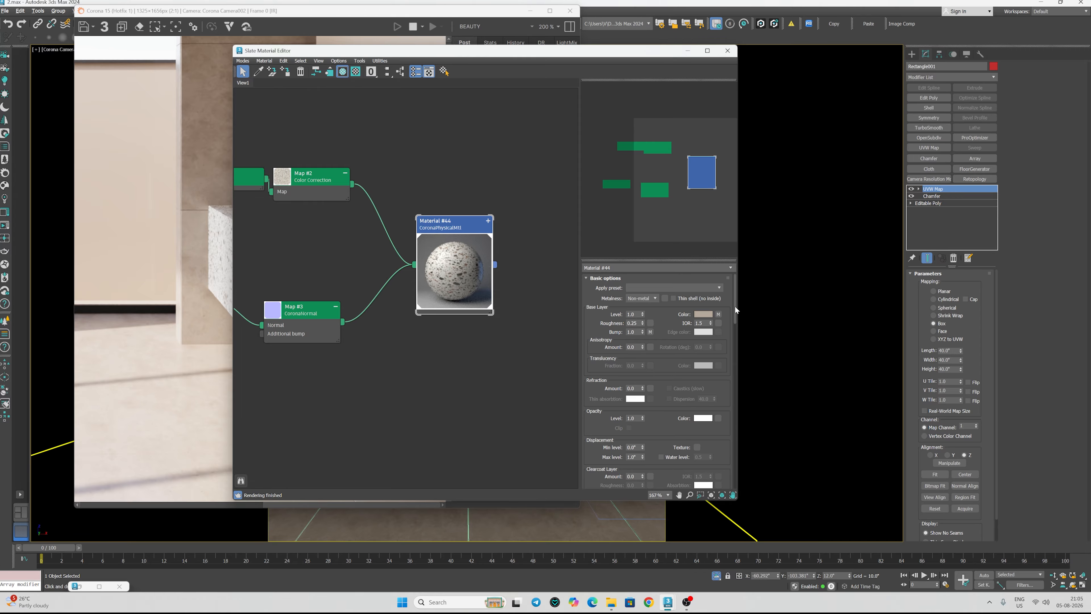
left_click_drag(735, 307, 732, 416)
double_click(655, 426)
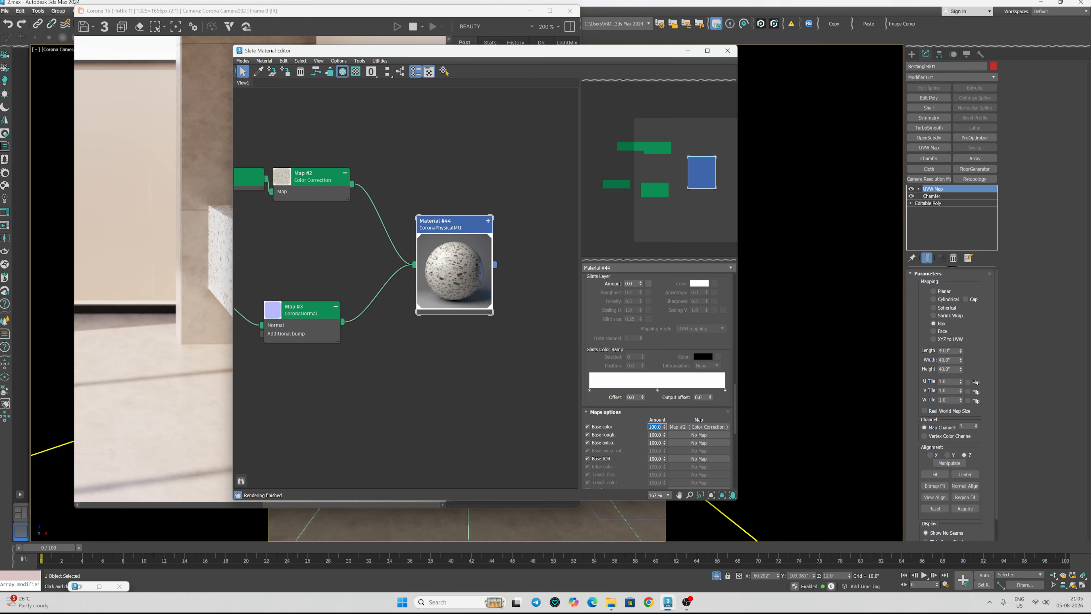
type("5")
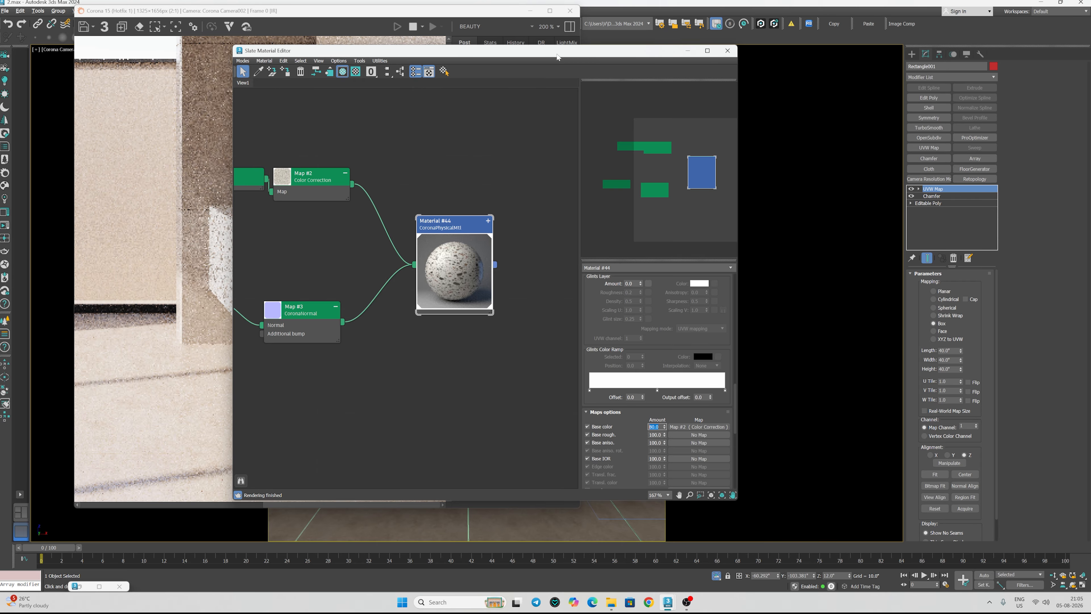
left_click_drag(557, 55, 854, 60)
scroll(364, 317, "up", 1)
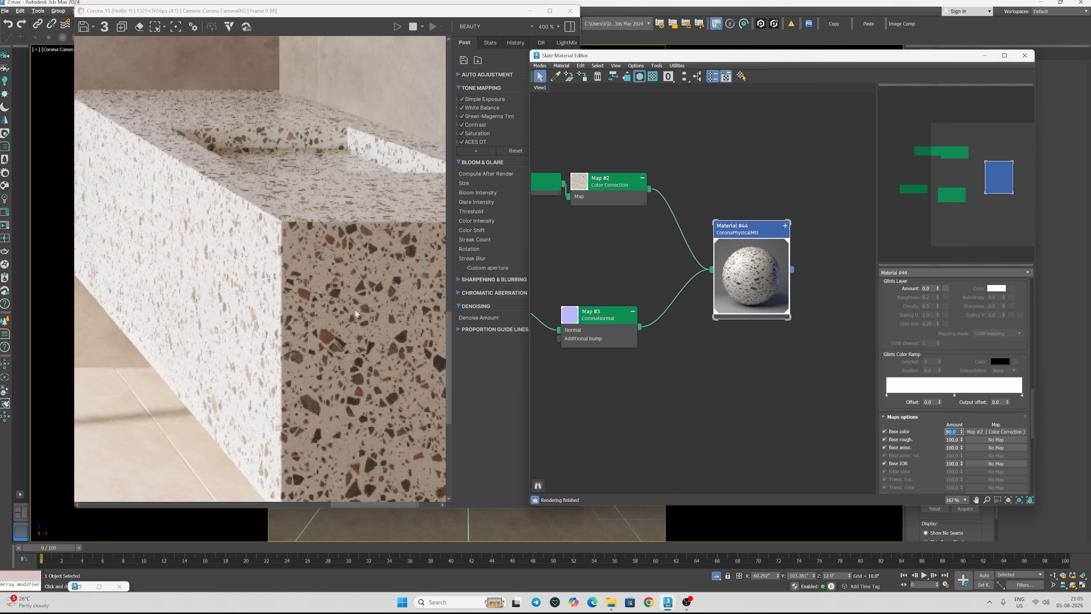
scroll(680, 275, "down", 1)
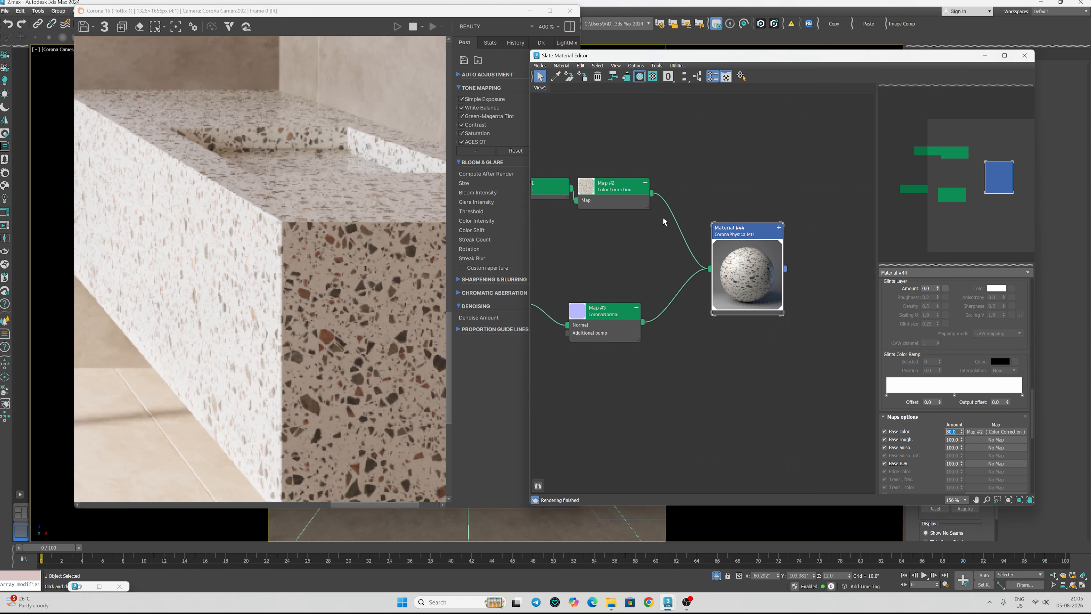
- Set the terrazzo Color Correction map's saturation to 50 and hue shift to -2
double_click(625, 198)
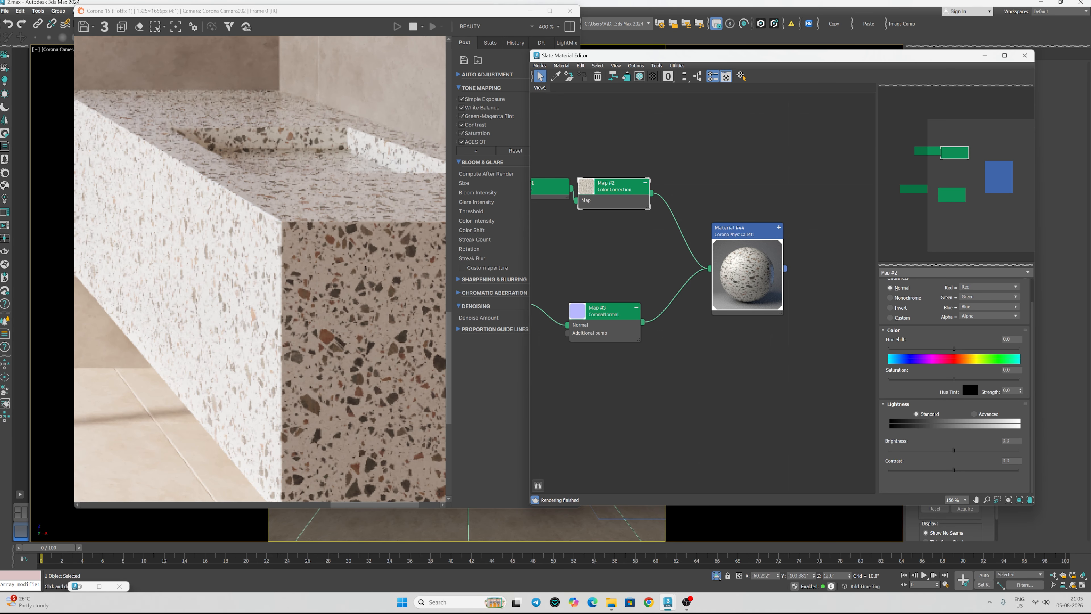
left_click(1011, 339)
key("Tab")
key("Return")
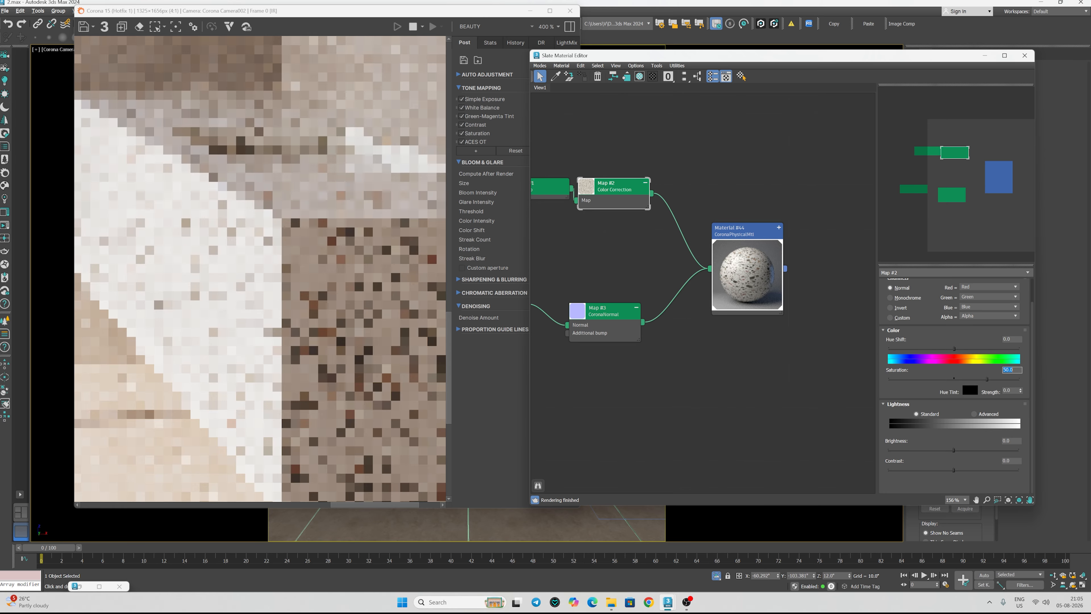
key("shift+Tab")
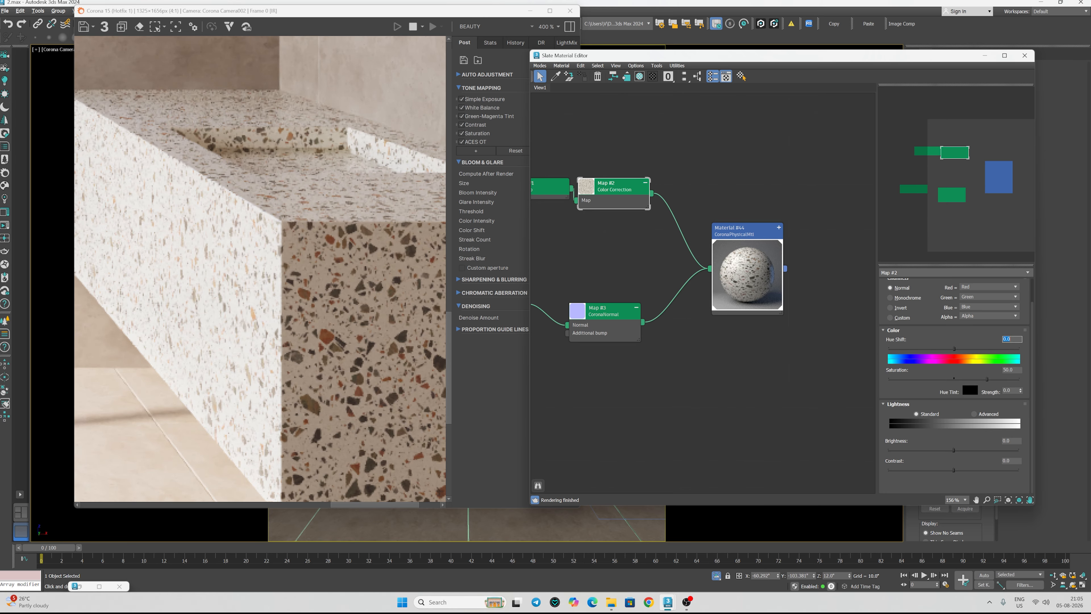
type("-2")
key("Return")
- Switch the terrazzo Color Correction to Advanced lightness with an RGB gamma/contrast of 0.5, and check the vanity in the render
left_click(988, 415)
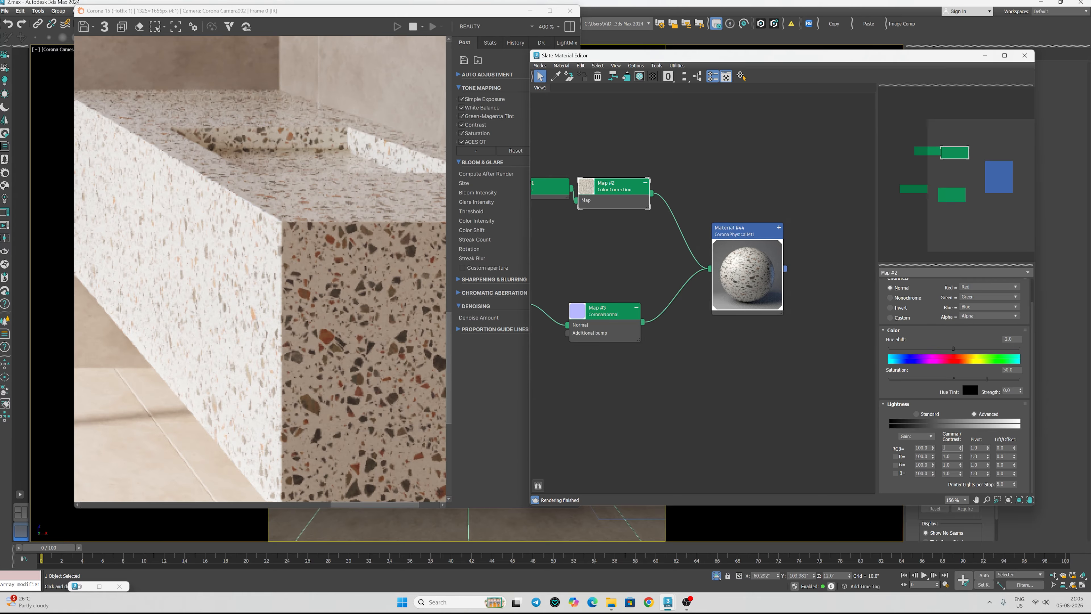
key("Return")
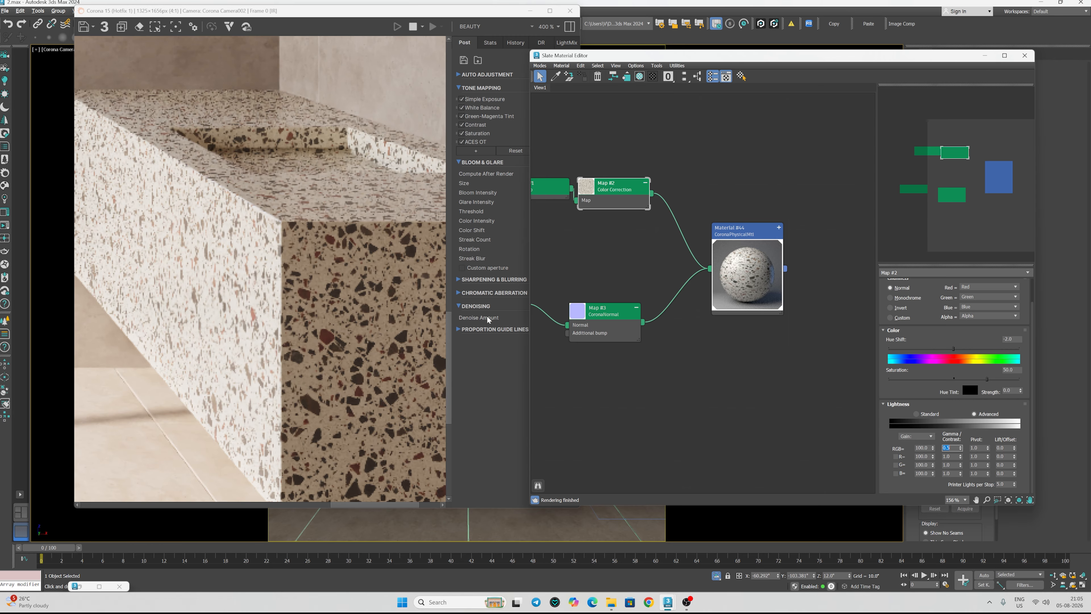
left_click(407, 293)
scroll(407, 294, "down", 2)
scroll(383, 325, "up", 2)
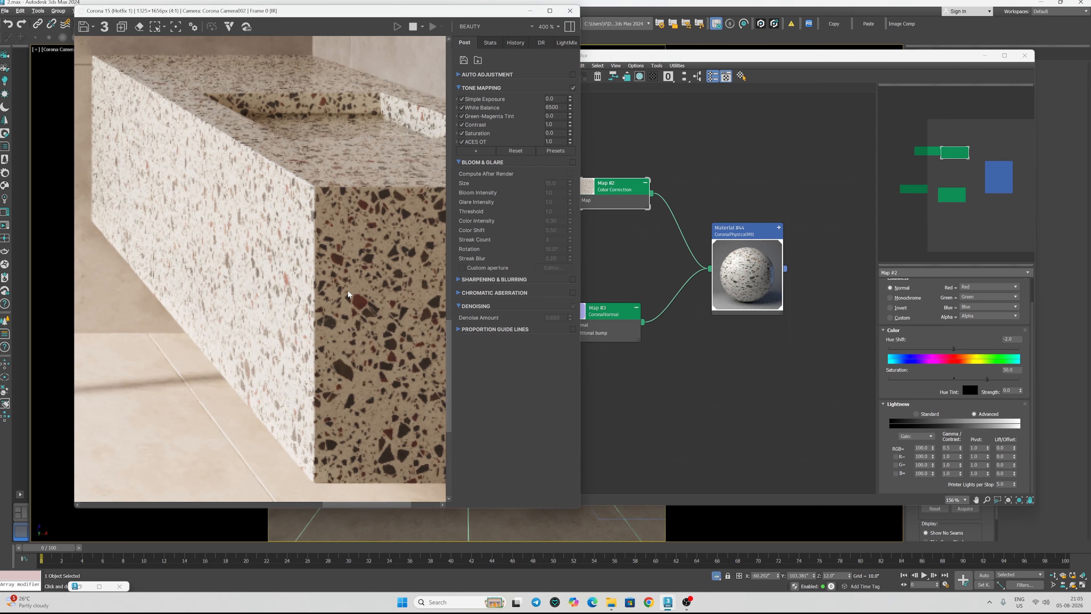
- Set the terrazzo material's base color to a saturation of 45 and a value of 165
double_click(736, 274)
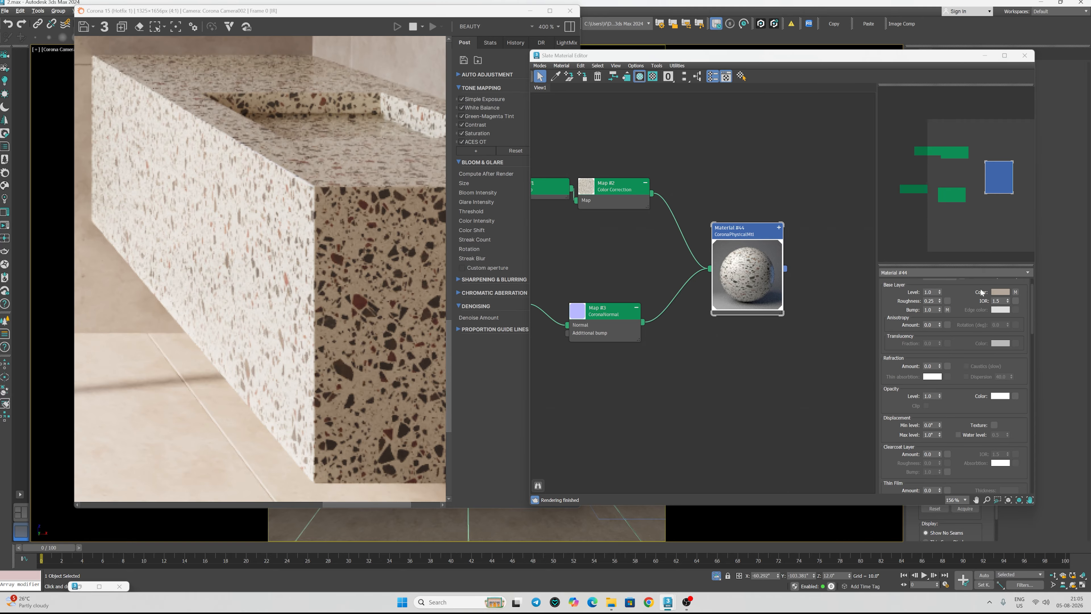
left_click(1000, 291)
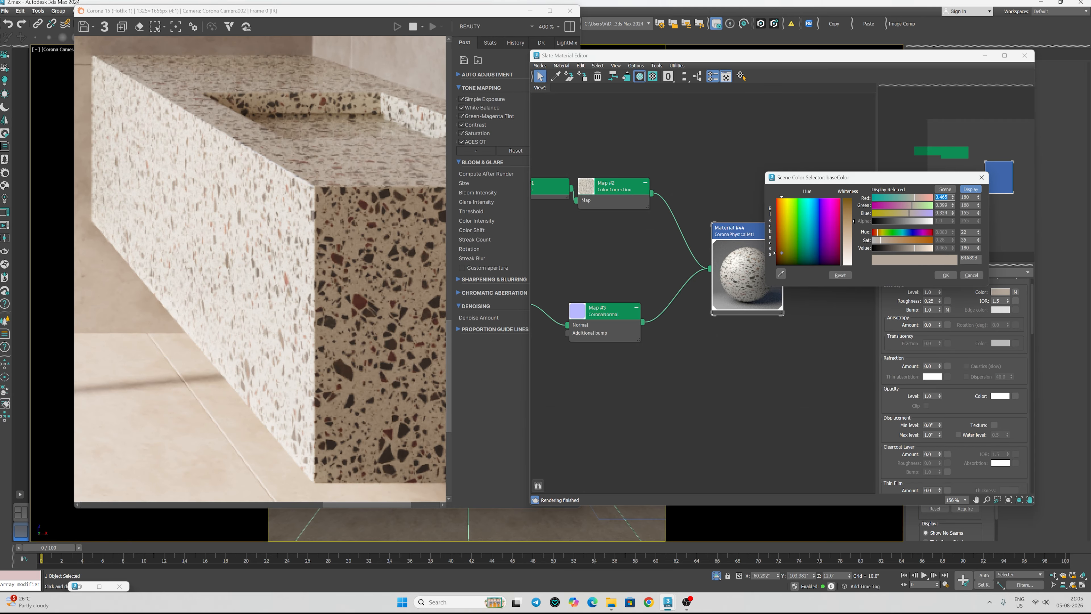
double_click(965, 240)
type("45")
key("Return")
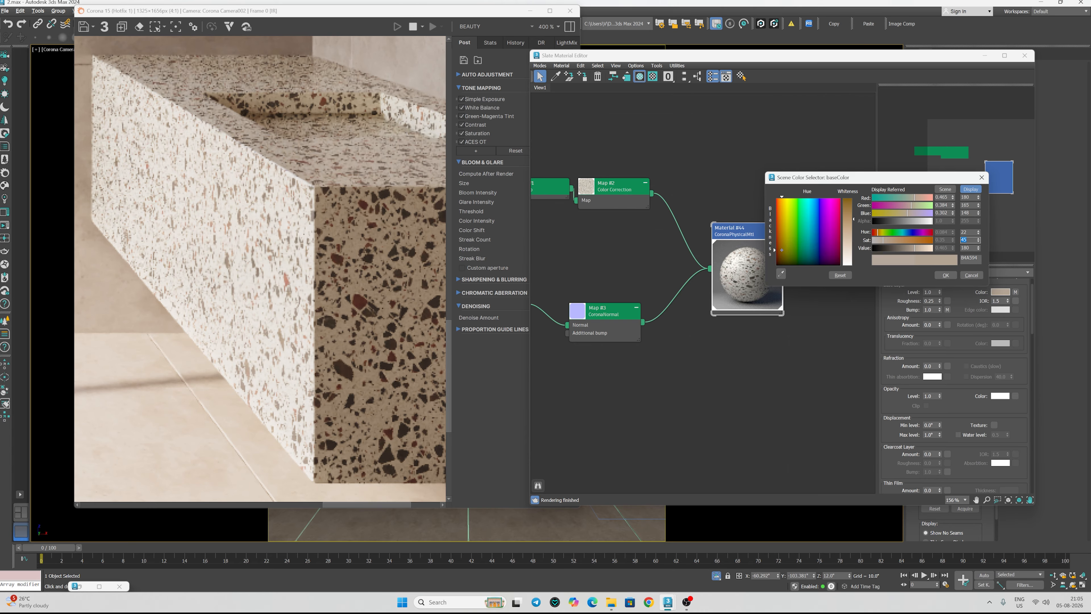
left_click(969, 248)
key("Return")
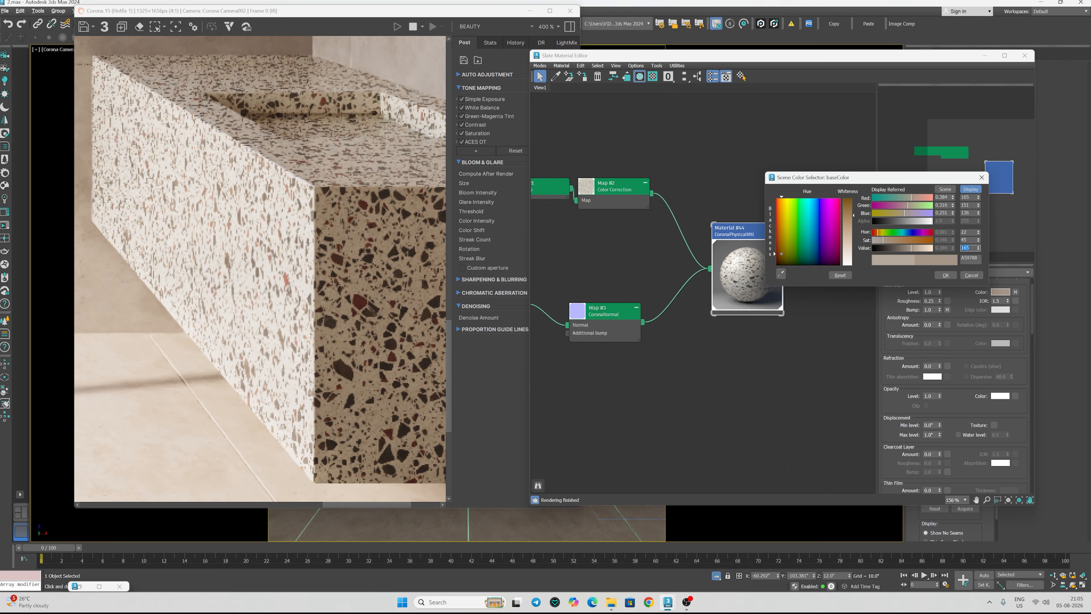
left_click(945, 275)
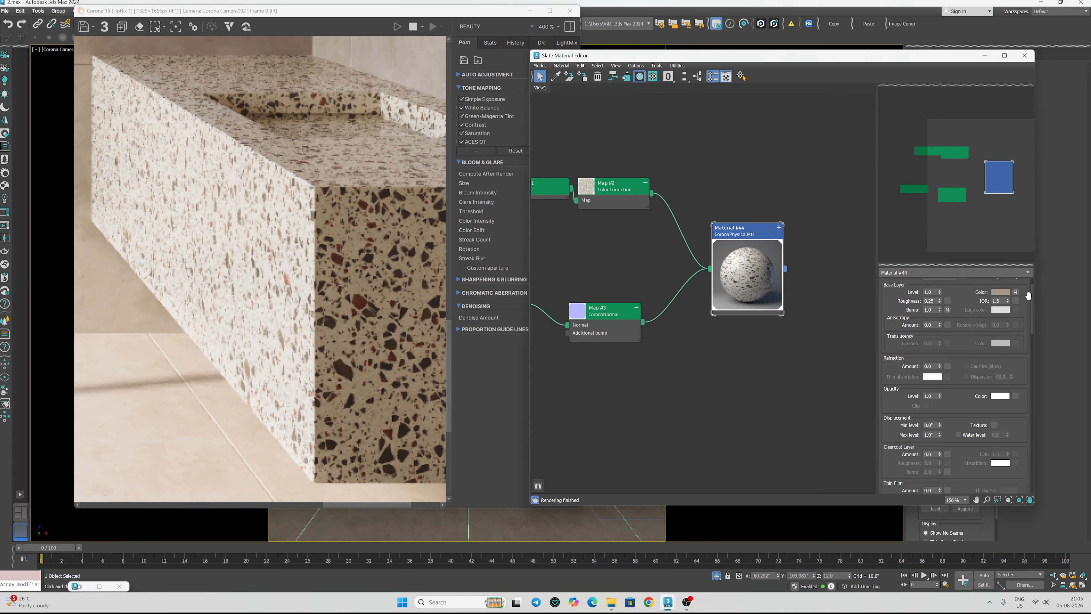
- Try Base color map amounts of 50 and 100 on the terrazzo material, and return the amount to 80
left_click_drag(1031, 318, 1024, 410)
double_click(950, 416)
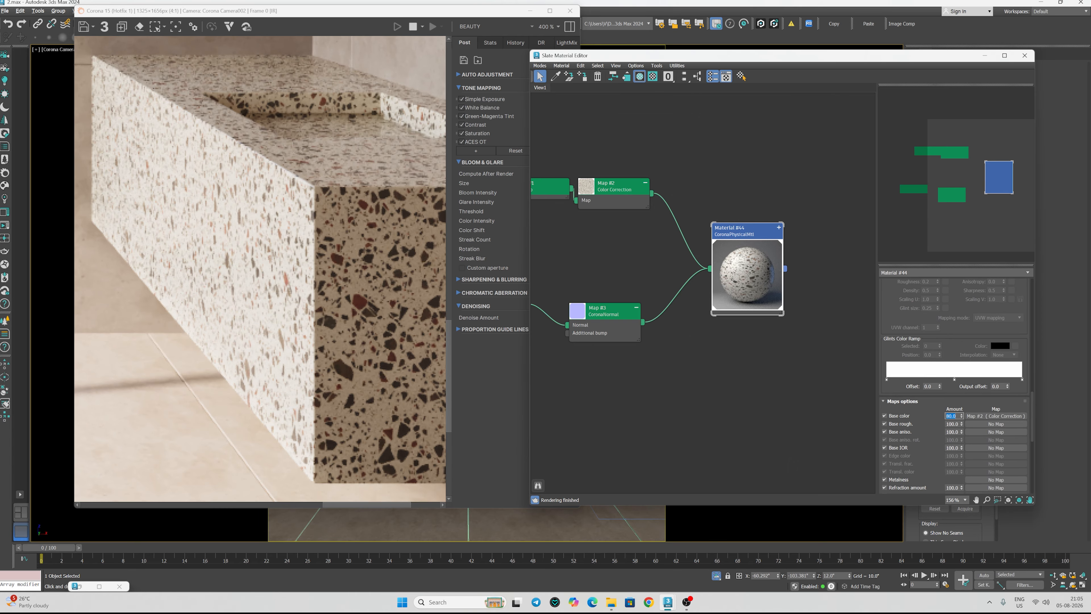
type("50")
key("Return")
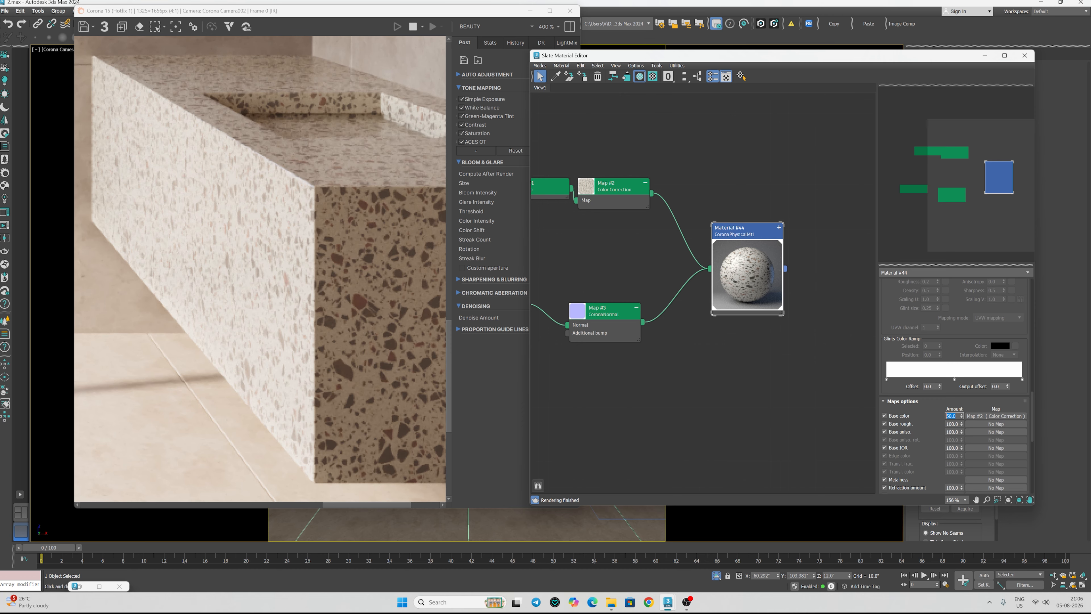
key("Return")
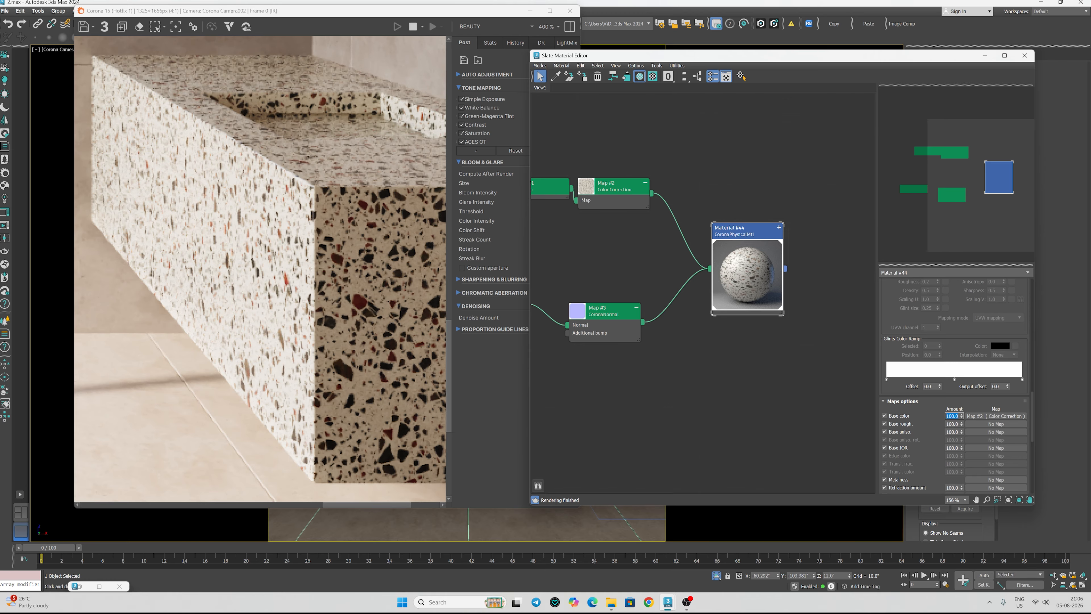
key("Return")
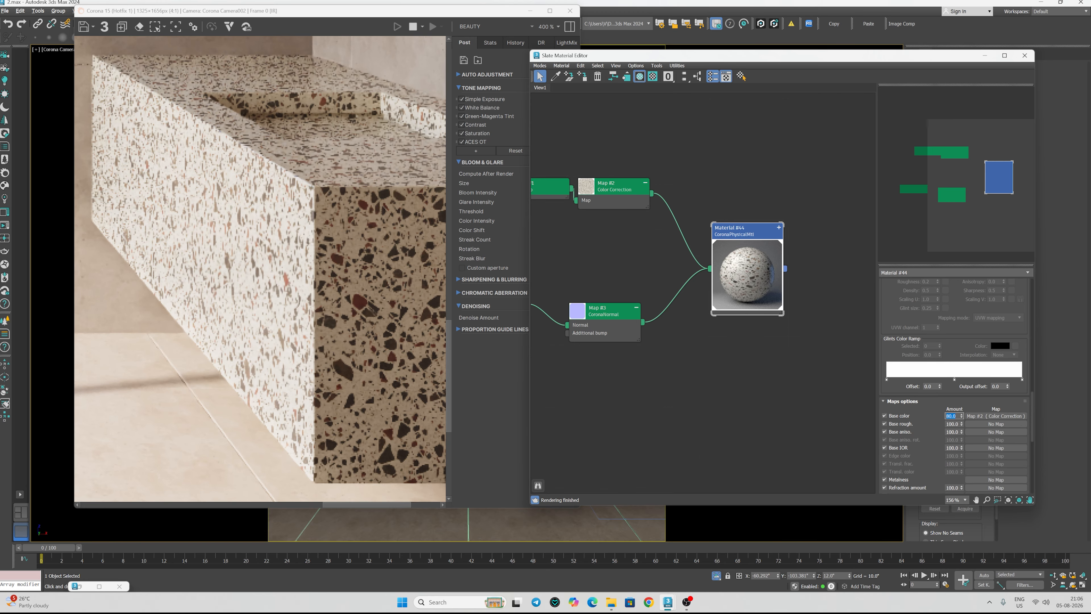
left_click(323, 236)
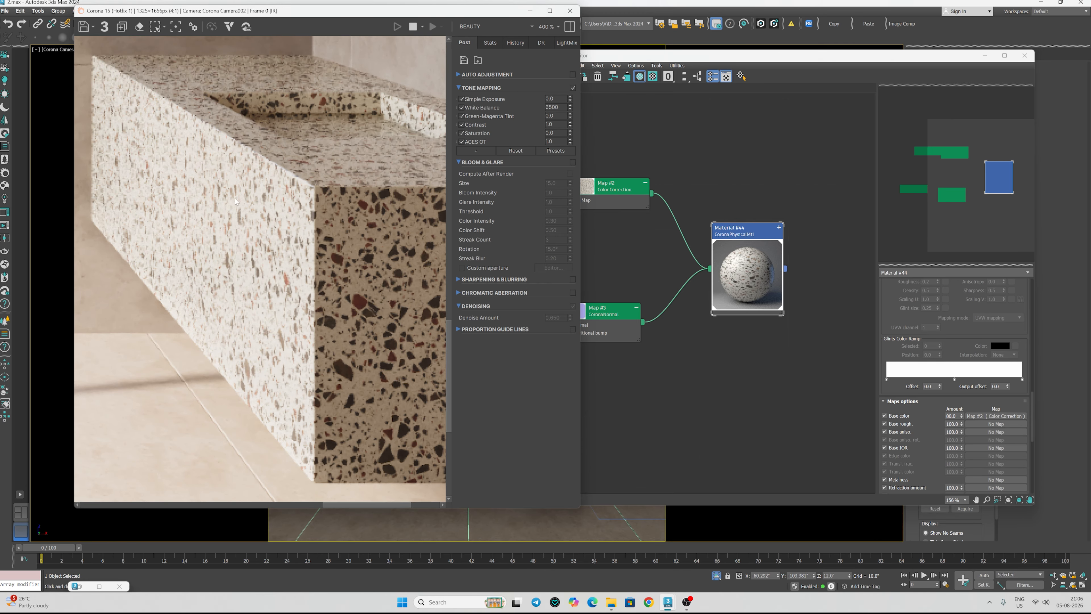
- Raise the terrazzo Color Correction map's saturation to about 57 and check the vanity and the whole bathroom in the render
scroll(322, 236, "down", 2)
scroll(422, 374, "up", 3)
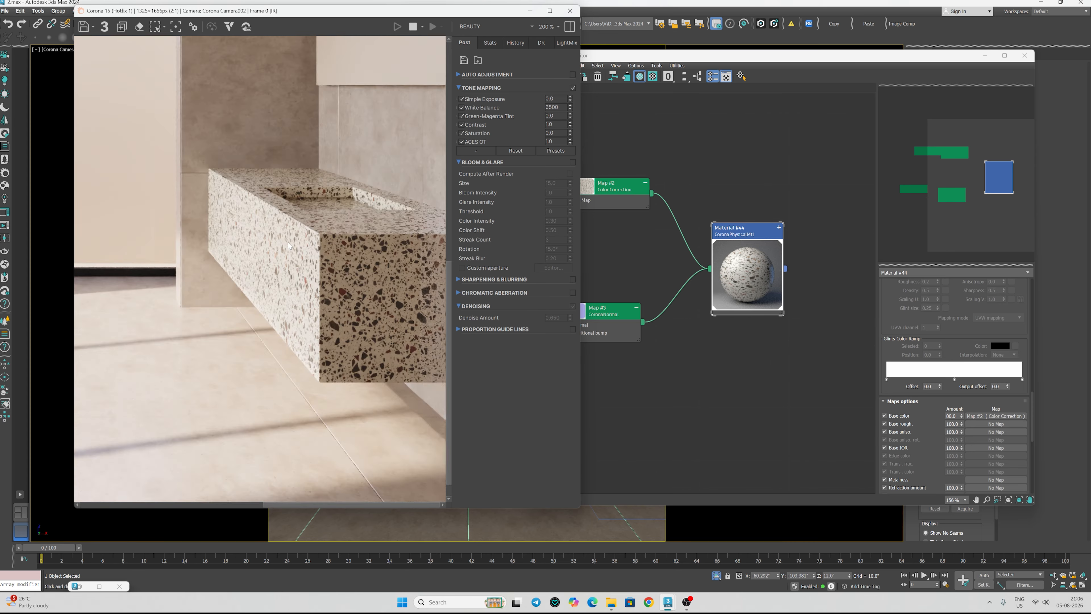
scroll(442, 397, "down", 3)
scroll(437, 398, "up", 2)
left_click(722, 275)
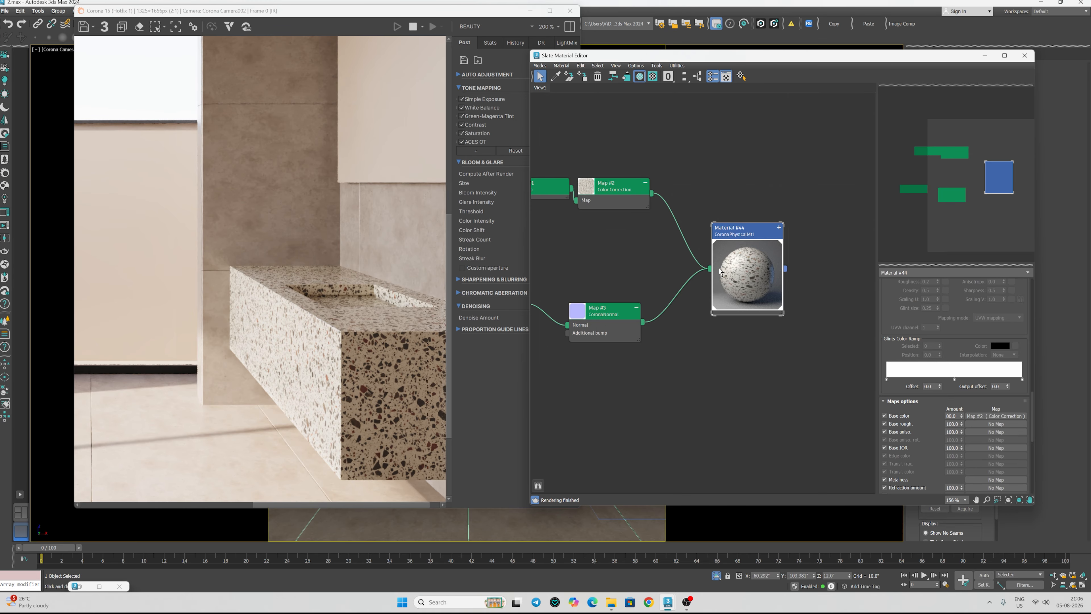
right_click(762, 267)
left_click(787, 331)
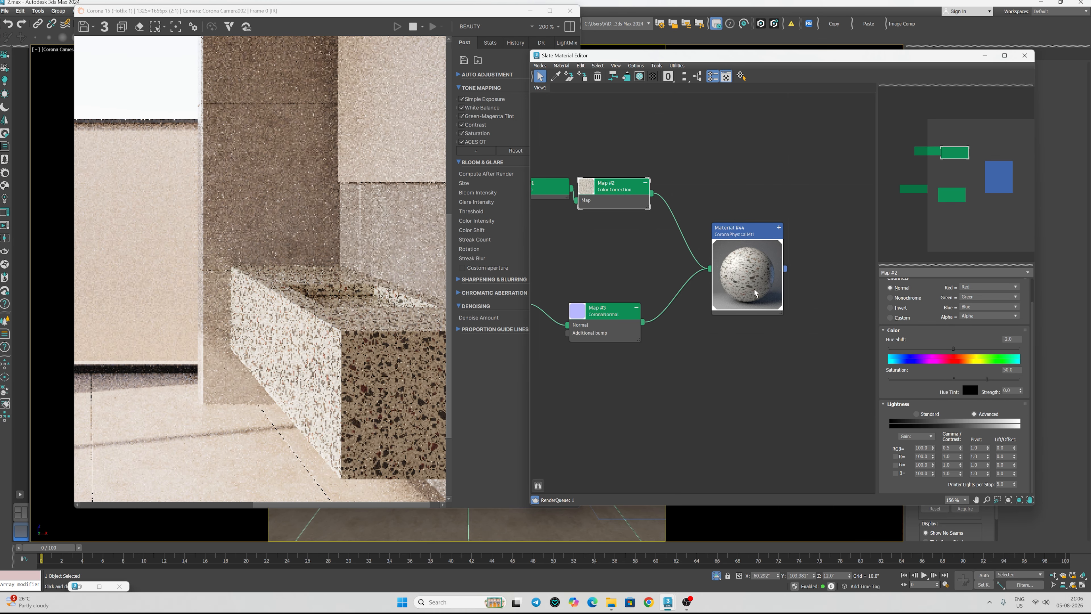
left_click(748, 274)
scroll(749, 274, "up", 2)
double_click(747, 275)
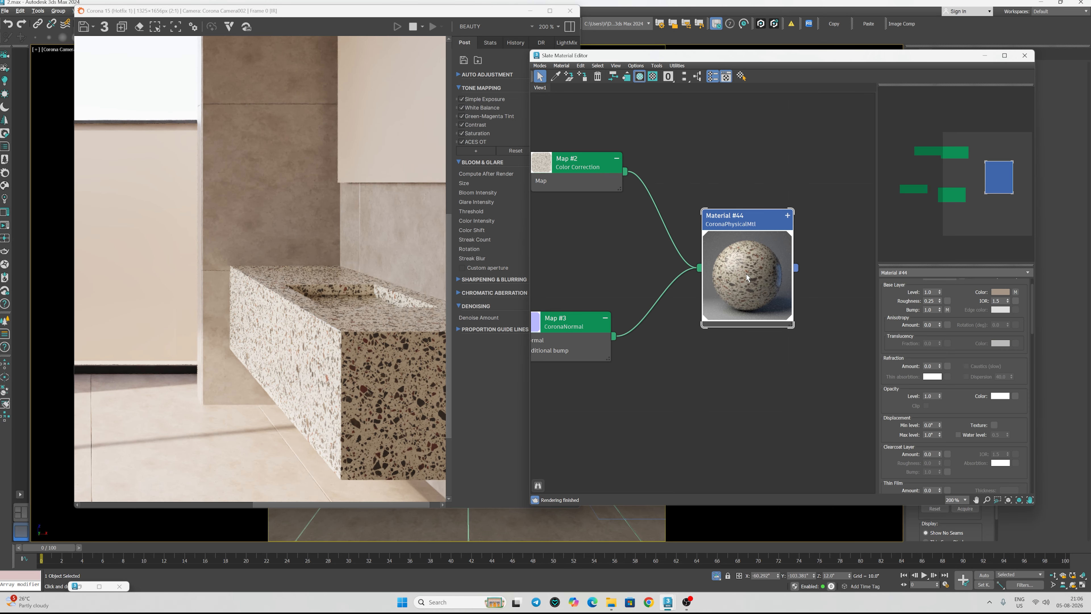
double_click(600, 183)
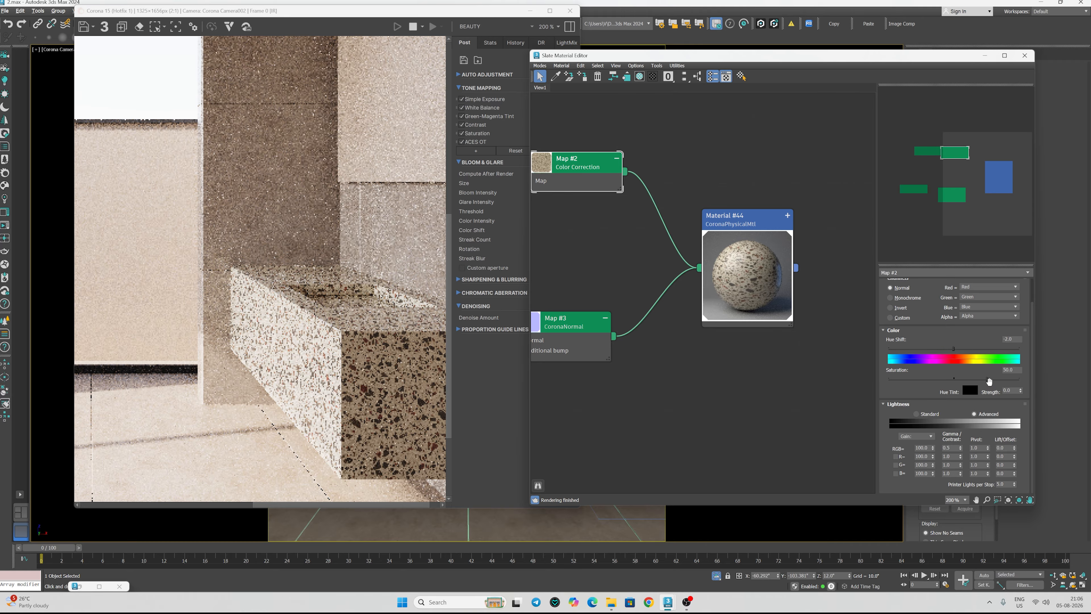
left_click_drag(989, 381, 992, 380)
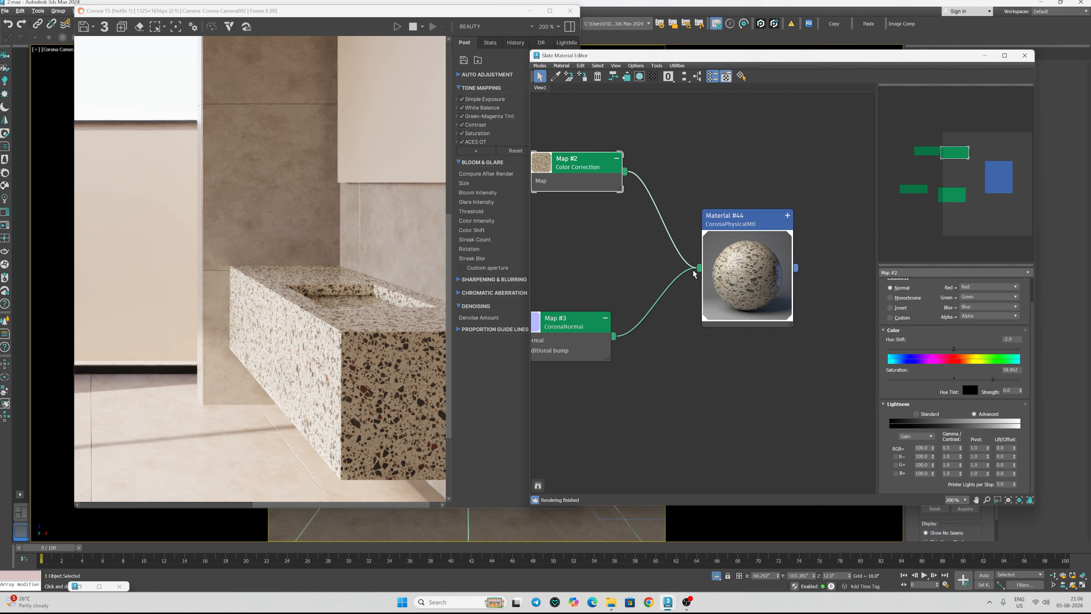
scroll(695, 274, "down", 8)
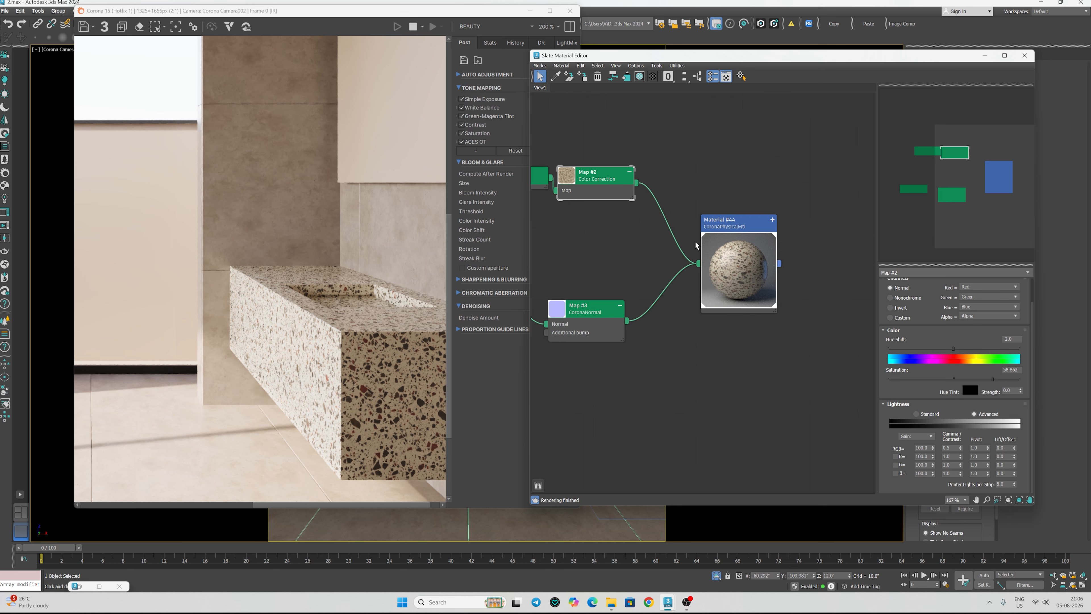
scroll(271, 240, "down", 4)
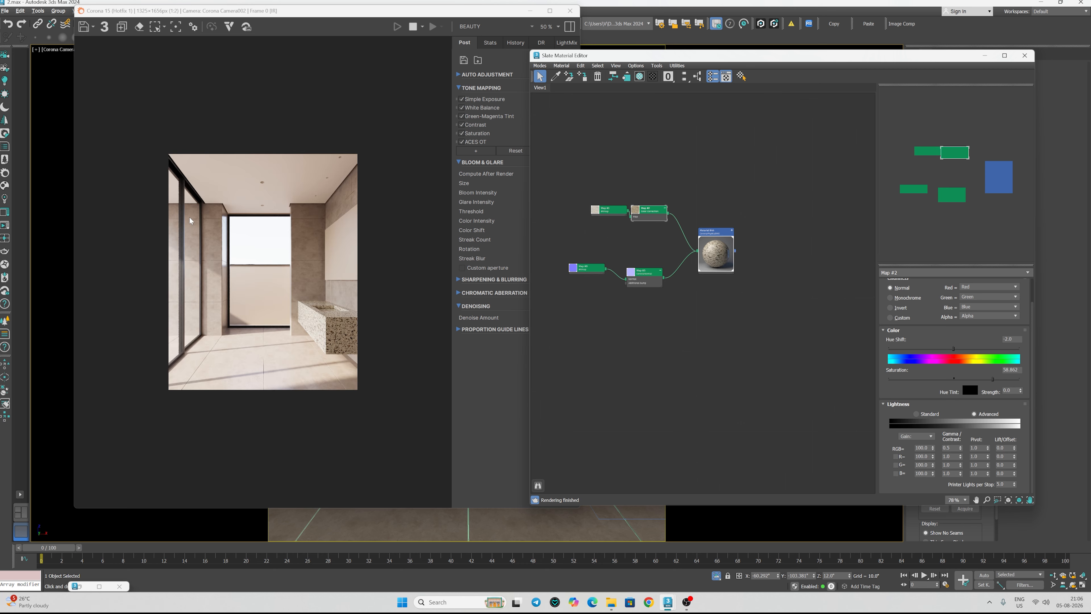
scroll(239, 302, "up", 2)
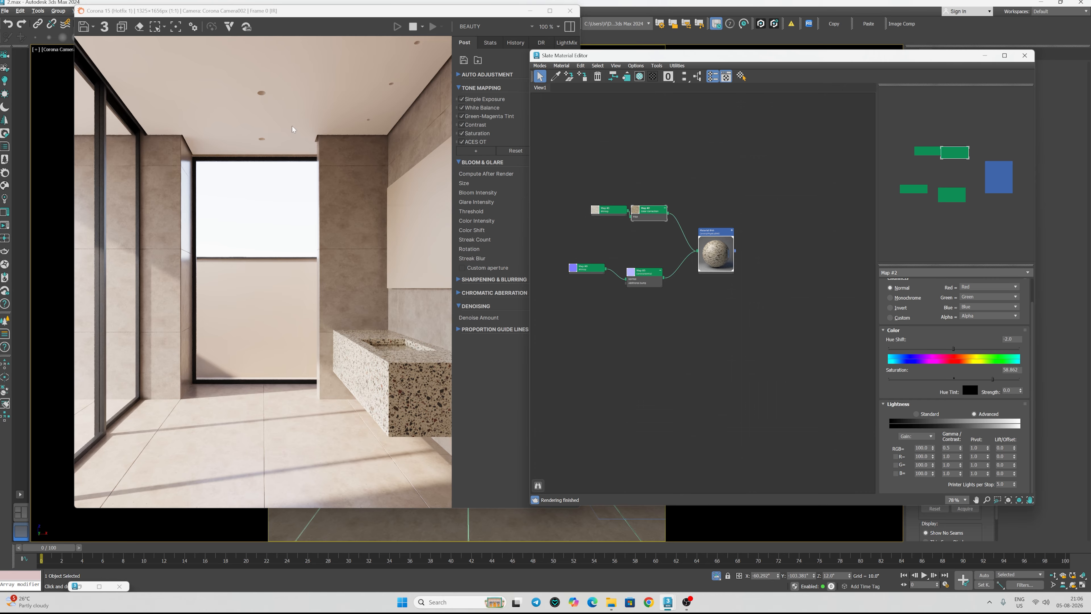
- Select the ceiling and load its material into the material editor to check its basic parameters
left_click(984, 56)
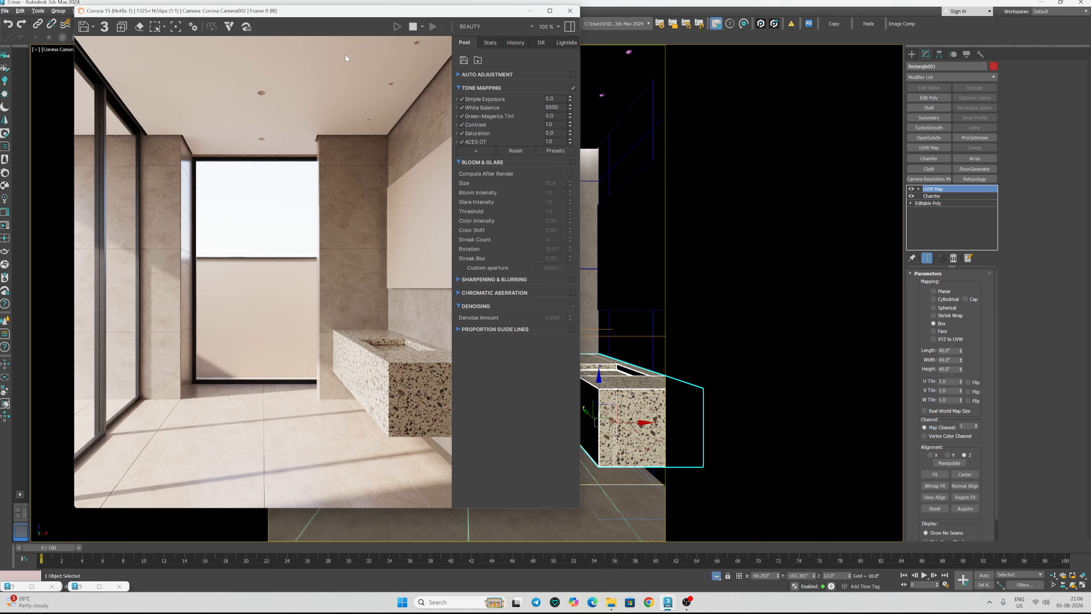
left_click_drag(442, 12, 315, 129)
left_click(480, 77)
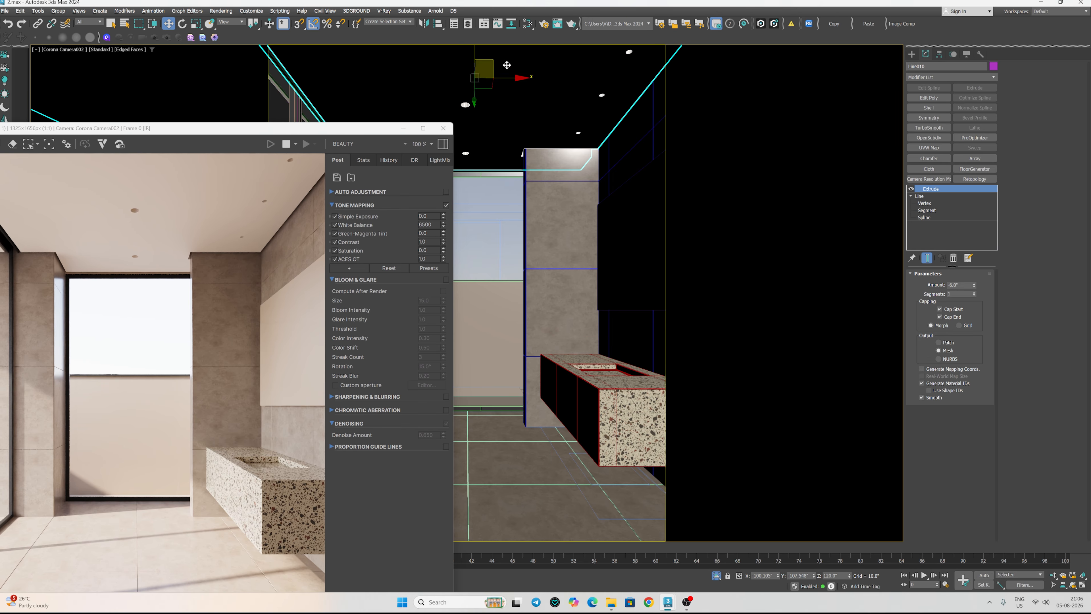
left_click(527, 25)
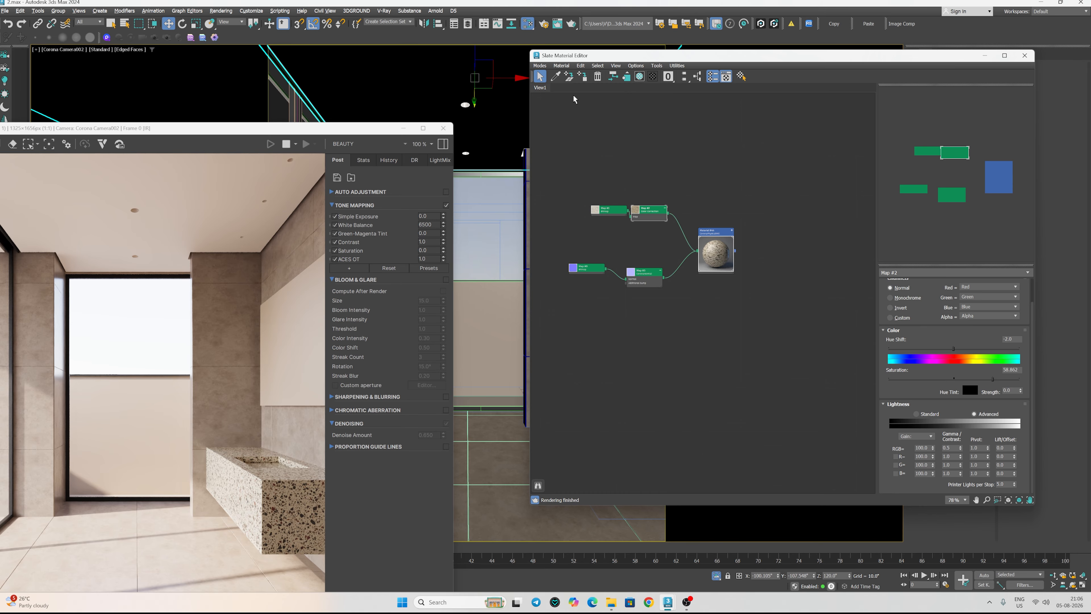
left_click(558, 67)
left_click(577, 83)
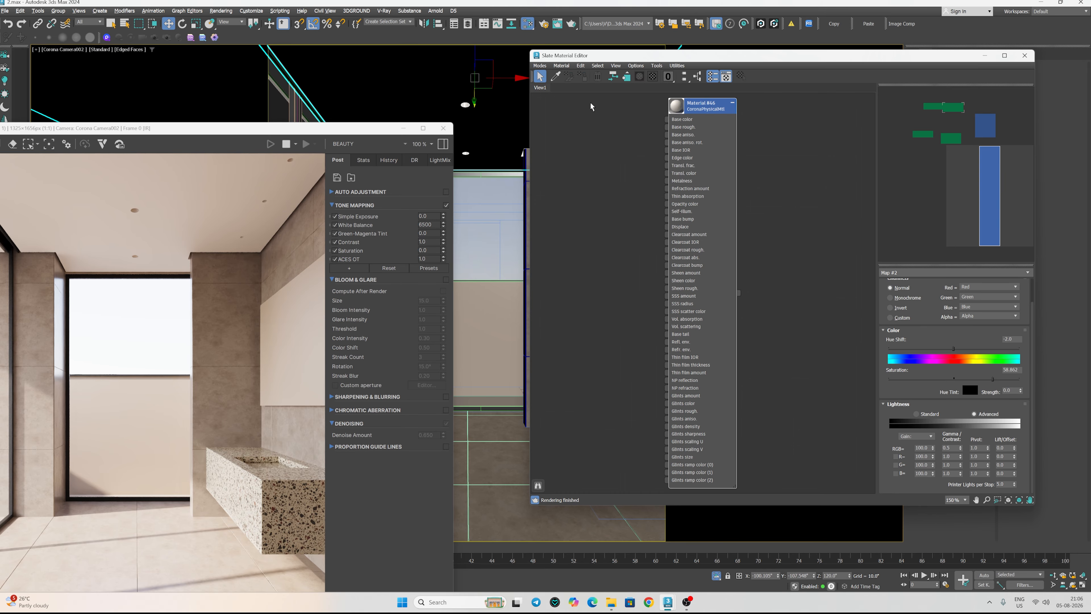
double_click(679, 108)
left_click(732, 103)
scroll(698, 145, "up", 1)
middle_click_drag(698, 144, 688, 255)
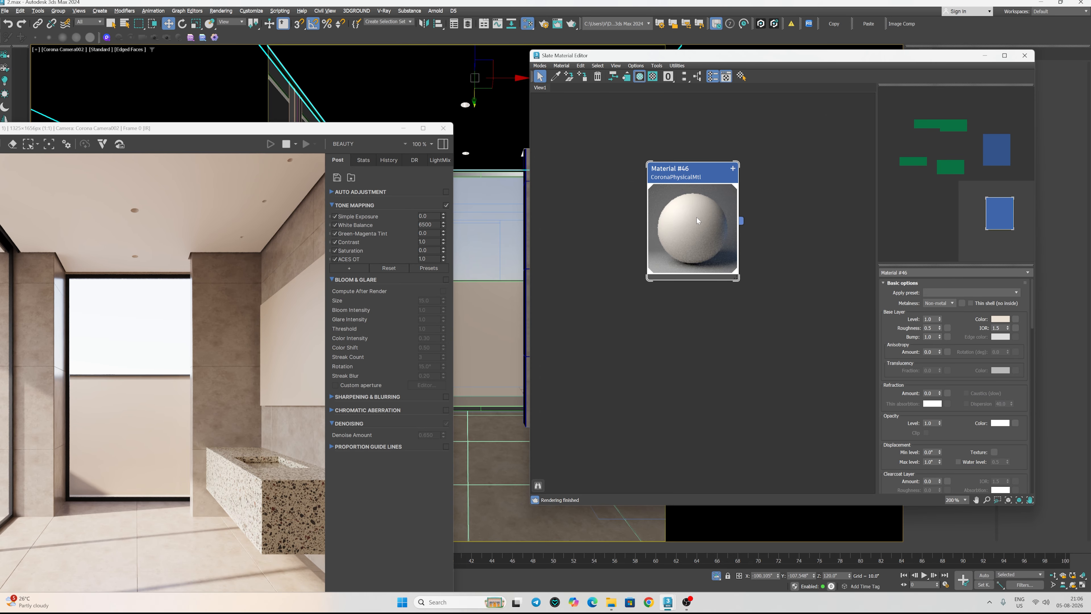
- Select the compound wall outside the window and clear the material editor's view
left_click_drag(252, 136, 478, 405)
left_click(482, 313)
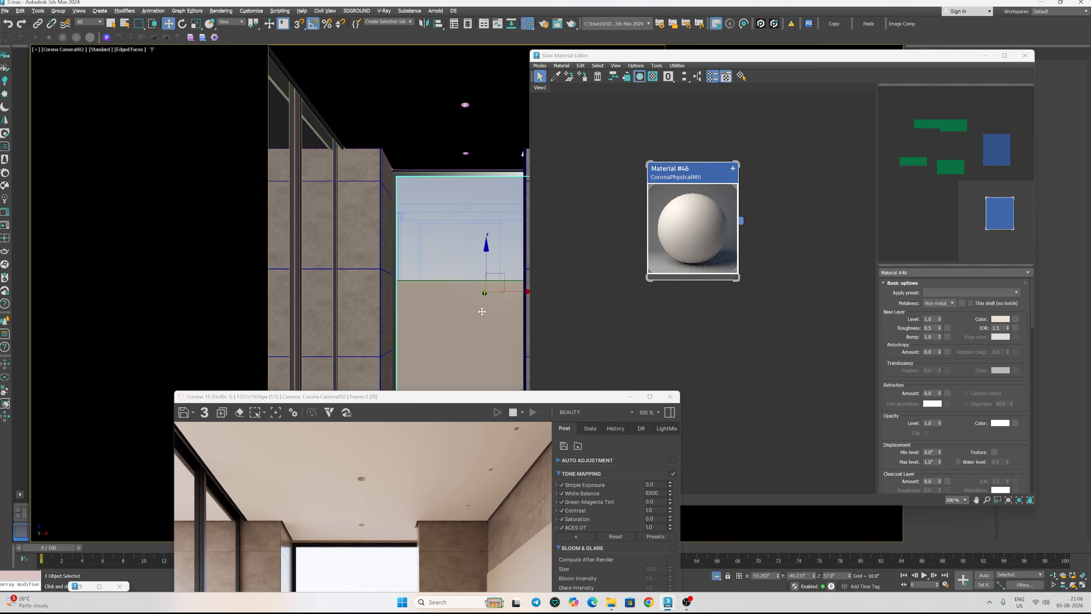
left_click(482, 311)
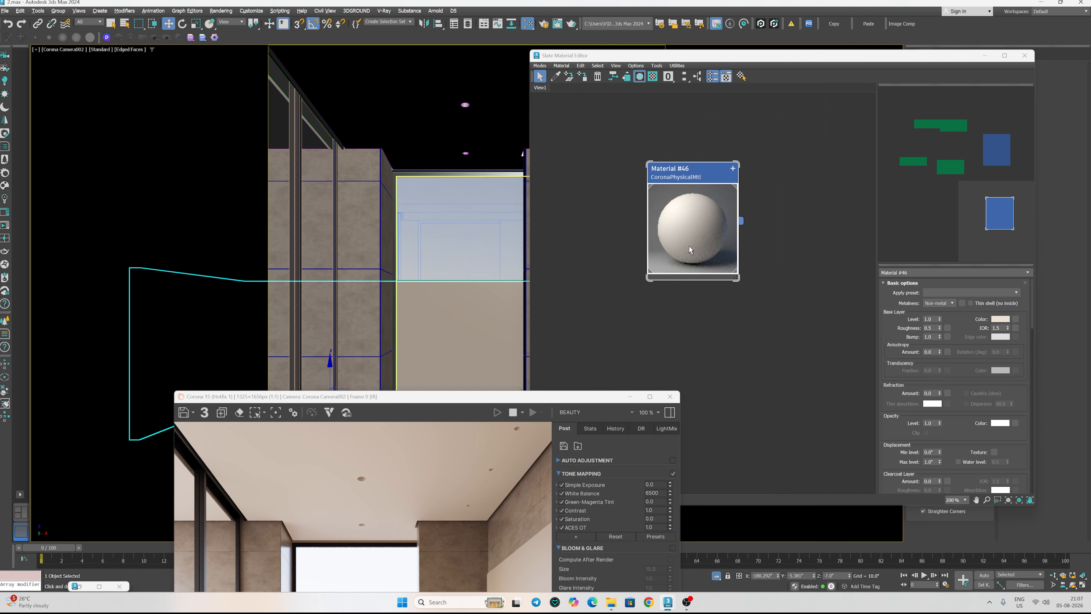
scroll(688, 246, "down", 7)
left_click(656, 155)
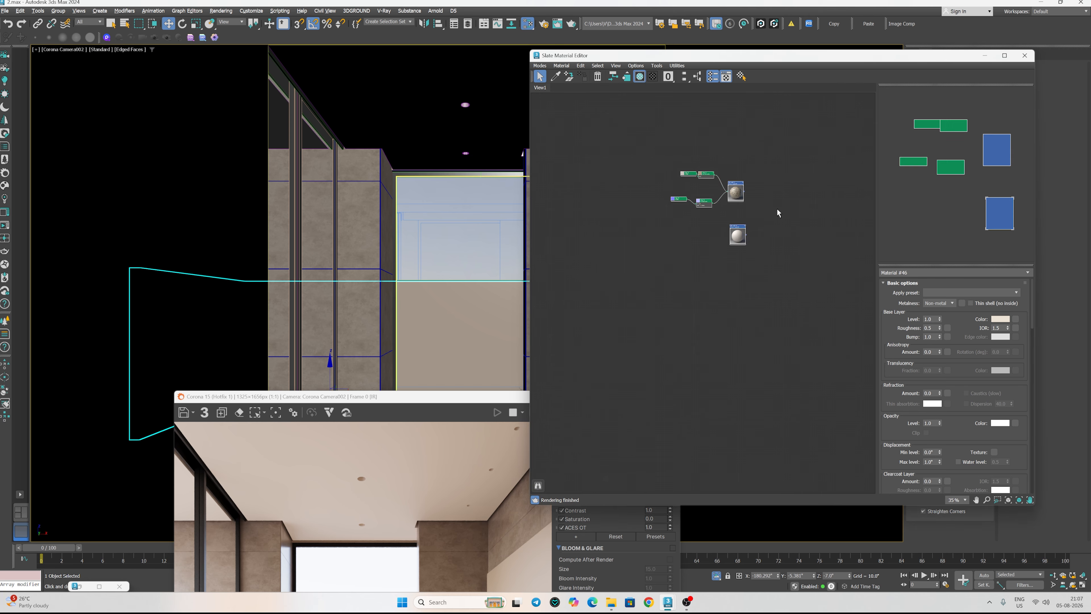
left_click(595, 78)
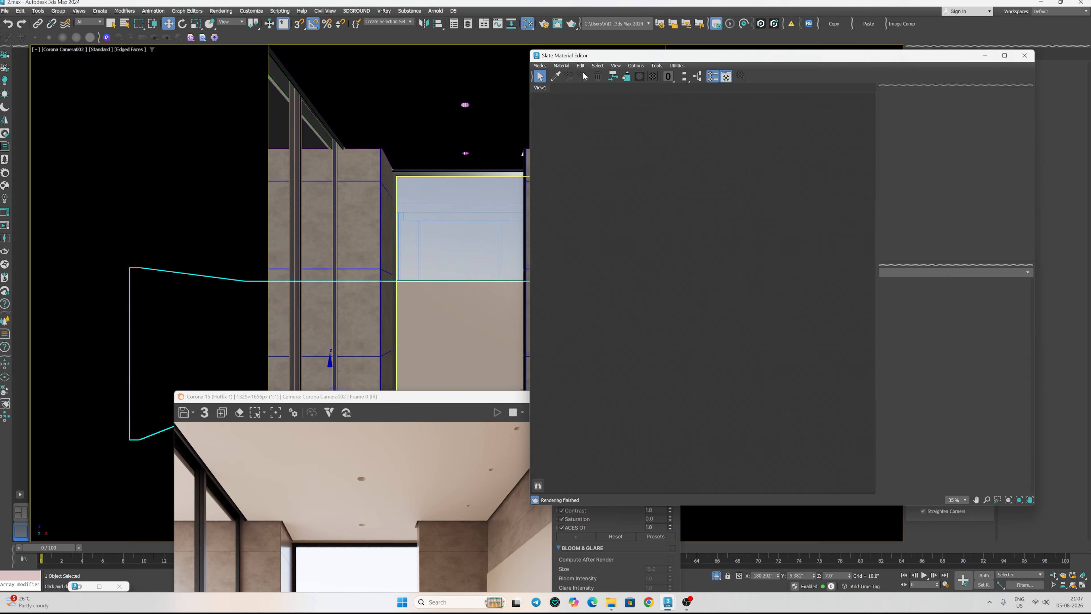
- Load the selected compound wall's material into the material editor, show its parameters and collapse its list of map inputs
left_click(562, 66)
left_click(566, 83)
left_click(635, 165)
double_click(678, 107)
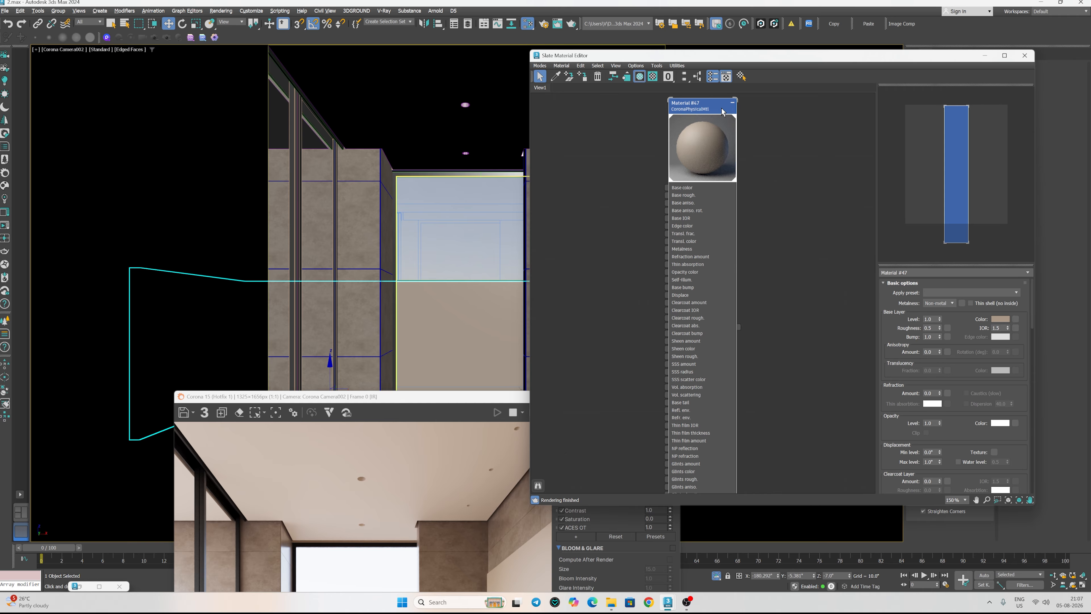
left_click(732, 103)
middle_click_drag(698, 126, 704, 193)
scroll(703, 192, "up", 1)
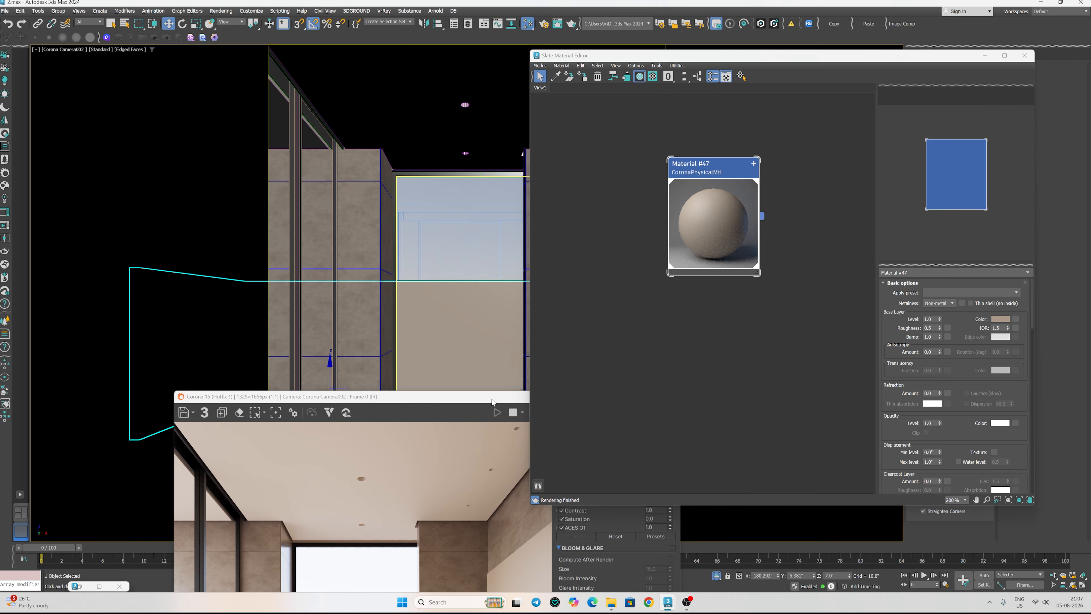
- Bring the concrete albedo texture from the Compund Wall folder into the material editor as a bitmap beside the wall material
left_click_drag(496, 398, 489, 66)
left_click(612, 603)
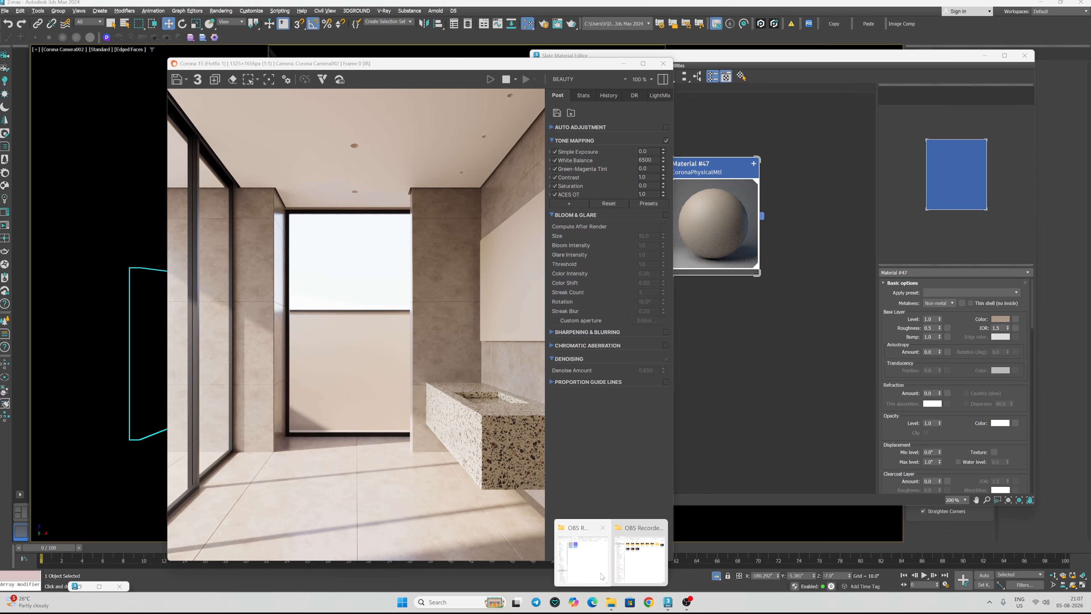
left_click(580, 557)
key("BackSpace")
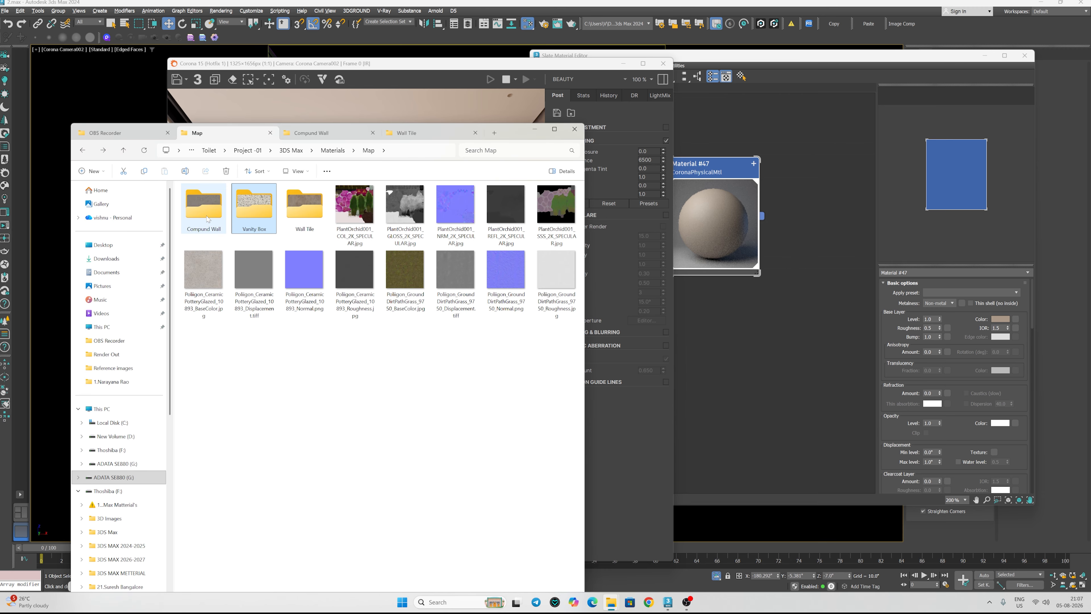
double_click(204, 204)
left_click_drag(204, 211, 592, 180)
left_click(534, 129)
left_click(624, 63)
left_click_drag(697, 188, 731, 199)
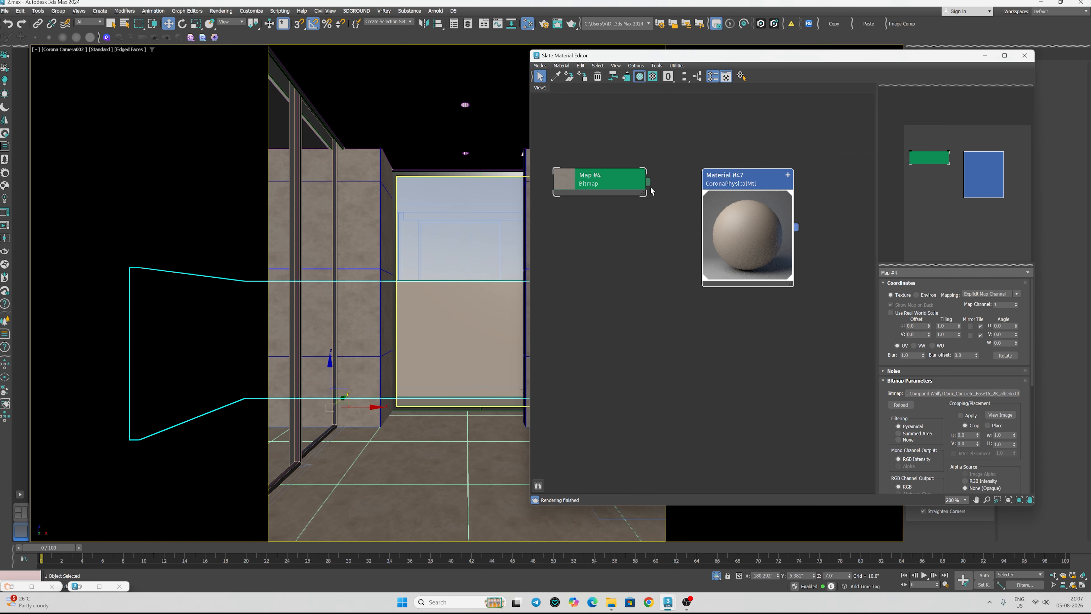
- Run the concrete bitmap through a new Color Correction map and connect it to the wall material's base color
left_click_drag(648, 182, 679, 213)
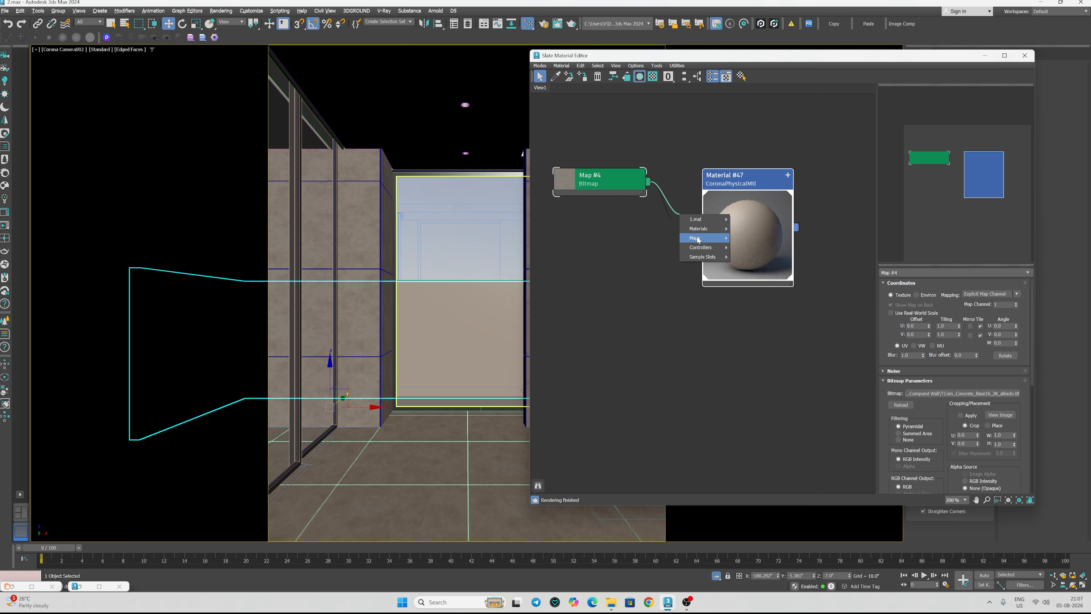
mouse_move(704, 237)
mouse_move(769, 247)
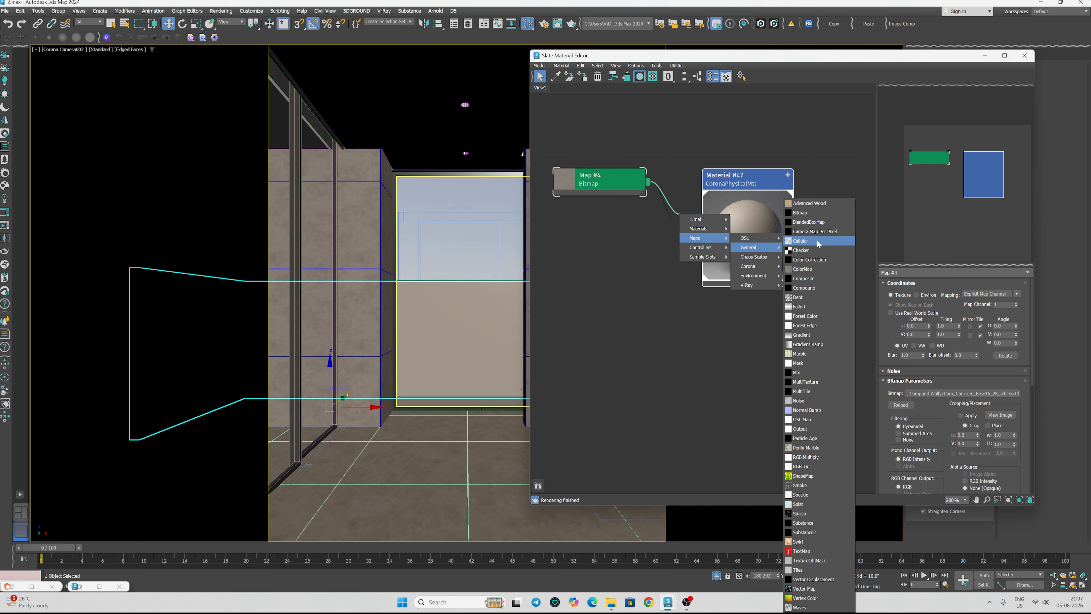
left_click(809, 258)
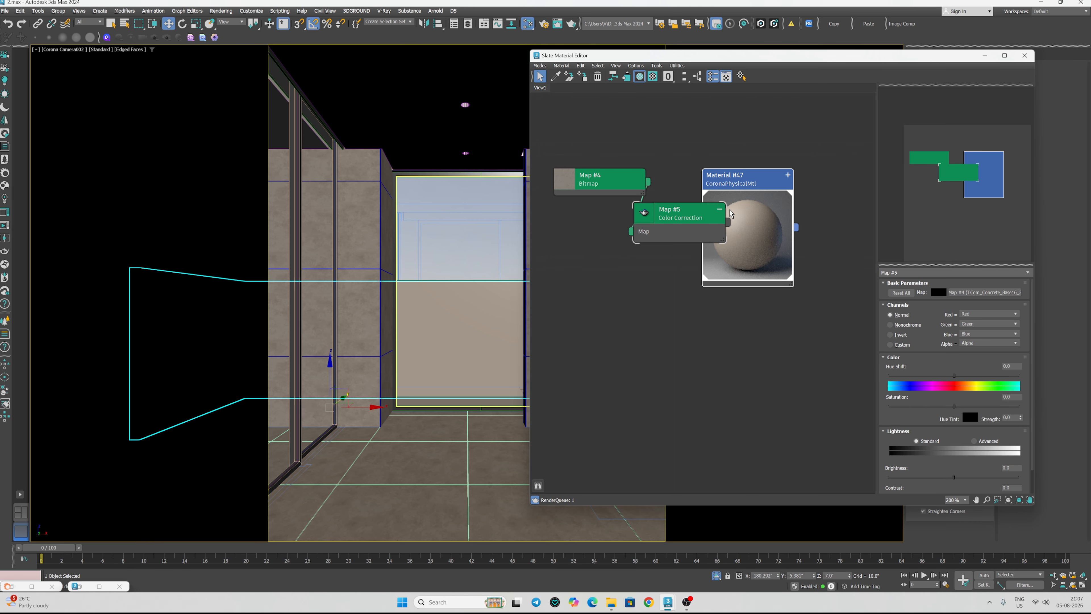
left_click_drag(730, 222, 746, 288)
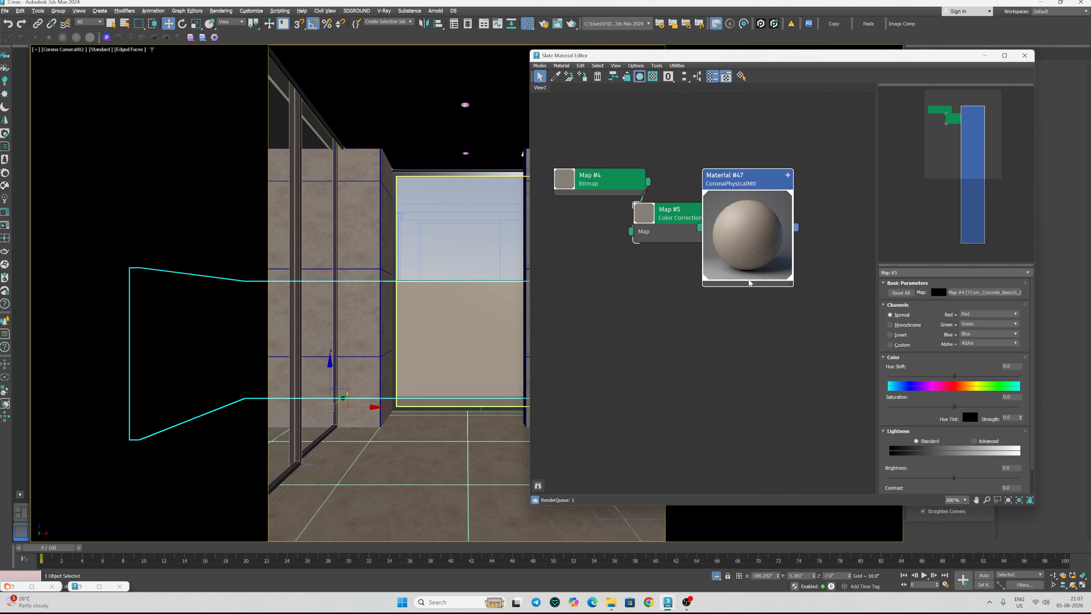
left_click_drag(751, 227, 784, 204)
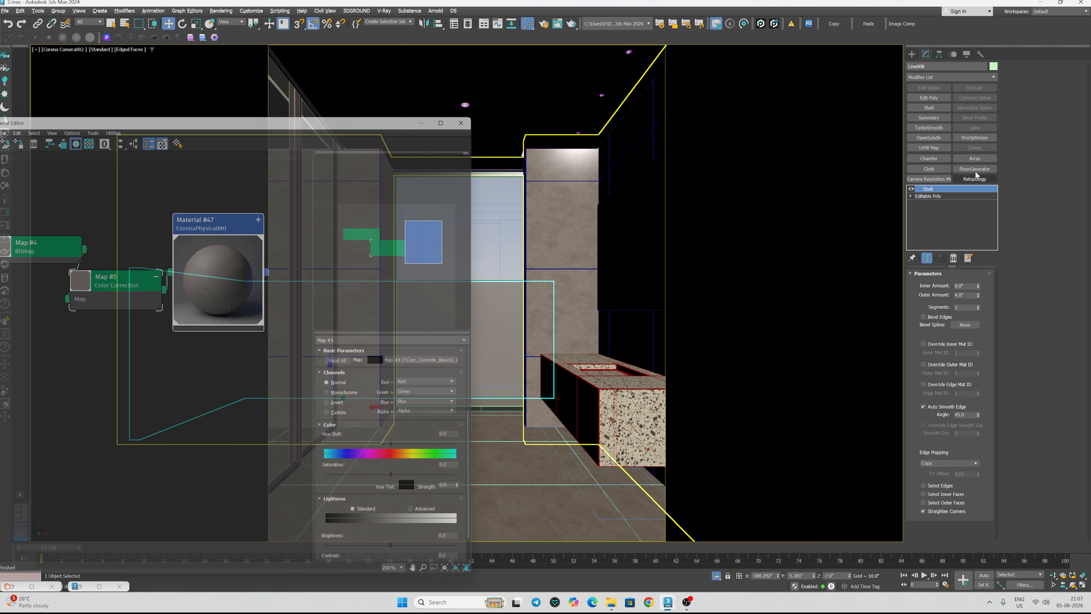
- Add a UVW Map modifier with box mapping to the compound wall and check its concrete texture in the render
left_click(929, 148)
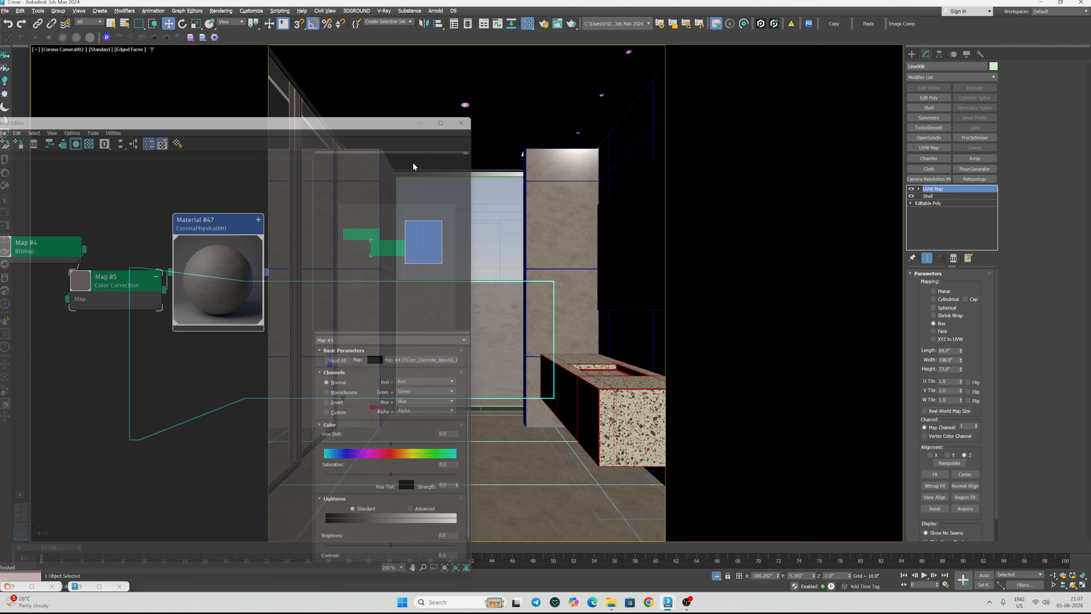
left_click(367, 126)
left_click_drag(367, 126, 734, 123)
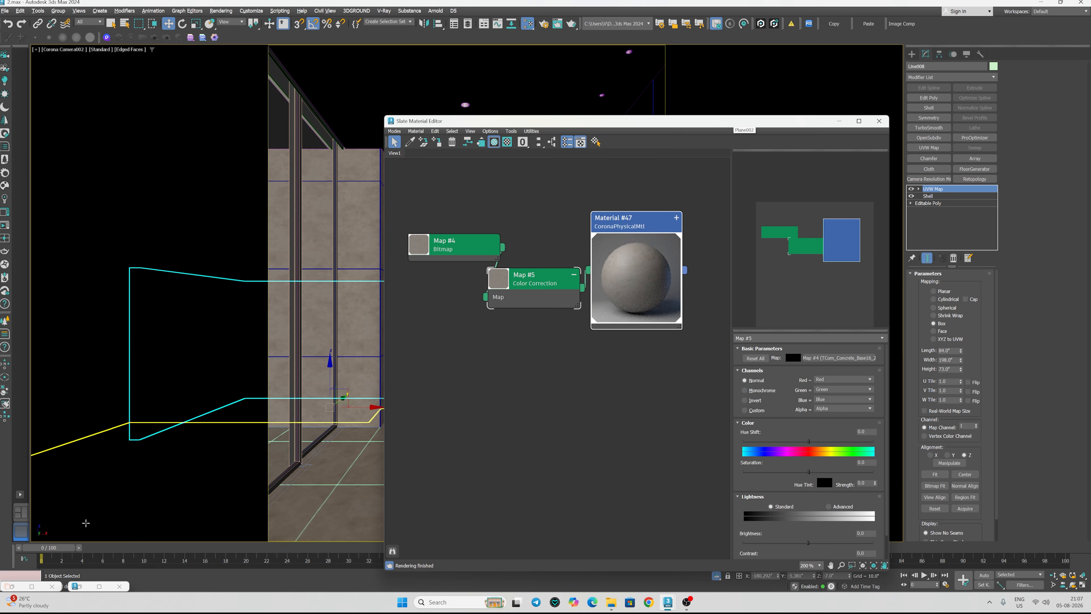
left_click(15, 586)
scroll(366, 366, "up", 2)
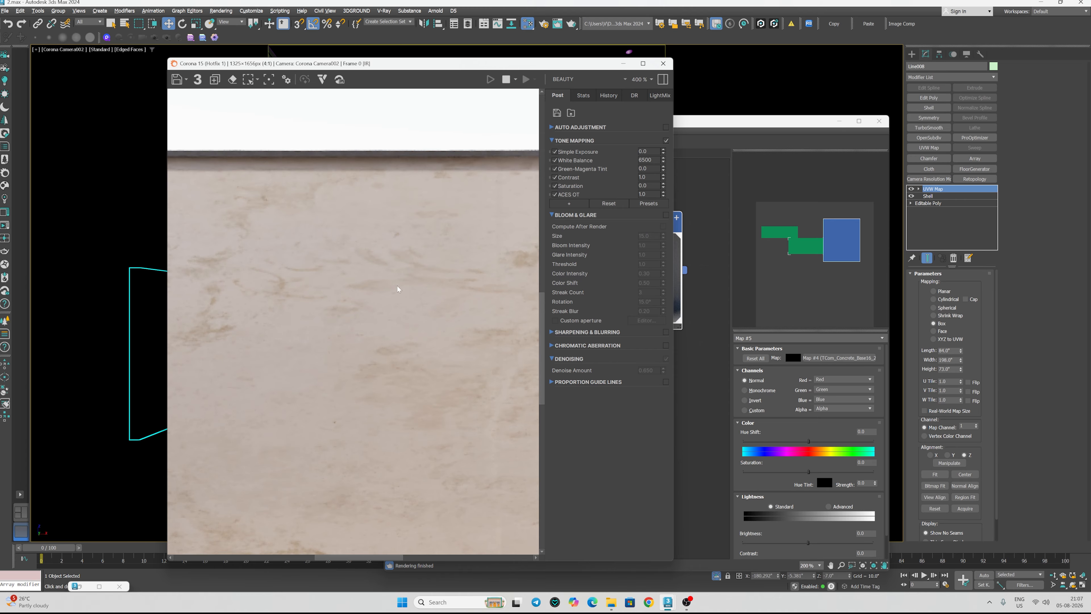
scroll(397, 285, "down", 1)
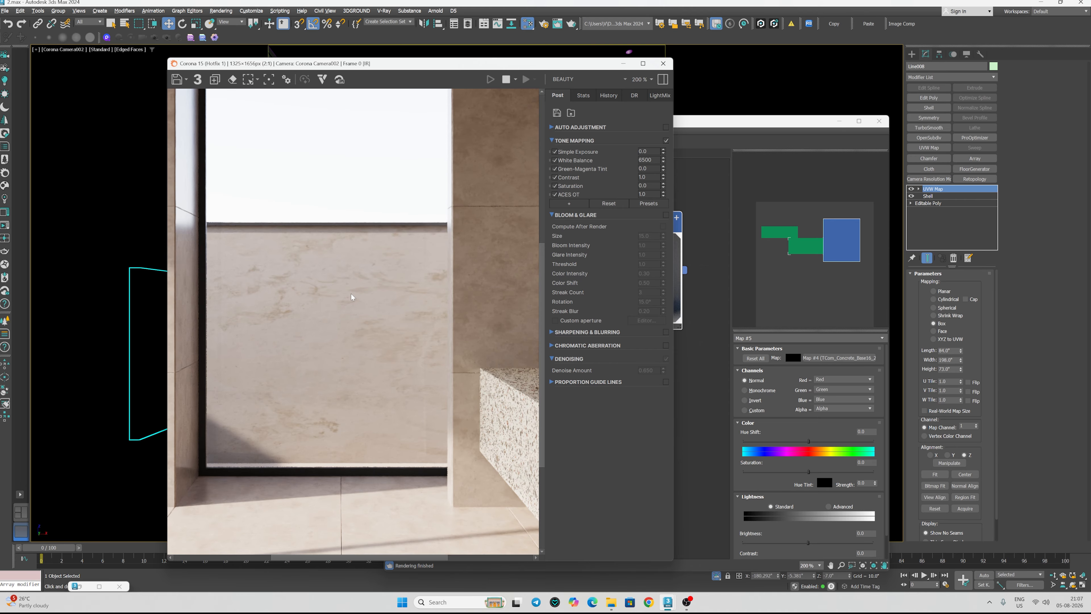
- Set the compound wall's UVW Map box length, width and height to 100" and check the concrete texture in the render
double_click(949, 351)
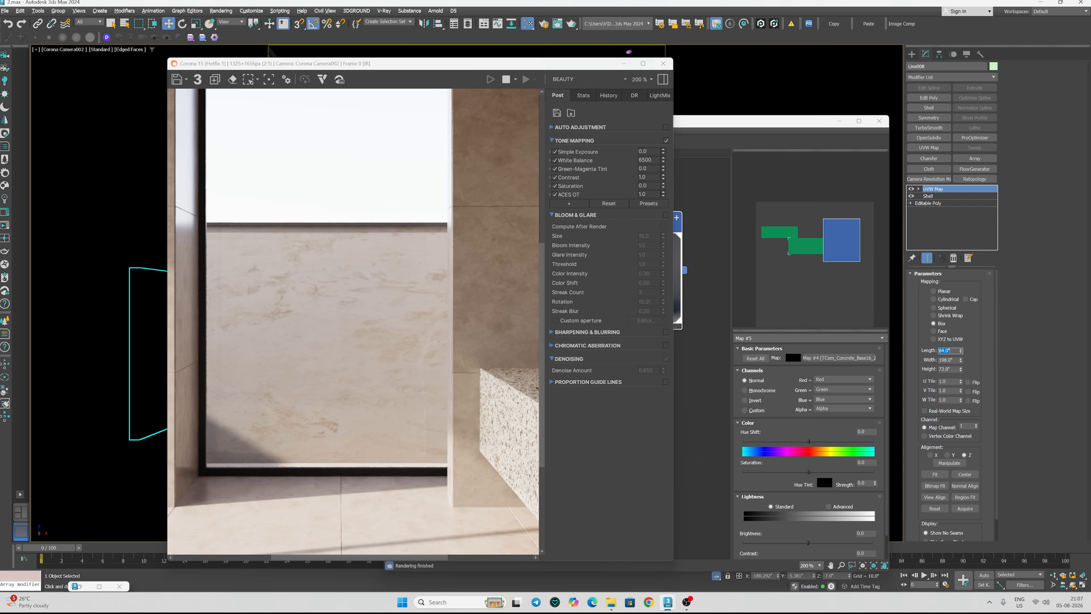
key("Tab")
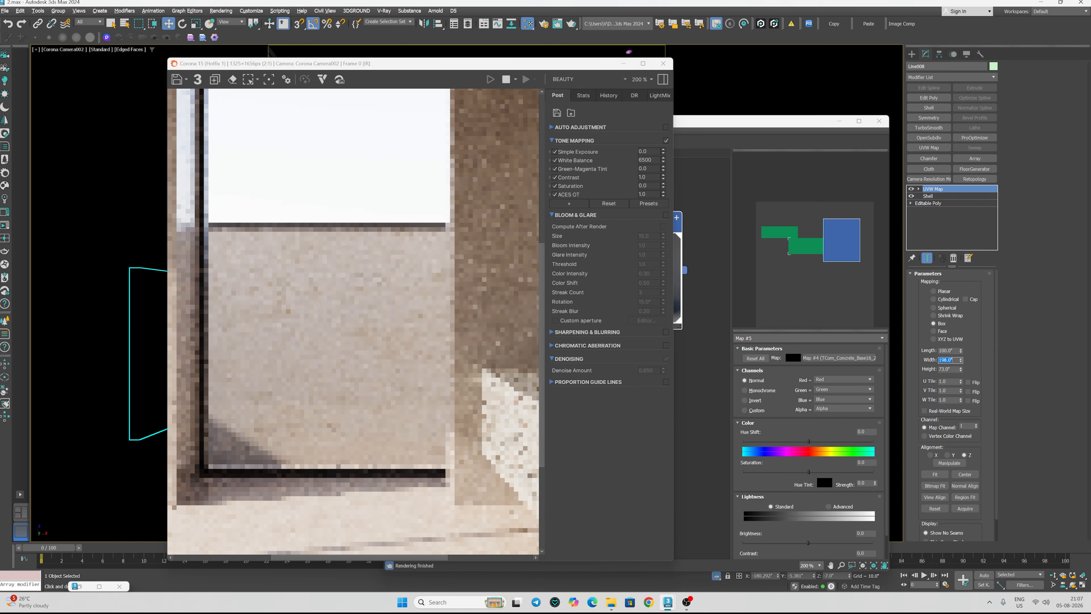
type("100")
key("Tab")
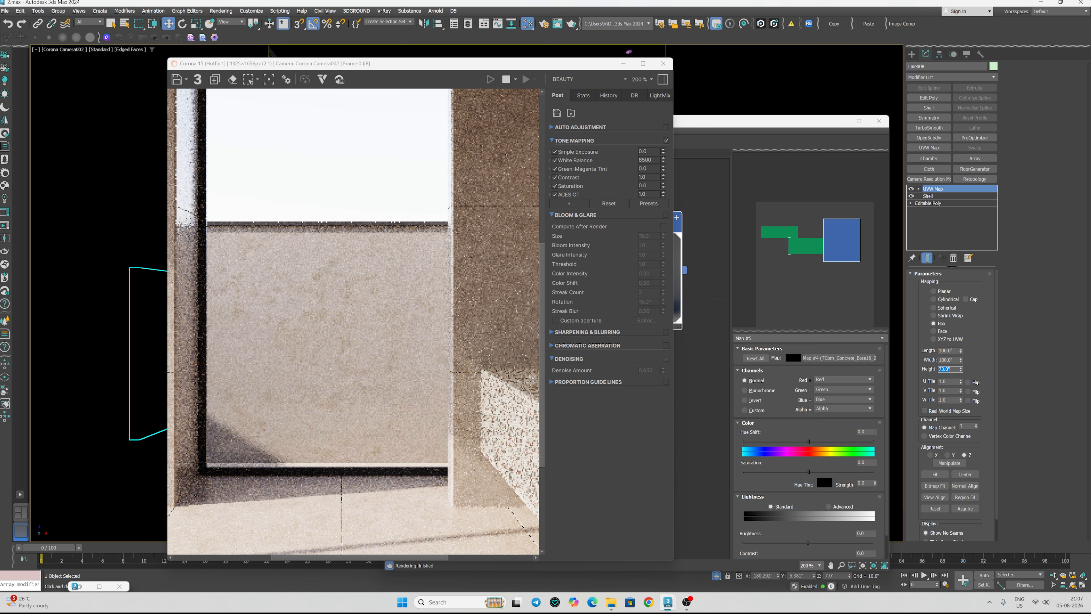
type("100")
key("Return")
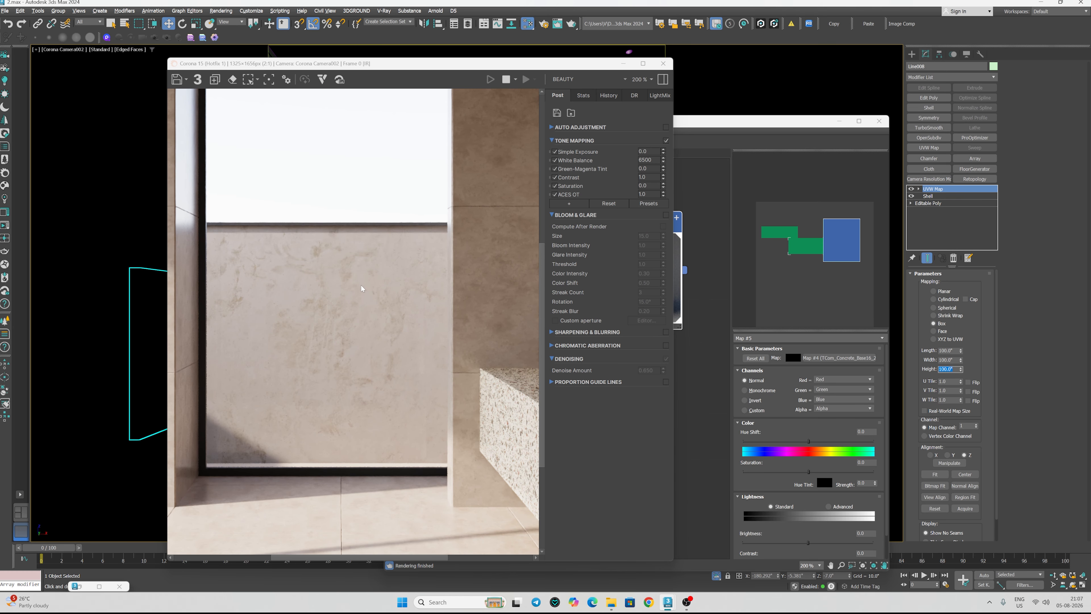
scroll(332, 370, "down", 4)
scroll(332, 374, "up", 4)
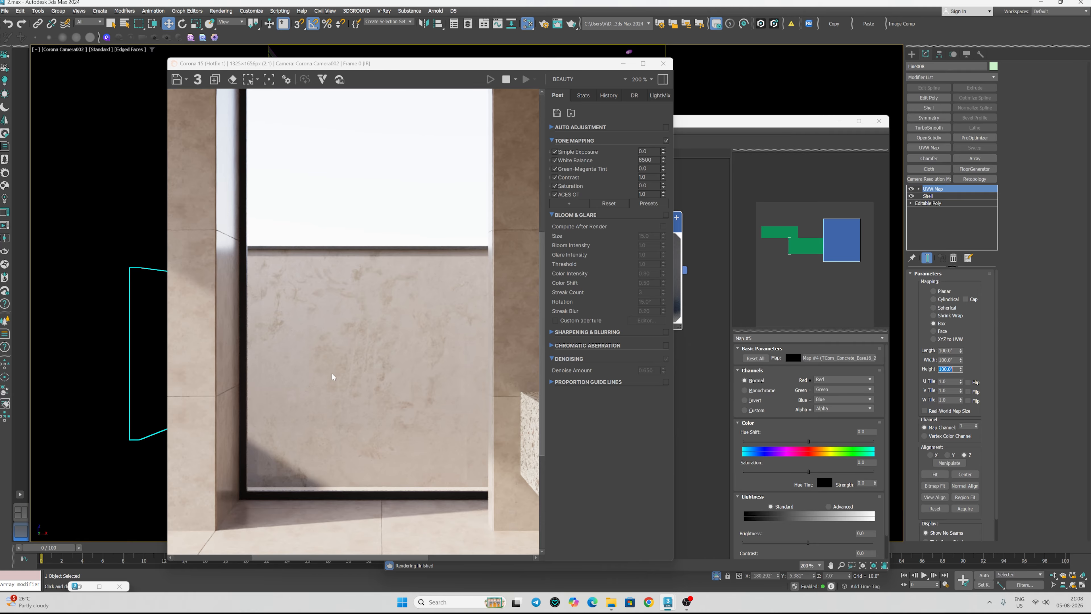
- Move the concrete bitmap node away from the Color Correction node and show the bitmap's parameters
left_click(724, 267)
left_click(534, 277)
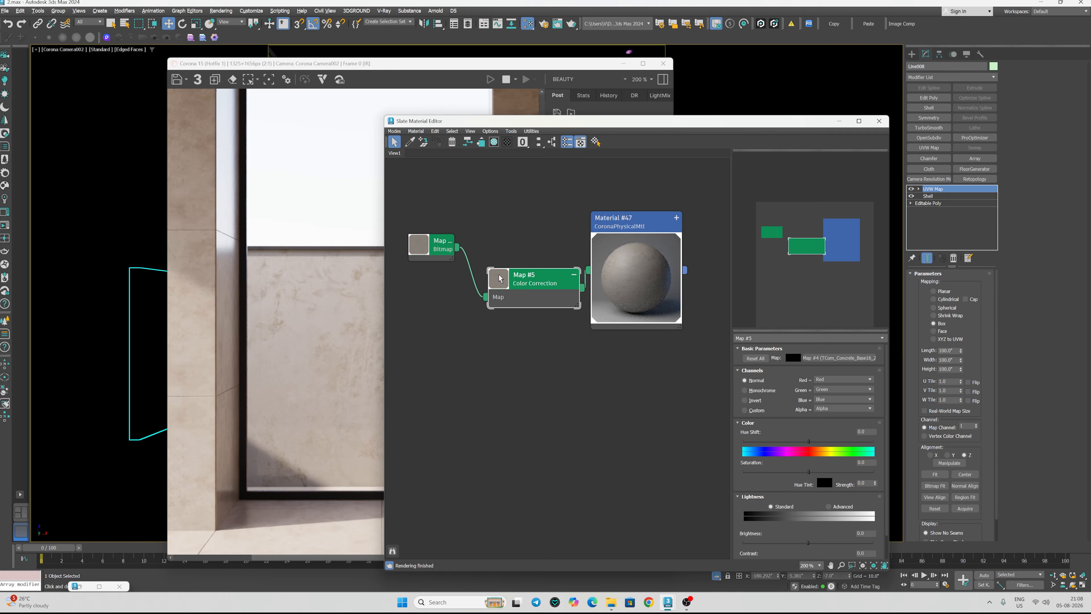
left_click_drag(451, 242, 439, 243)
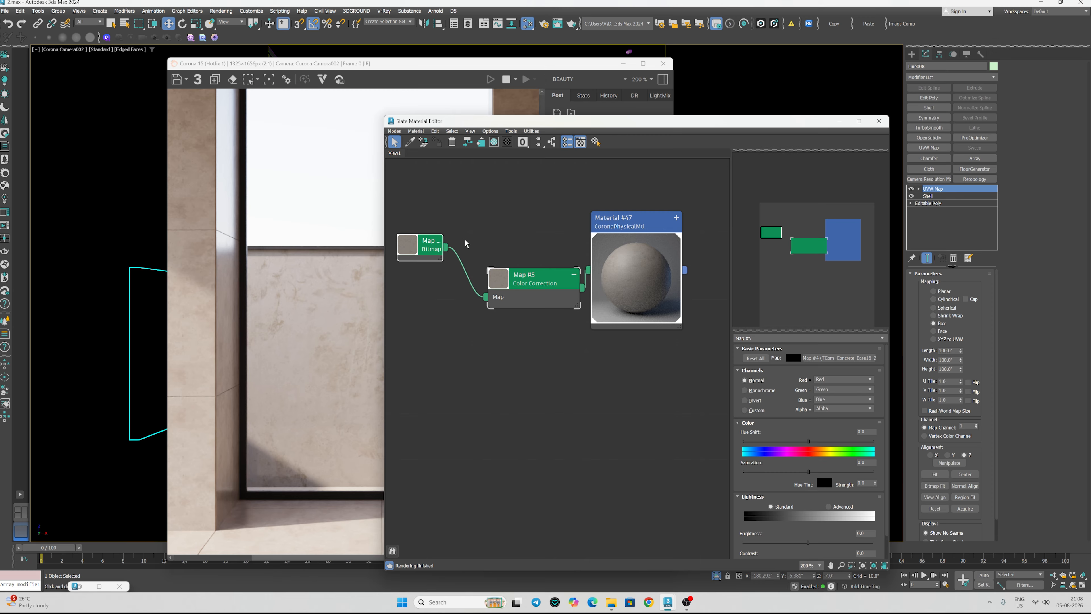
double_click(442, 257)
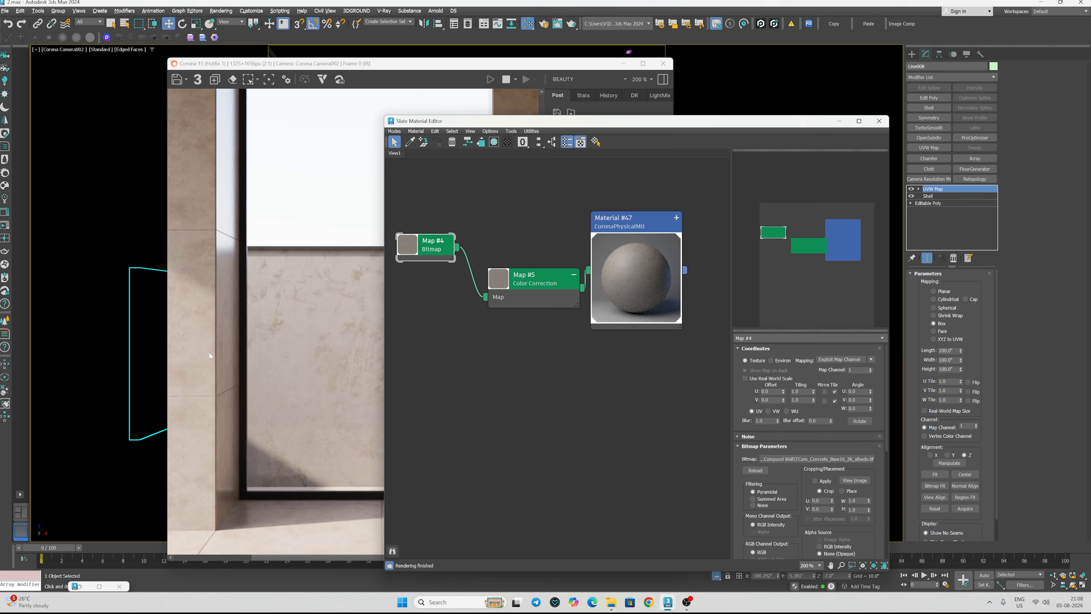
- Examine the compound wall in the reference image and move the wall's material node away from the Color Correction node
left_click(79, 586)
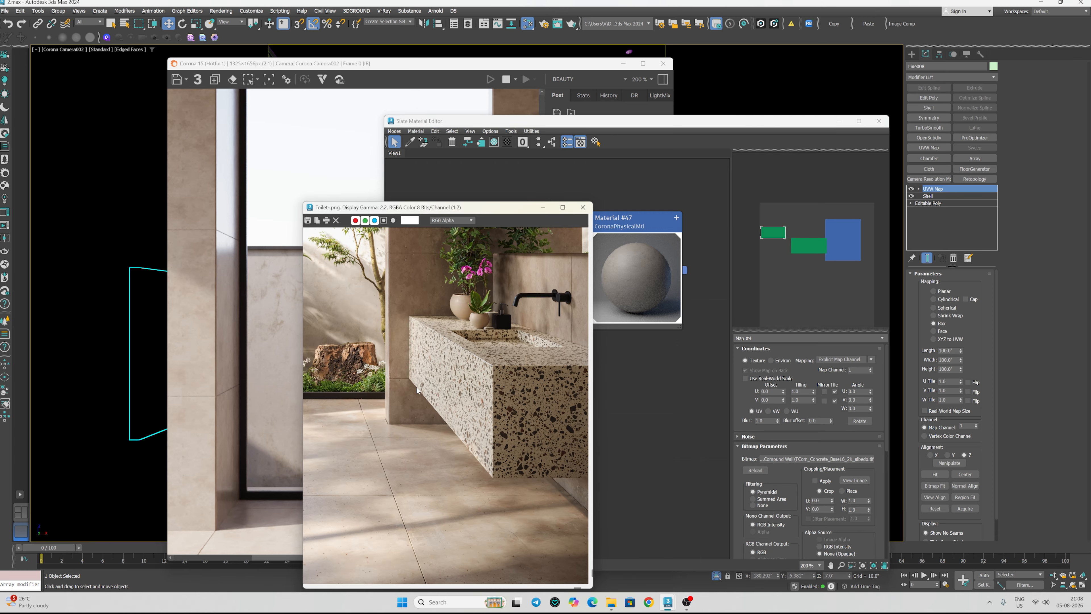
scroll(396, 378, "down", 1)
scroll(394, 377, "up", 2)
scroll(494, 450, "down", 1)
scroll(483, 444, "up", 1)
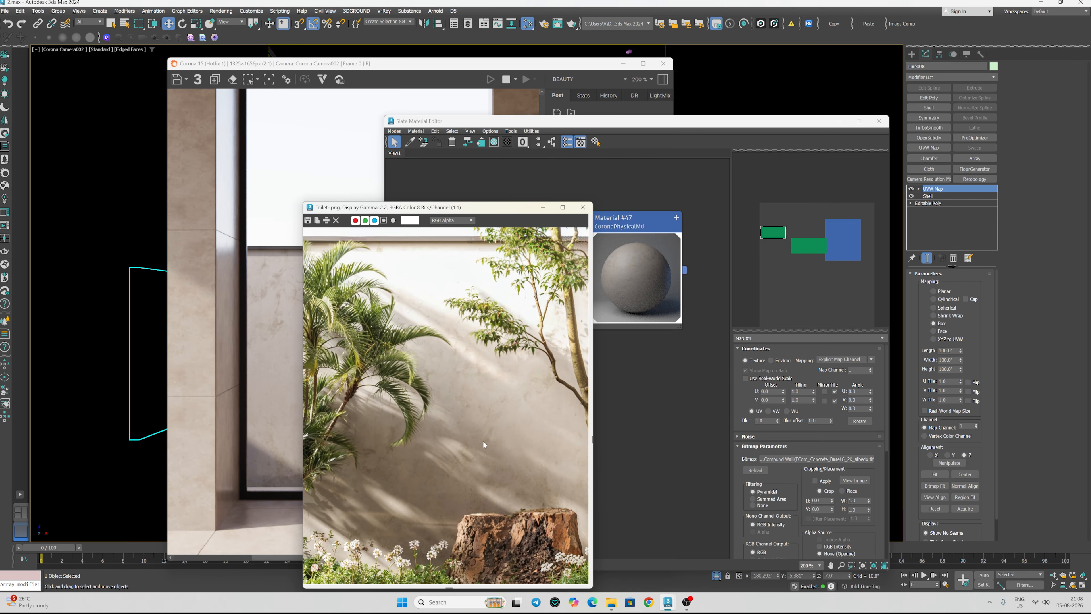
double_click(637, 228)
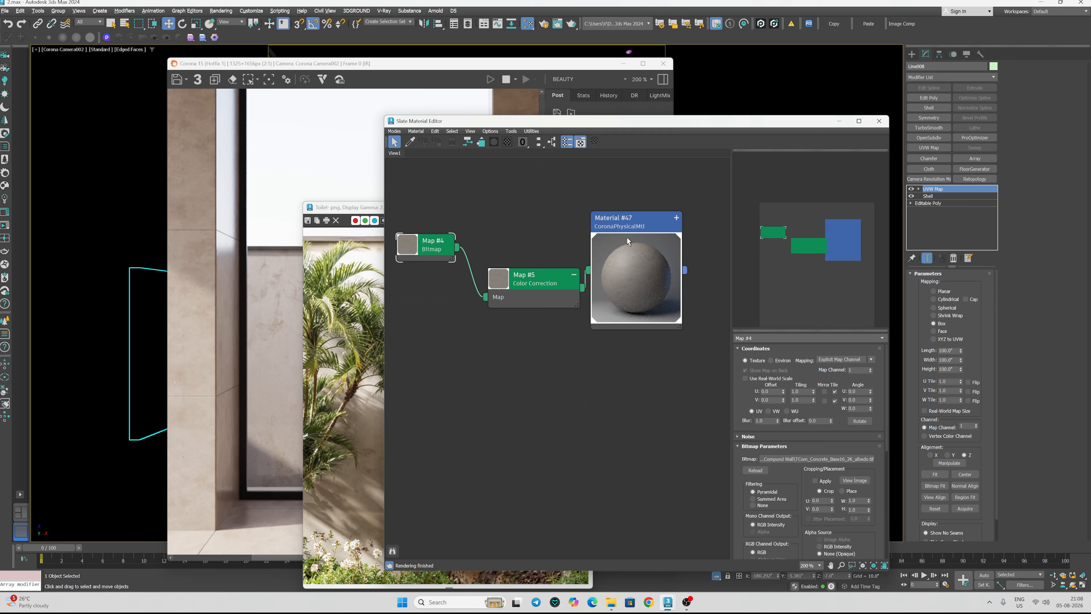
left_click_drag(656, 263, 714, 241)
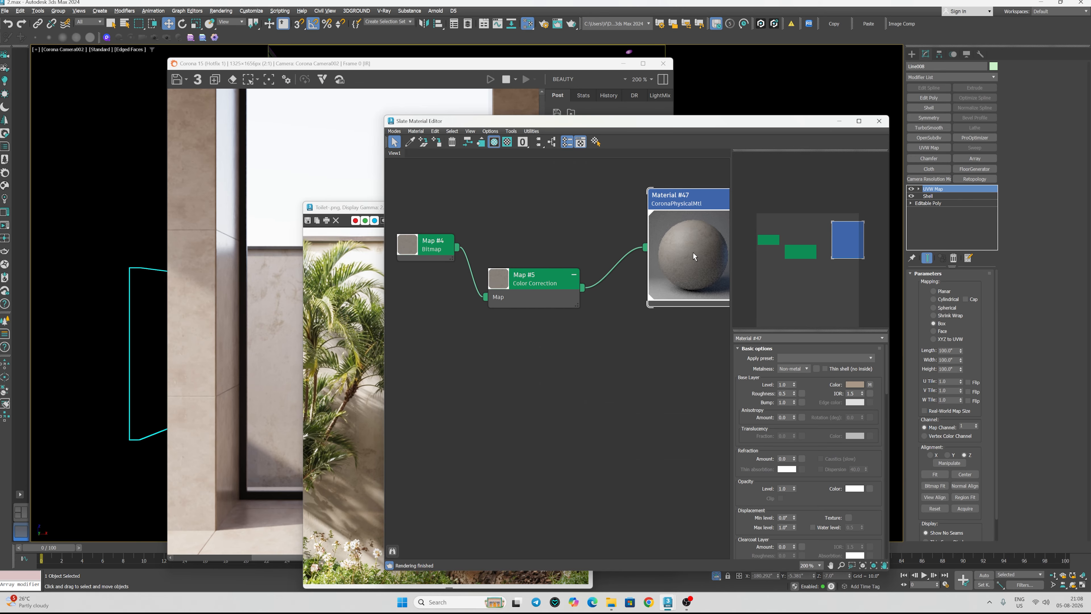
middle_click_drag(604, 236, 483, 236)
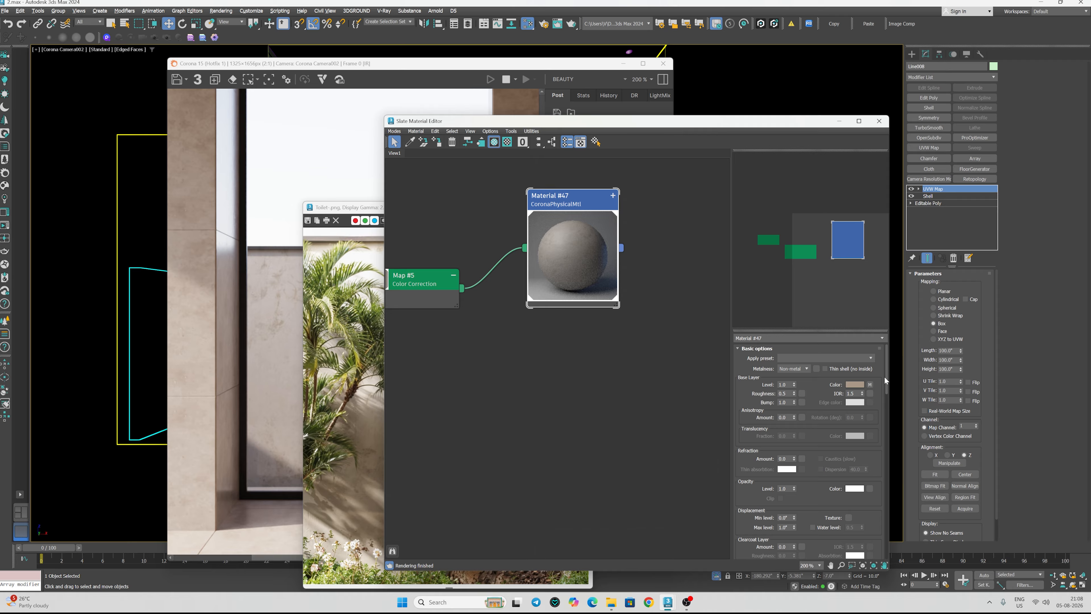
scroll(666, 354, "down", 2)
- Lower the concrete Color Correction map's saturation to about -34.8 and compare the rendered wall with the reference image
left_click(486, 301)
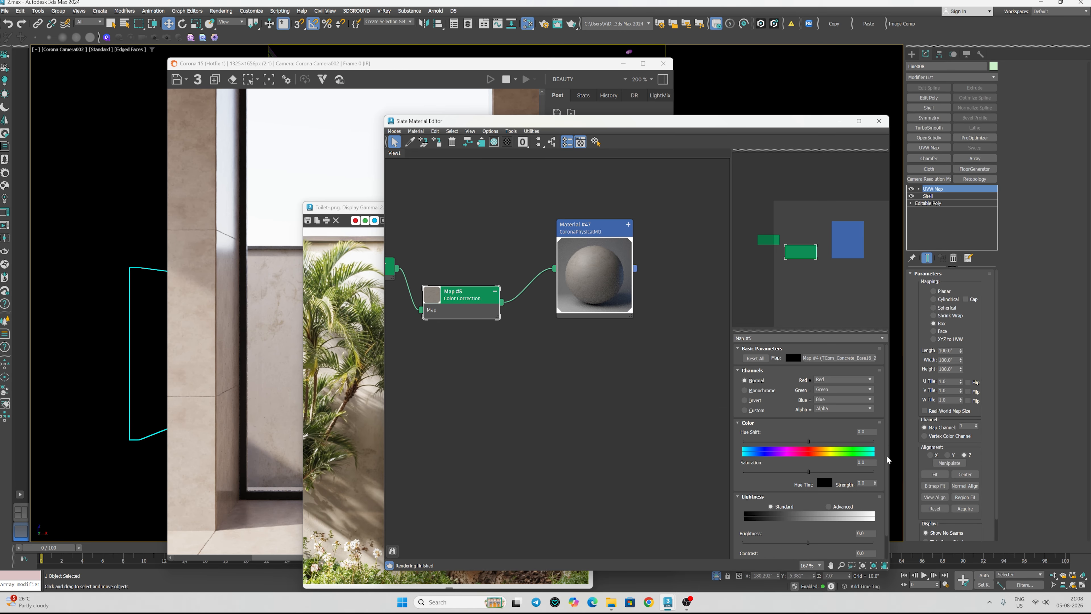
left_click_drag(808, 472, 785, 472)
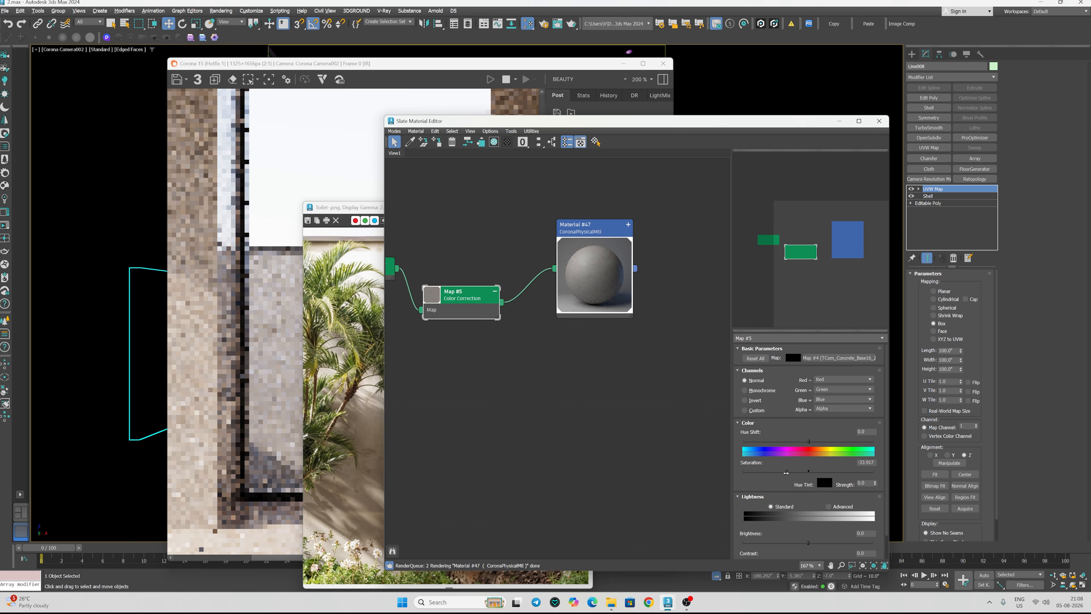
left_click_drag(359, 214, 535, 157)
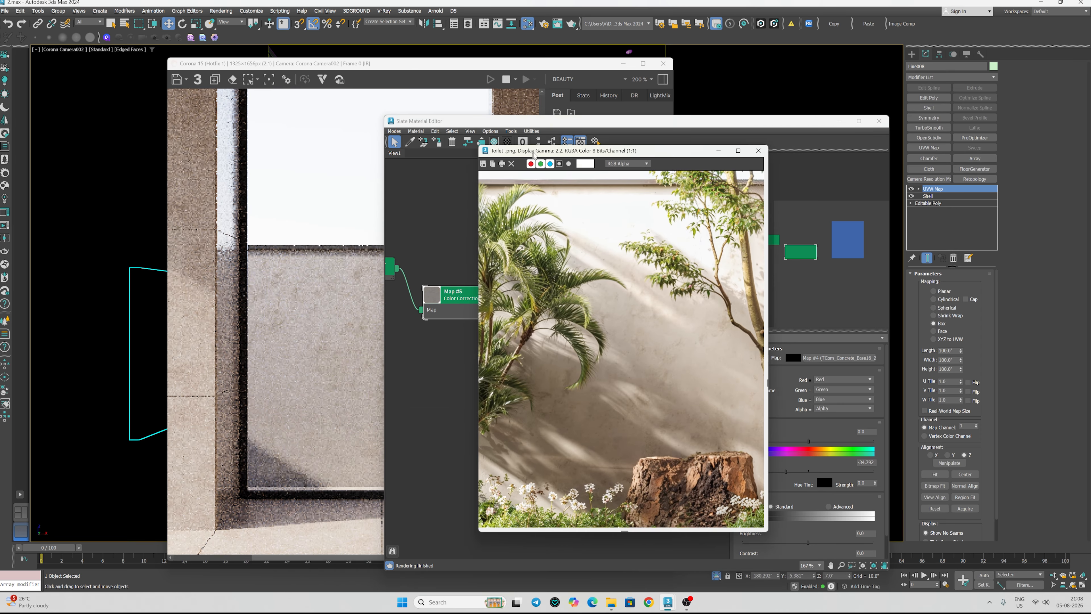
scroll(350, 317, "down", 2)
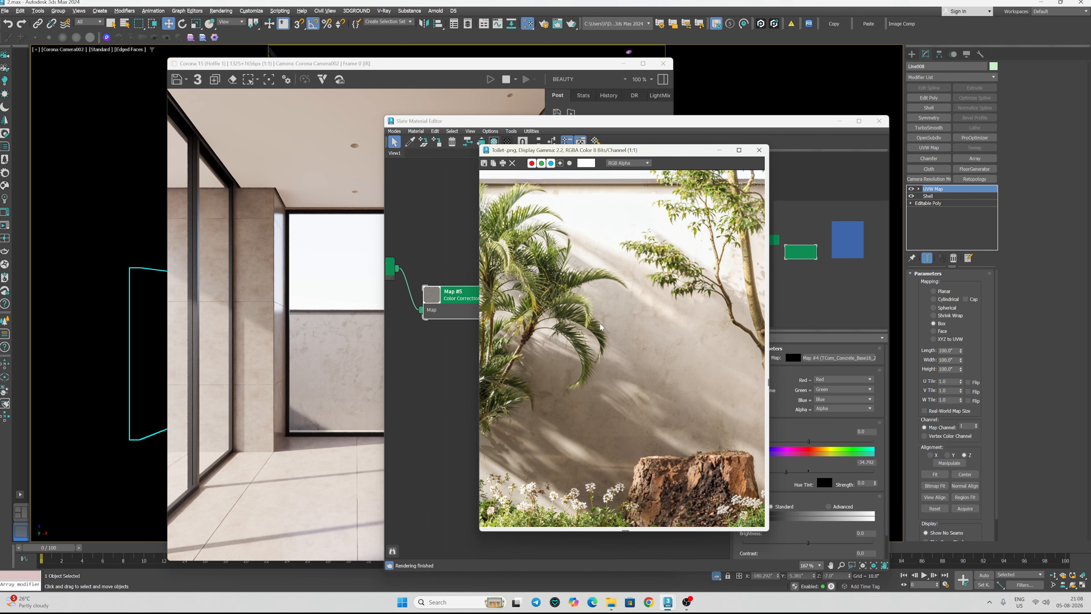
left_click(719, 150)
left_click(839, 120)
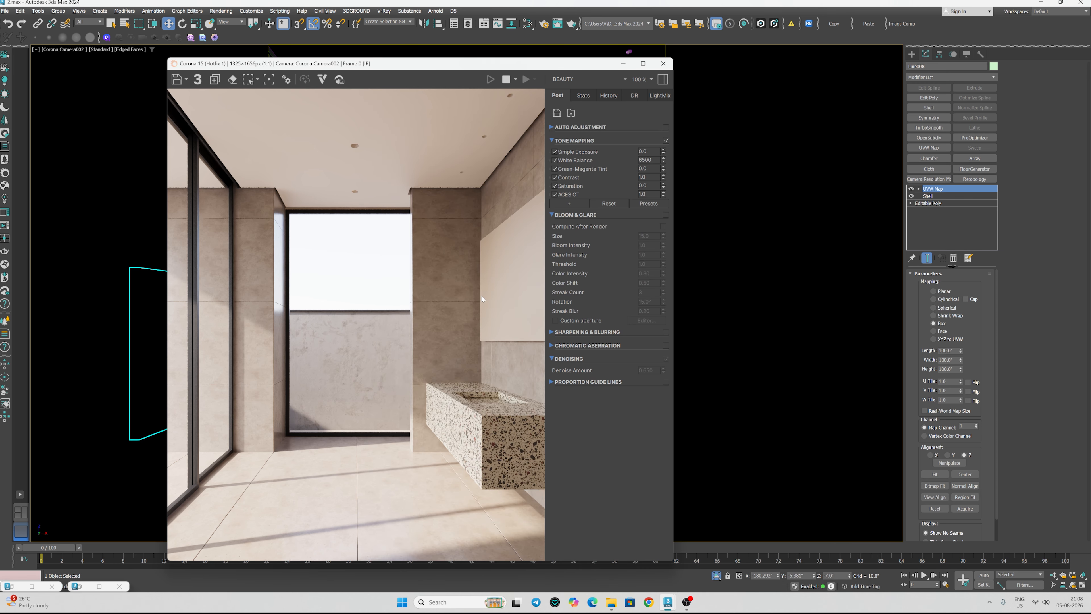
- Try 50 as the wall material's base color map amount, settle on 80 and inspect the wall in the render
key("m")
double_click(587, 314)
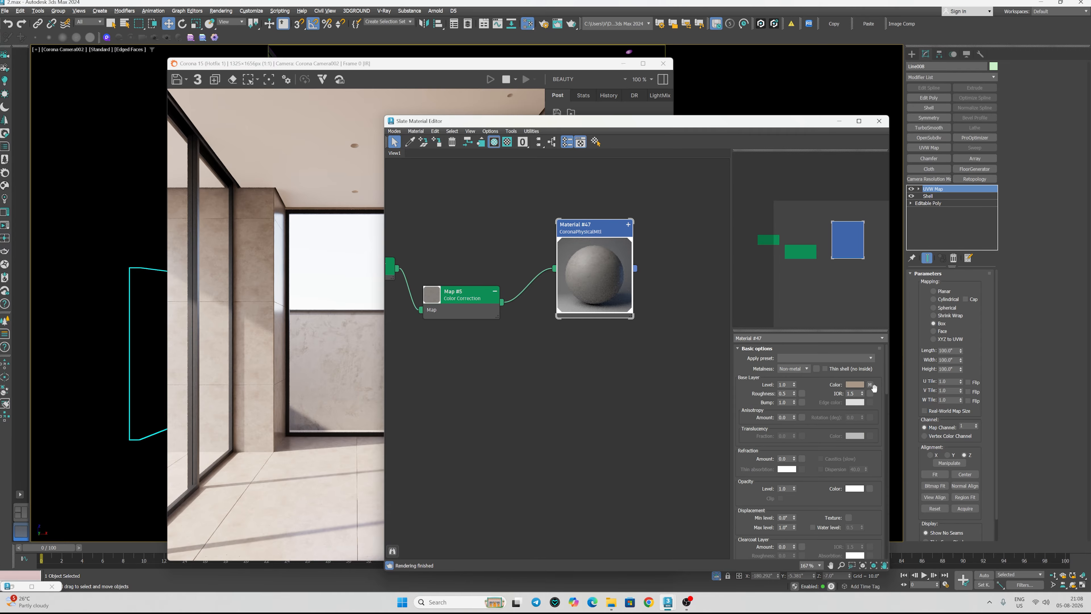
scroll(881, 378, "down", 10)
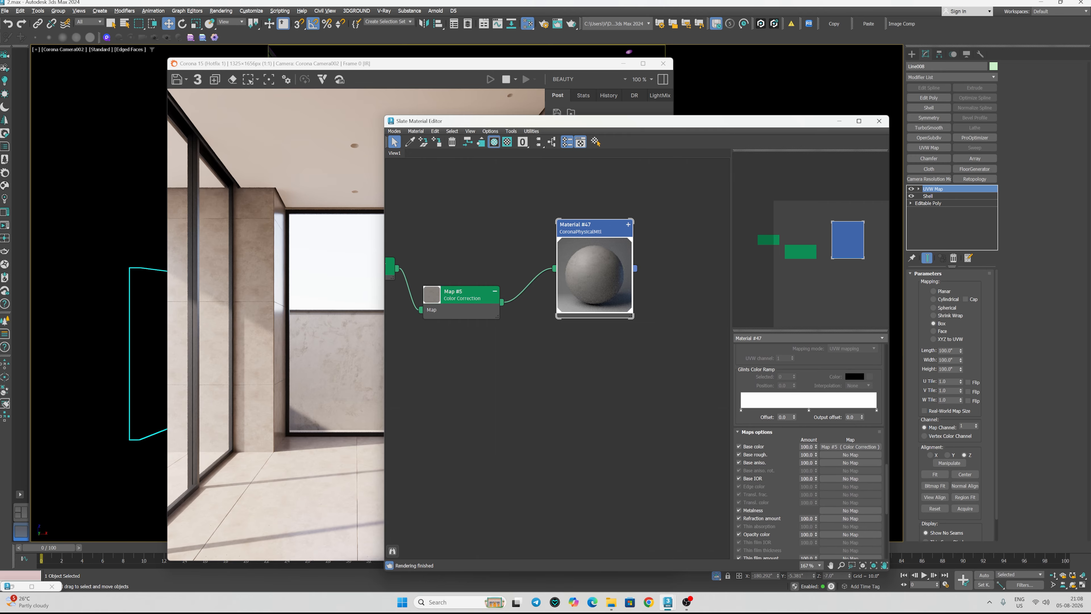
double_click(806, 447)
type("50")
key("Return")
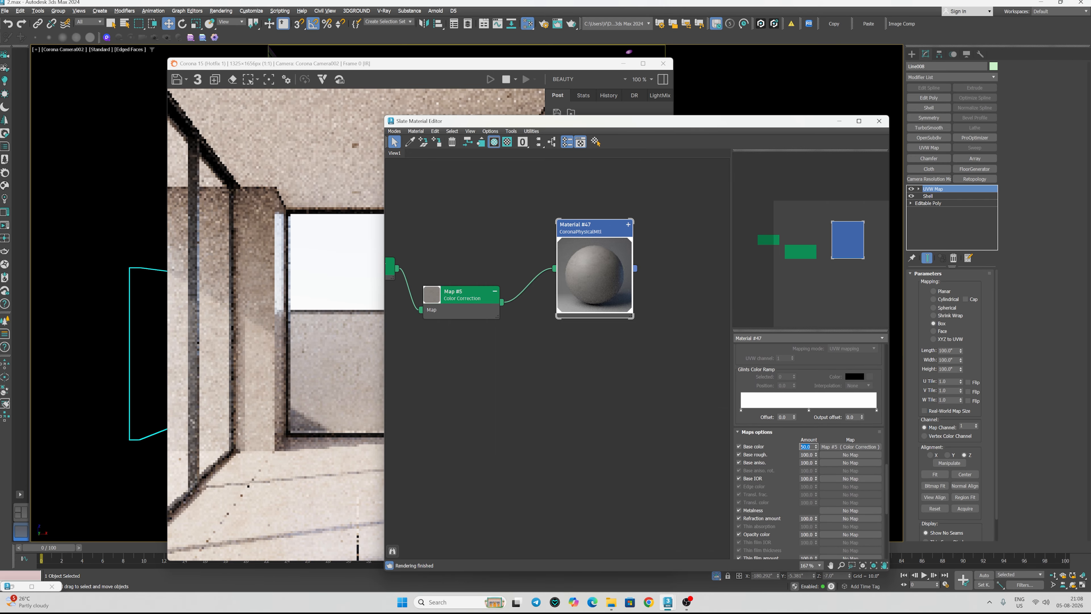
type("80")
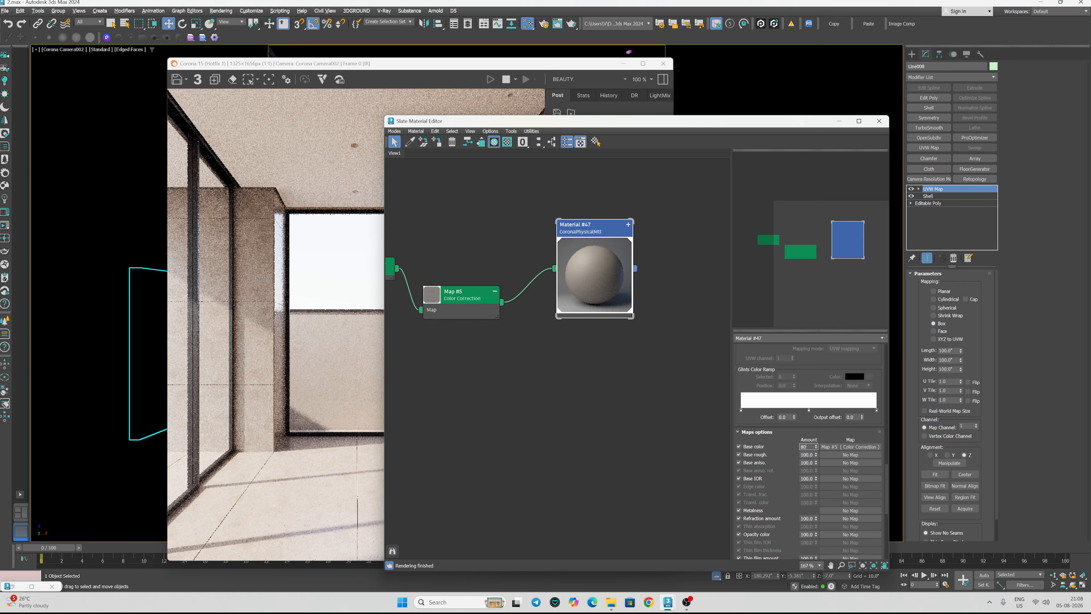
key("Return")
left_click(363, 375)
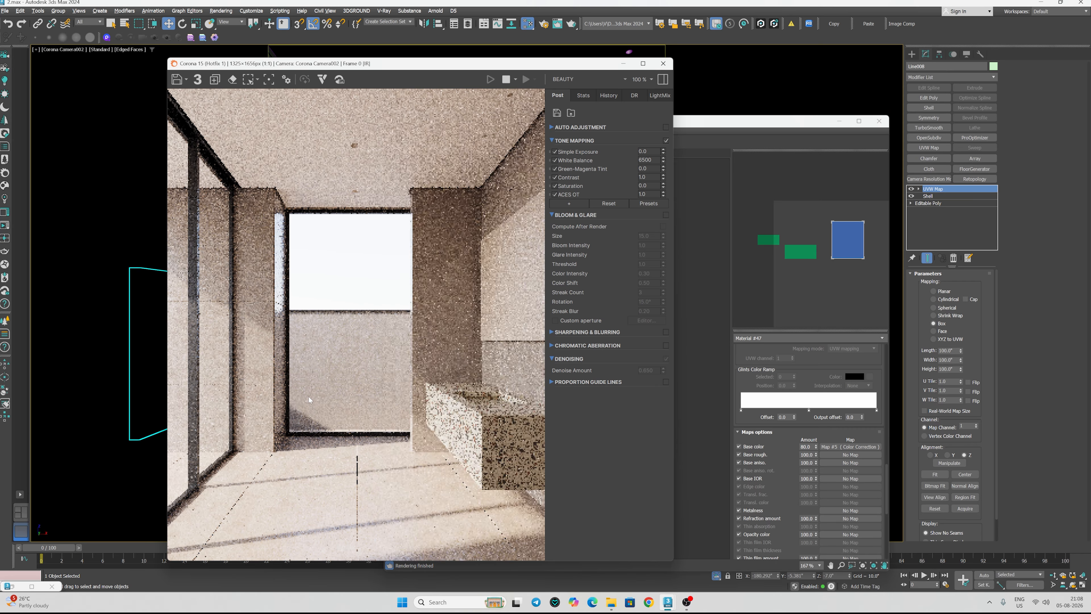
scroll(391, 373, "up", 1)
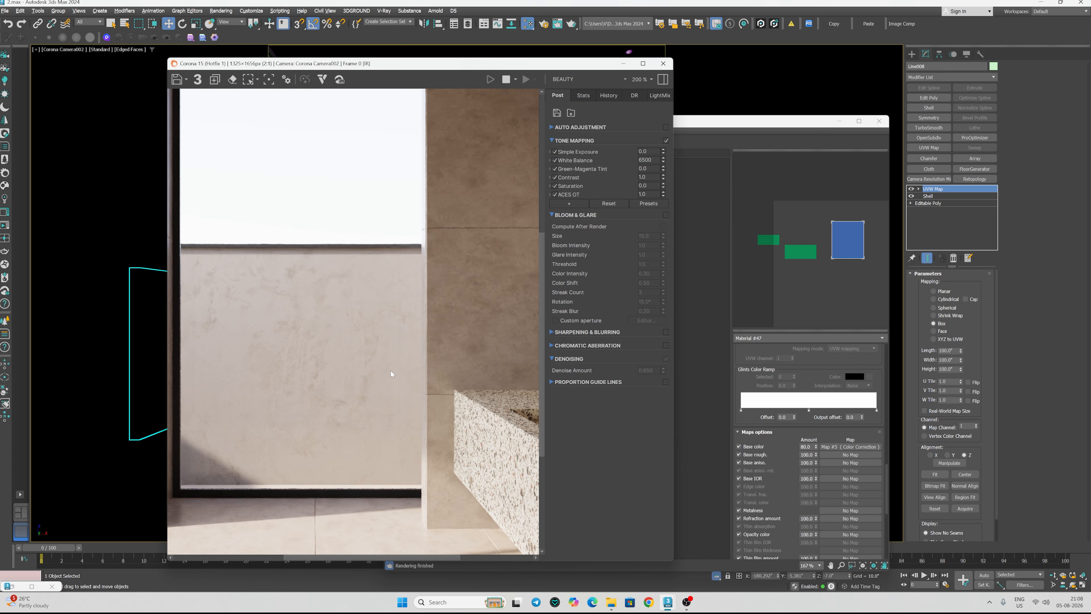
scroll(391, 373, "down", 1)
- Clear the compound wall's material and map nodes from the material editor view and minimize the render window
left_click(683, 325)
left_click(600, 290)
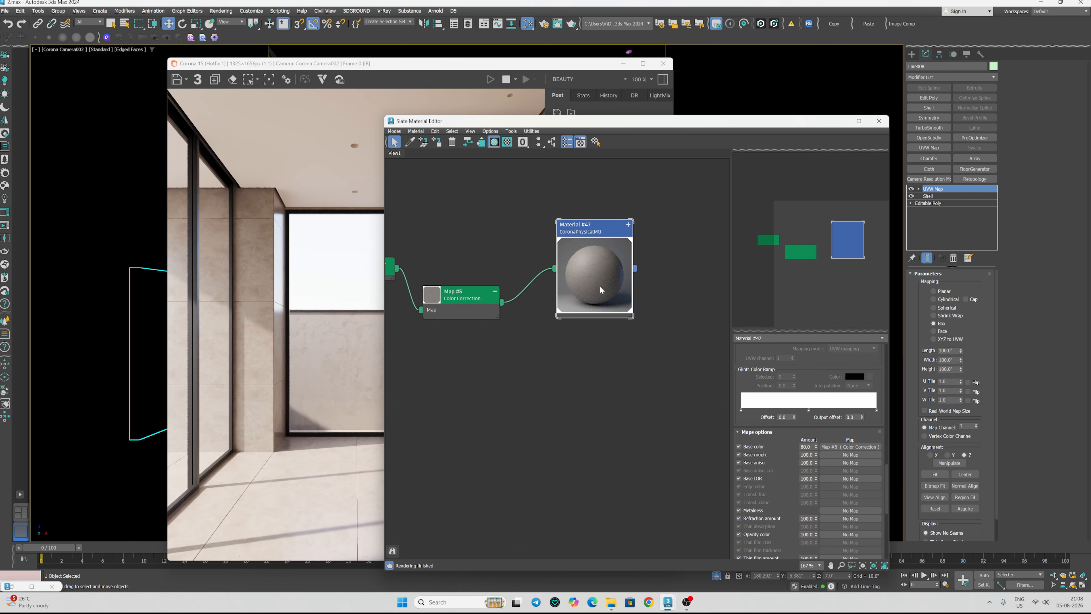
scroll(601, 290, "down", 2)
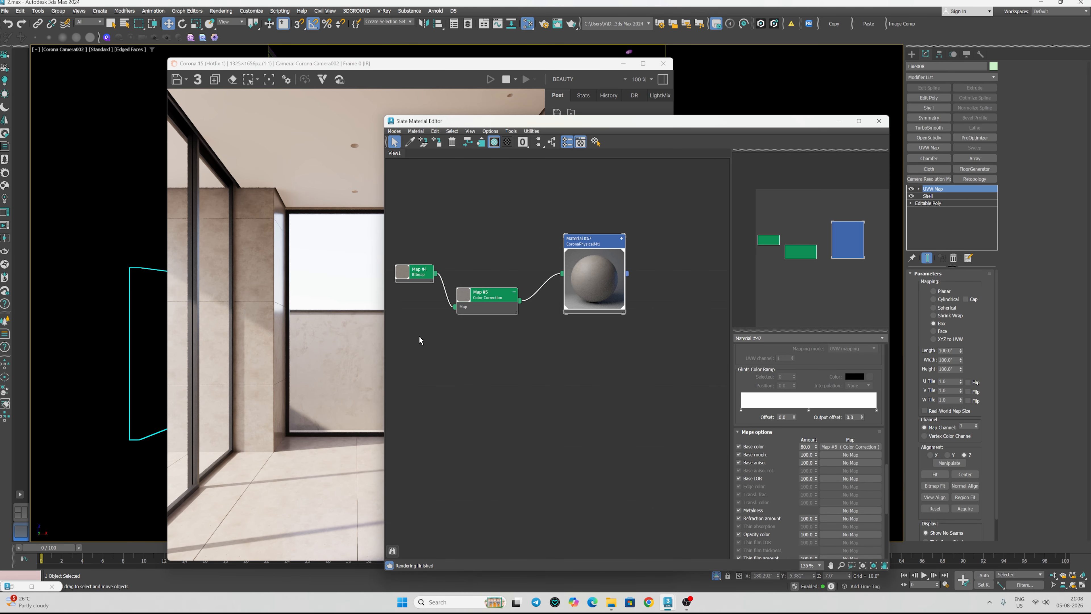
key("Delete")
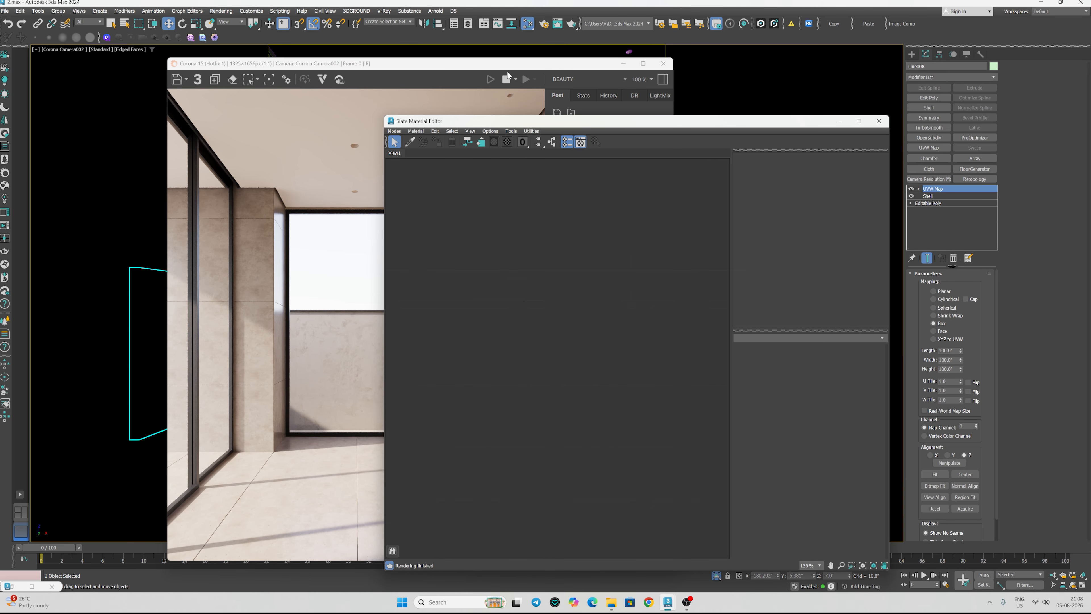
left_click(515, 79)
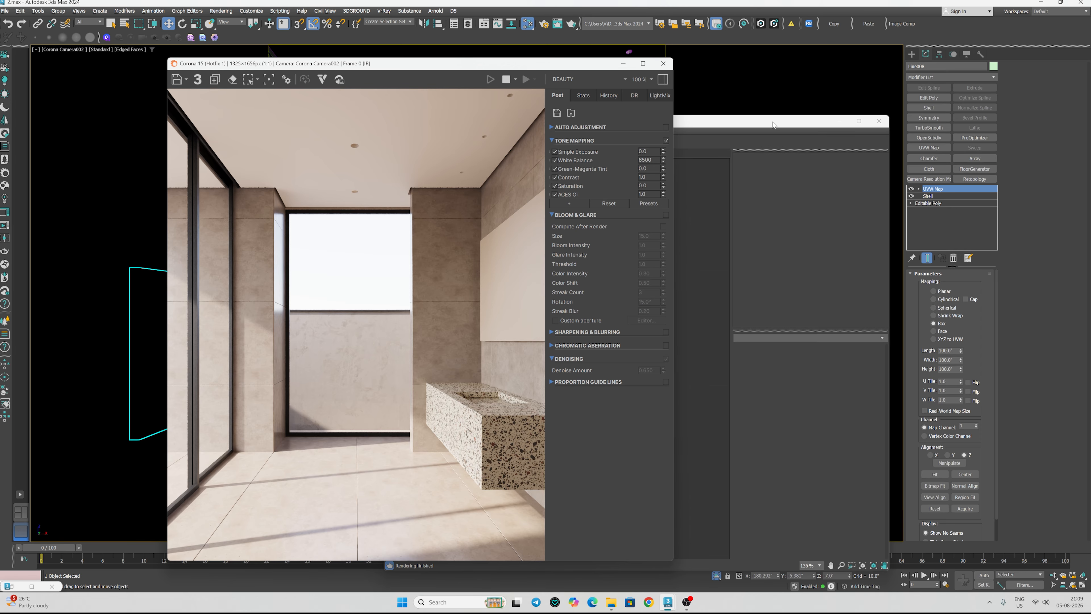
left_click(748, 128)
left_click(334, 210)
left_click(624, 65)
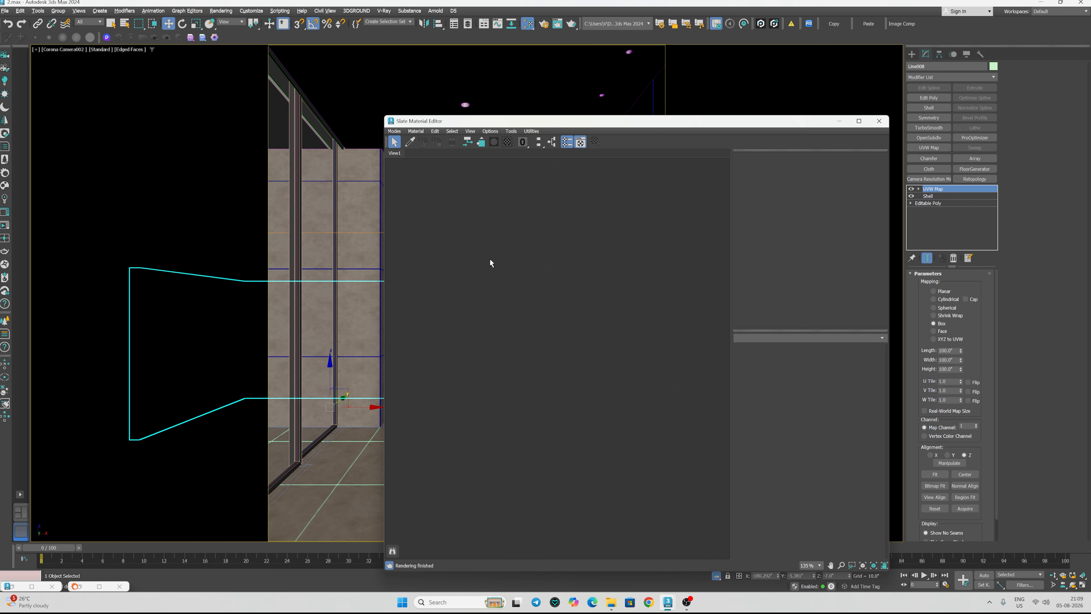
- Switch to the four-viewport layout and select the ground slab enclosed by the compound wall in the perspective view
left_click(320, 398)
key("alt+w")
middle_click(250, 411)
key("alt+w")
key("alt+w")
key("alt+w")
key("alt+w")
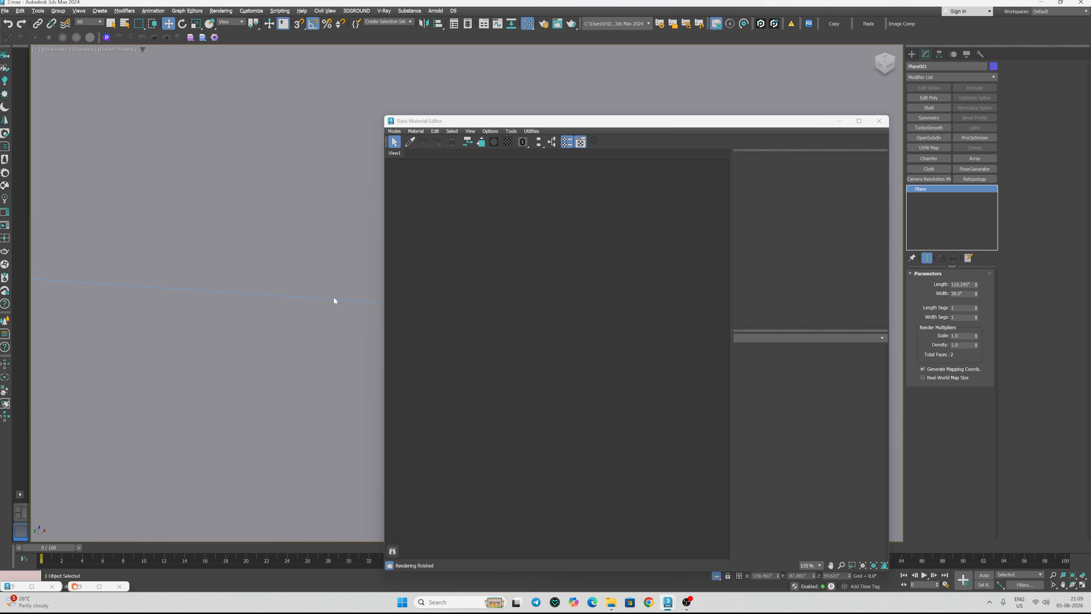
scroll(257, 370, "up", 7)
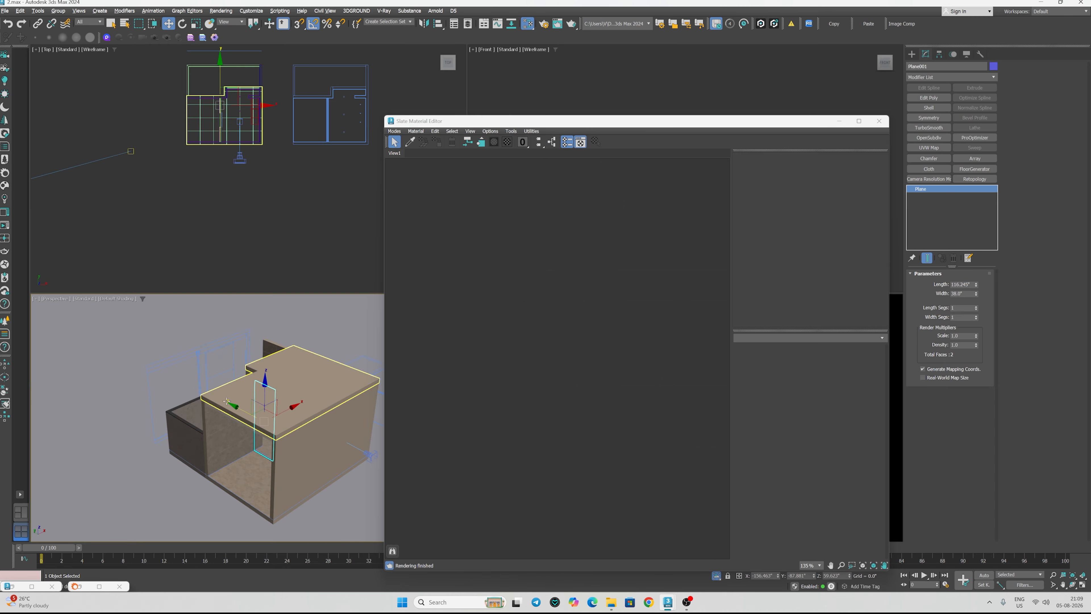
middle_click_drag(257, 372, 297, 402, "alt")
scroll(222, 417, "up", 6)
left_click(222, 417)
- Load the selected slab's Base material into the material editor with its map inputs collapsed and duplicate it beside the original
left_click(416, 131)
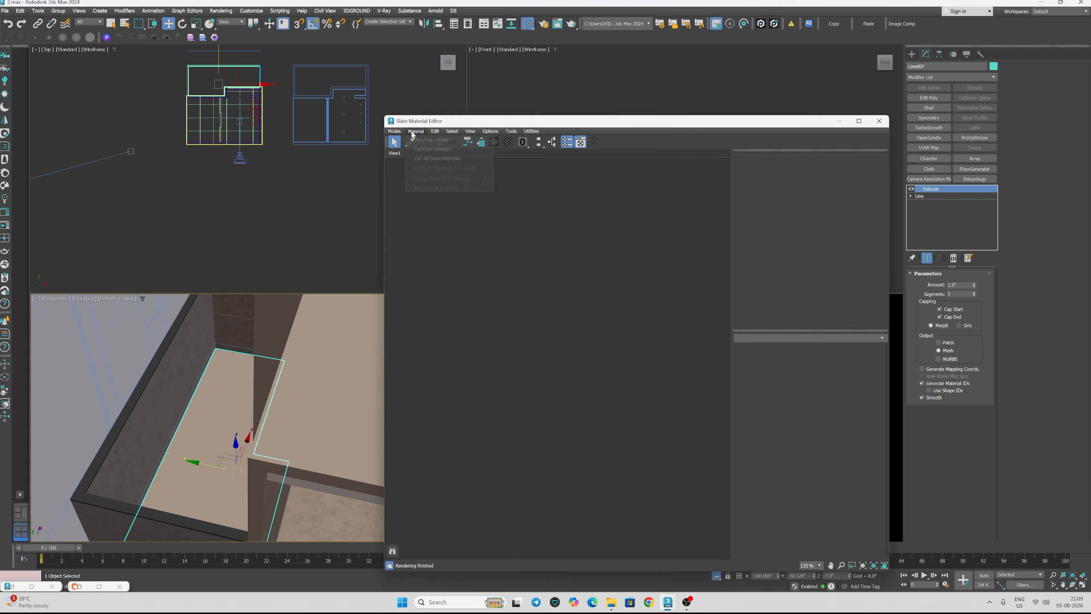
left_click(417, 152)
double_click(534, 171)
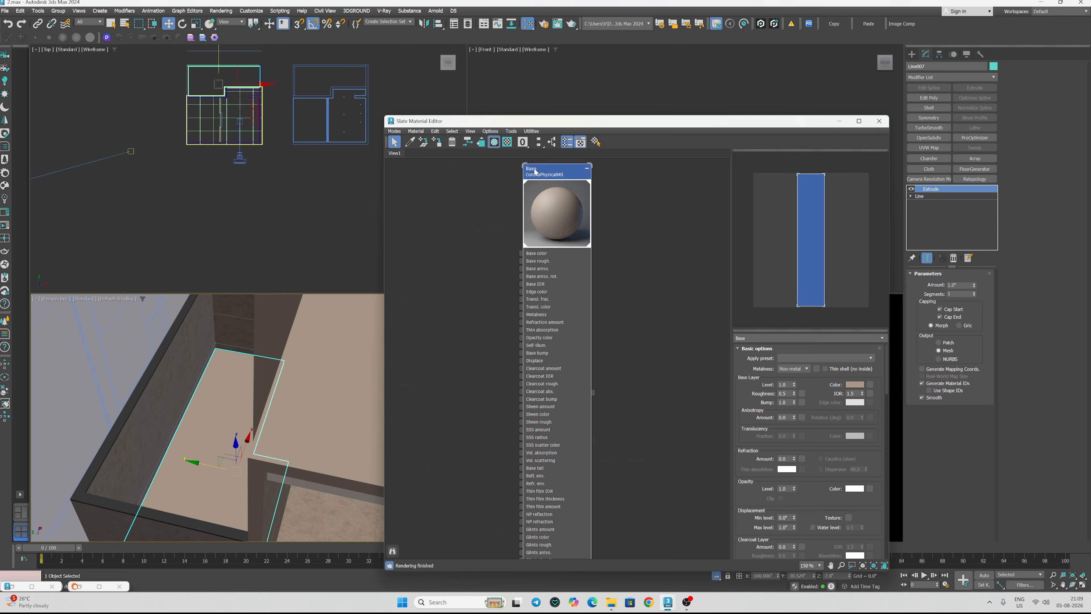
scroll(450, 300, "down", 2)
scroll(554, 207, "up", 1)
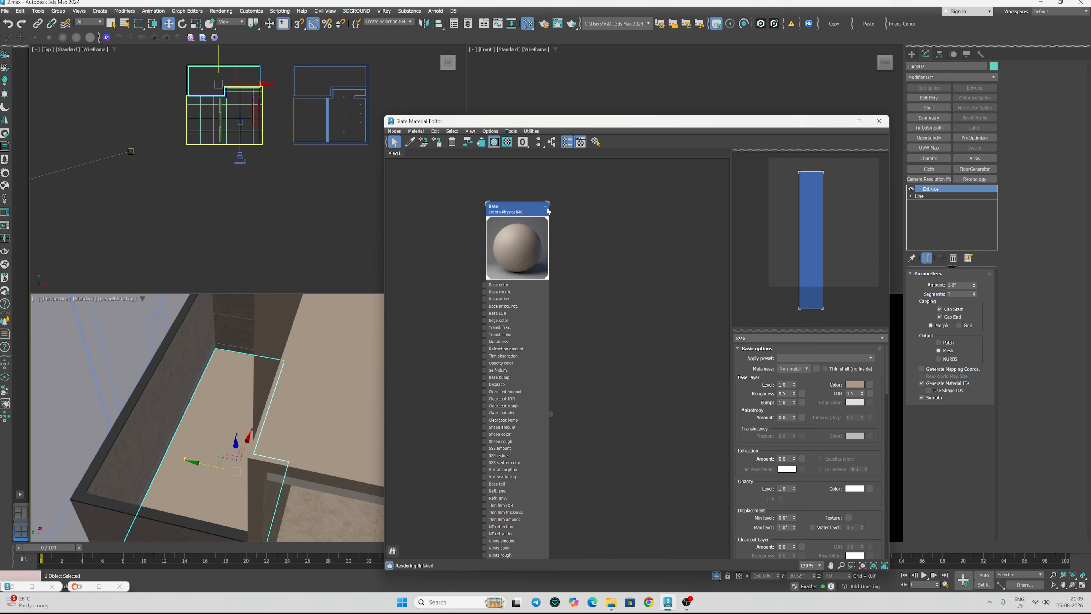
left_click(546, 207)
left_click_drag(508, 226, 603, 233, "shift")
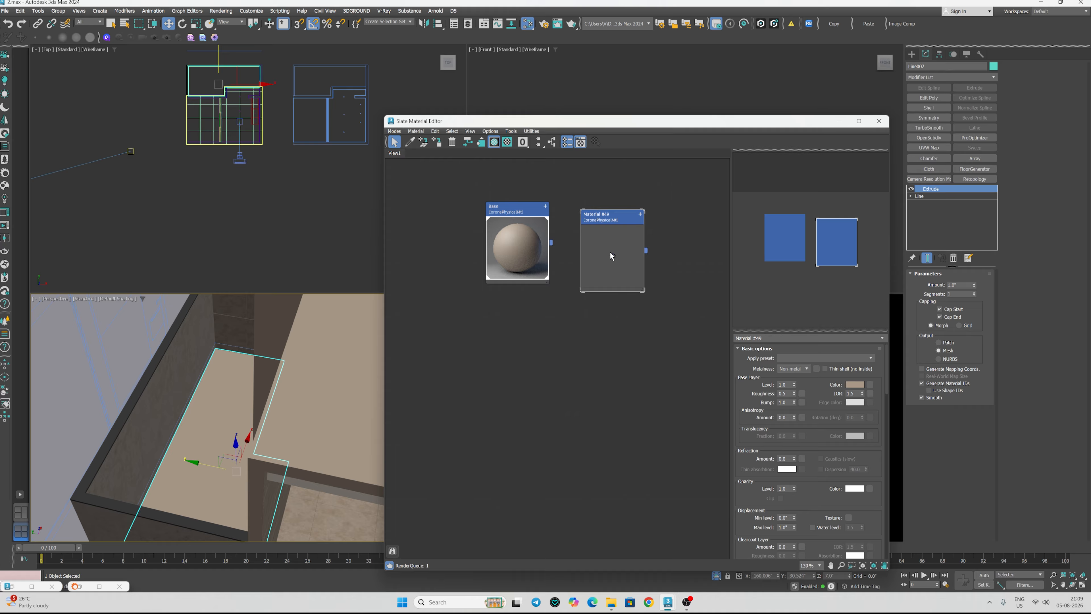
- Change the duplicated material's base color to olive green (667752) and assign it to the selected ground slab
scroll(610, 251, "up", 3)
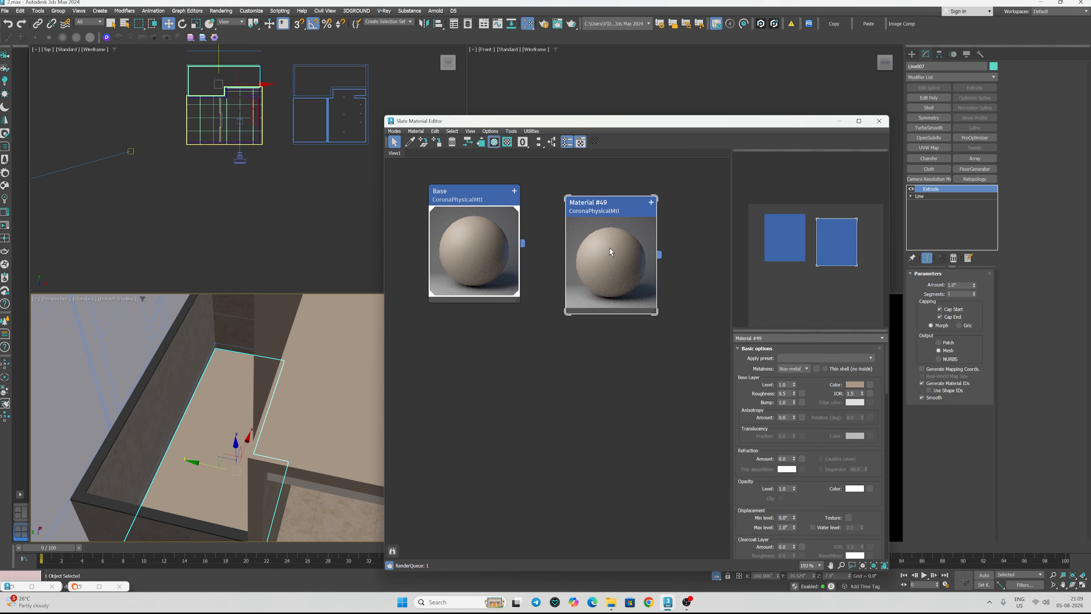
left_click(855, 384)
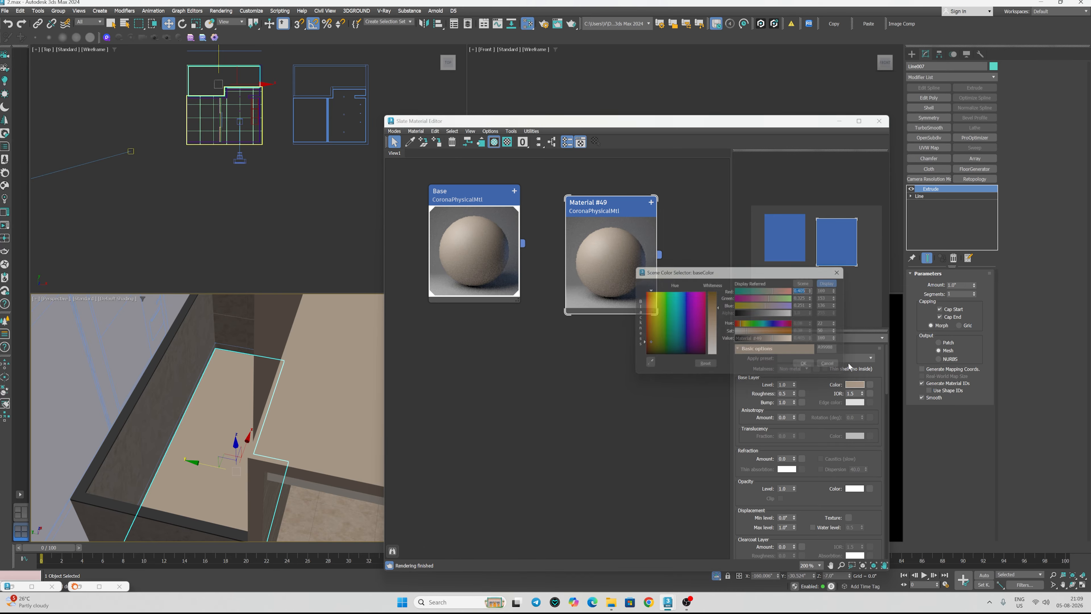
left_click(754, 325)
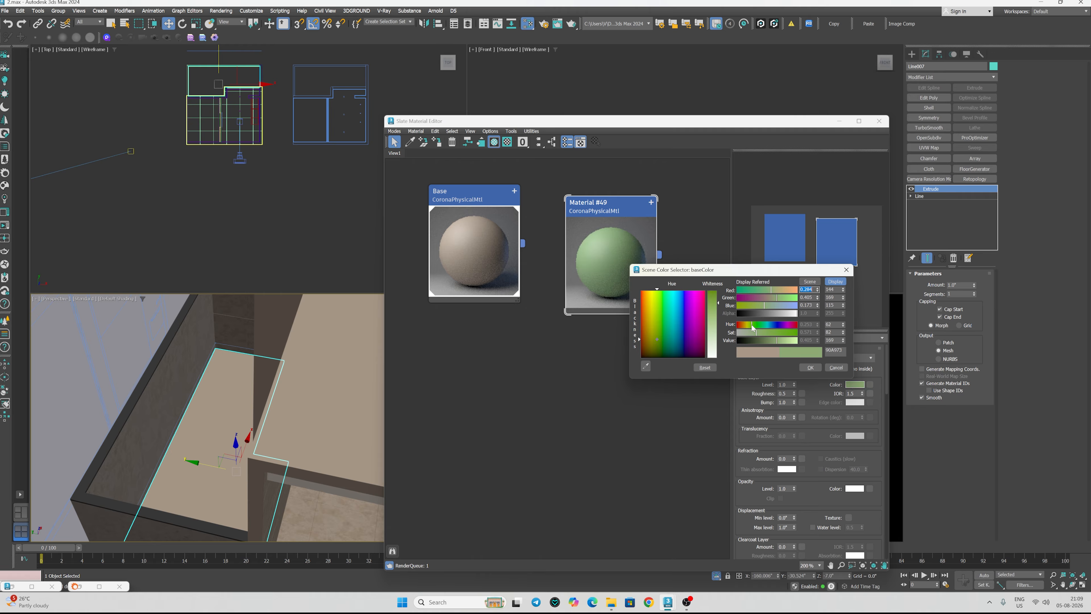
left_click_drag(770, 335, 756, 334)
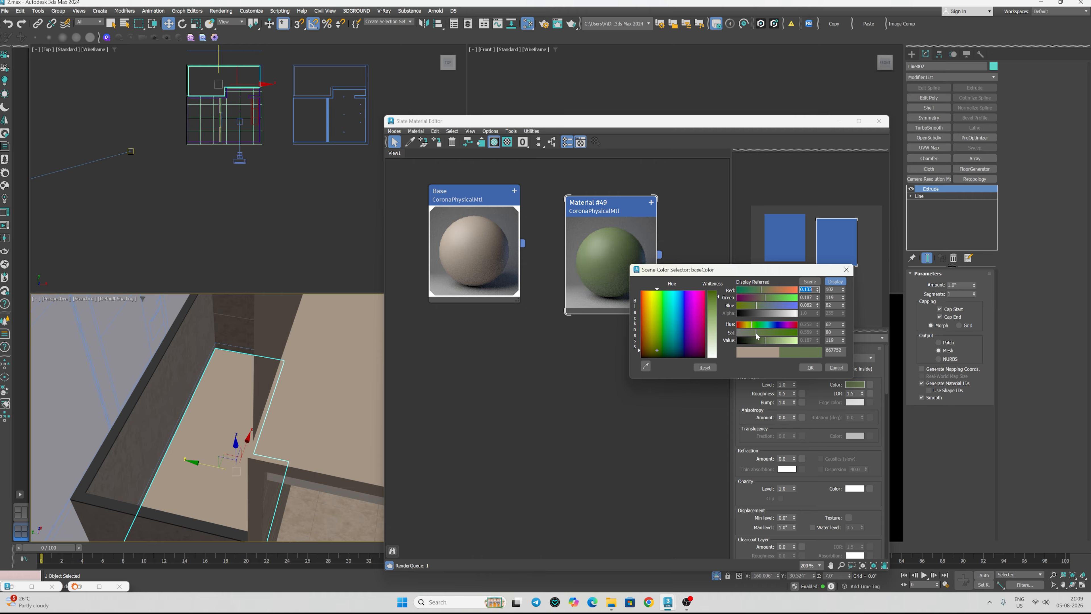
left_click(810, 367)
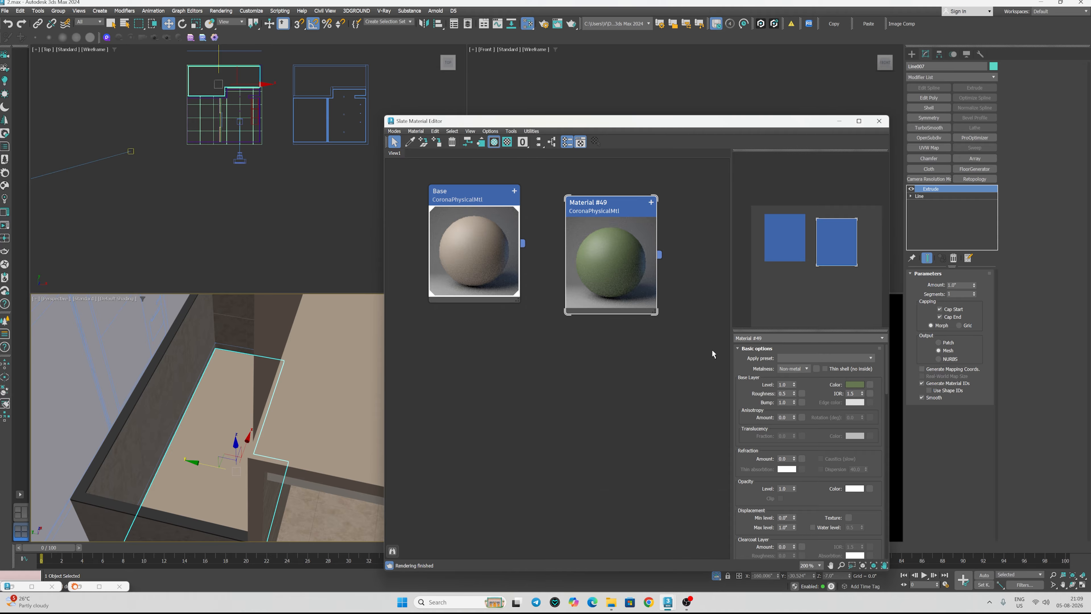
left_click(437, 143)
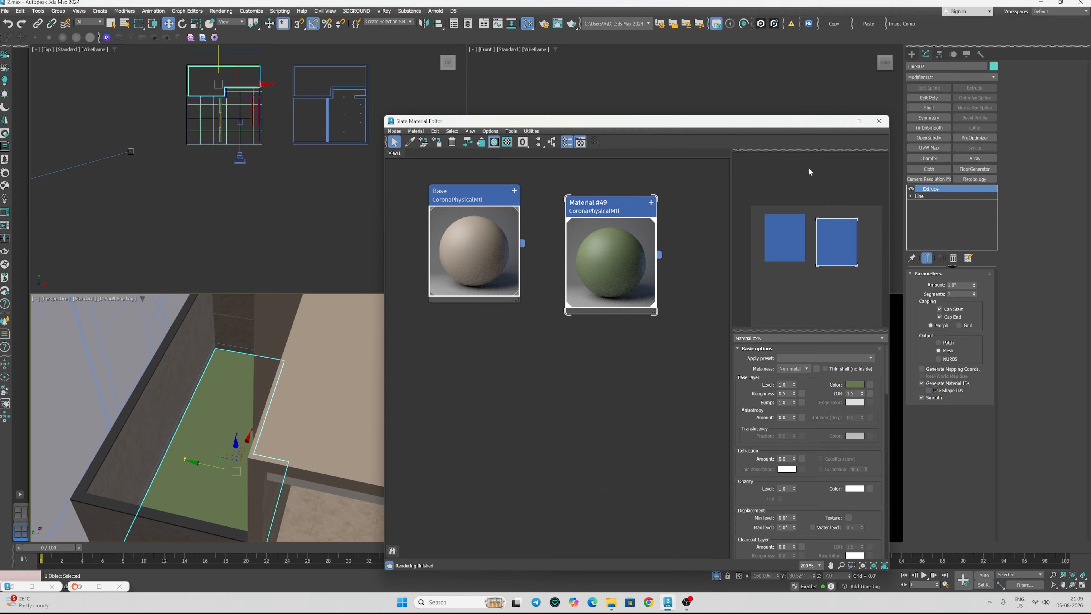
- Close the material editor, maximize the camera view and save the scene
left_click(879, 121)
left_click(539, 138)
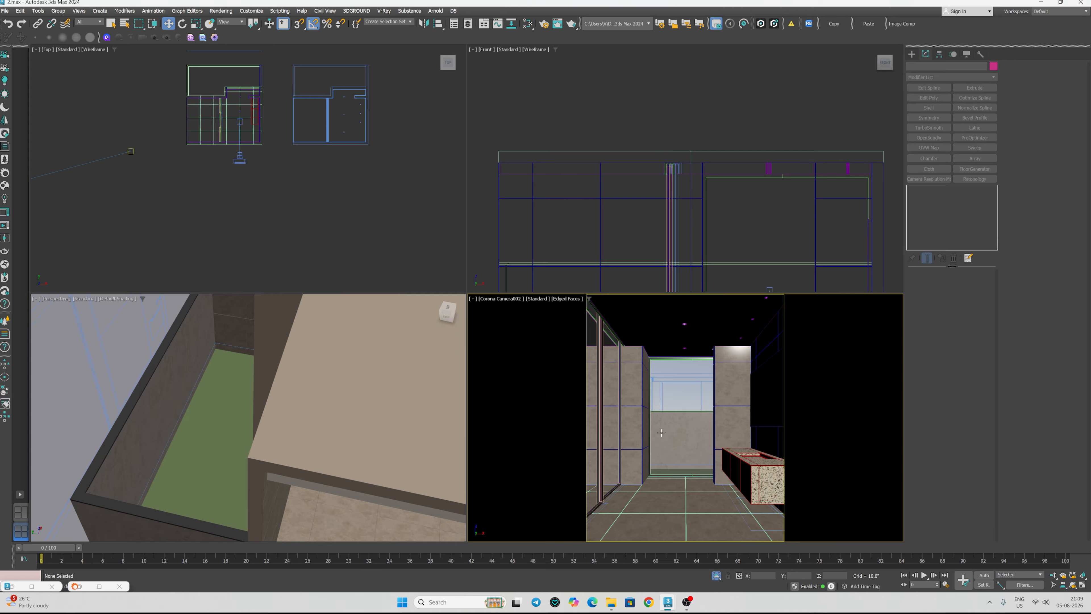
key("alt+w")
key("ctrl+s")
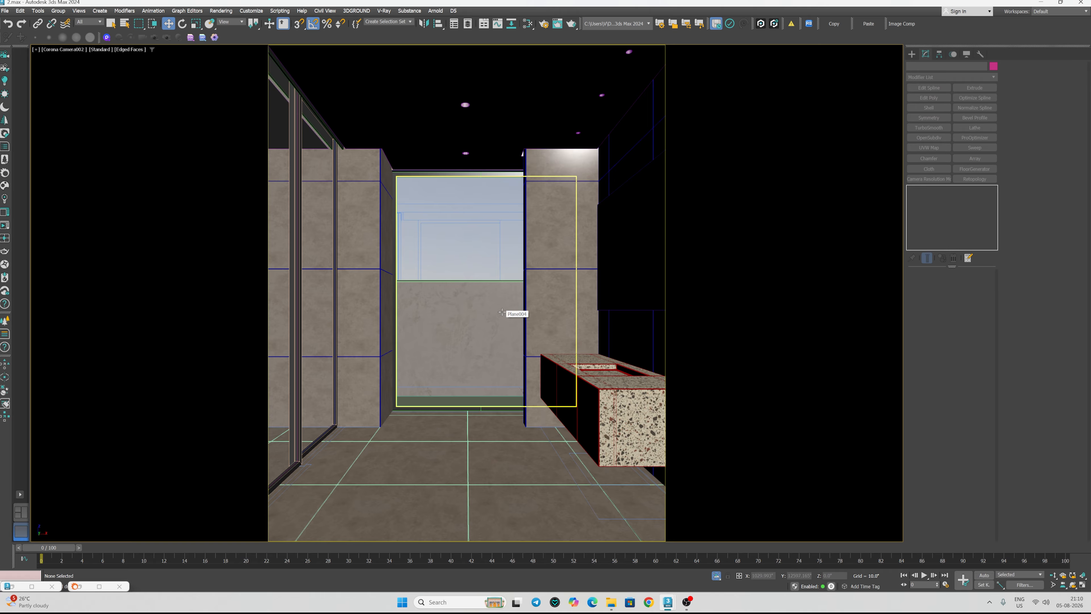
- Switch to the 1.max scene and add the soap dispenser, faucet and foreground plants to the selected vanity decor
mouse_move(667, 602)
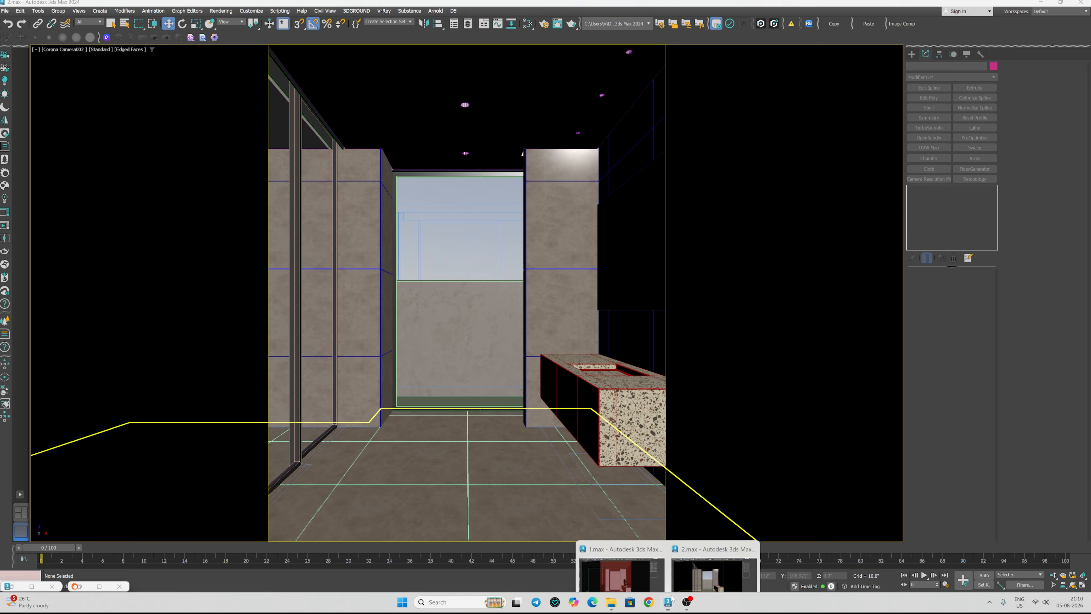
left_click(631, 566)
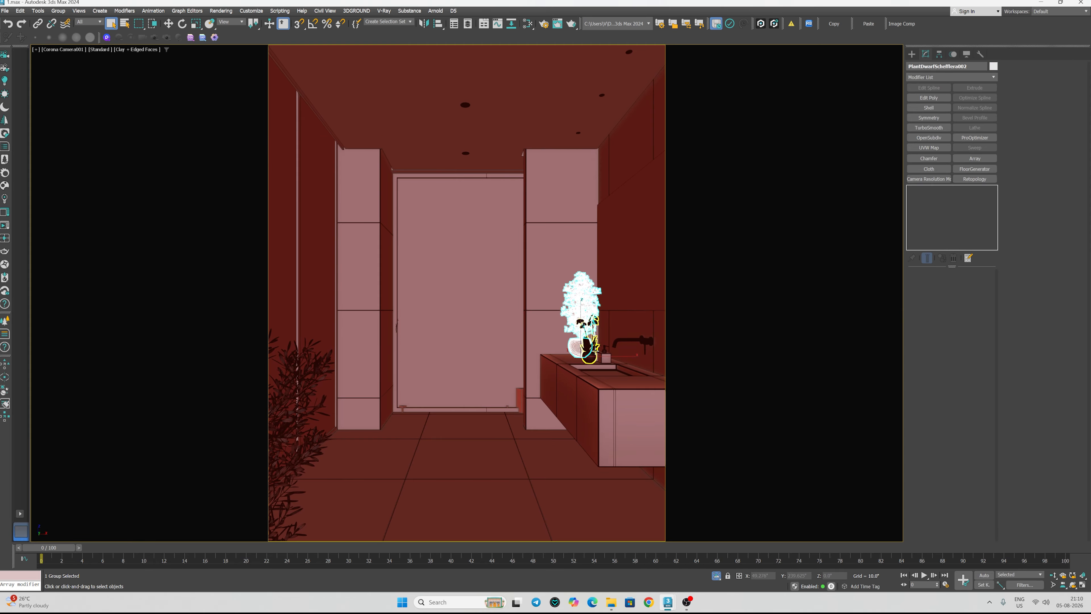
left_click(607, 354, "ctrl")
left_click(632, 341, "ctrl")
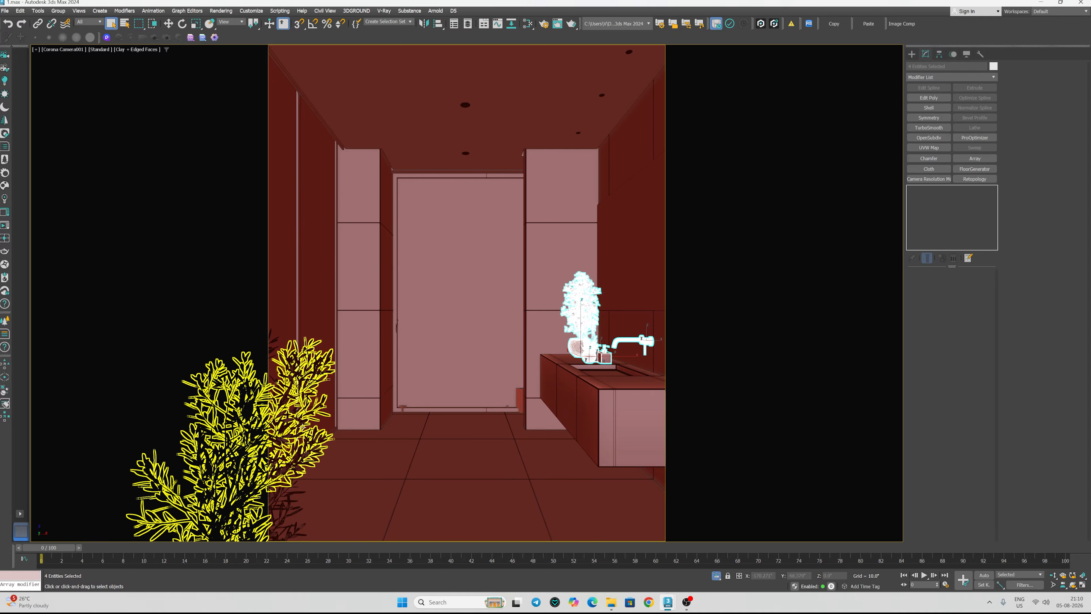
left_click(307, 409, "ctrl")
left_click(297, 492, "ctrl")
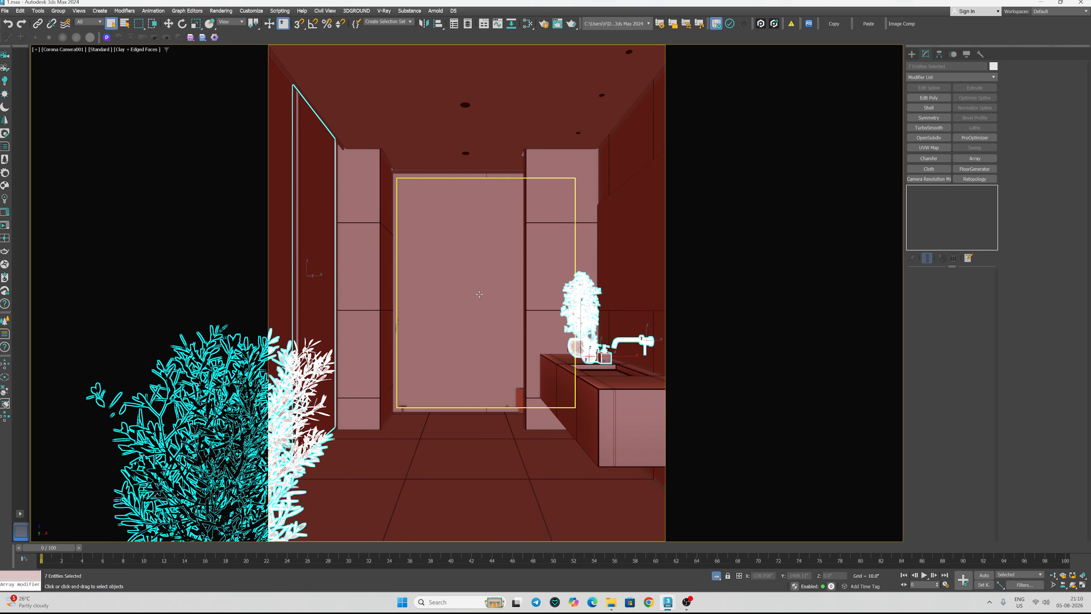
- Show the camera view in wireframe and add the garden trees, palm, tree stump and ground planting behind the window to the selection
key("F3")
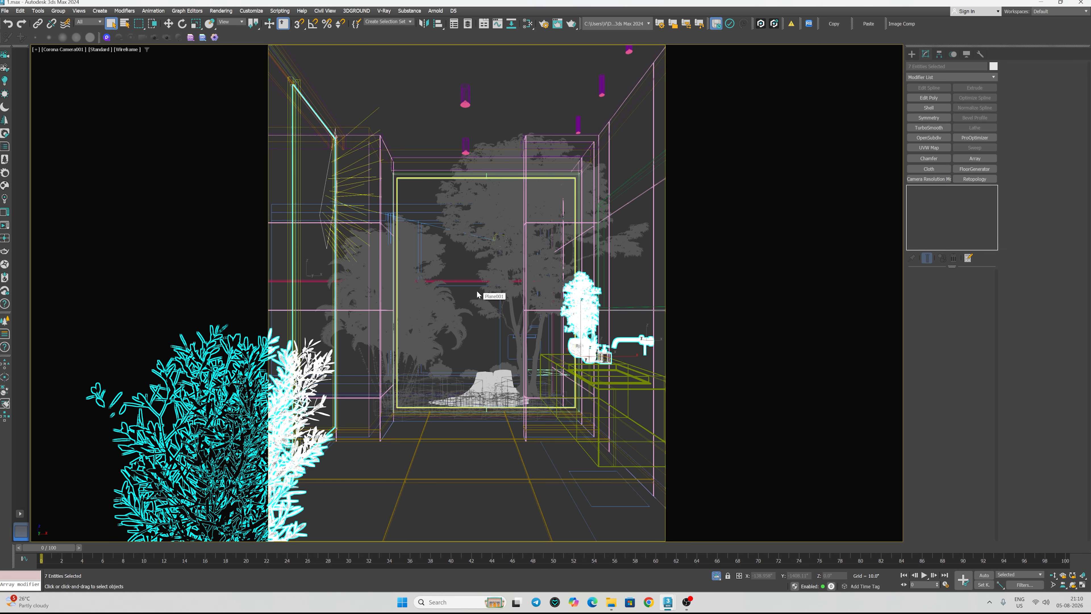
left_click(408, 243, "ctrl")
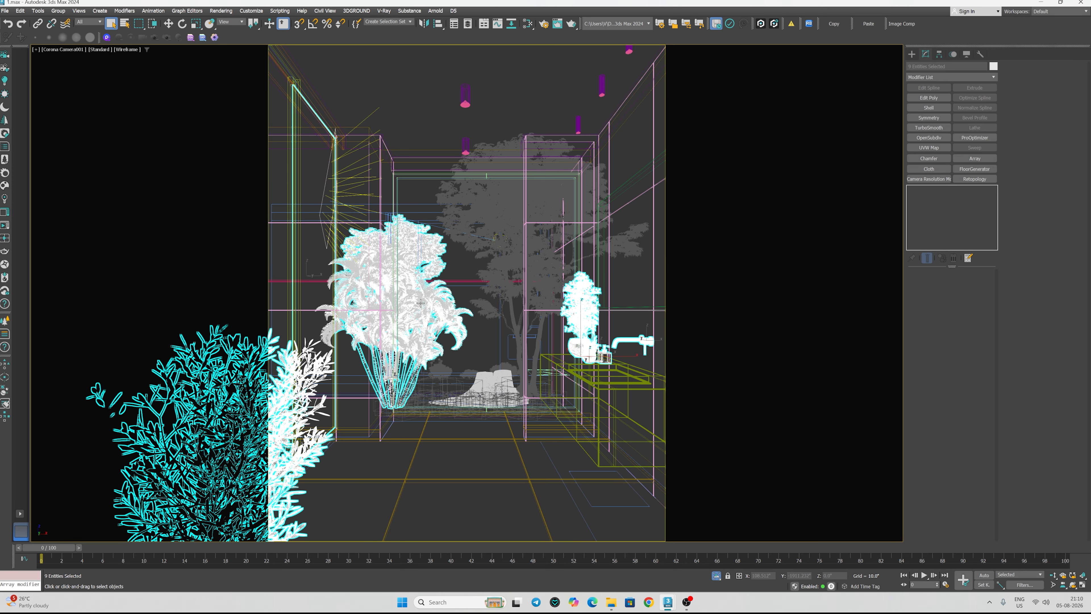
left_click(485, 222, "ctrl")
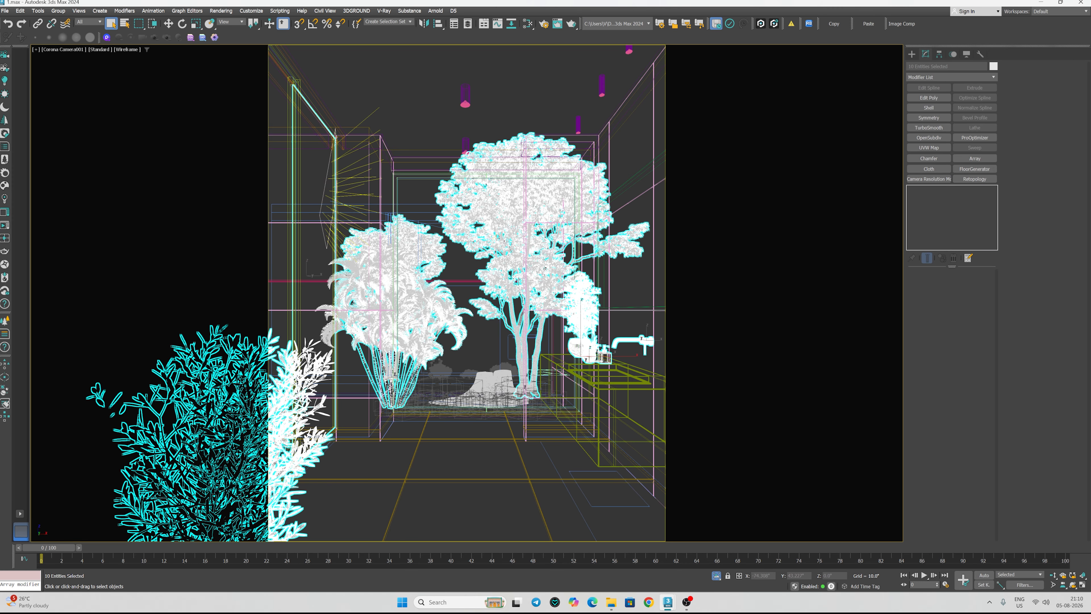
left_click(493, 377, "ctrl")
left_click(468, 368, "ctrl")
left_click(449, 369, "ctrl")
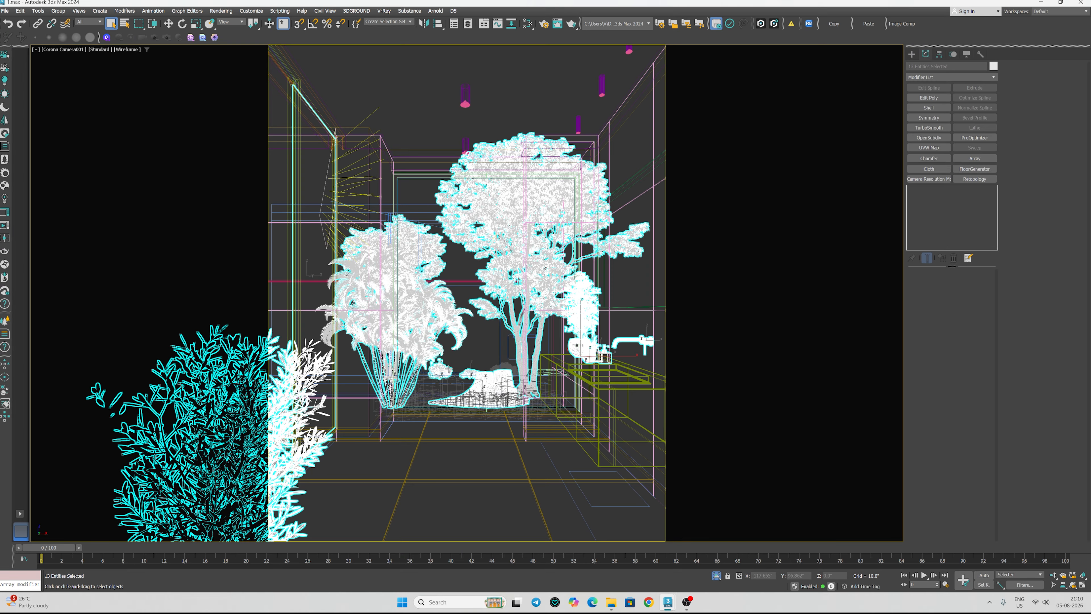
left_click(546, 375, "ctrl")
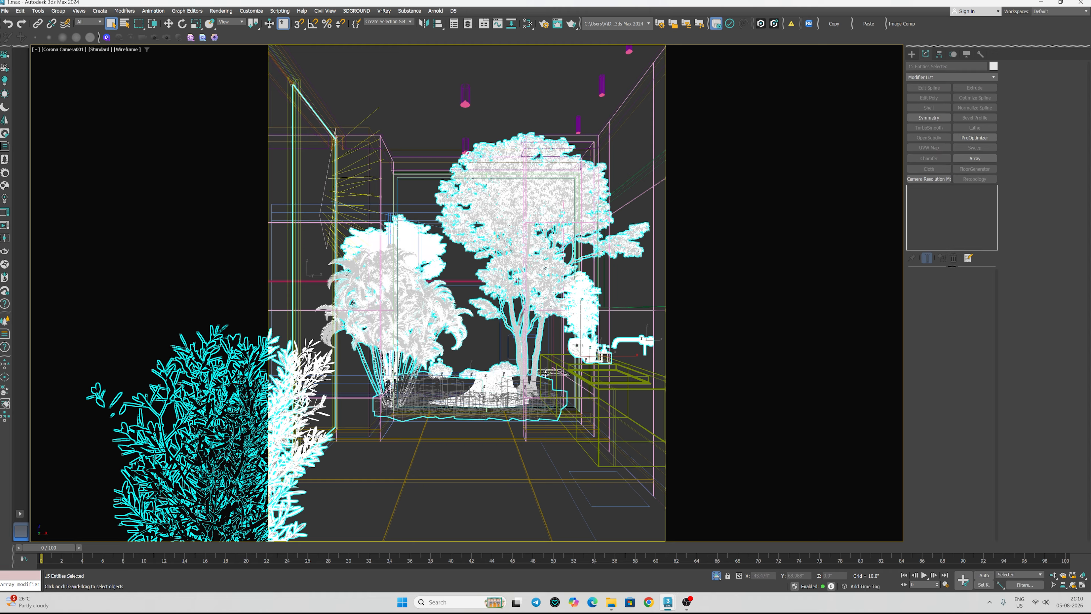
left_click(363, 220, "ctrl")
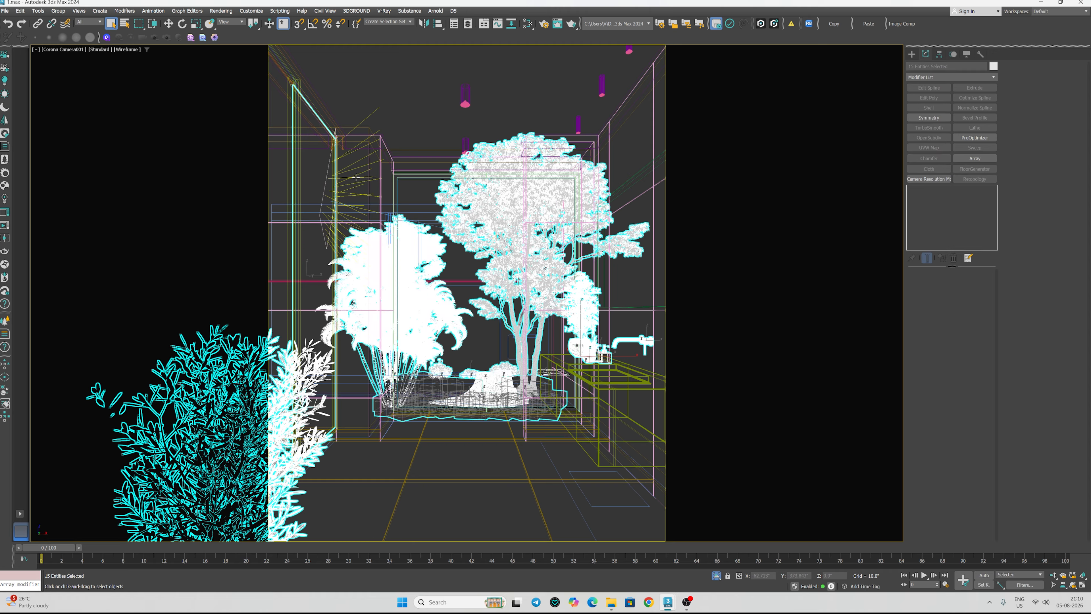
- Add the large garden light and the four ceiling downlights to the selection
left_click(446, 172, "ctrl")
left_click(465, 104, "ctrl")
left_click(602, 91, "ctrl")
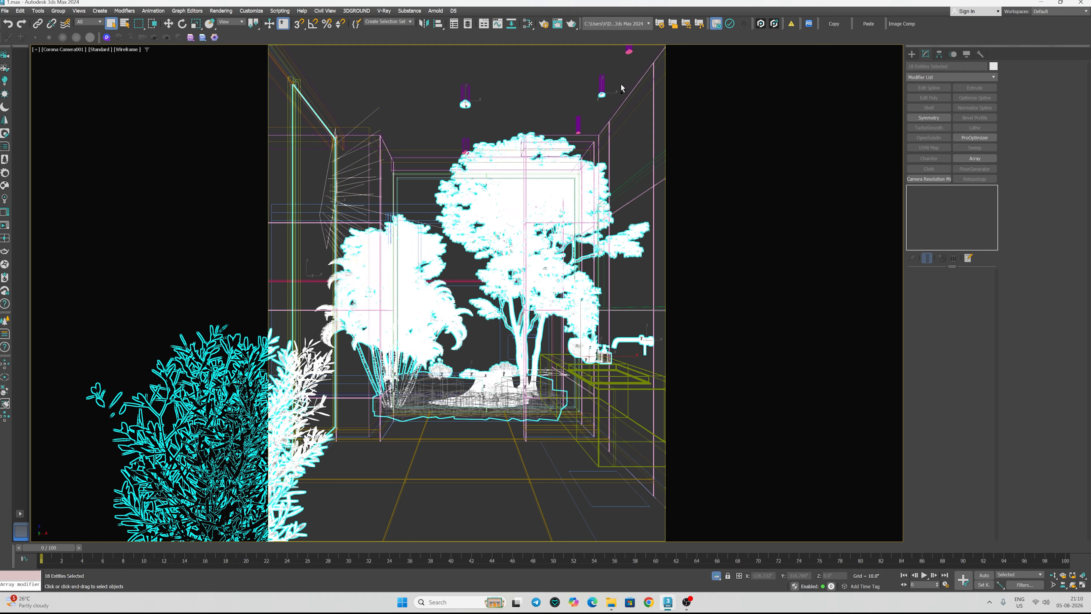
left_click(628, 51, "ctrl")
left_click(578, 132, "ctrl")
- Add the two trees beside the building's outer side to the selection in the maximized top view
key("alt+w")
middle_click(314, 172)
key("alt+w")
scroll(297, 317, "up", 2)
left_click(299, 313, "ctrl")
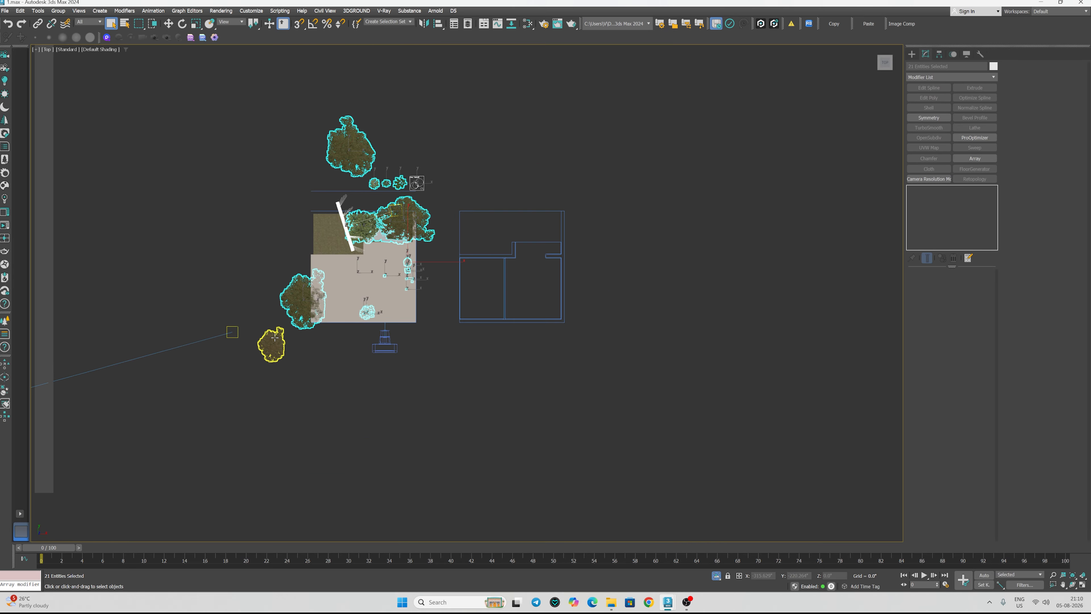
left_click(275, 338, "ctrl")
scroll(322, 196, "up", 4)
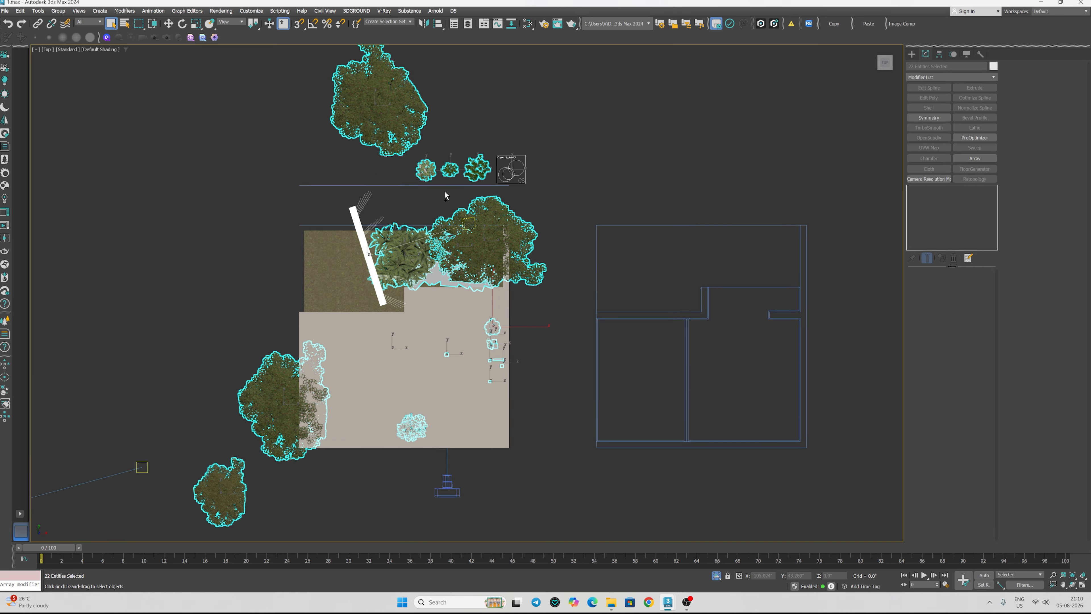
scroll(430, 240, "down", 2)
middle_click_drag(390, 321, 449, 340)
scroll(469, 309, "up", 3)
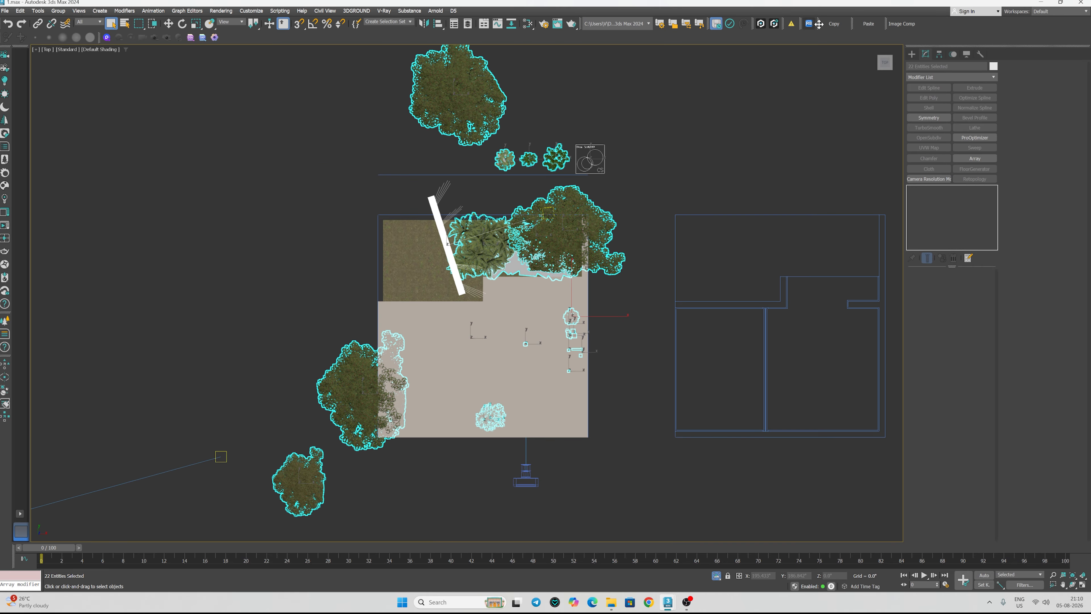
- Copy the selected objects and paste them into the 2.max scene, deleting the old object for the duplicate name Plane002
left_click(832, 25)
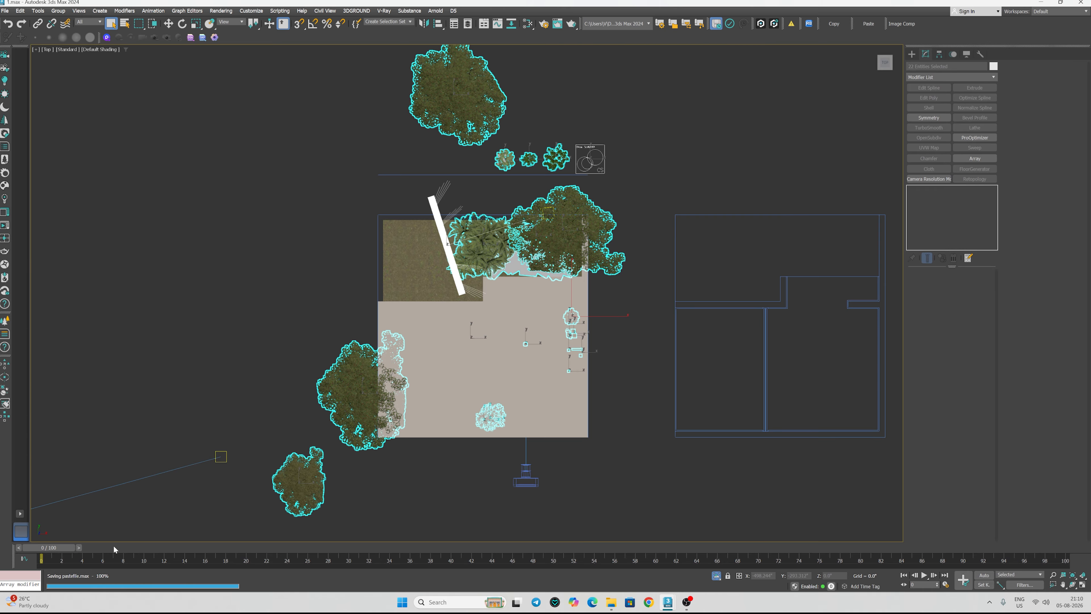
left_click(1040, 2)
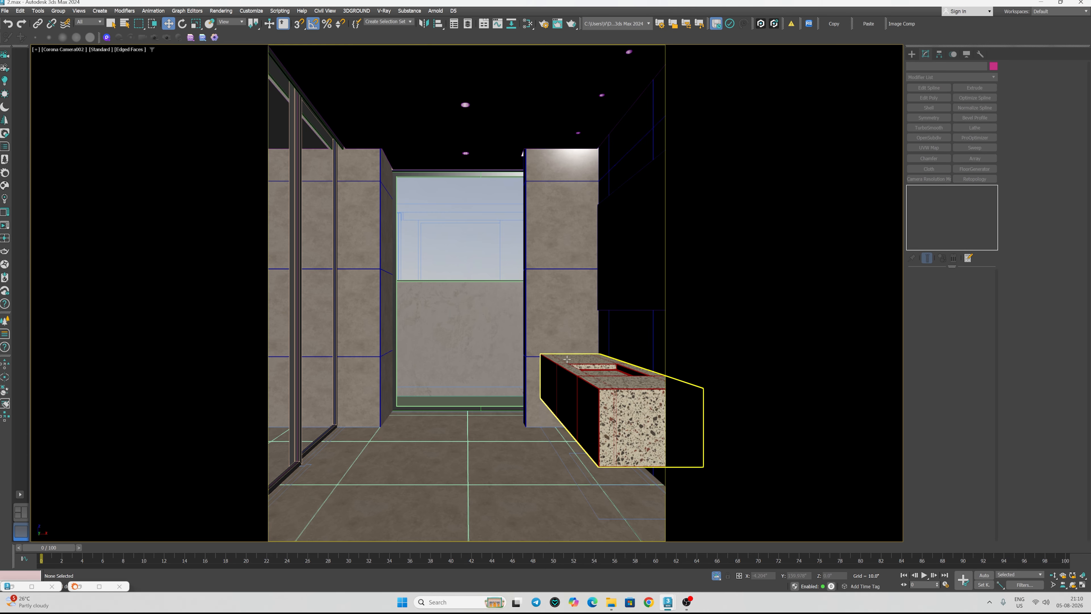
left_click(868, 24)
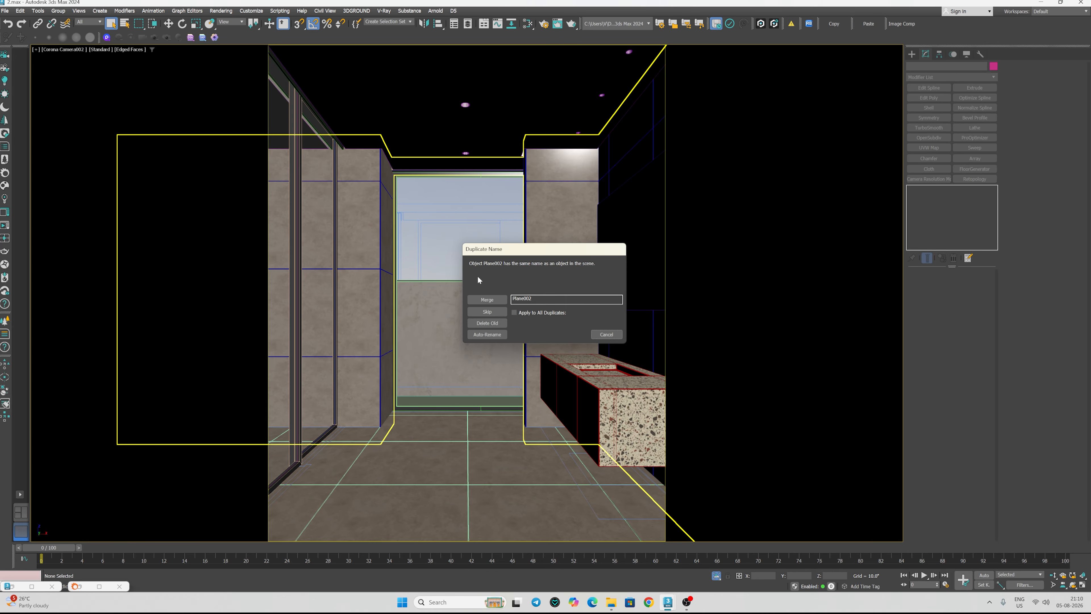
left_click(495, 326)
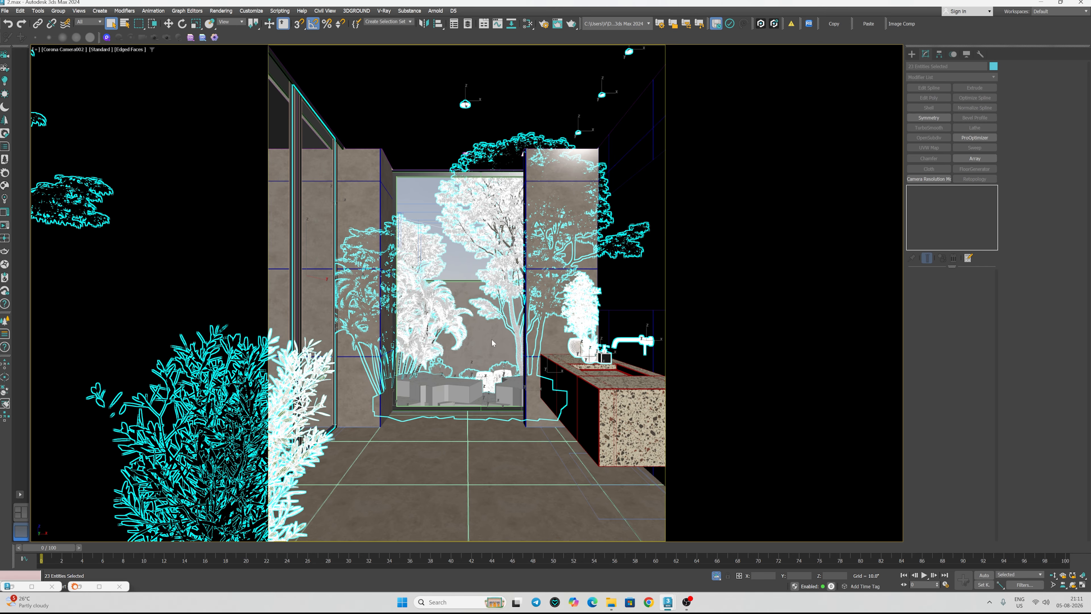
- Deselect the pasted objects, show the maximized camera view in default shading without edges and save the scene
key("alt+w")
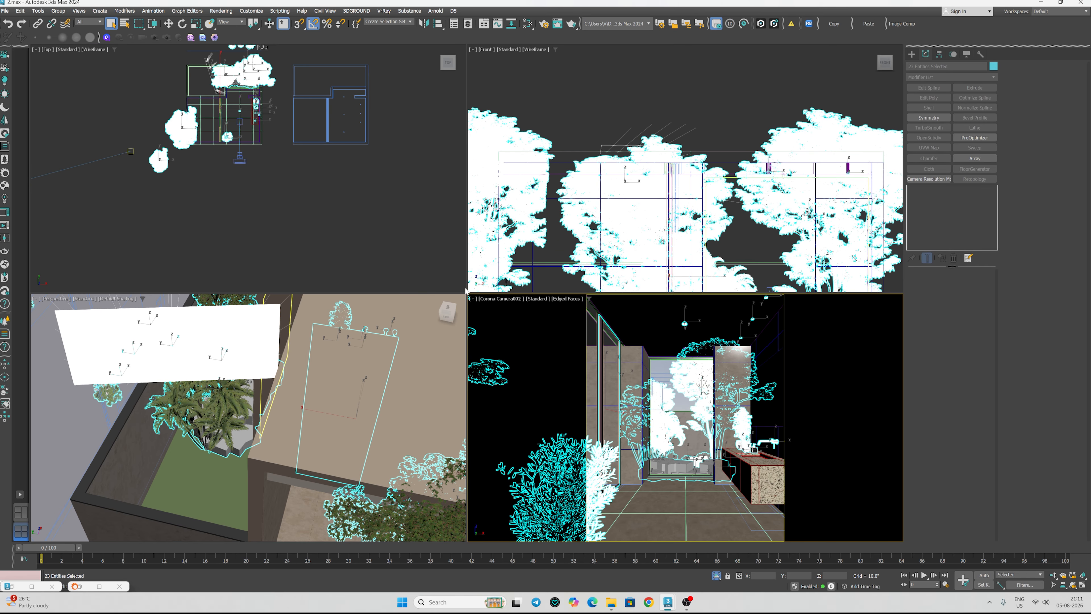
left_click(383, 239)
left_click(540, 393)
key("alt+w")
left_click(571, 383)
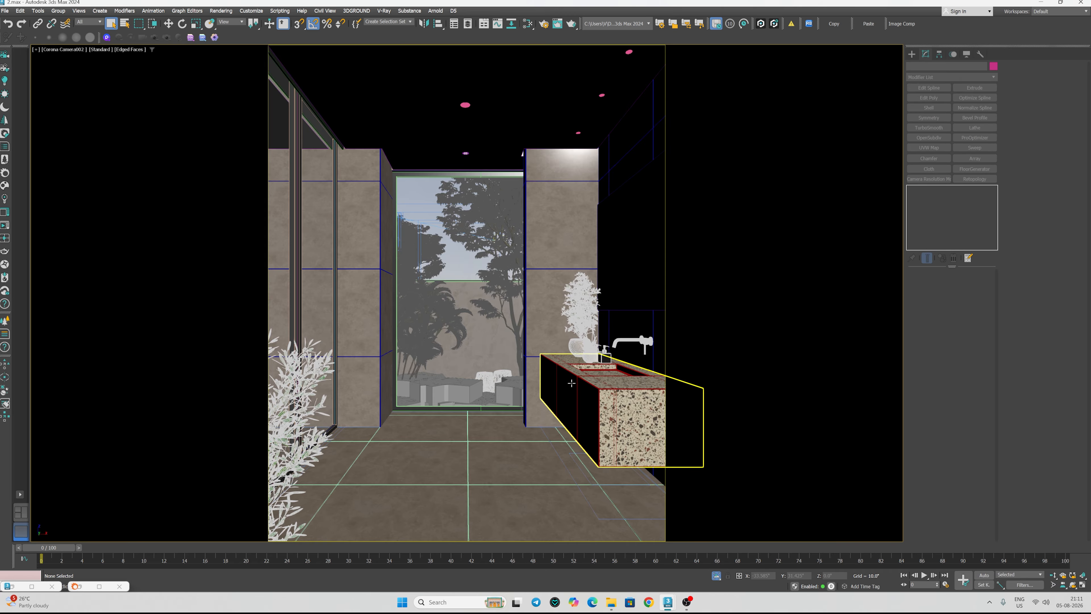
key("ctrl+s")
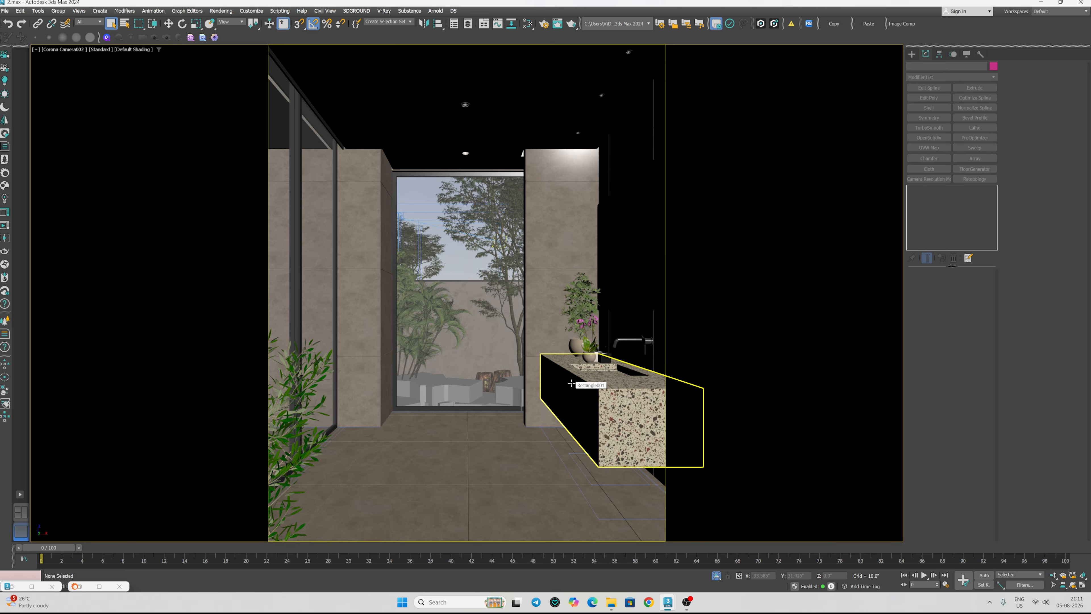
key("ctrl+s")
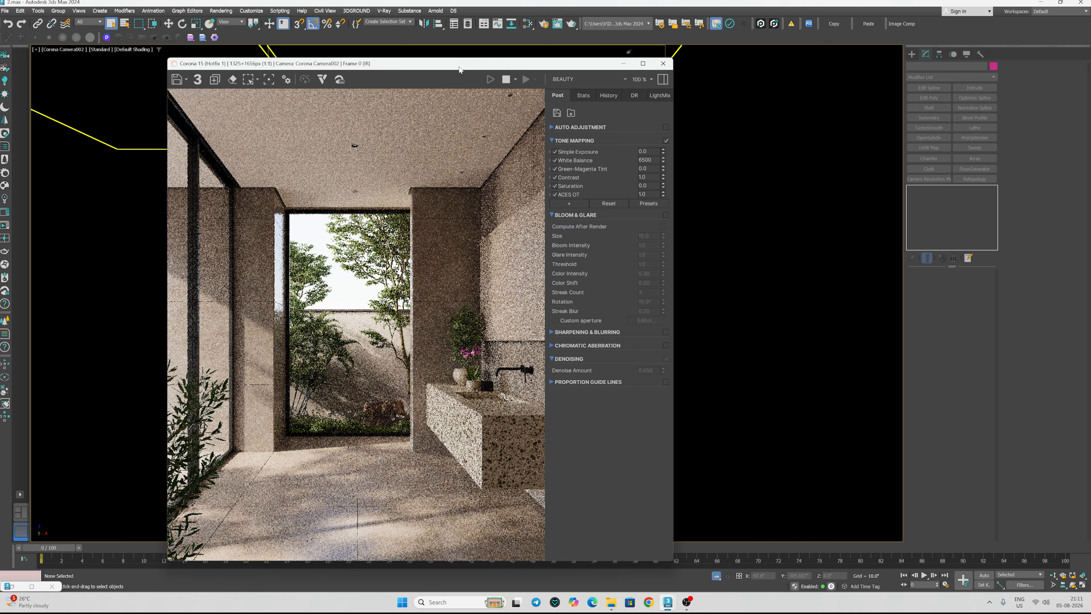
- Try 1.20 as the render's simple exposure, settle on 1.0 and inspect a ceiling downlight up close
left_click_drag(444, 67, 422, 16)
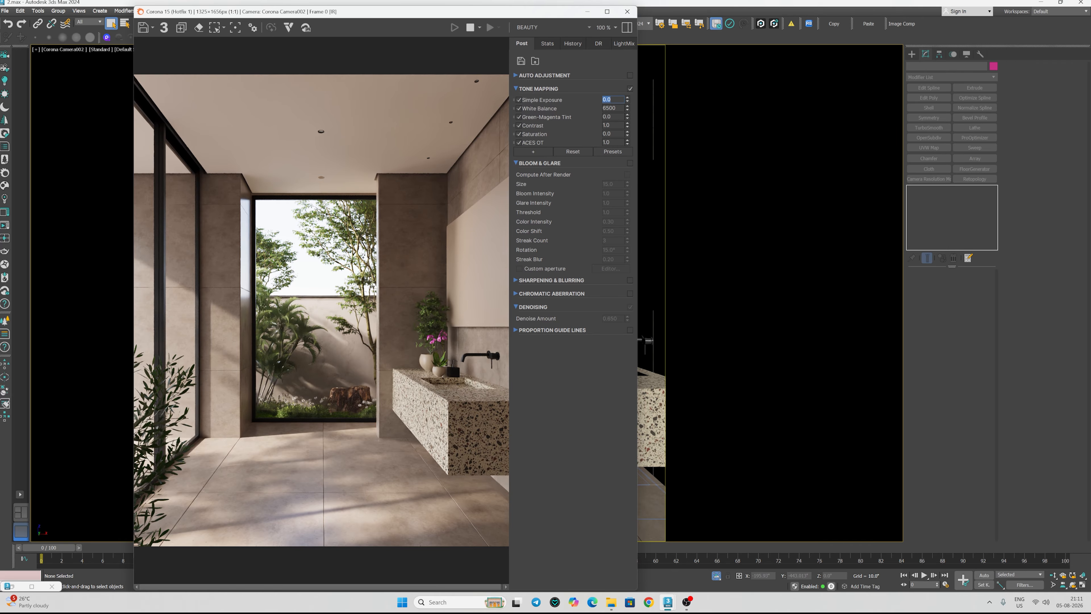
type("1.20")
key("Return")
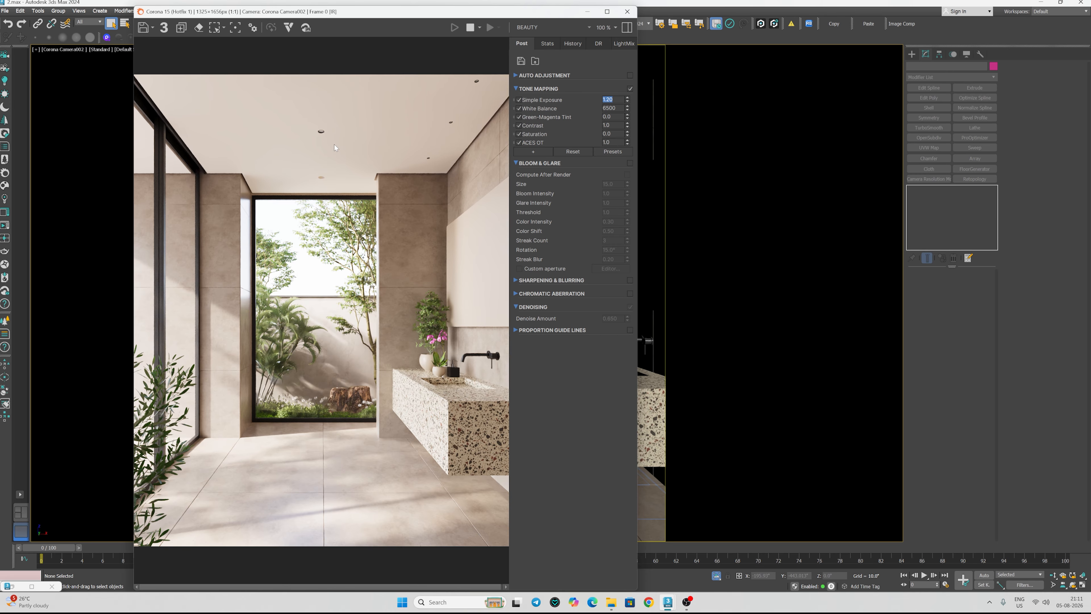
type("1.0")
key("Return")
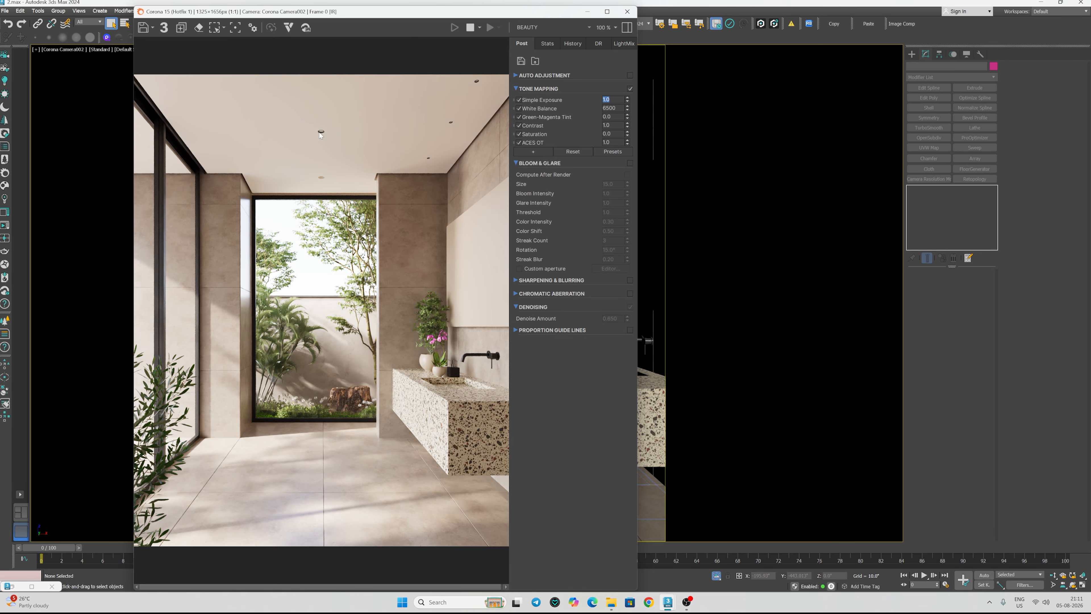
scroll(313, 178, "up", 4)
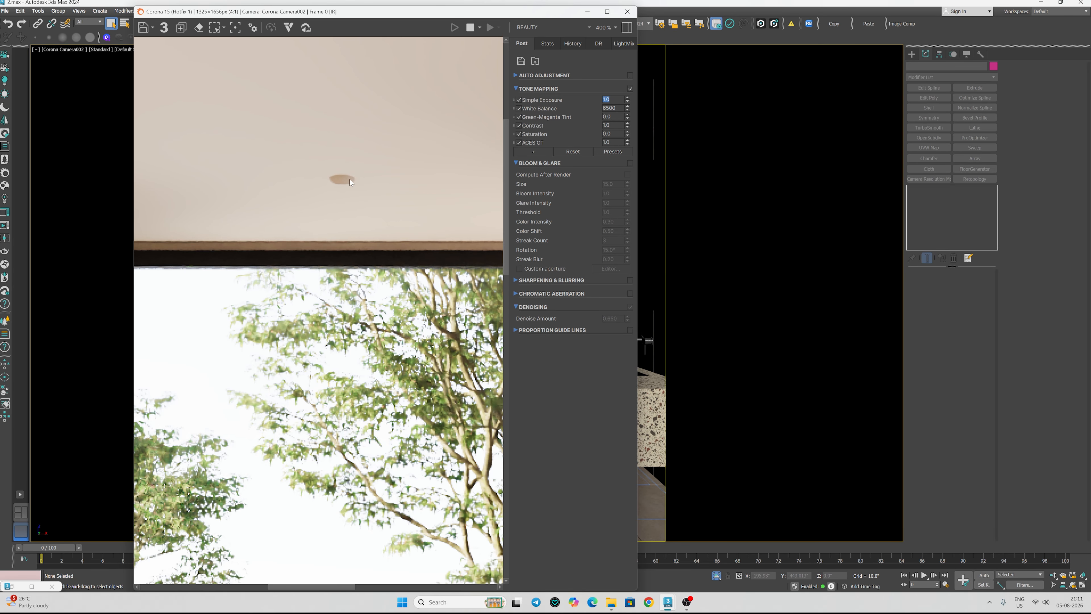
scroll(345, 178, "down", 4)
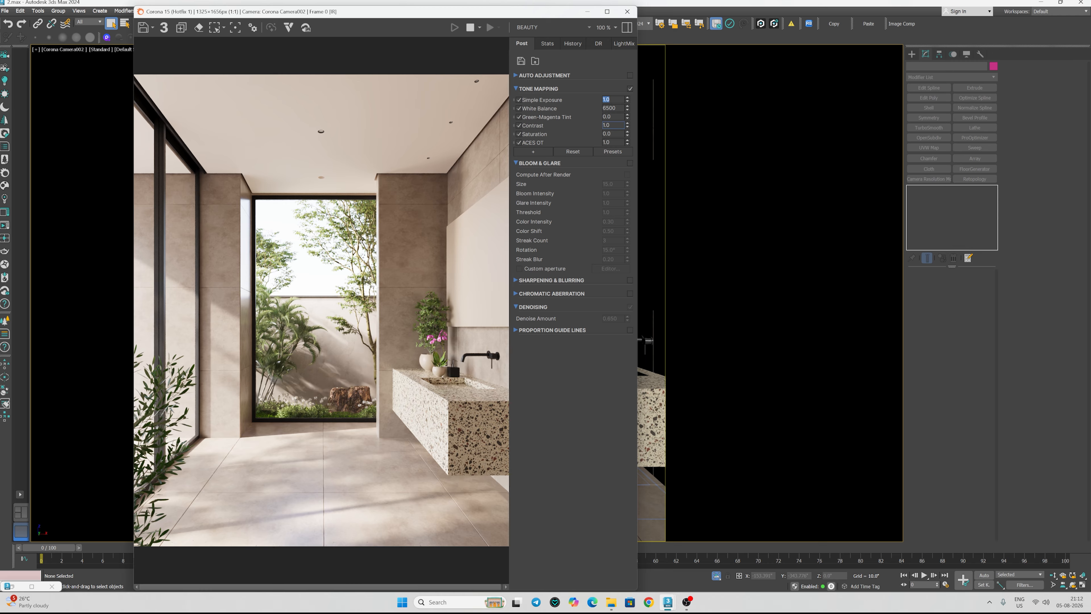
- Set the render's contrast to 2.0, try 0.6 for the ACES OT tone mapping and settle on 0.9
double_click(607, 125)
type("2")
key("Return")
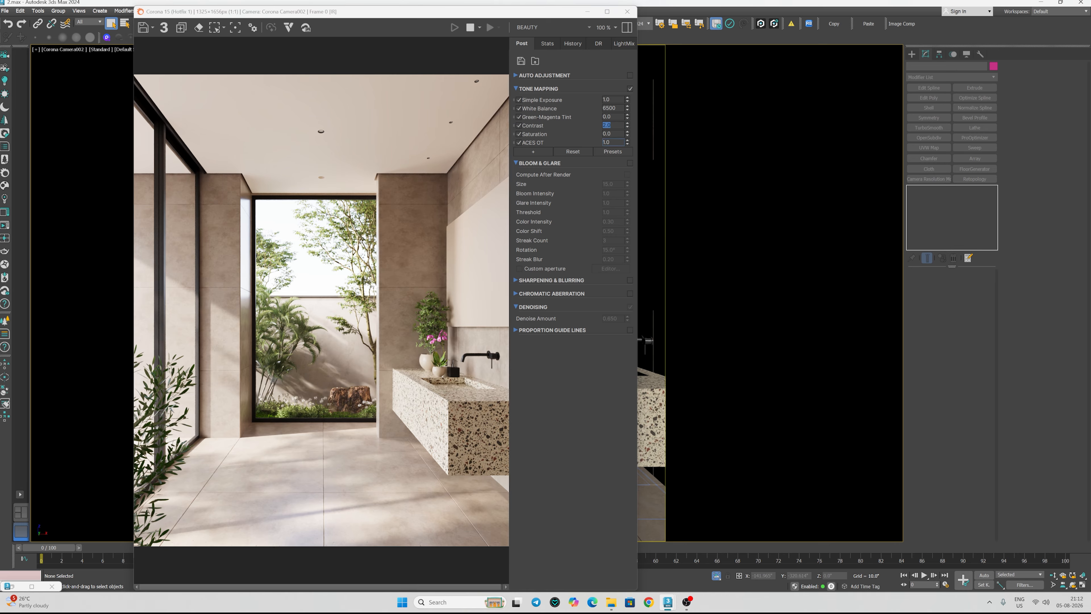
double_click(607, 142)
type("0.6")
key("Return")
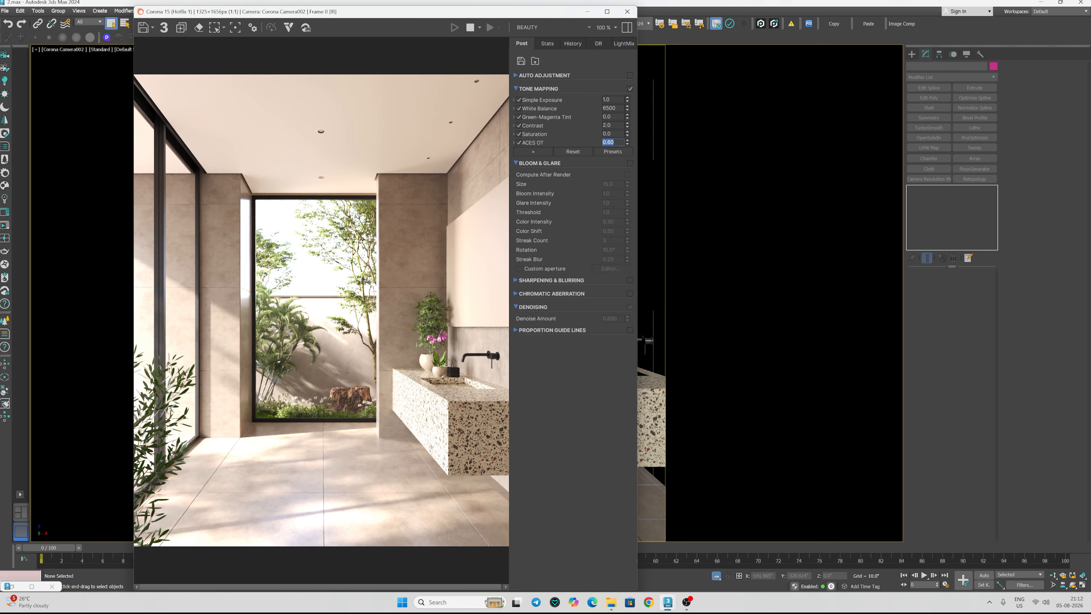
type("0.9")
key("Return")
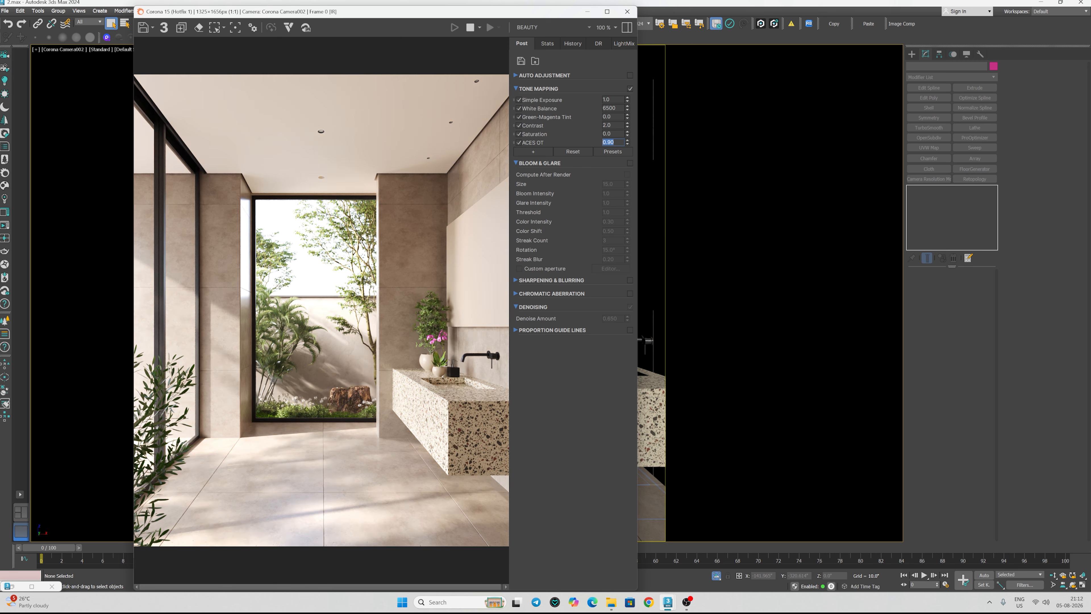
- Add a Vignette operator to the tone mapping and set its strength to 1.0
left_click(533, 151)
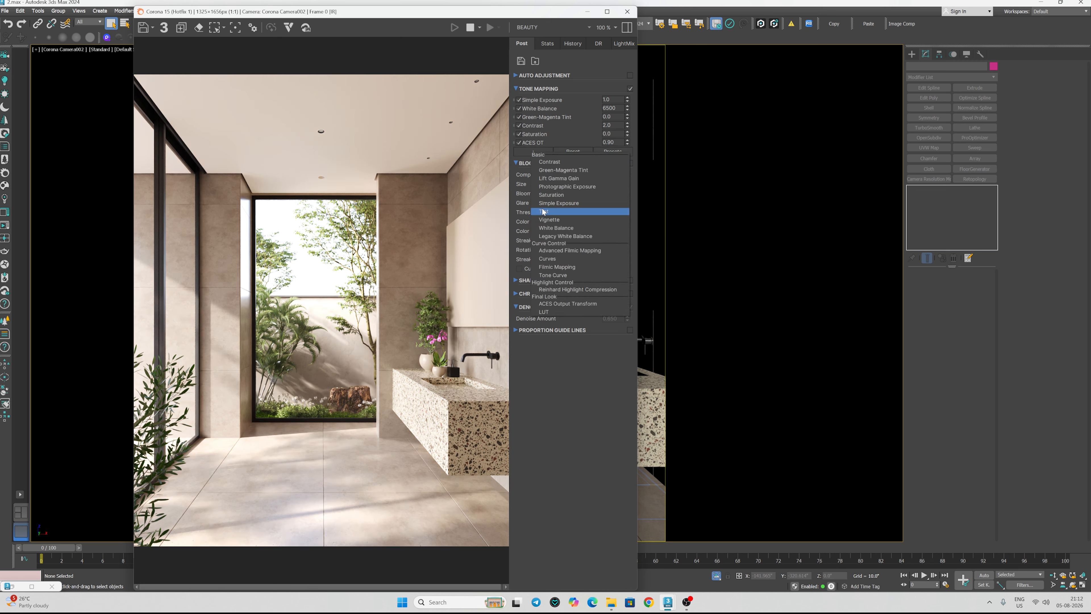
left_click(544, 219)
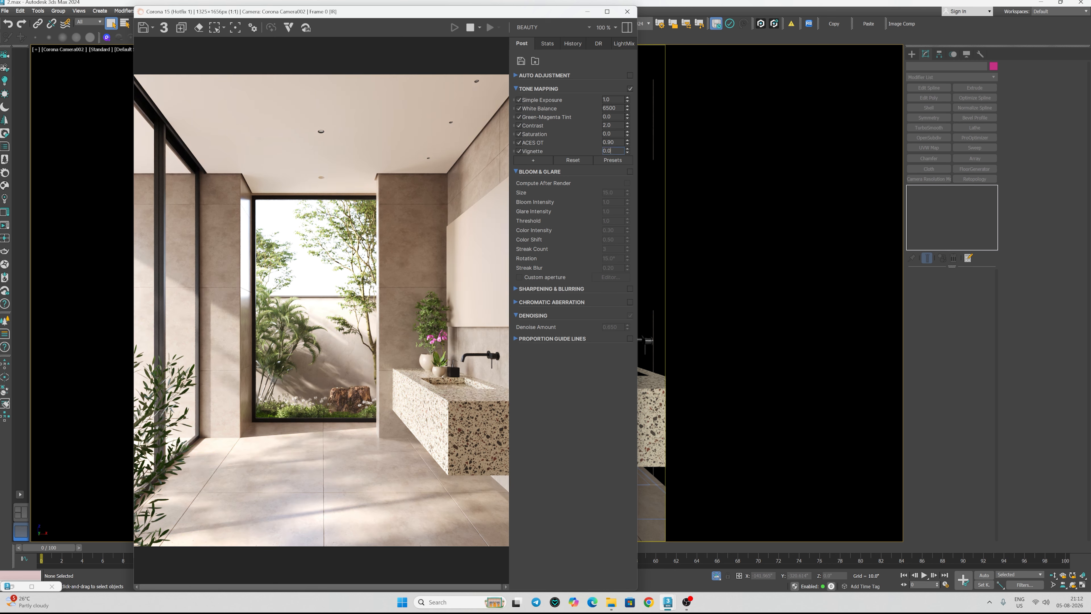
left_click(607, 150)
type("1")
key("Return")
- Add a LUT operator to the tone mapping, choose the Advantix_200 LUT, and collapse the LUT and Bloom & Glare settings
left_click(533, 160)
left_click(542, 297)
left_click(518, 160)
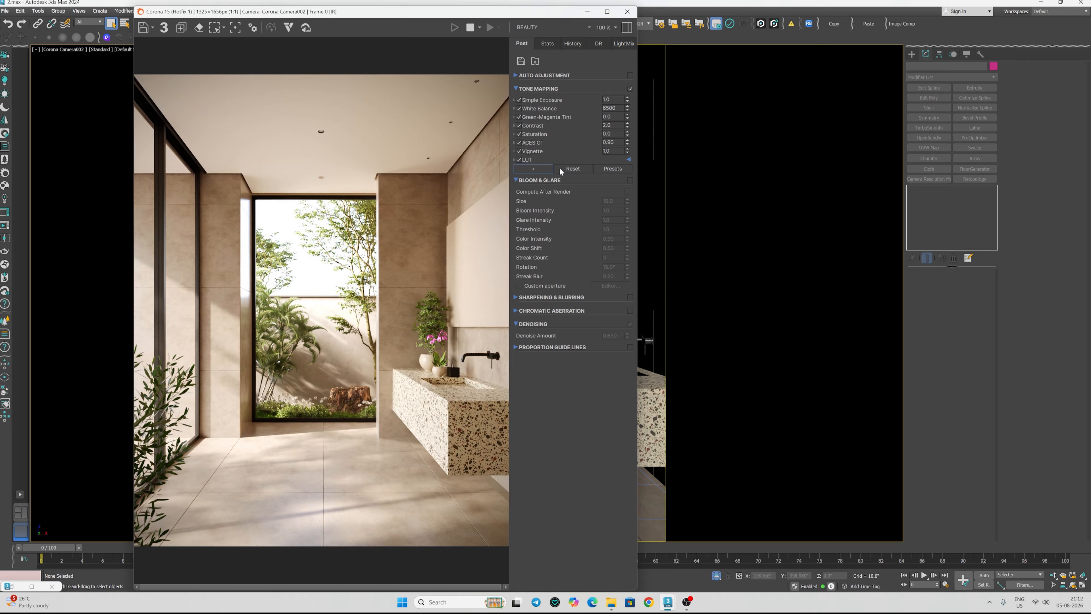
left_click(628, 160)
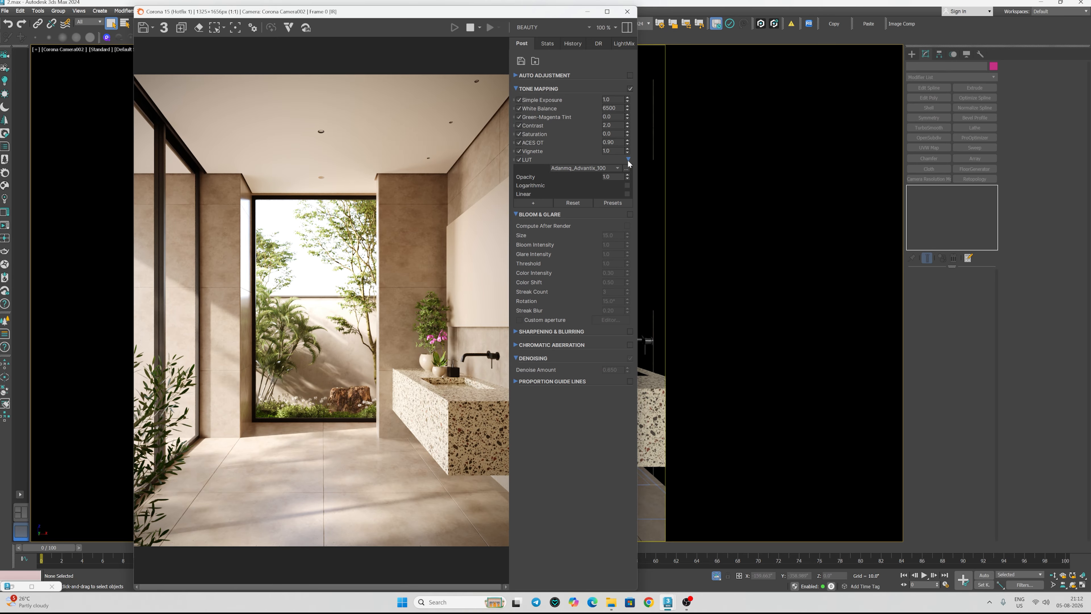
left_click(610, 168)
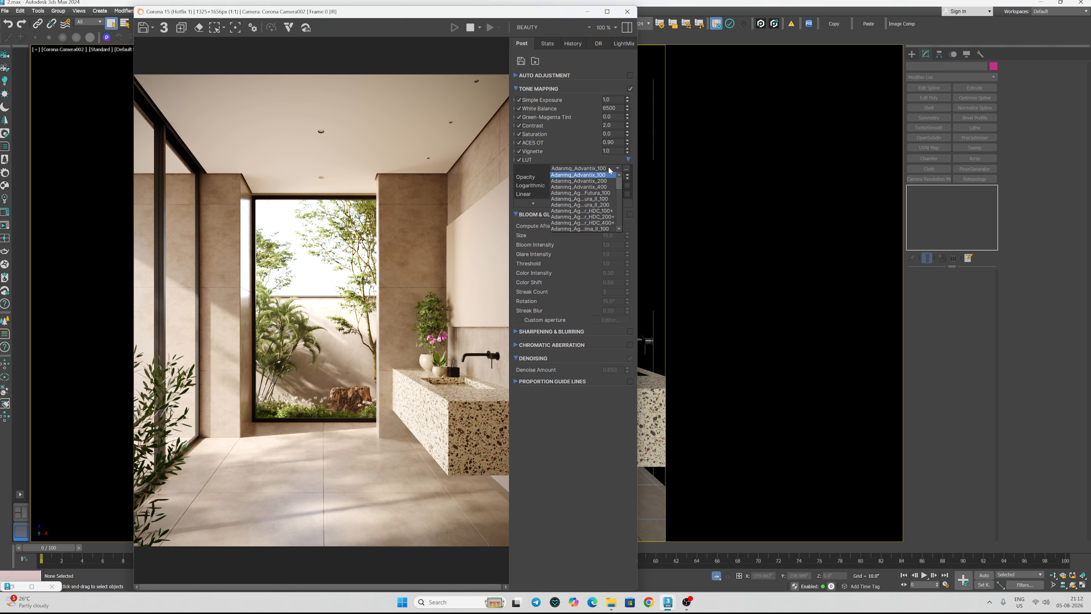
left_click(579, 181)
left_click(629, 160)
left_click(516, 180)
- Add a Filmic Mapping operator to the tone mapping and set its Rich Shadows to 0.5
left_click(535, 168)
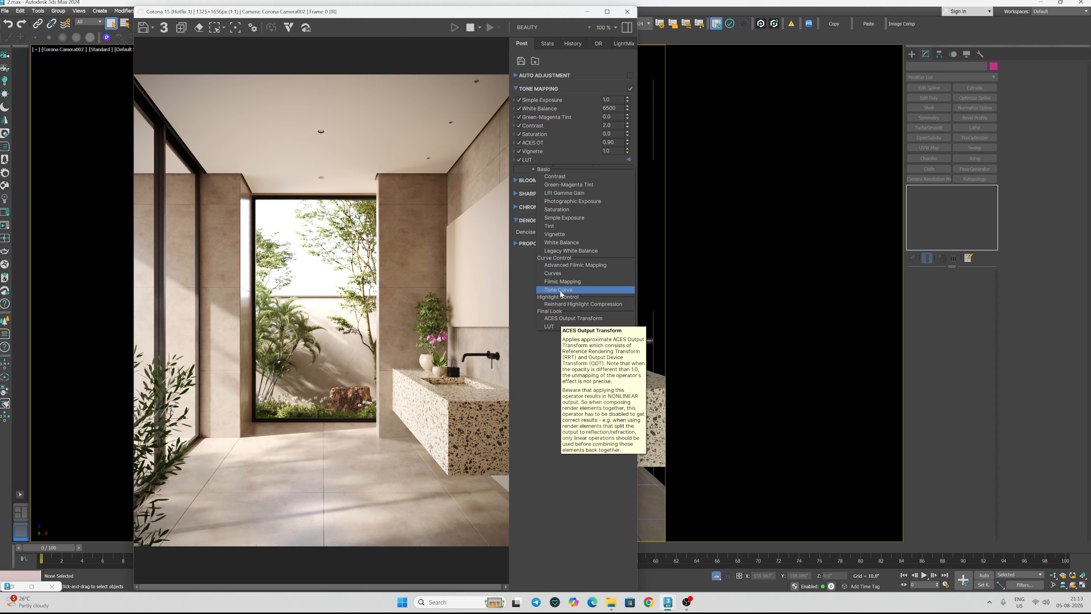
left_click(560, 282)
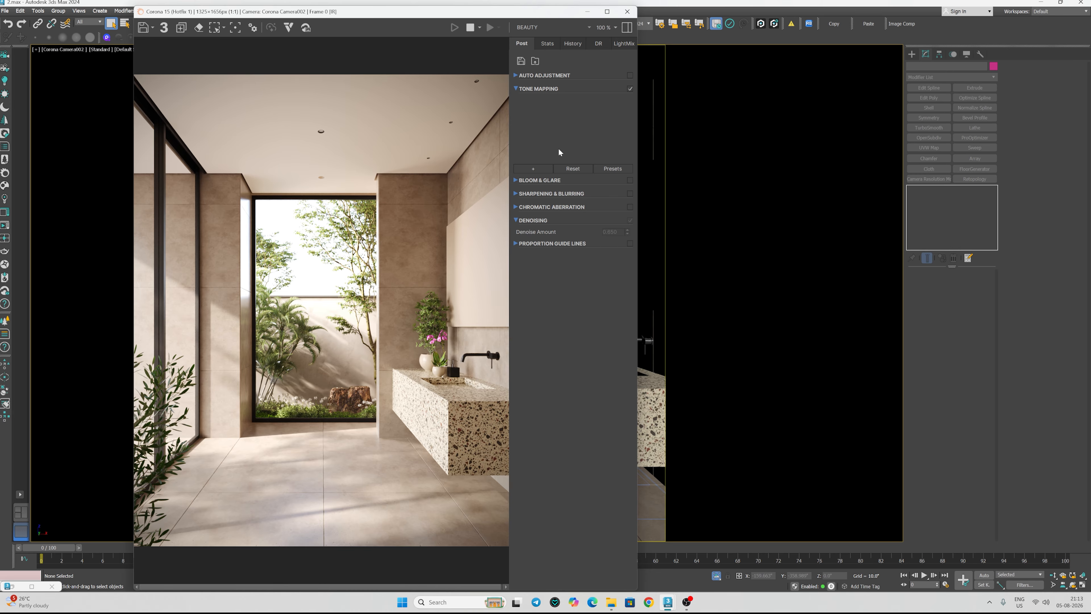
left_click(627, 170)
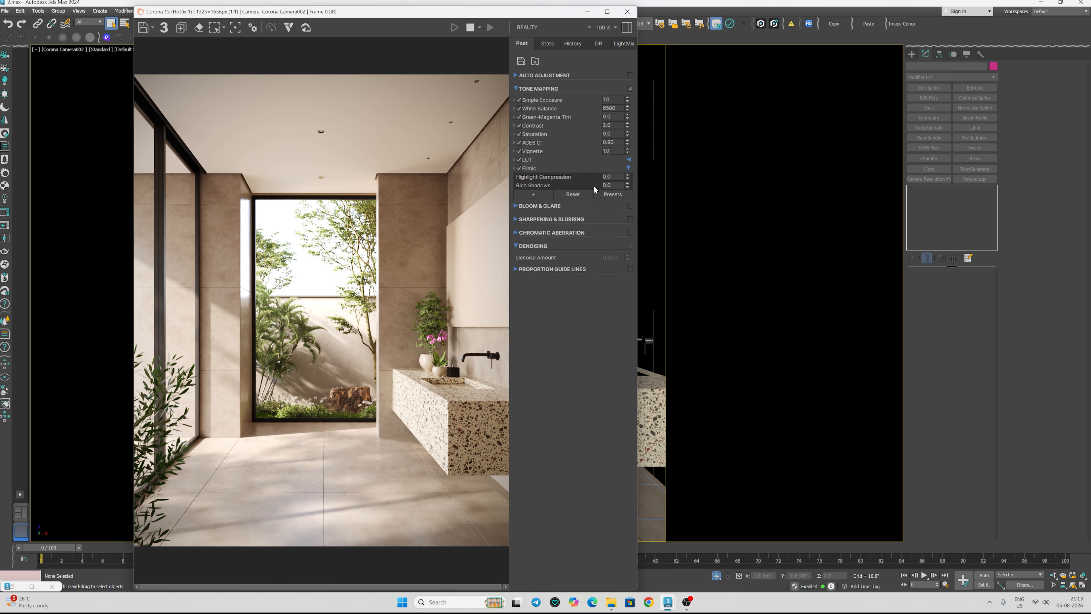
double_click(609, 186)
type("0.5")
key("Return")
- Try about 0.632 as the render's simple exposure and settle on 0.9
left_click_drag(627, 100, 627, 127)
left_click_drag(394, 17, 420, 10)
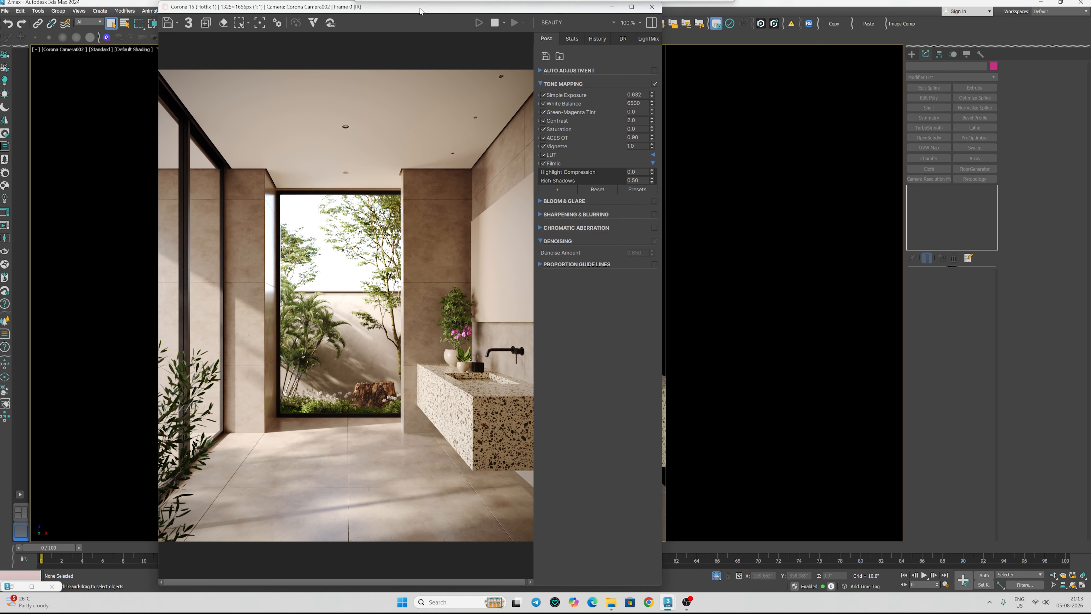
middle_click_drag(400, 151, 398, 151)
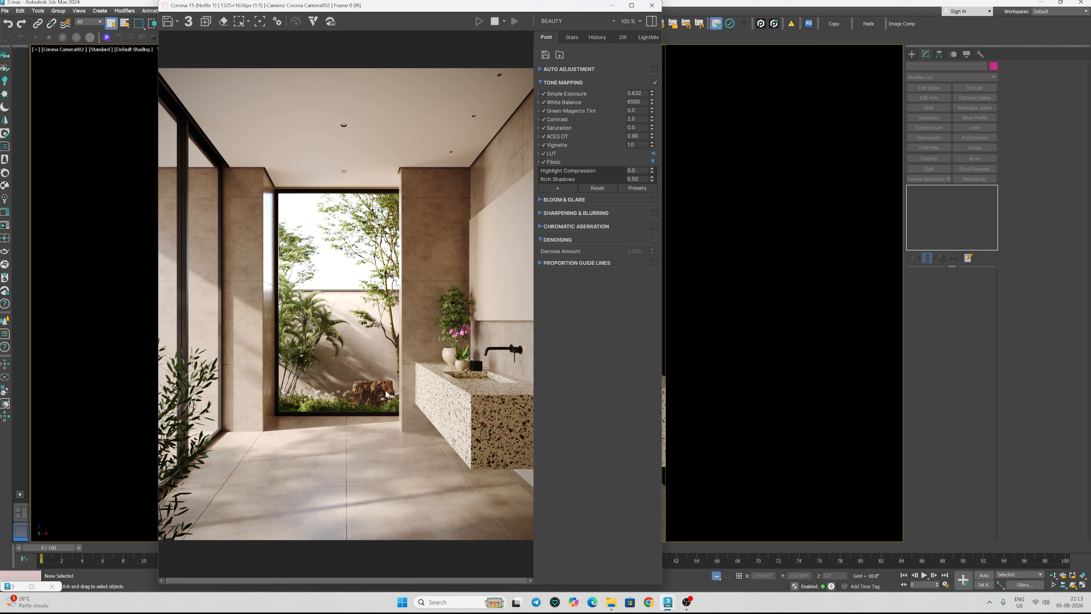
double_click(645, 93)
type("0.9")
key("Return")
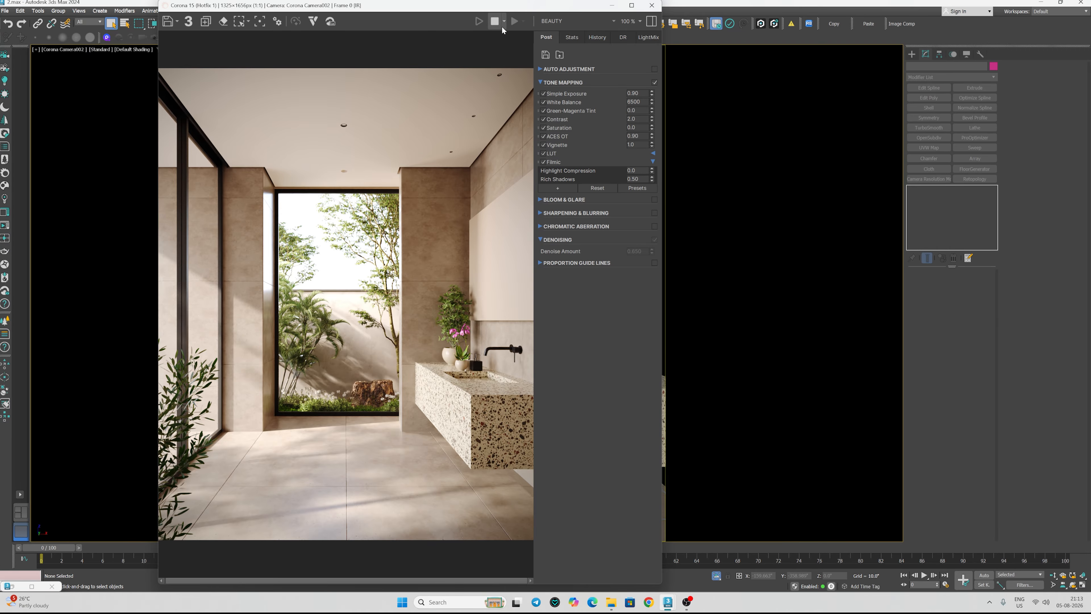
- Select the wall panel above the vanity and duplicate the Base material in the material editor
left_click(612, 6)
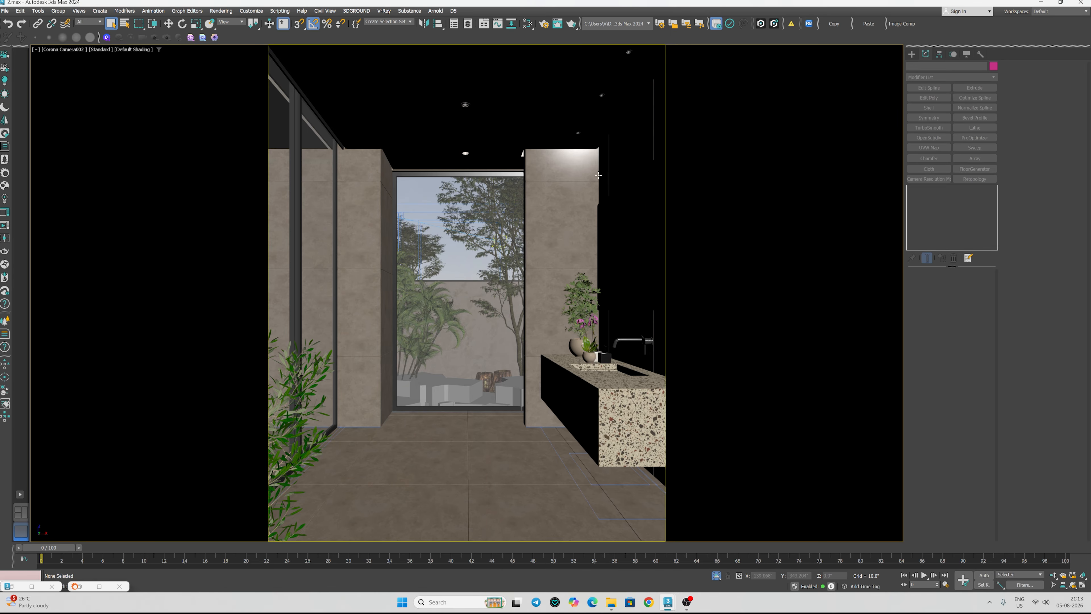
left_click(628, 211)
key("m")
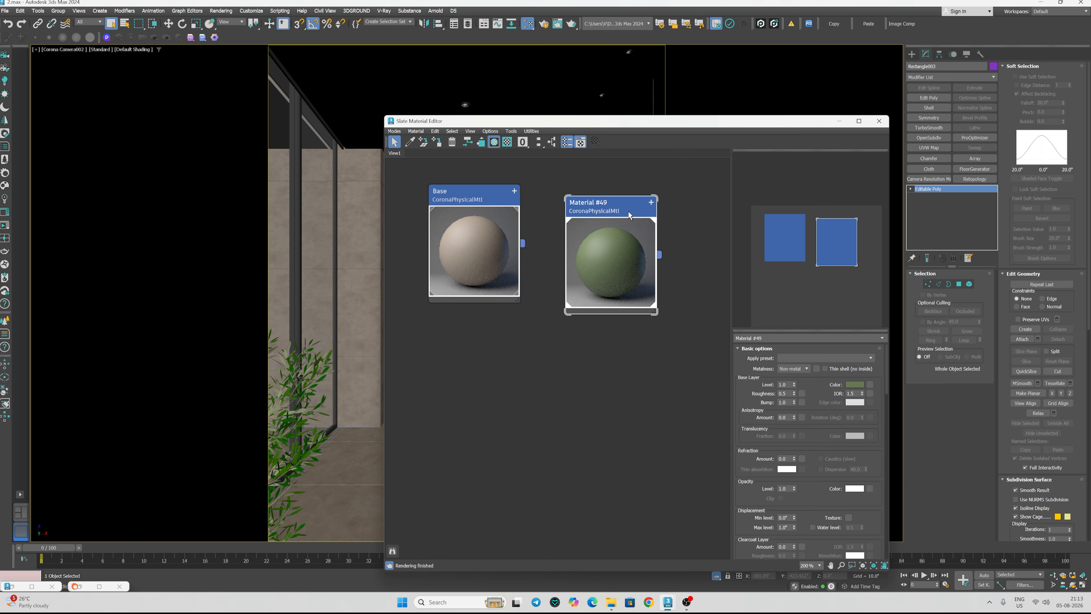
scroll(486, 268, "down", 3)
left_click_drag(487, 269, 478, 368, "shift")
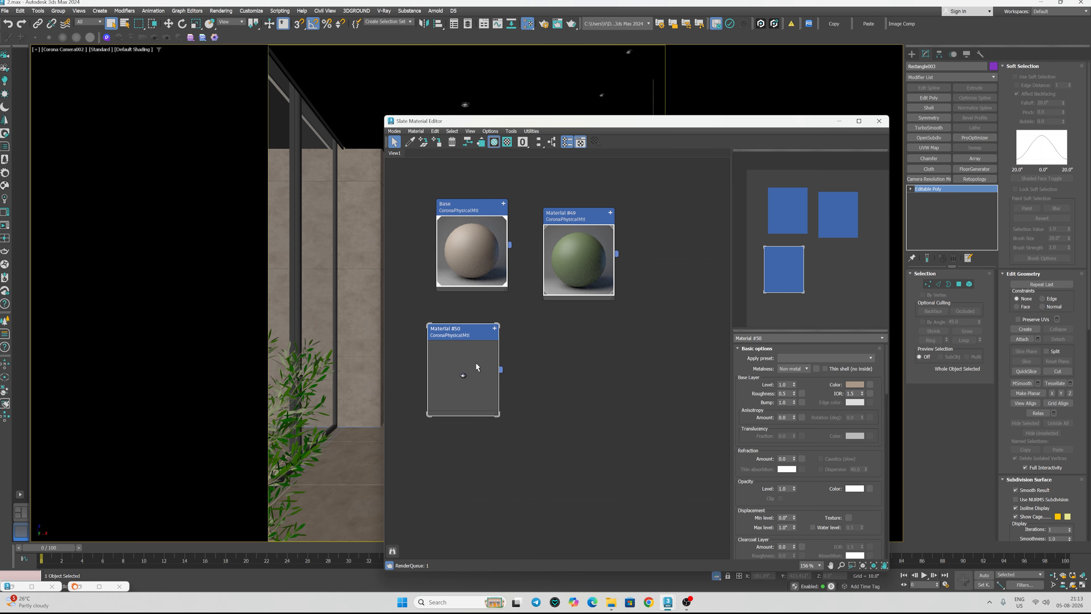
- Apply the PerfectMirror preset to the copied material and assign it to the selected wall panel
scroll(474, 367, "up", 2)
left_click(790, 357)
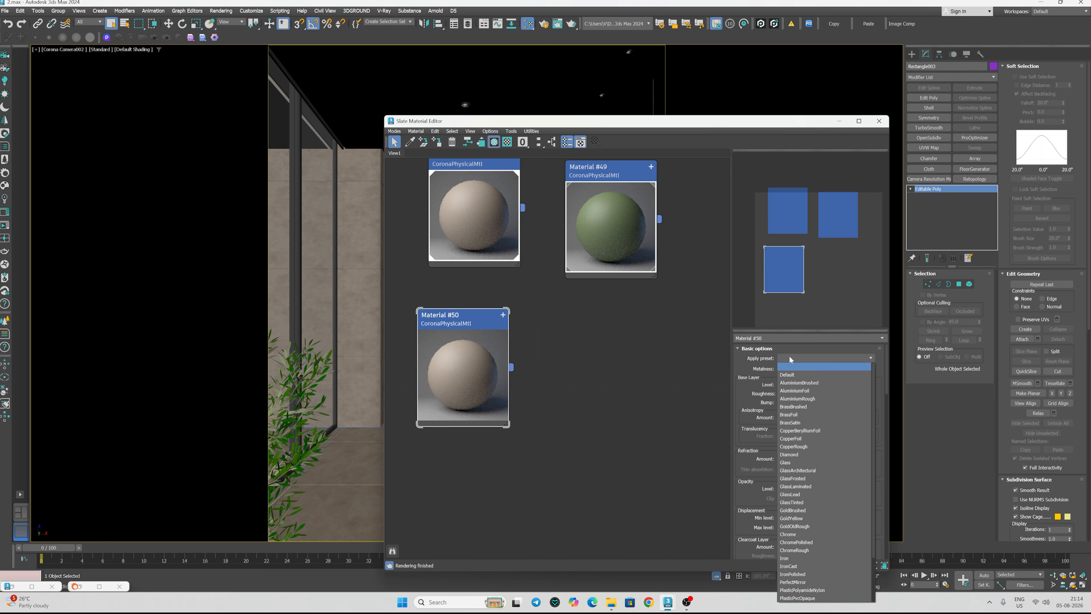
scroll(804, 597, "down", 2)
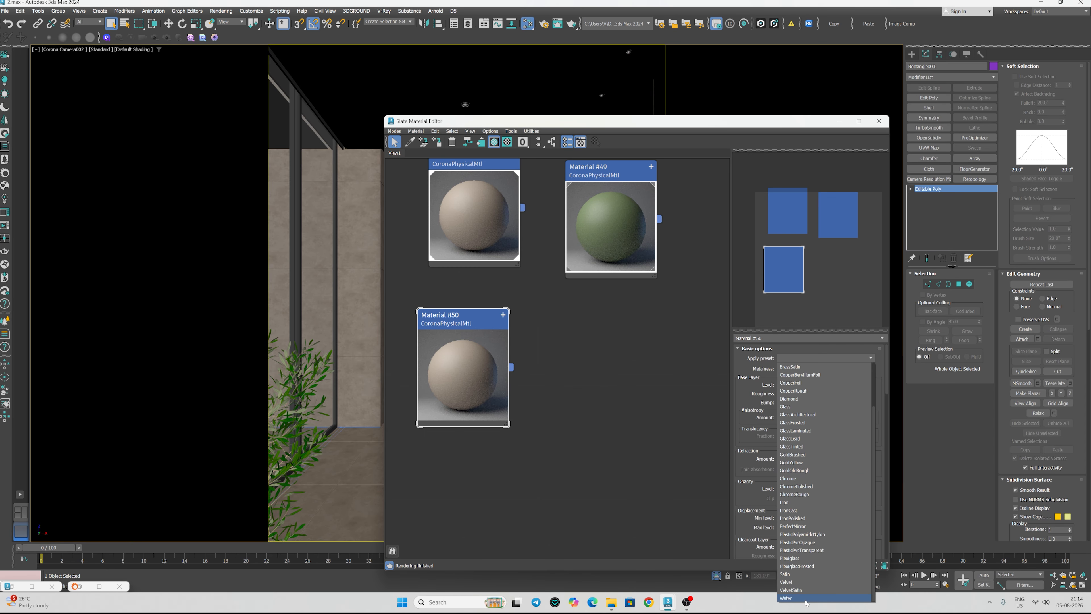
left_click(794, 526)
left_click(437, 142)
left_click(840, 121)
- Stop the running render and select the ceiling downlight in the middle of the room in the top view
left_click(79, 586)
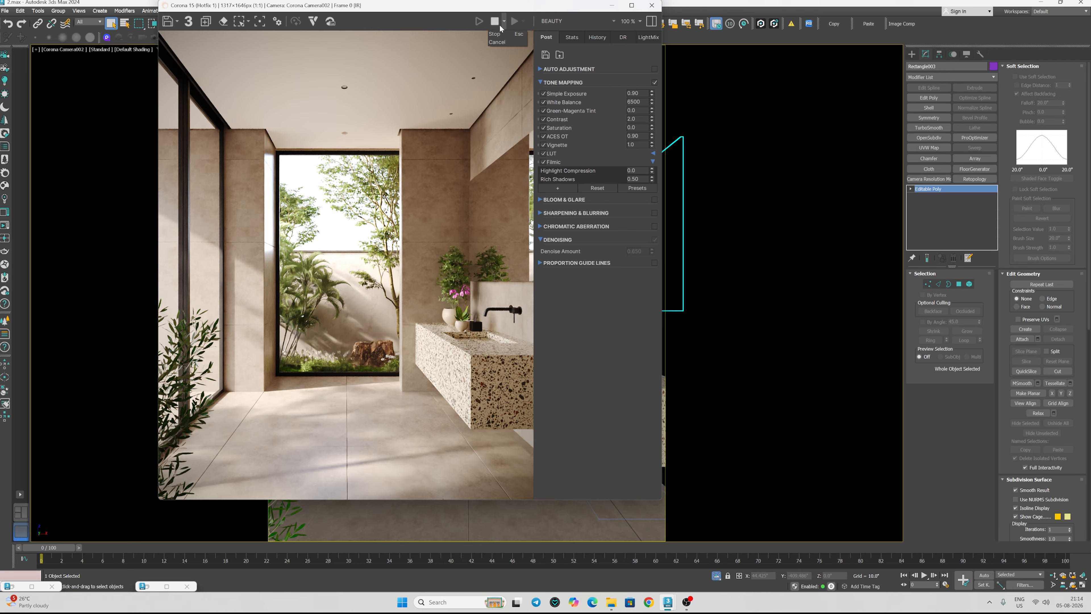
left_click(506, 34)
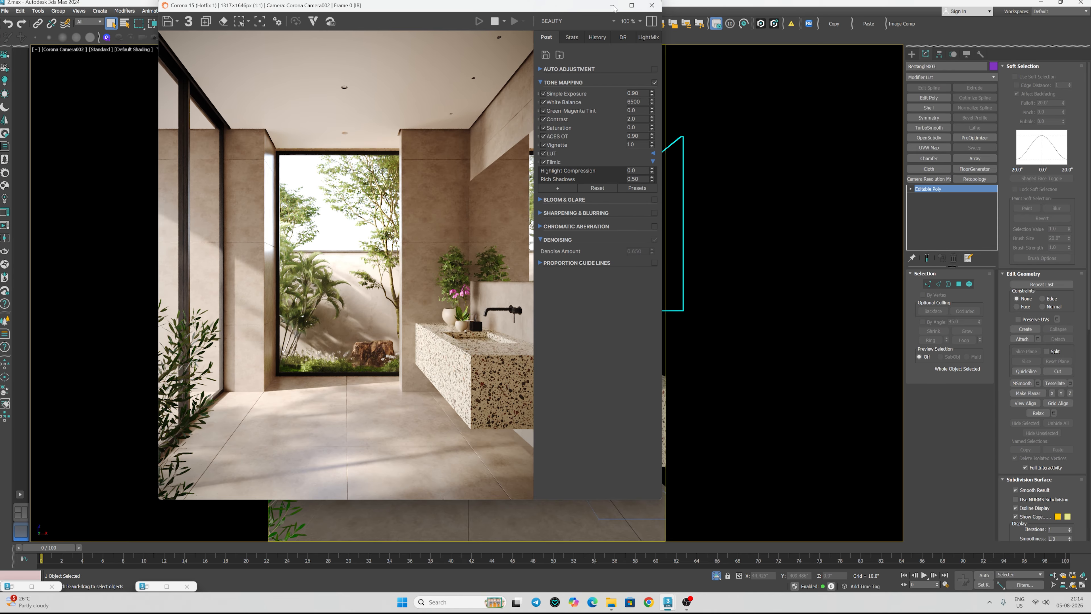
left_click(612, 6)
key("t")
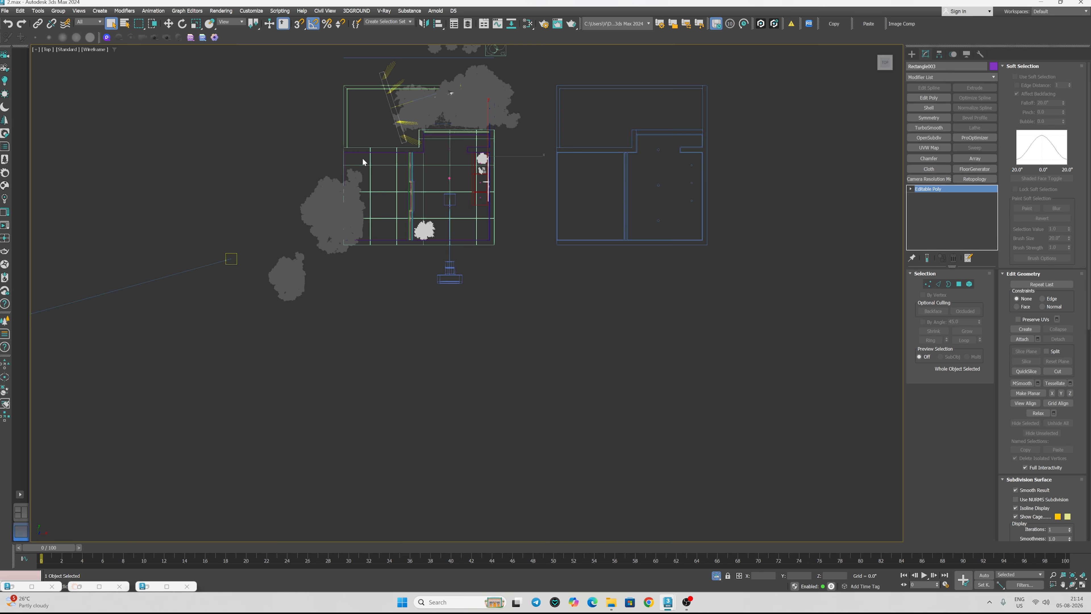
scroll(491, 173, "up", 3)
left_click(528, 196)
middle_click_drag(550, 171, 525, 304)
scroll(522, 307, "up", 1)
key("w")
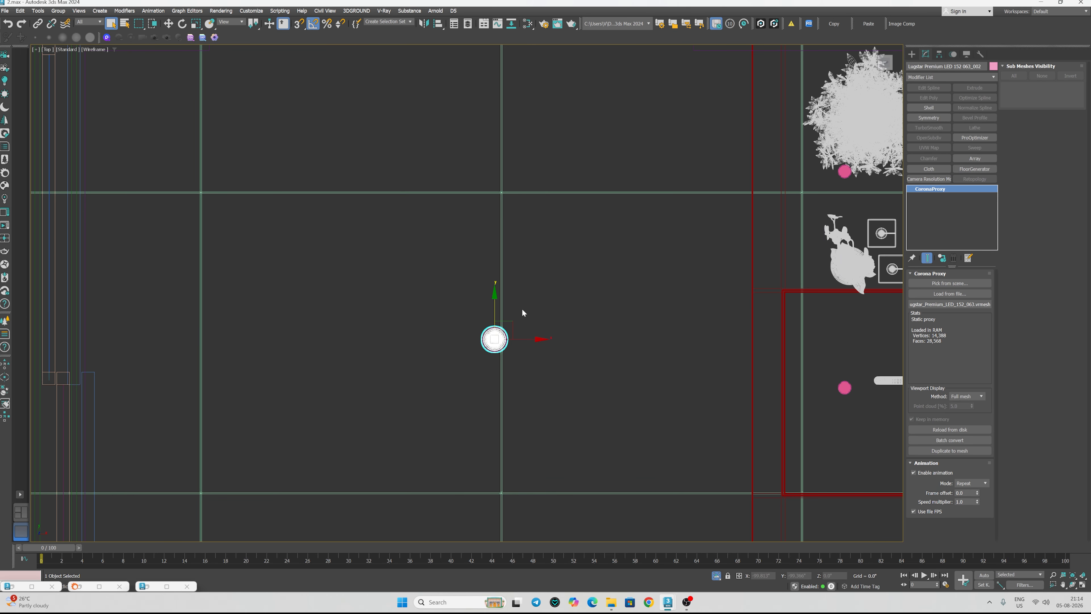
- Copy the downlight along Y into the recess by the garden window and fine-tune the copy's position
scroll(516, 313, "down", 3)
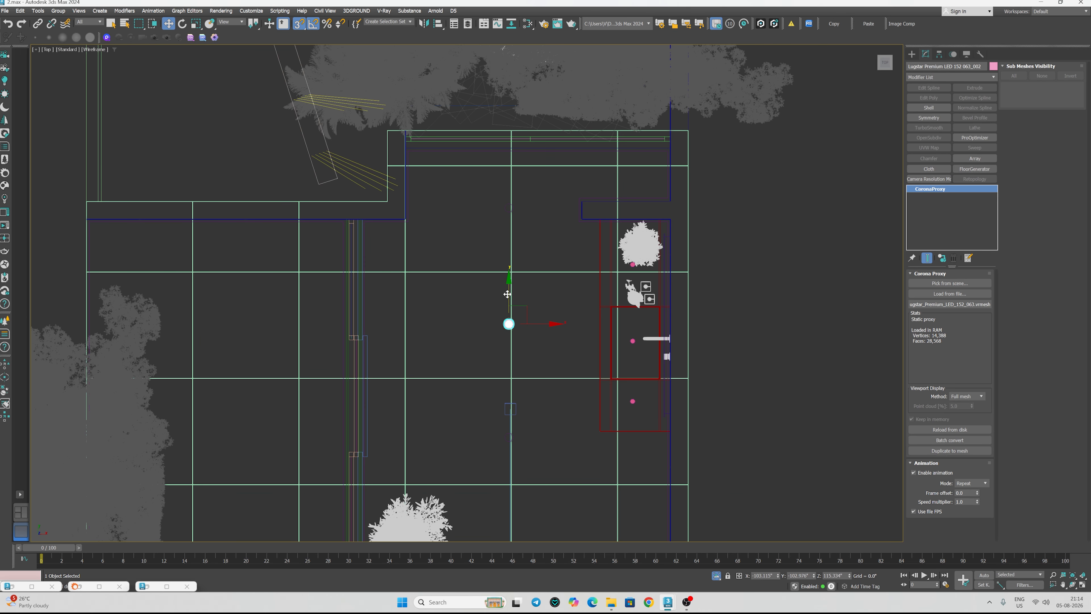
left_click_drag(508, 295, 508, 179, "shift")
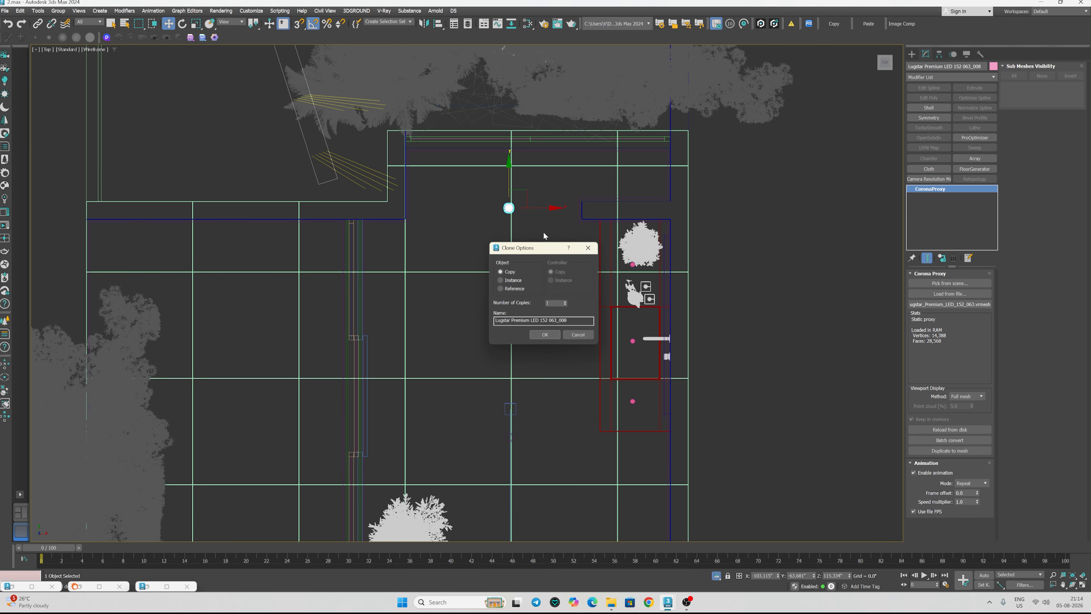
left_click(545, 335)
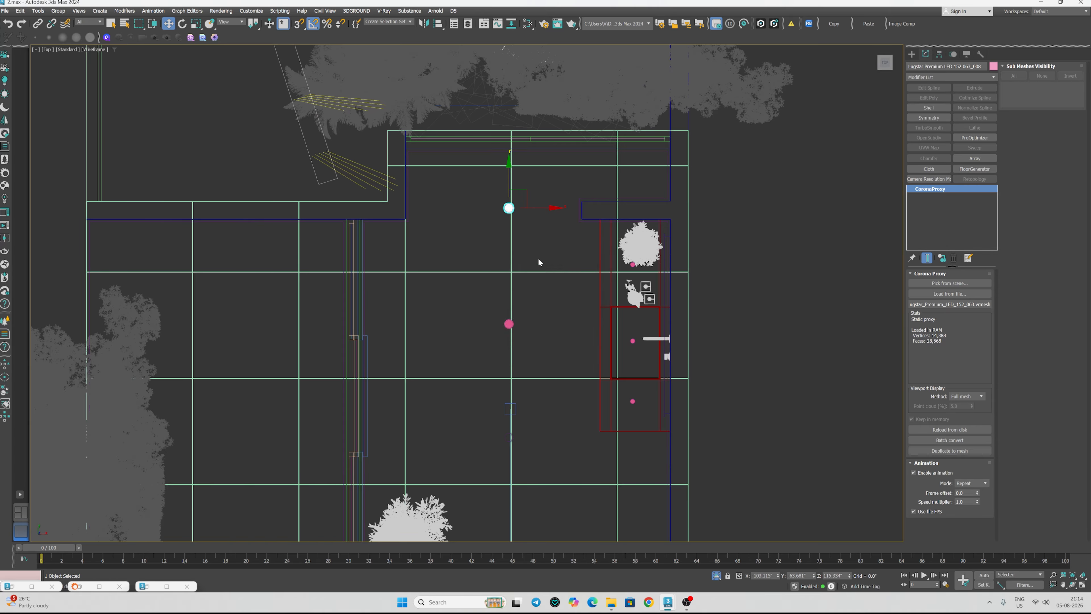
key("z")
scroll(494, 286, "down", 3)
mouse_move(484, 265)
left_mouse_down()
mouse_move(485, 429)
mouse_move(487, 258)
left_mouse_up()
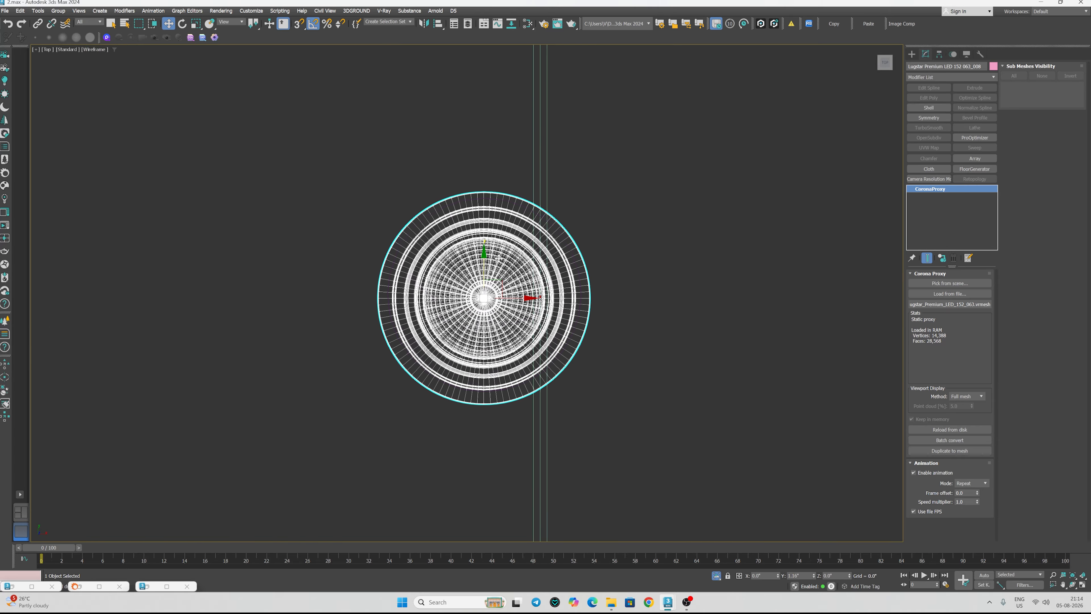
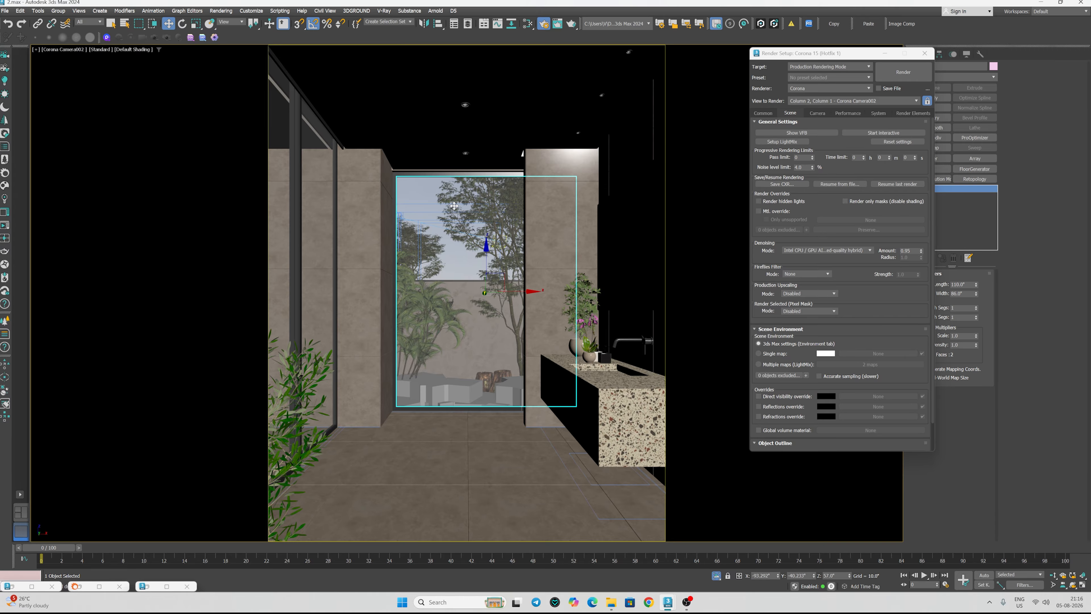
- Save the scene, show the render frame buffer and start a new render
key("ctrl+s")
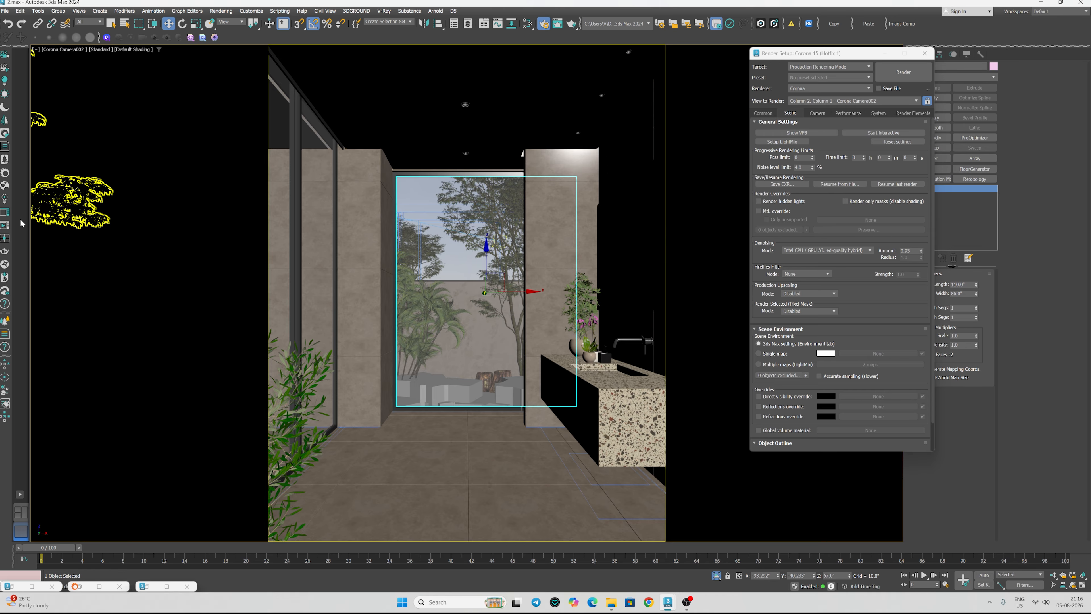
left_click(4, 213)
left_click(639, 22)
left_click(630, 64)
left_click(479, 21)
- Examine the sky and garden in the reference image for comparison with the render
left_click(12, 586)
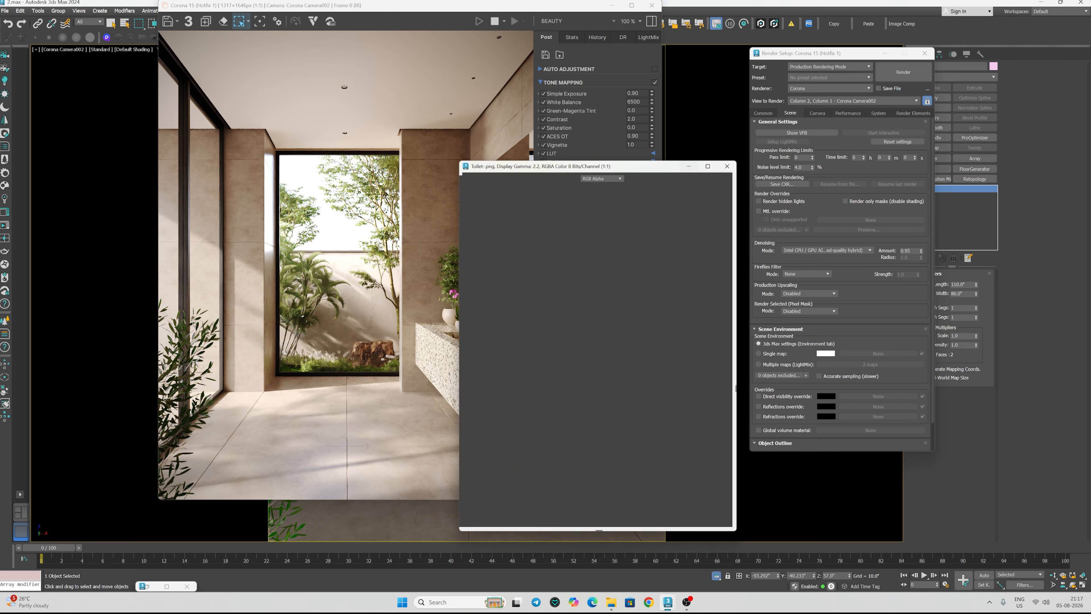
scroll(609, 336, "down", 2)
scroll(617, 342, "up", 1)
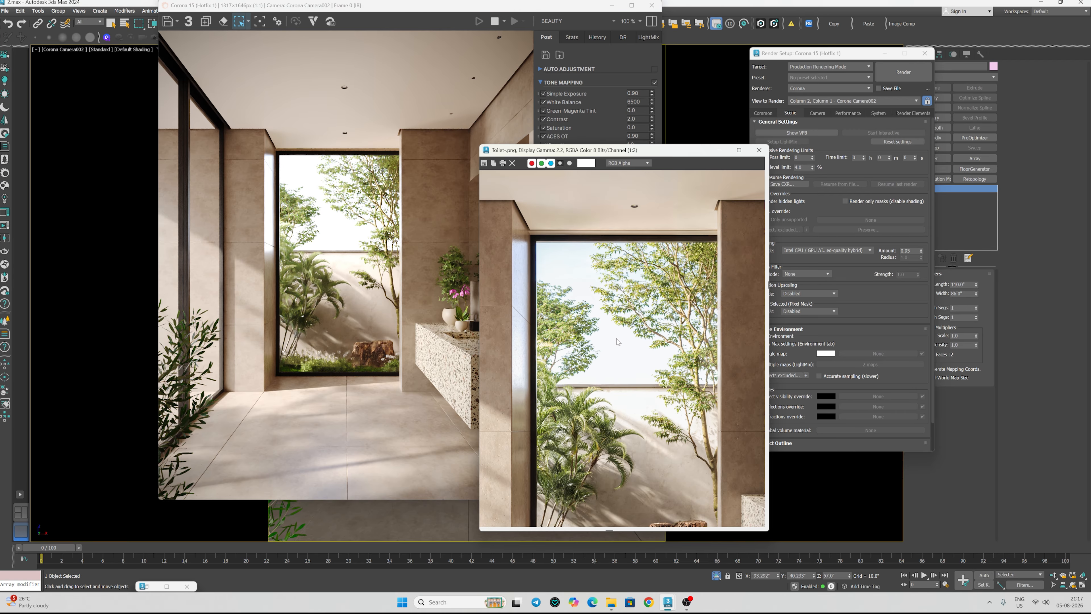
left_click(719, 150)
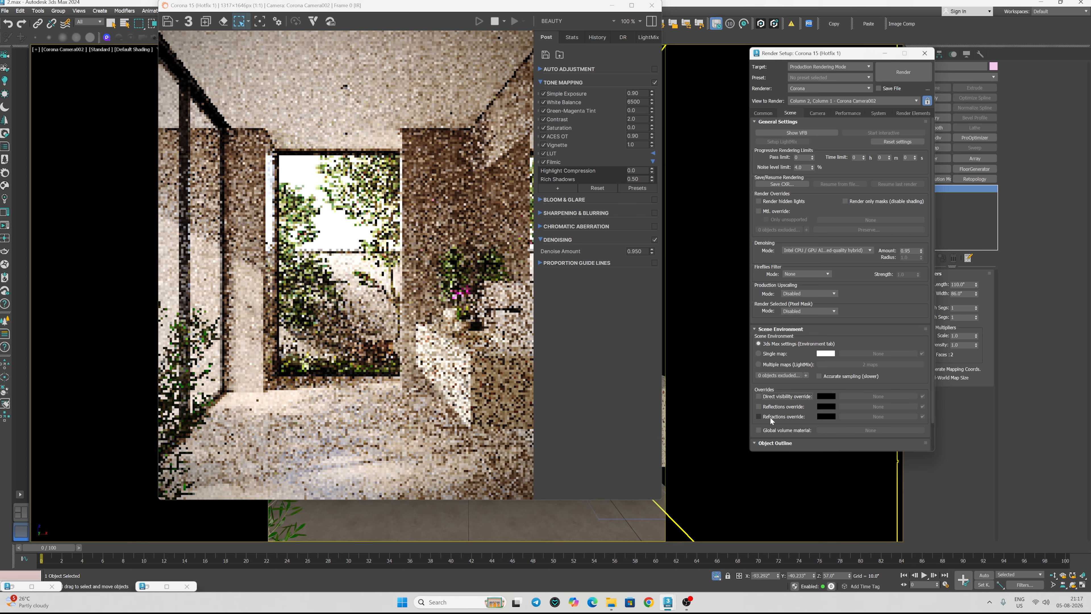
- Enable the refractions override for the scene environment and bring up the environment settings and the Slate Material Editor
left_click(770, 416)
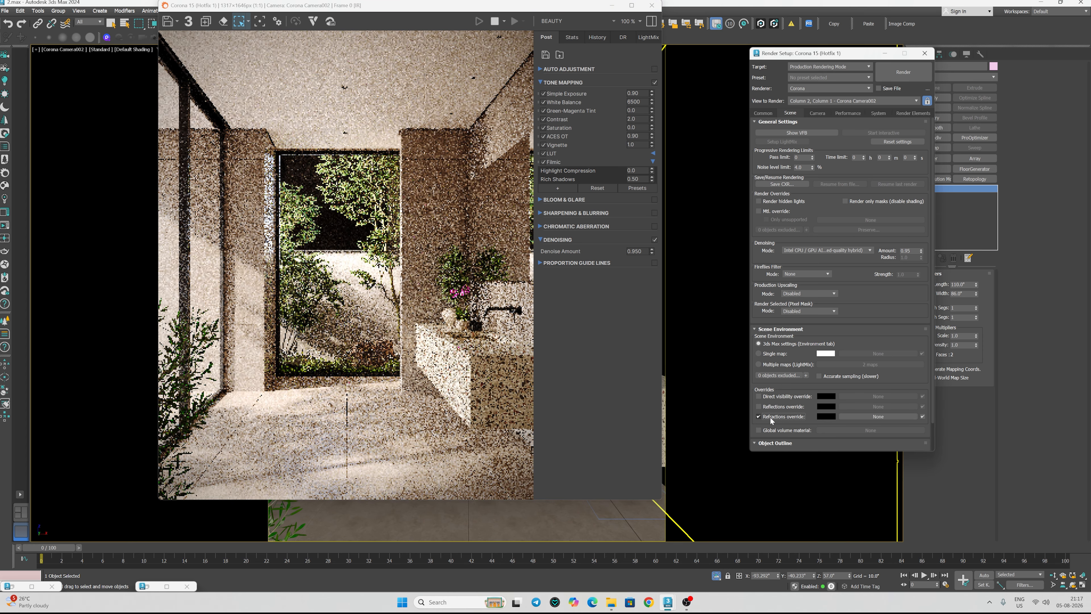
key("8")
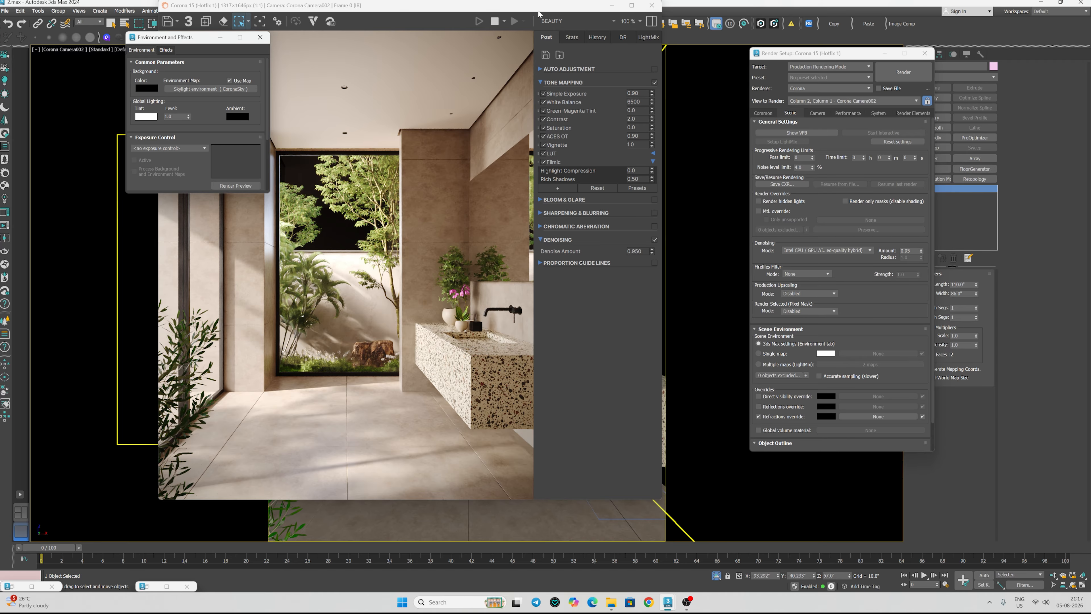
left_click_drag(537, 7, 497, 151)
left_click(527, 23)
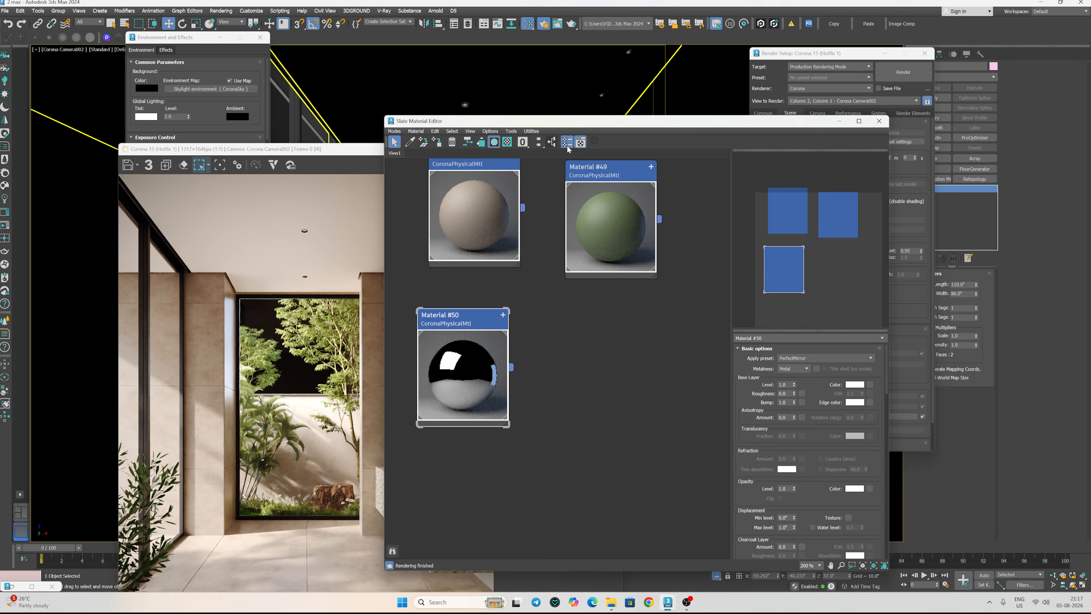
- Clear all materials from the Slate view and bring in the Skylight environment map from the environment settings
scroll(599, 278, "down", 10)
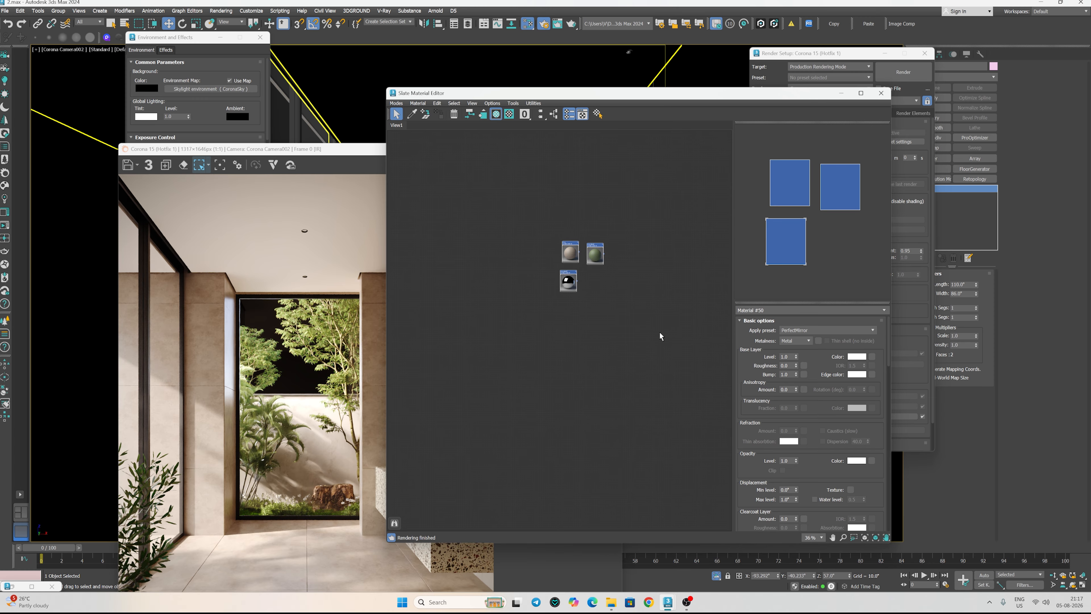
key("ctrl+a")
key("Delete")
left_click_drag(210, 89, 529, 266)
left_click(622, 331)
- Feed the Skylight environment map into a new Color Correction map and assign that map to the refractions override
left_click_drag(580, 93, 350, 90)
scroll(296, 275, "up", 9)
double_click(292, 275)
left_click(485, 318)
left_click_drag(334, 284, 362, 221)
scroll(327, 280, "down", 3)
double_click(316, 277)
left_click_drag(401, 254, 892, 419)
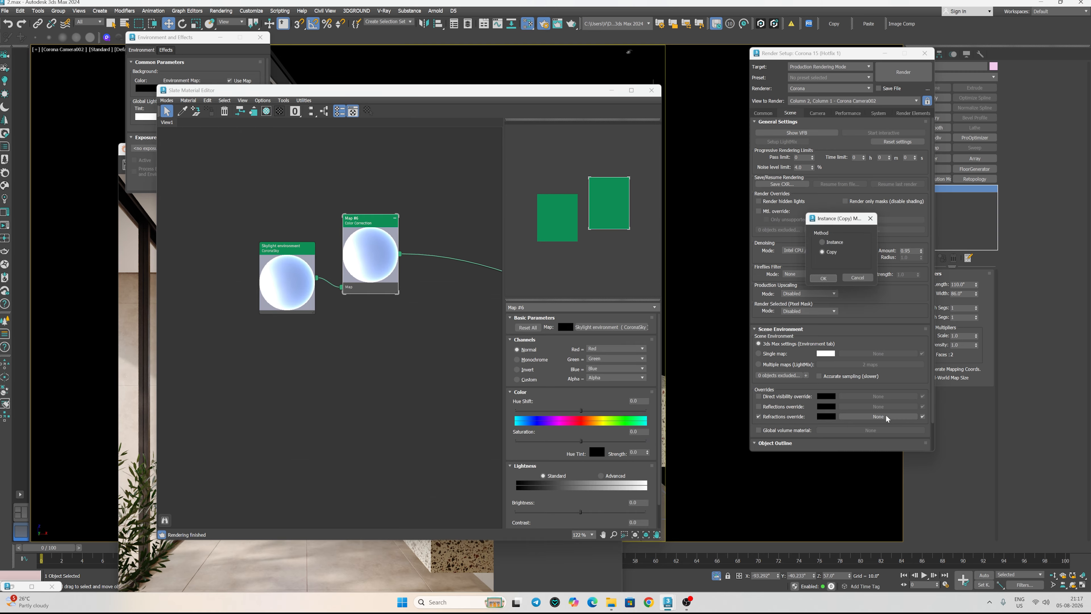
left_click(823, 279)
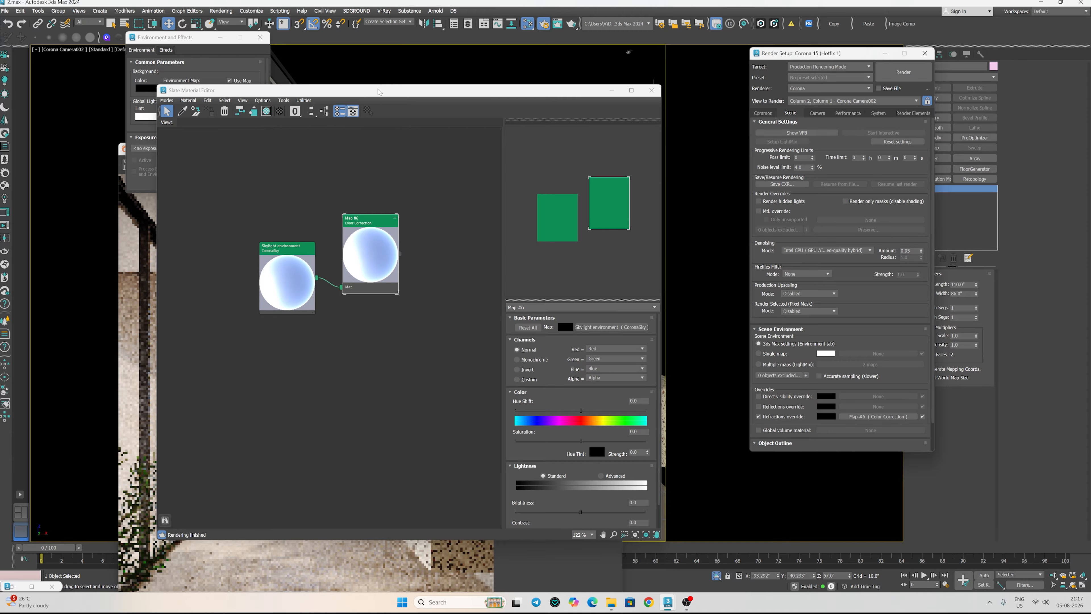
- Set the Skylight environment map's intensity to 0.15 while comparing the sky in the interactive render
left_click_drag(378, 90, 791, 59)
left_click_drag(433, 149, 379, 24)
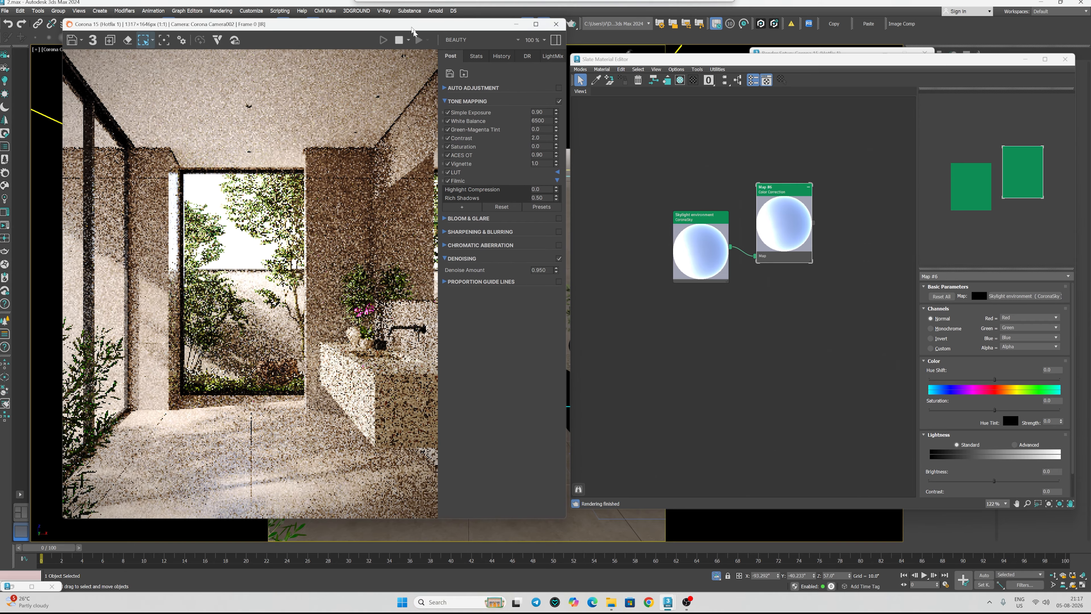
left_click(700, 217)
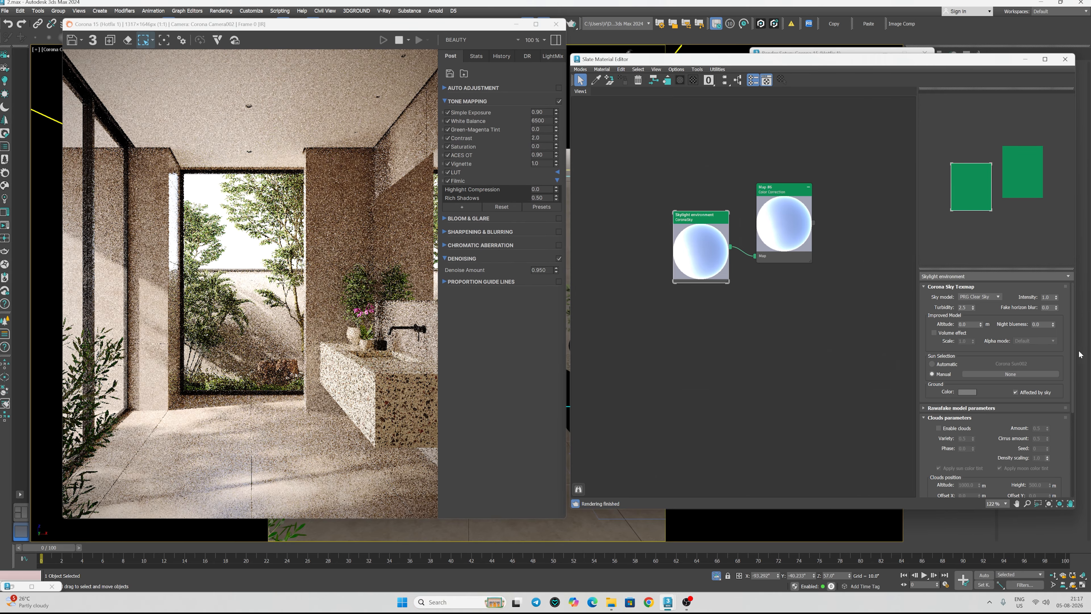
double_click(1045, 296)
type("0.1")
key("Return")
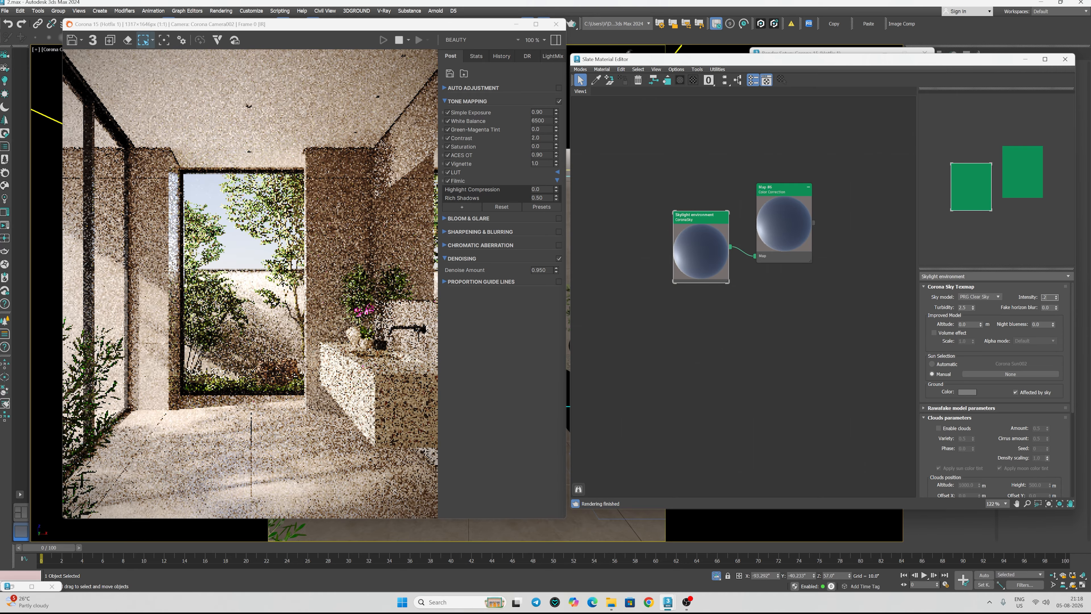
key("Return")
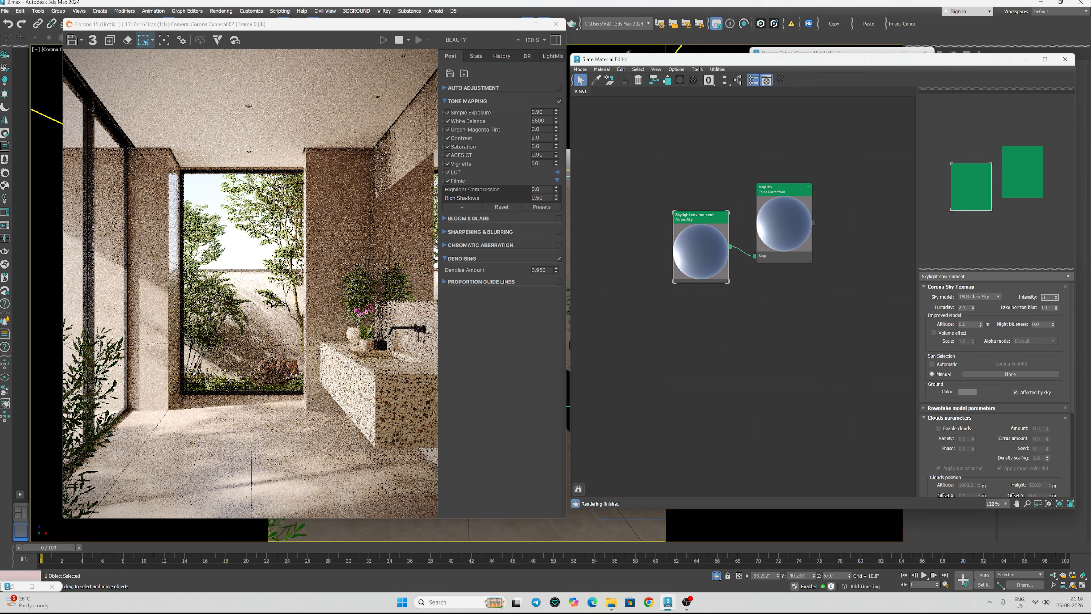
key("Return")
scroll(730, 257, "down", 1)
left_click_drag(327, 24, 466, 15)
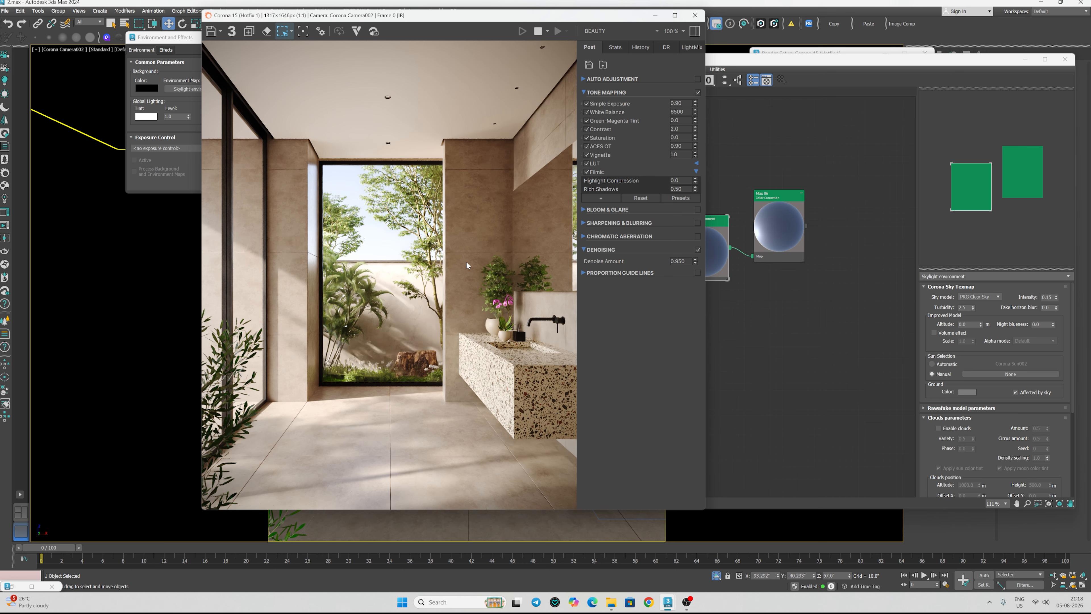
- Set the render's noise level limit to 0 and its time limit to 10 minutes, and show the output size settings
left_click(803, 63)
left_click_drag(802, 62, 734, 178)
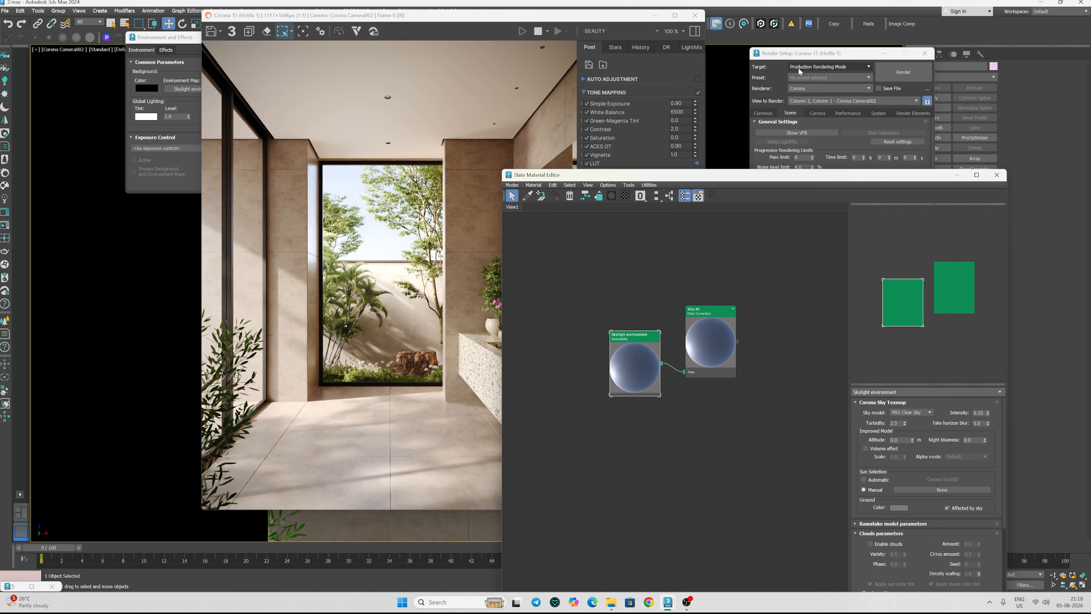
left_click(859, 52)
left_click_drag(859, 52, 749, 51)
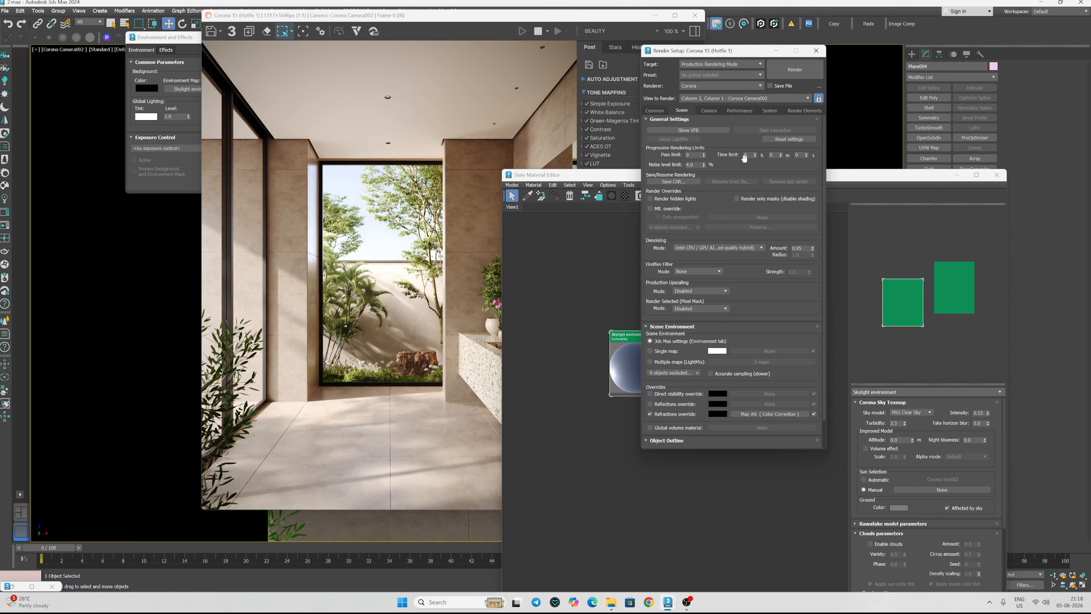
right_click(703, 166)
double_click(772, 155)
left_click(653, 109)
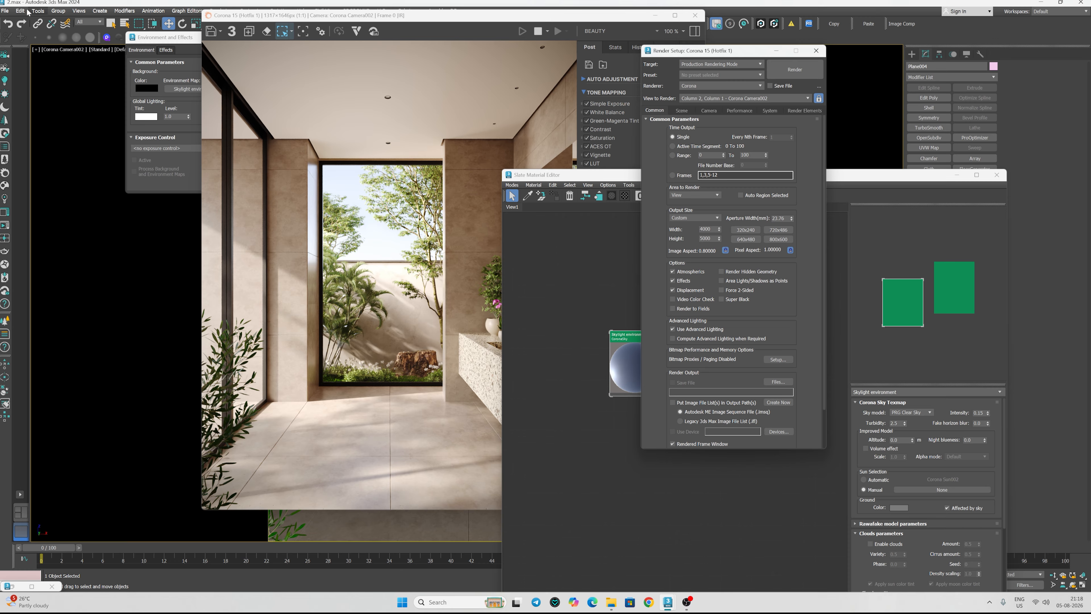
- Save the scene and add a render element to the render setup
left_click(4, 11)
left_click(19, 86)
left_click(804, 110)
left_click(678, 139)
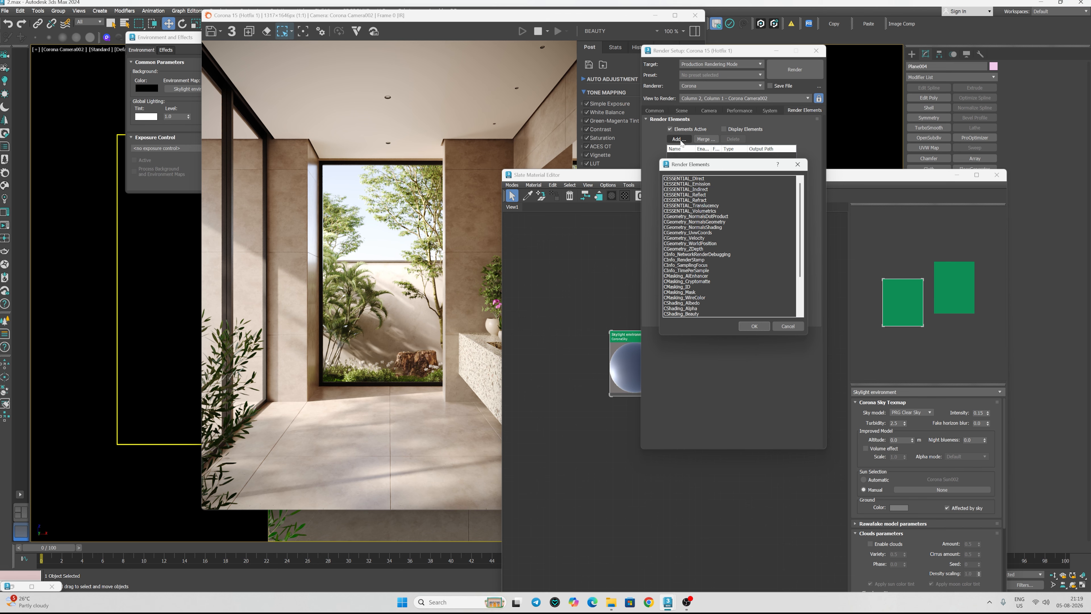
left_click(755, 327)
- Close the material editor, start the final 4000 × 5000 px render and enlarge the frame buffer to fit the image
left_click(997, 175)
left_click(799, 68)
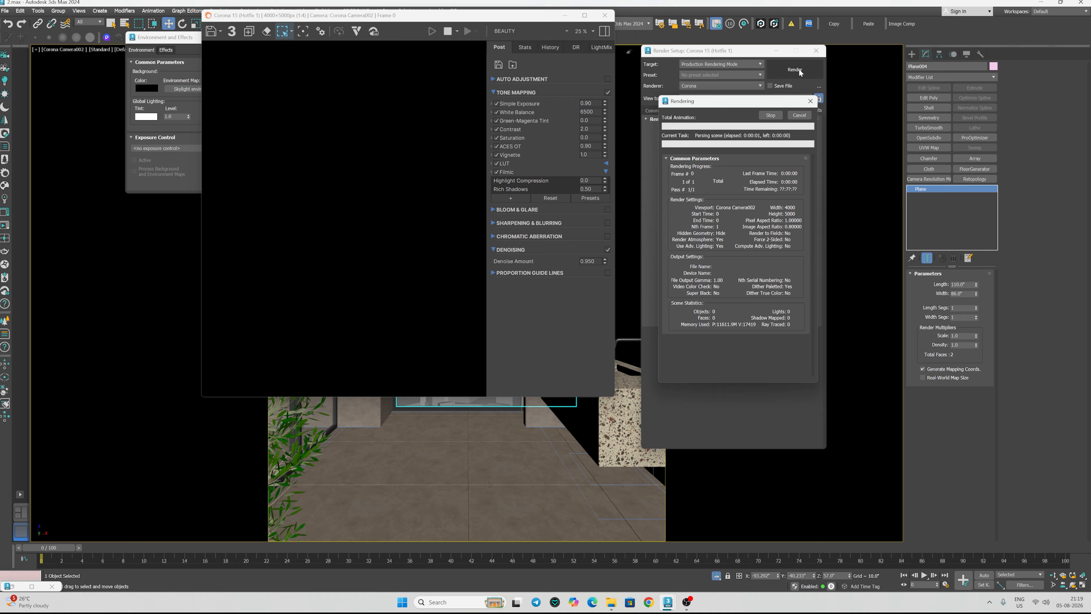
left_click(604, 31)
left_click_drag(201, 397, 122, 591)
scroll(397, 343, "down", 3)
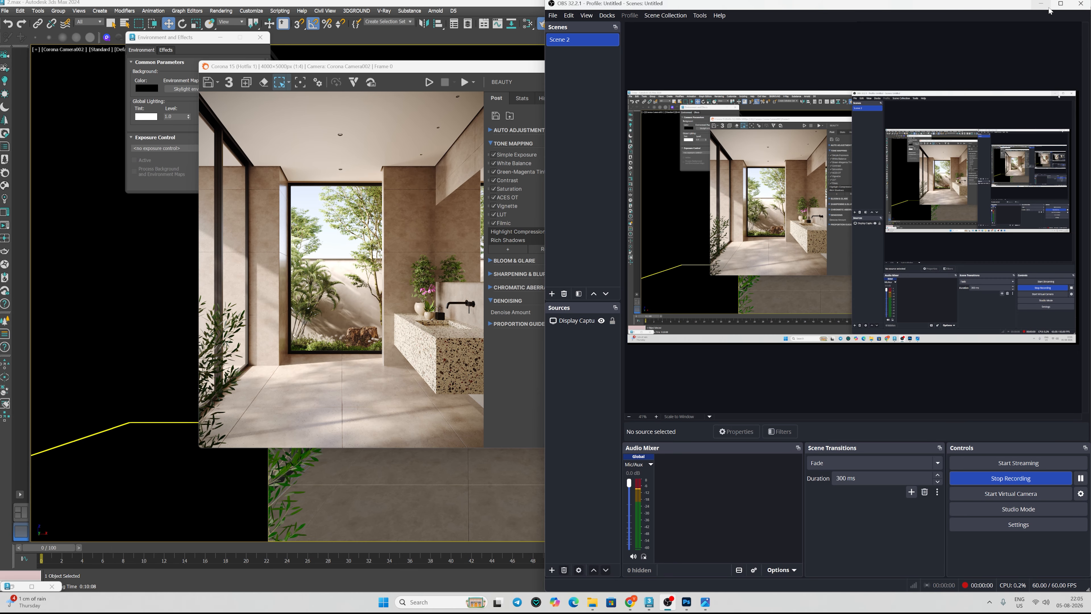
- Examine the finished render's statistics and check the wall texture up close in the frame buffer
left_click(1043, 5)
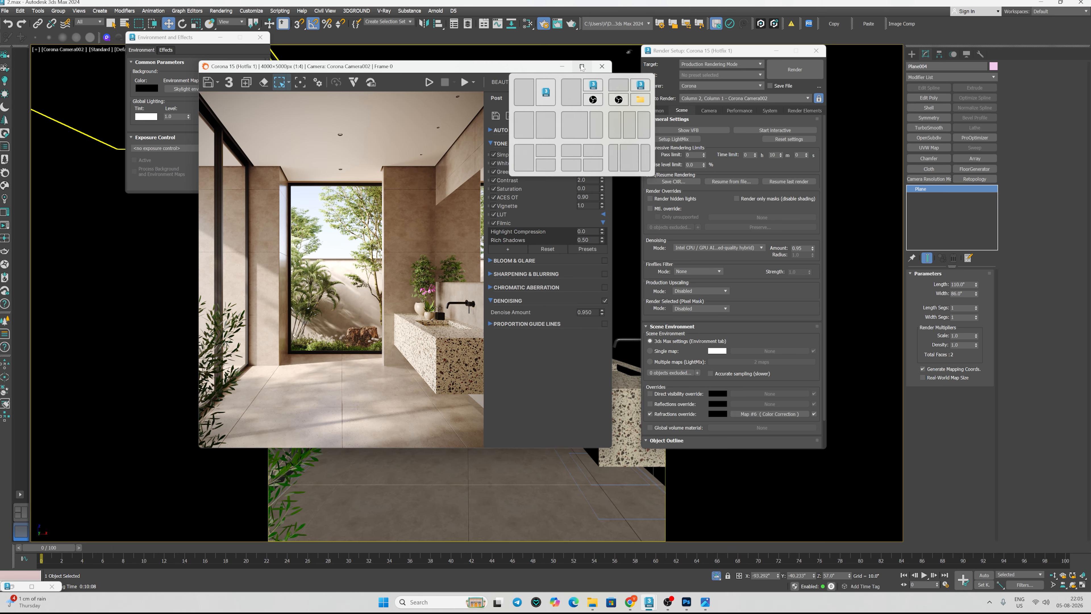
left_click(522, 98)
mouse_move(557, 244)
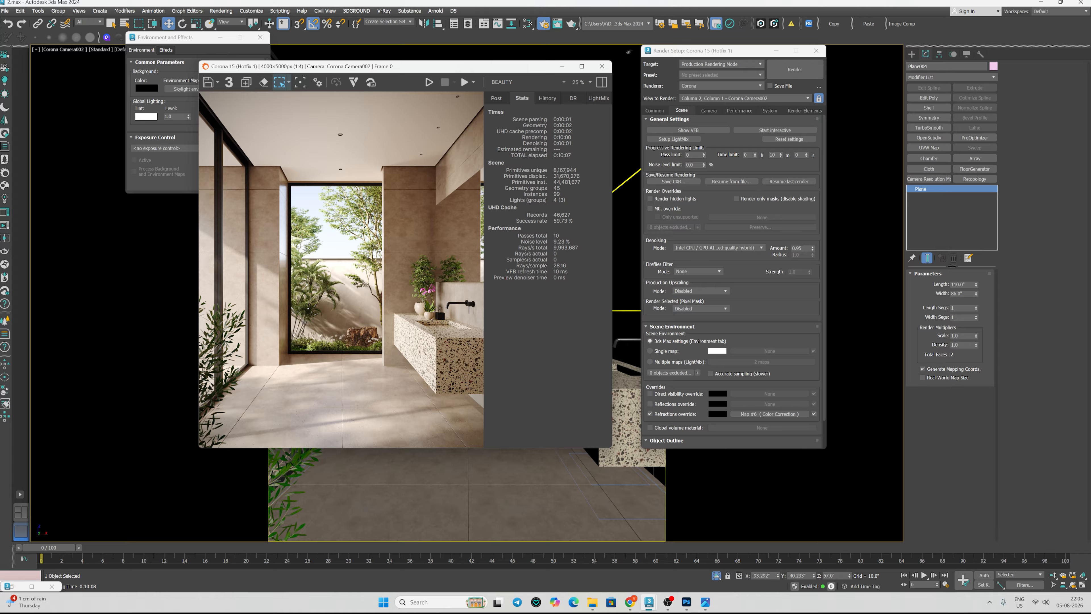
mouse_move(706, 252)
scroll(438, 207, "up", 3)
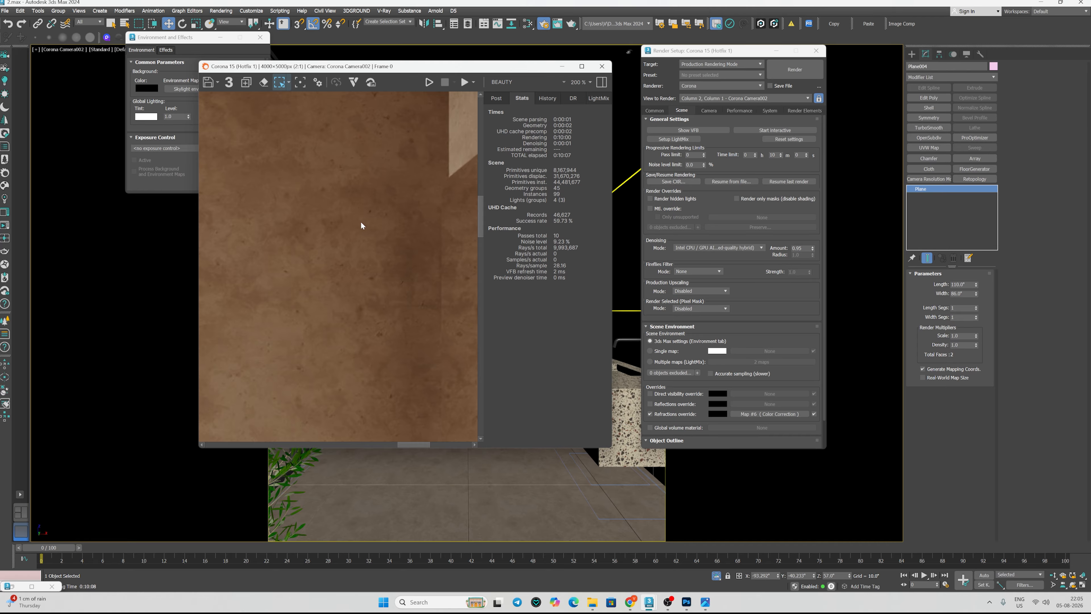
scroll(360, 221, "down", 1)
scroll(361, 221, "down", 2)
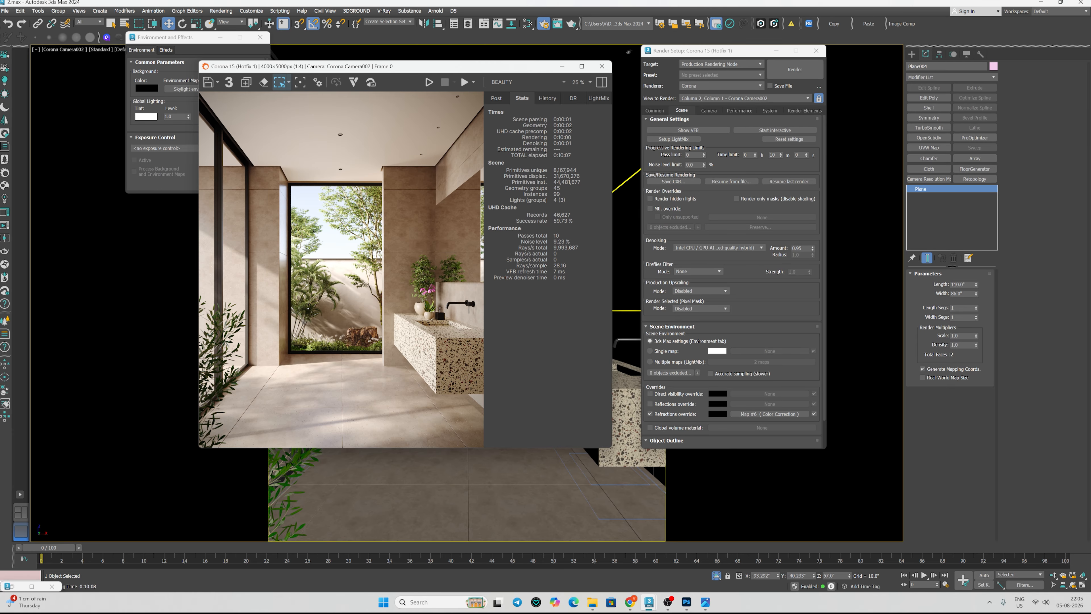
- Copy the finished render, switch to Photoshop and paste it into a new 4000 × 5000 px document based on the clipboard
left_click(247, 82)
mouse_move(686, 602)
left_click(694, 534)
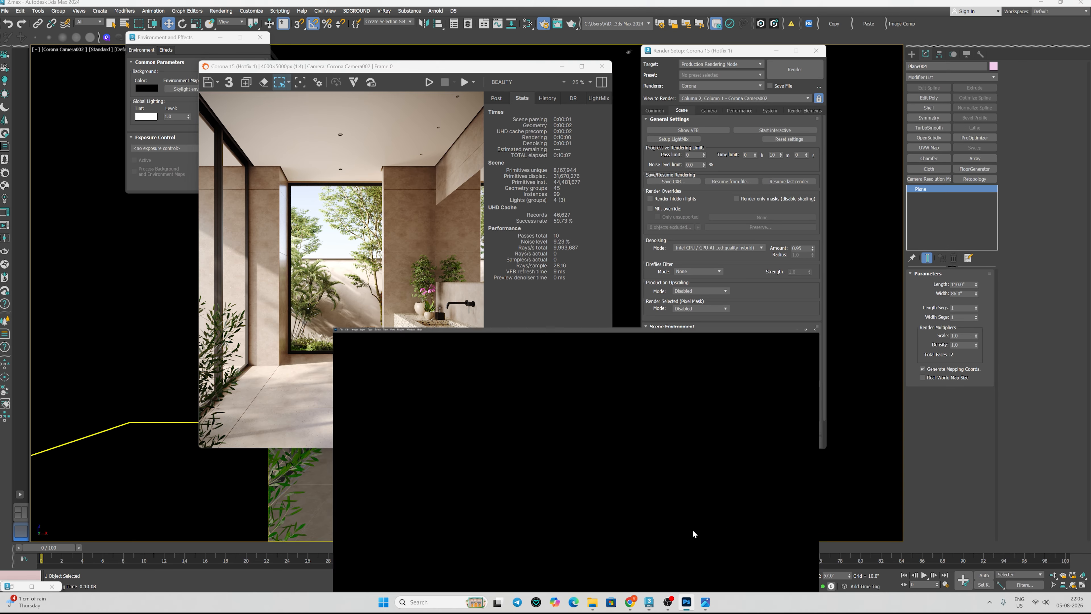
left_click(16, 2)
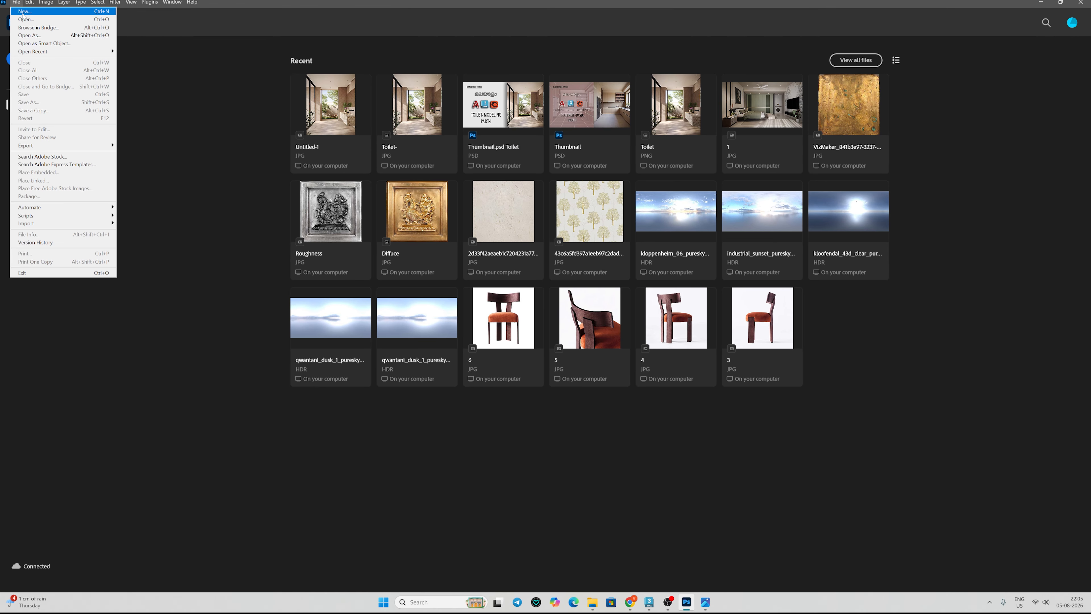
left_click(23, 11)
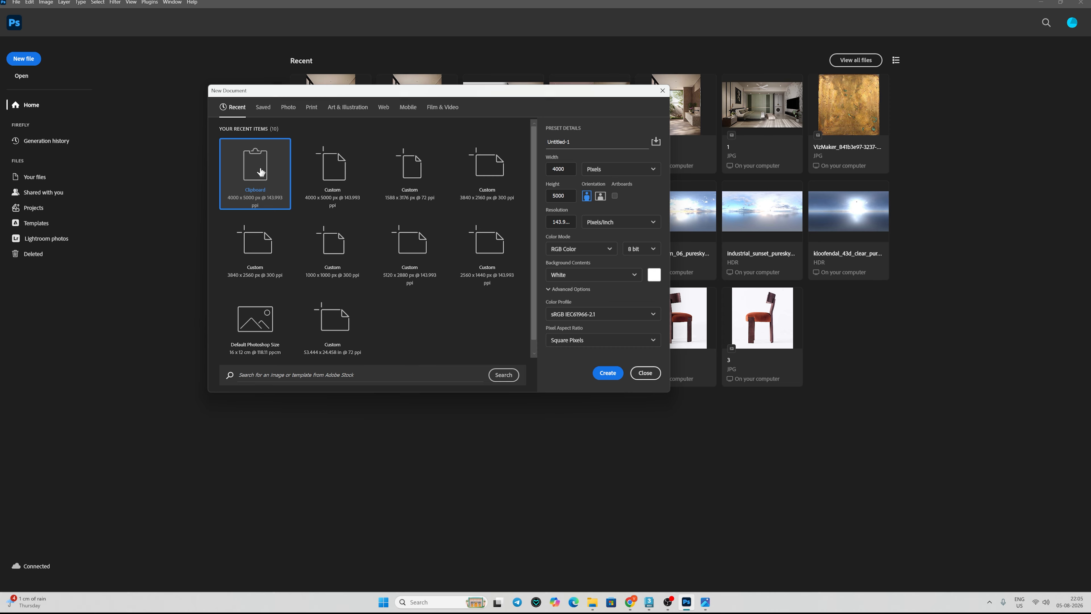
left_click(608, 372)
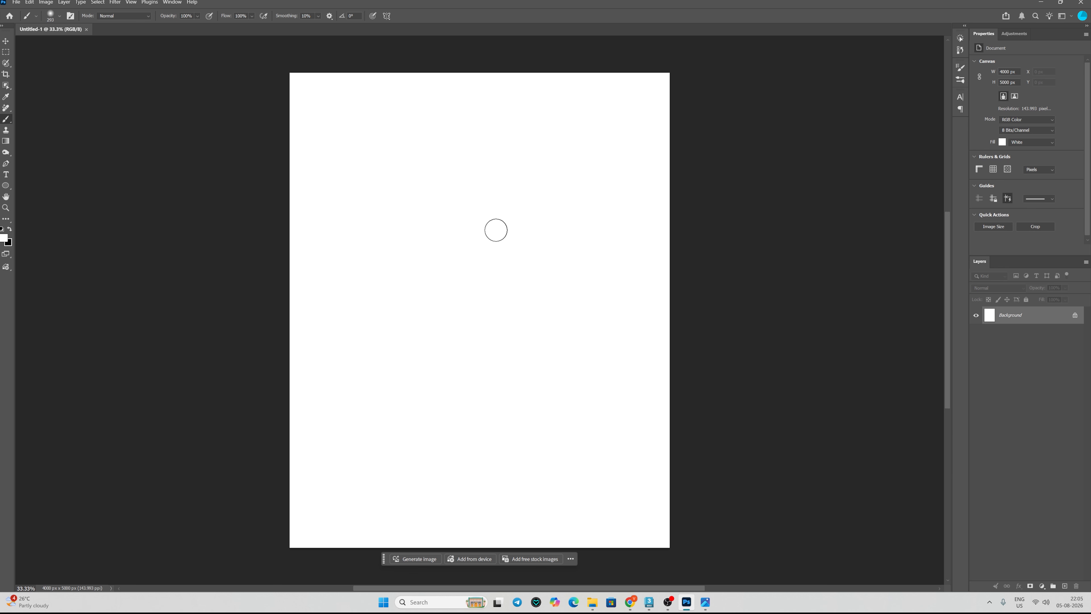
left_click_drag(495, 230, 495, 229)
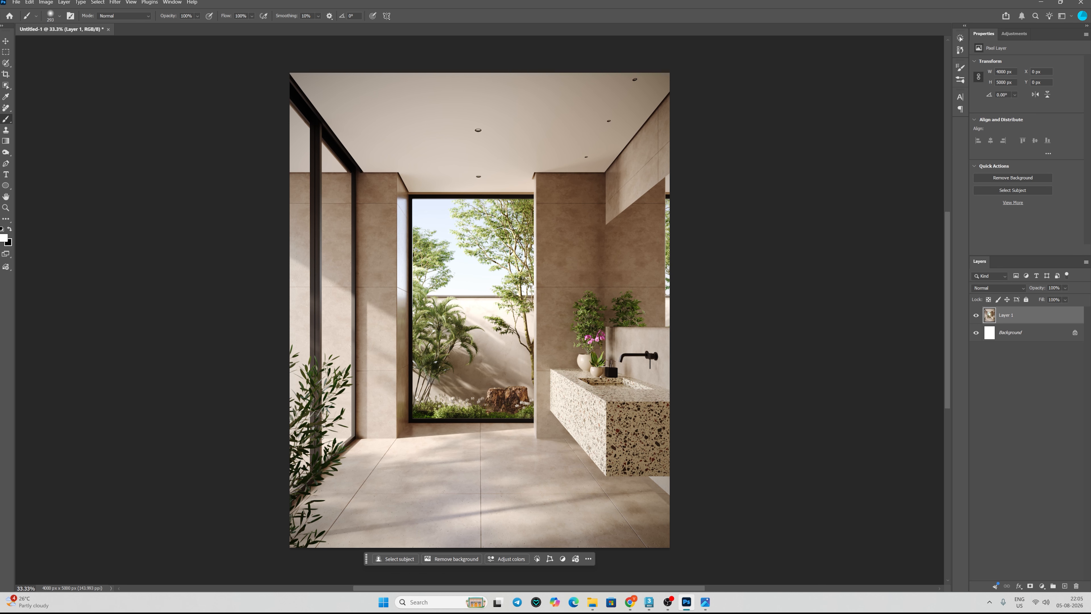
- Fit the pasted render to the view and open the Save for Web export
key("z")
left_click(254, 16)
left_click(17, 2)
mouse_move(43, 146)
left_click(138, 175)
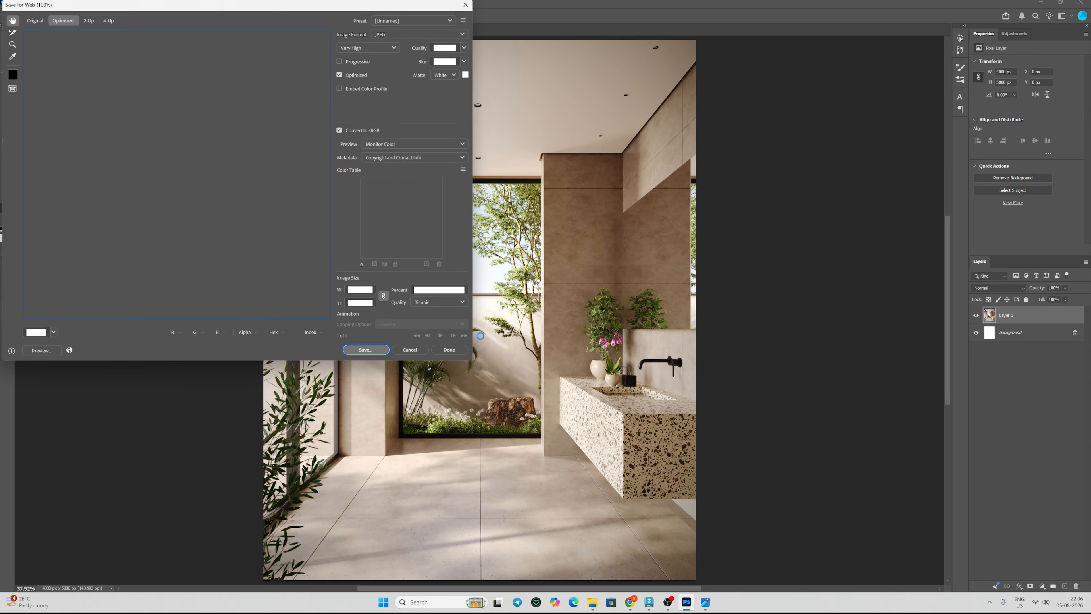
- Set the export size to 2000 × 2500 px and save the render as a very high quality JPEG
left_click(356, 292)
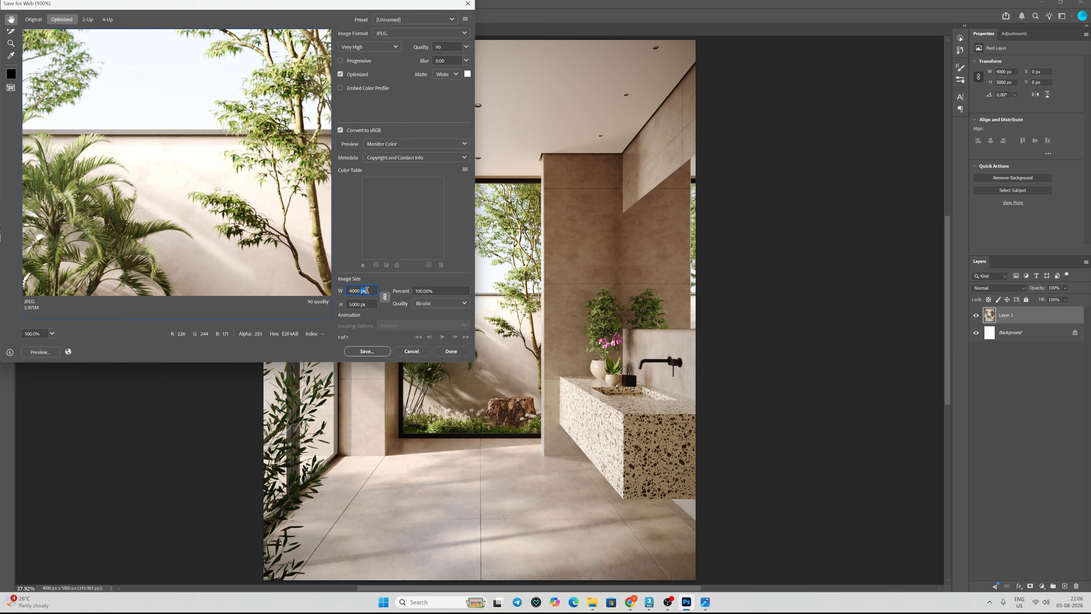
type("0")
key("BackSpace")
type("2500")
double_click(360, 290)
type("2000")
key("Return")
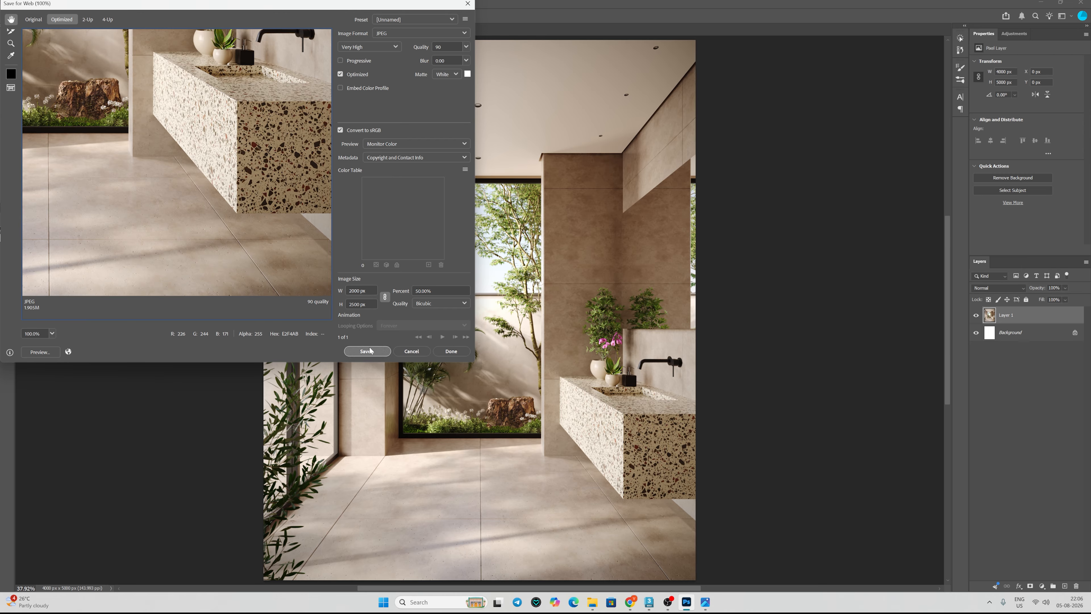
left_click(214, 193)
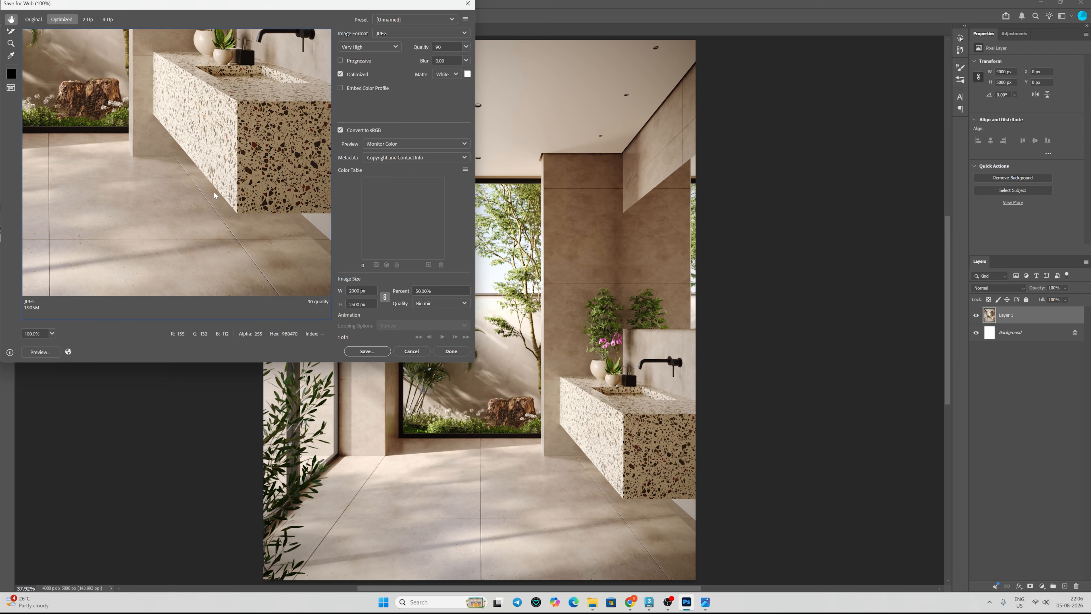
left_click(367, 351)
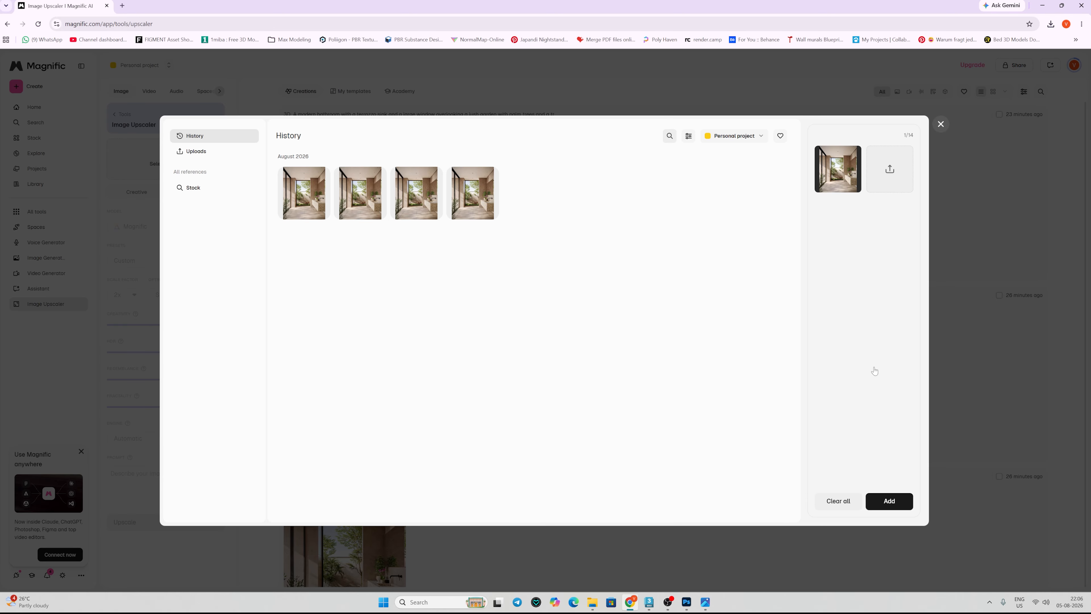
- Add the bathroom render to Magnific's Image Upscaler and run a 2x upscale with Creativity and Fractality at 1
left_click(886, 499)
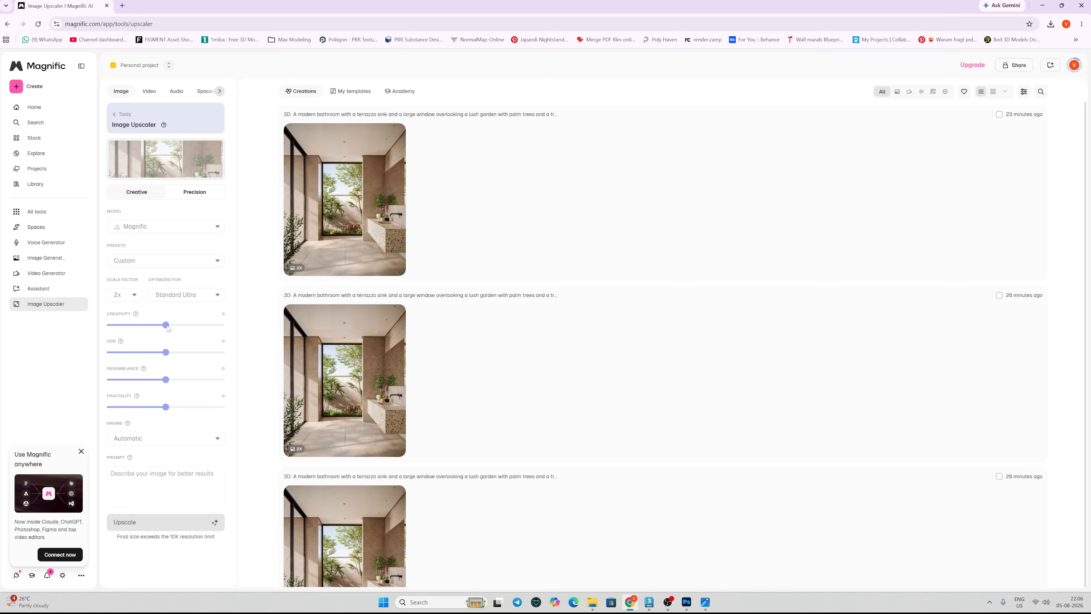
left_click_drag(166, 325, 171, 325)
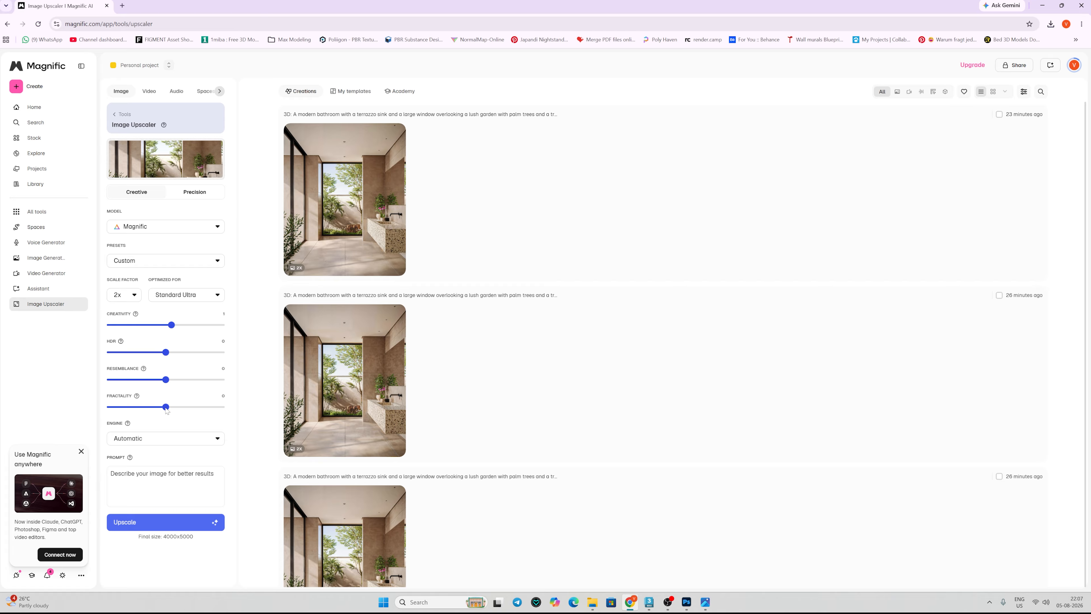
left_click_drag(166, 407, 172, 407)
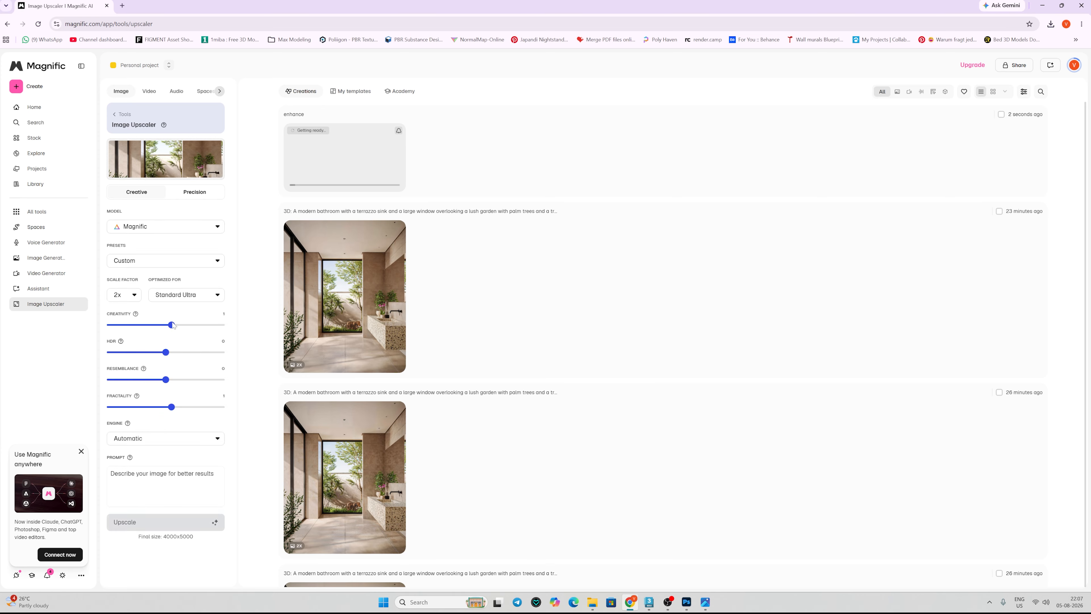
- Run two more upscales of the same render, one with Creativity at 2 and one at 3
left_click_drag(172, 325, 177, 325)
left_click(178, 522)
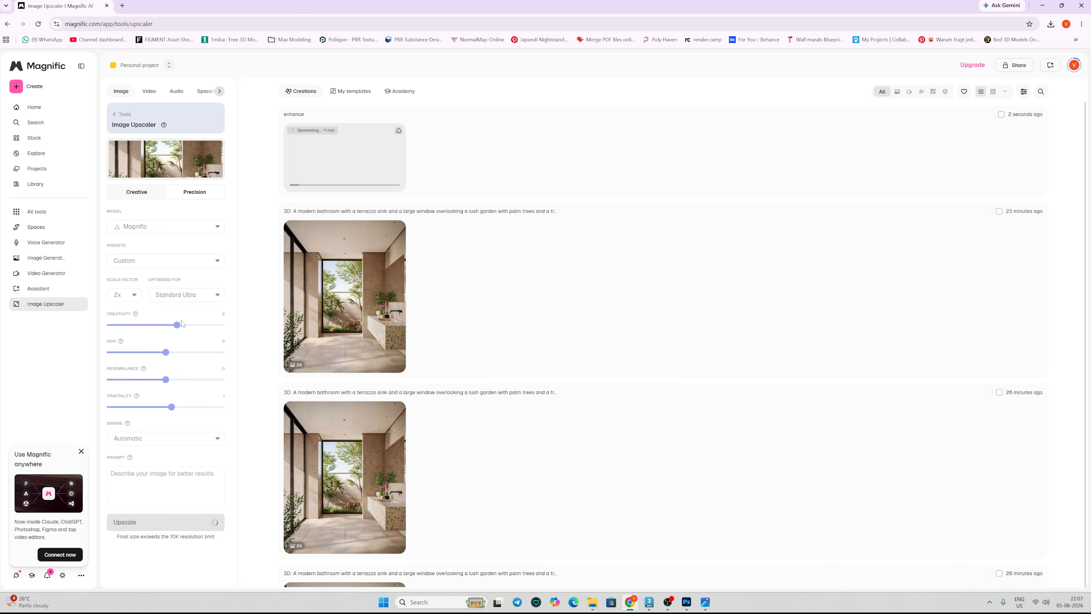
left_click_drag(178, 327, 184, 327)
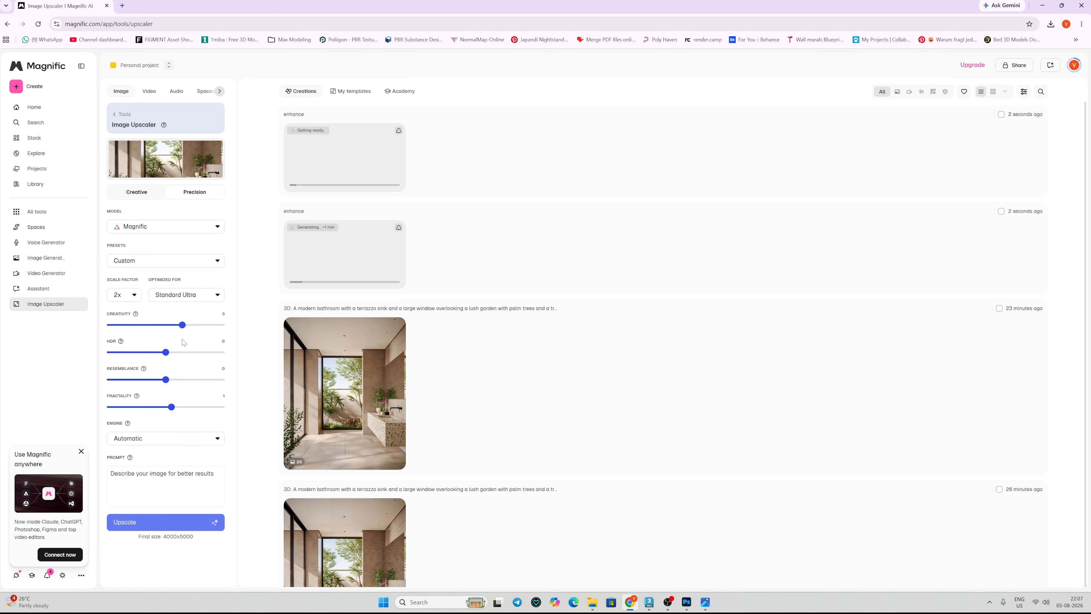
left_click(193, 522)
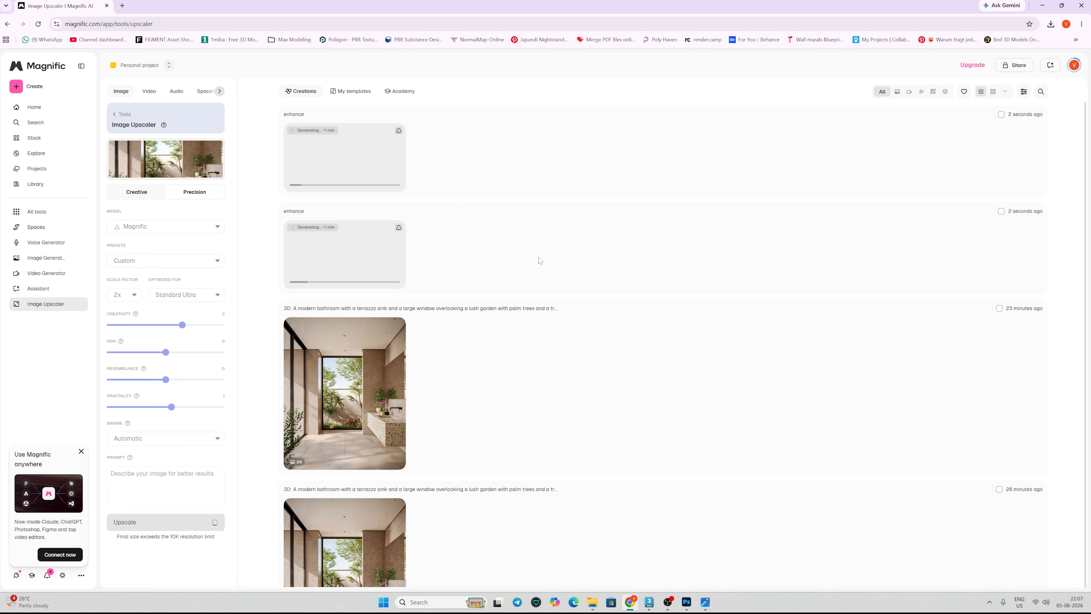